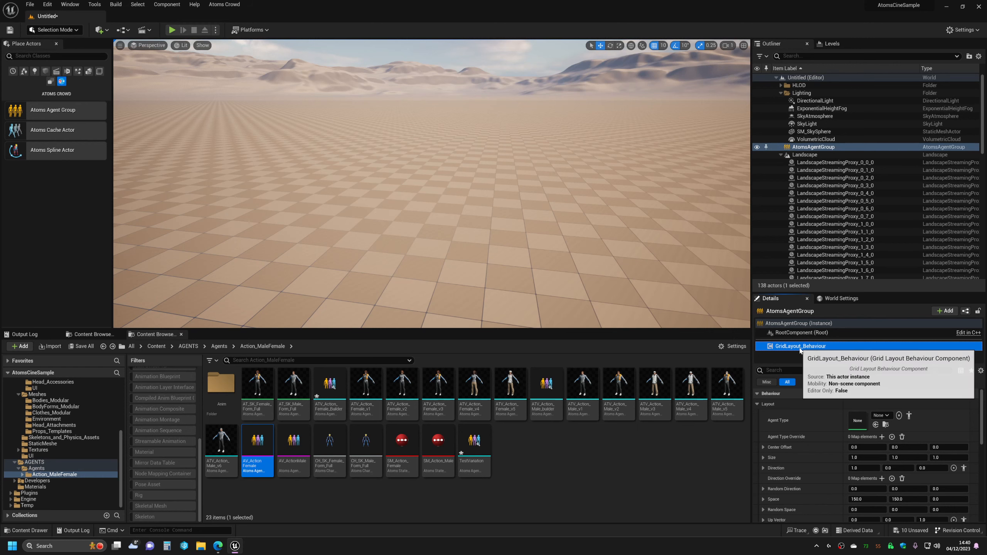
Assign AT_SK_Female_Form_Full as the agent type of the agent group's grid layout behaviour
click(948, 311)
click(822, 346)
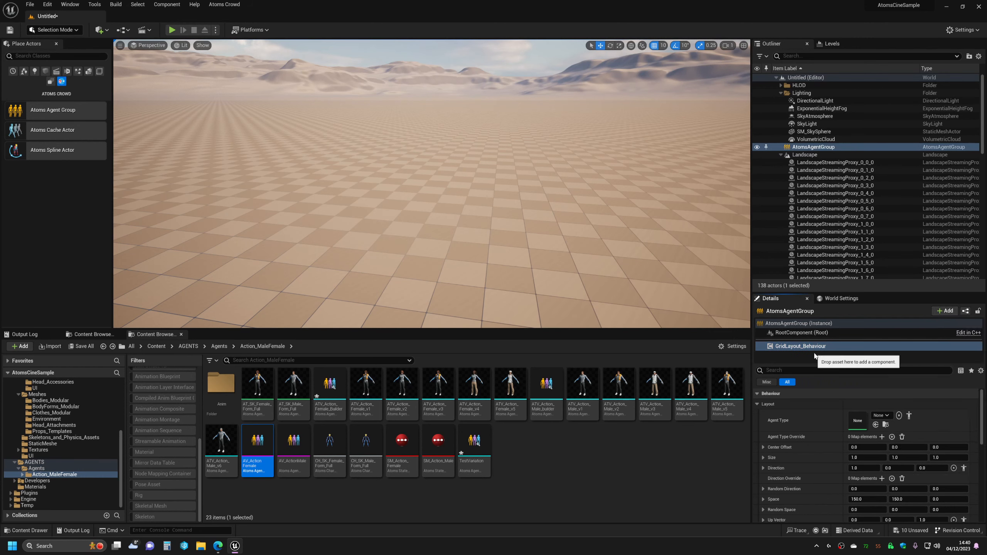
click(815, 347)
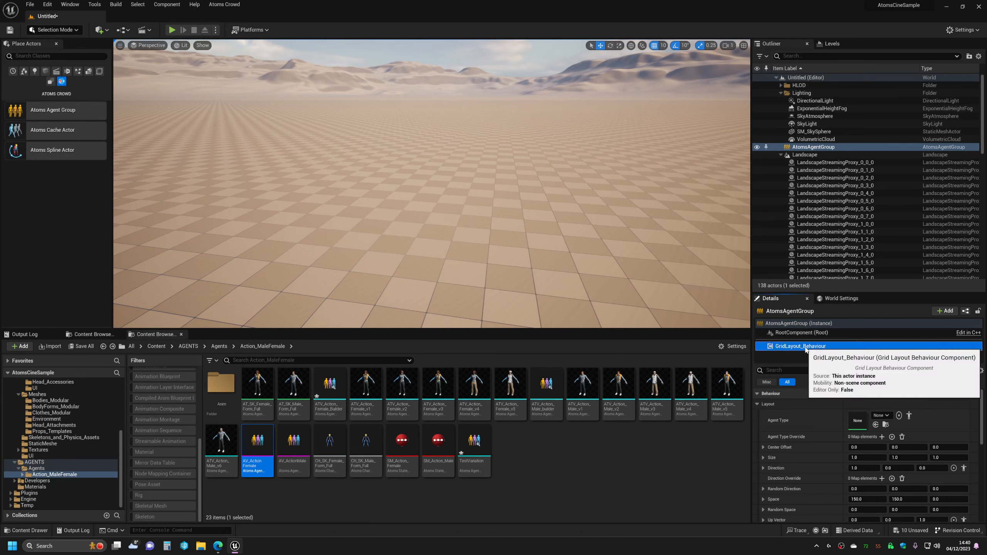
click(881, 415)
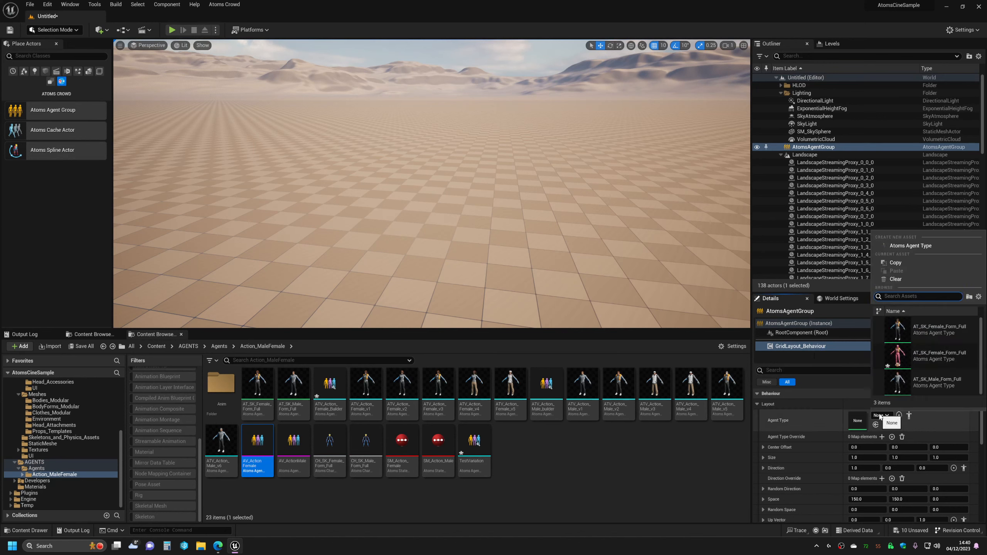
click(926, 337)
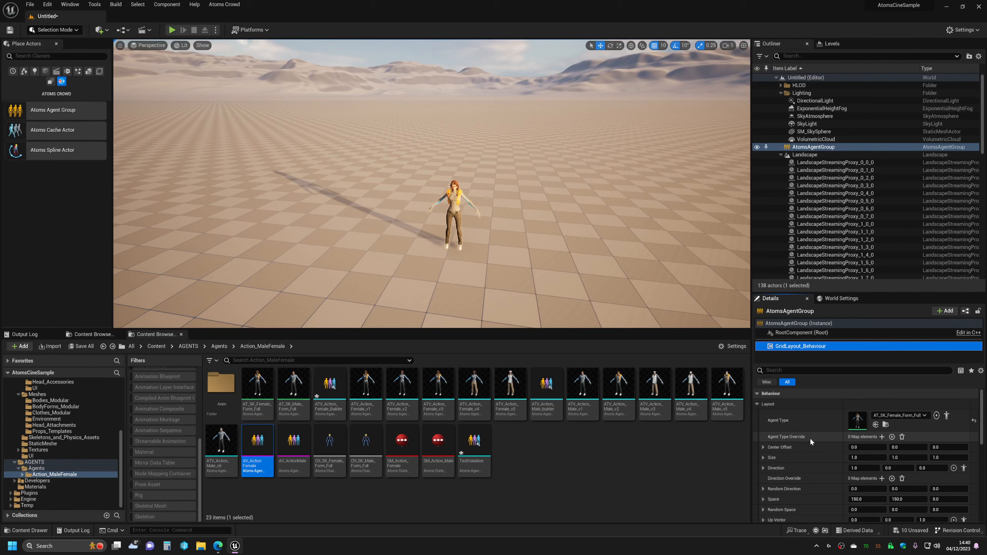
Set the first two size values of the grid layout to 5.0 each
scroll(810, 438, down, 3)
right_drag(544, 233, 560, 229)
key(w)
right_drag(579, 272, 583, 249)
scroll(580, 272, up, 3)
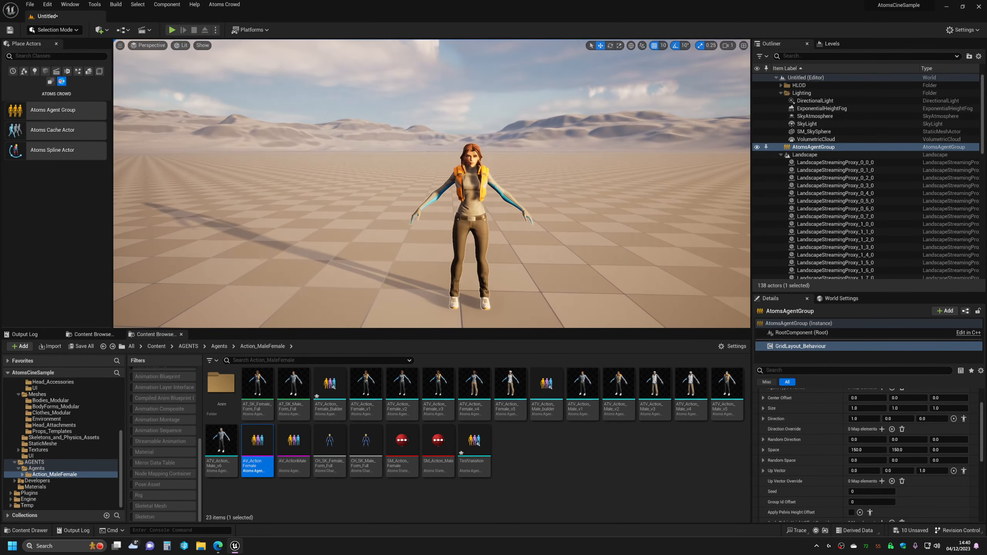
scroll(580, 272, down, 3)
scroll(815, 434, down, 2)
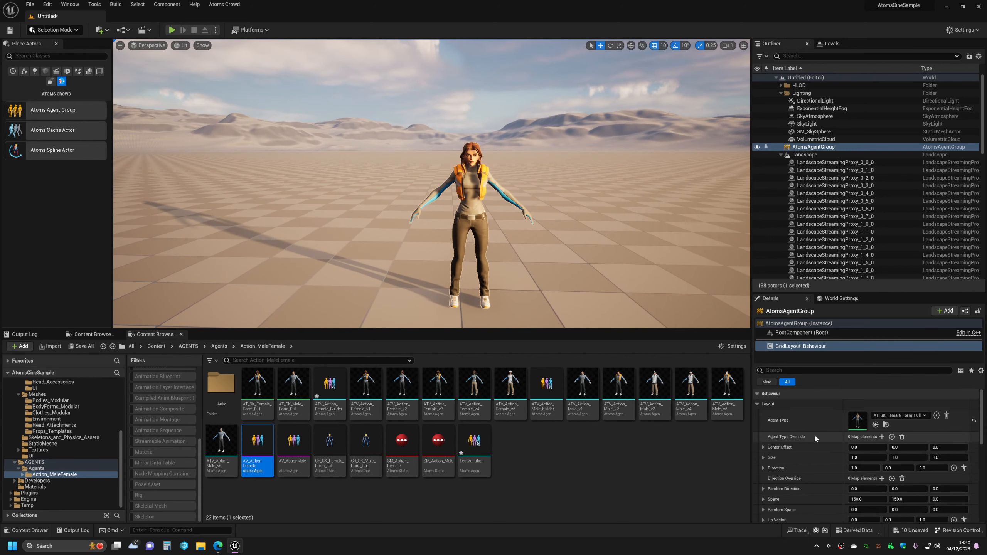
scroll(815, 441, up, 6)
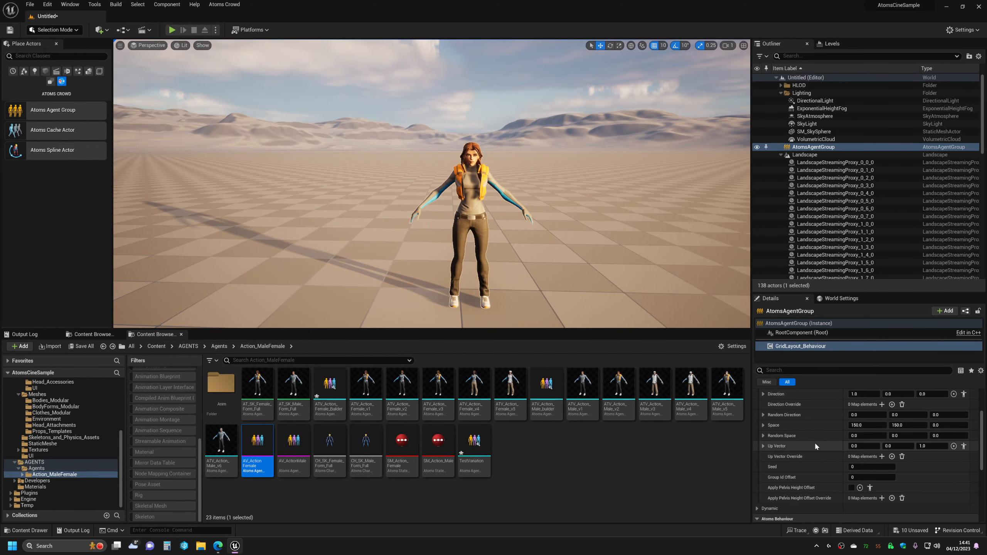
drag(858, 457, 879, 457)
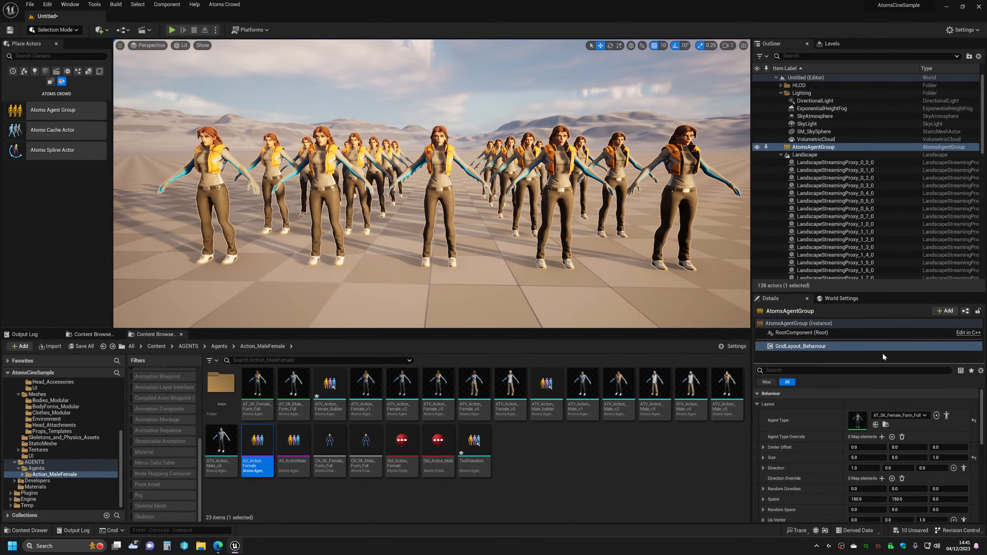
Add a Variations Behaviour component to AtomsAgentGroup and select it to show its properties
click(945, 311)
text(var)
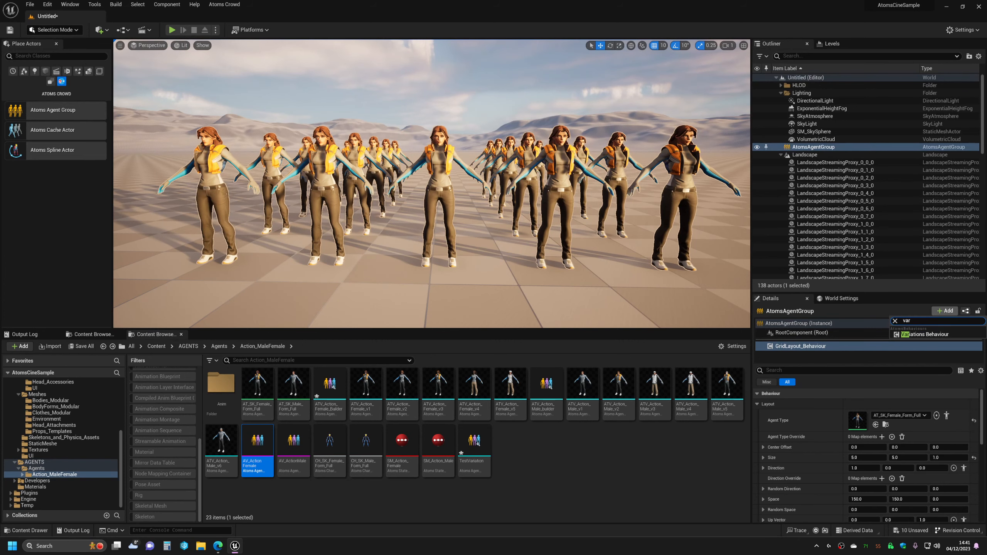
click(928, 336)
click(806, 408)
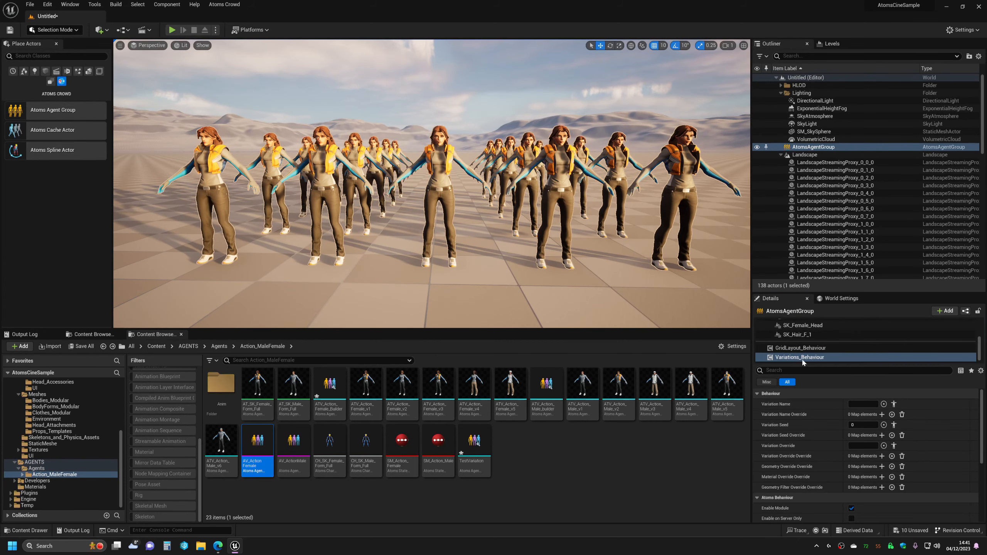
Copy the TestVariation entry name from the AV_ActionFemale asset into the Variations Behaviour's Variation Name
double_click(264, 446)
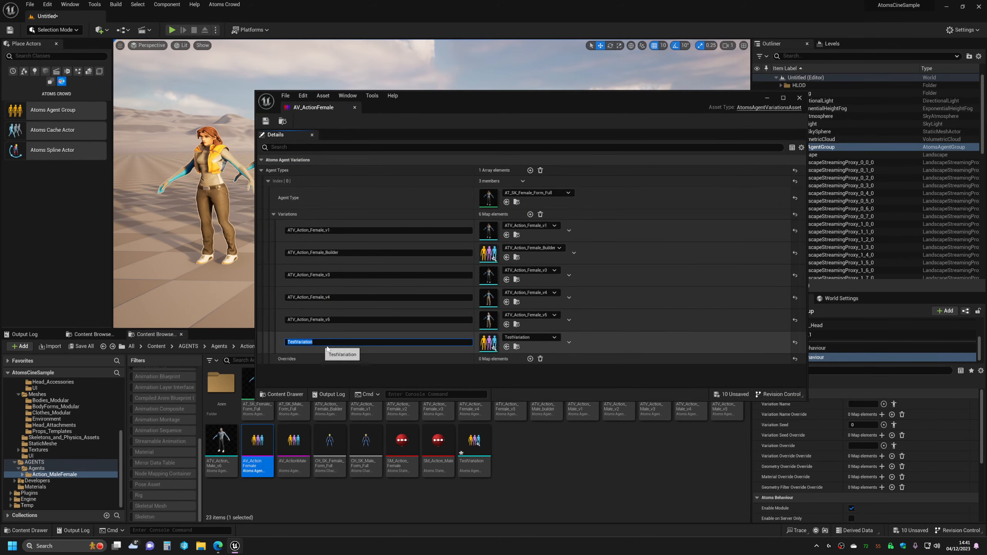
click(766, 97)
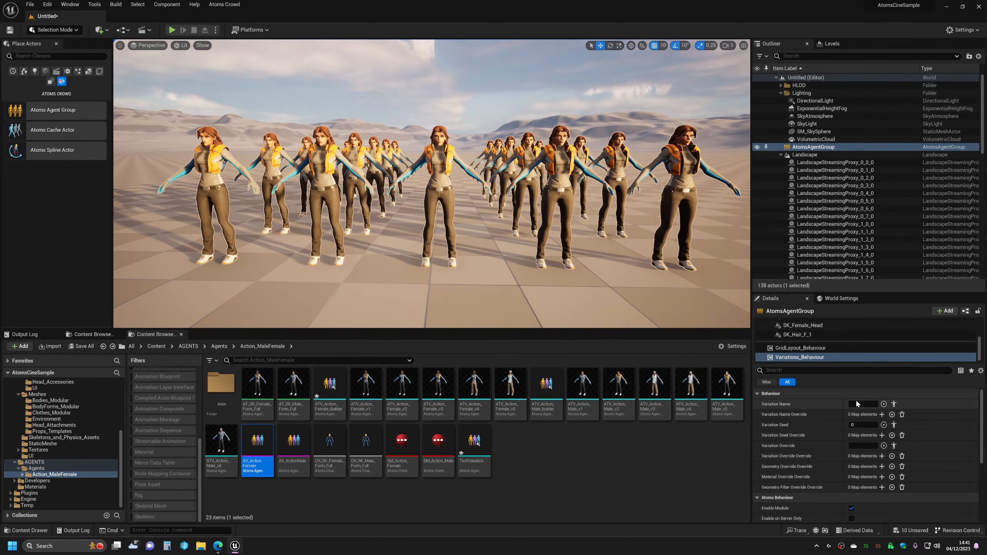
key(Return)
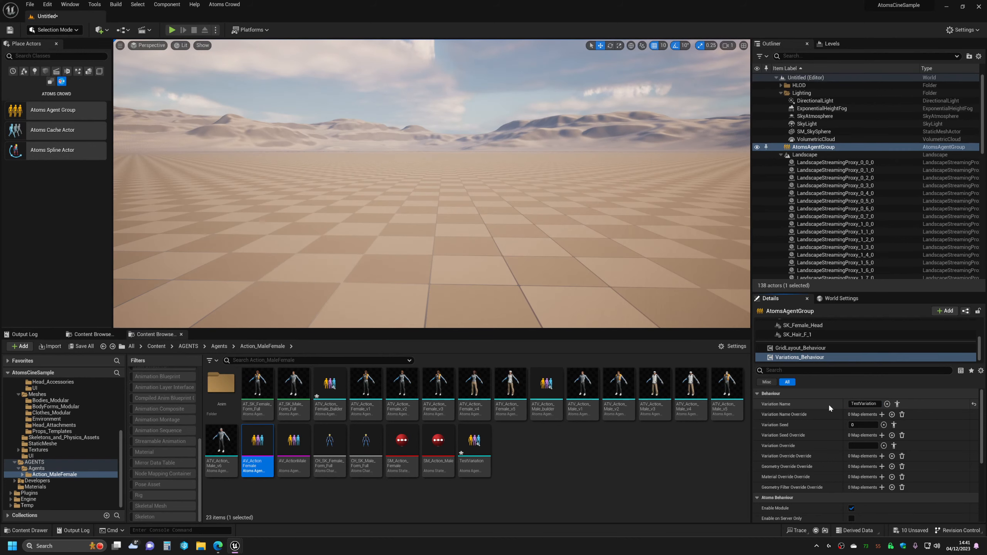
Open the TestVariation asset in the Atoms Variation Builder, keeping the Action_MaleFemale folder accessible beside it
double_click(474, 441)
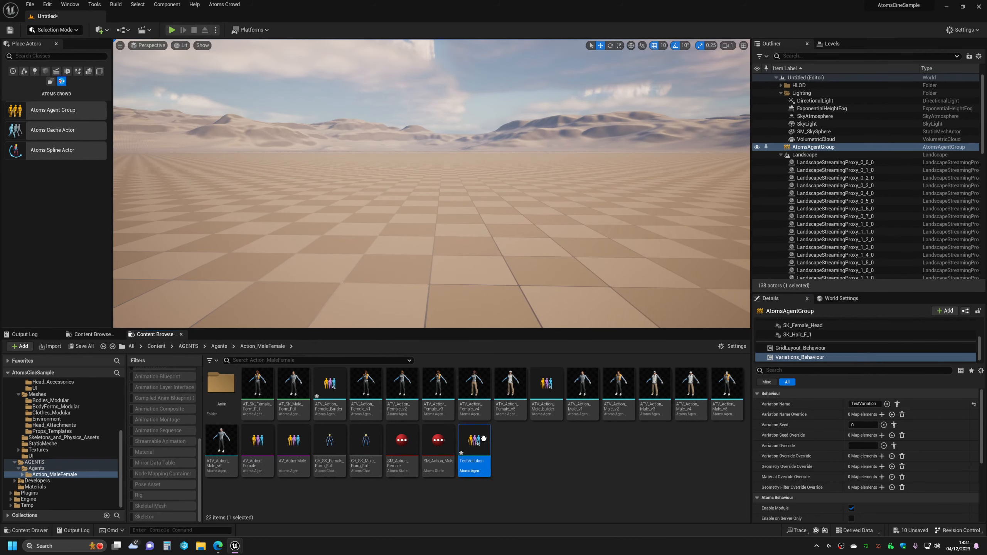
right_drag(498, 304, 500, 251)
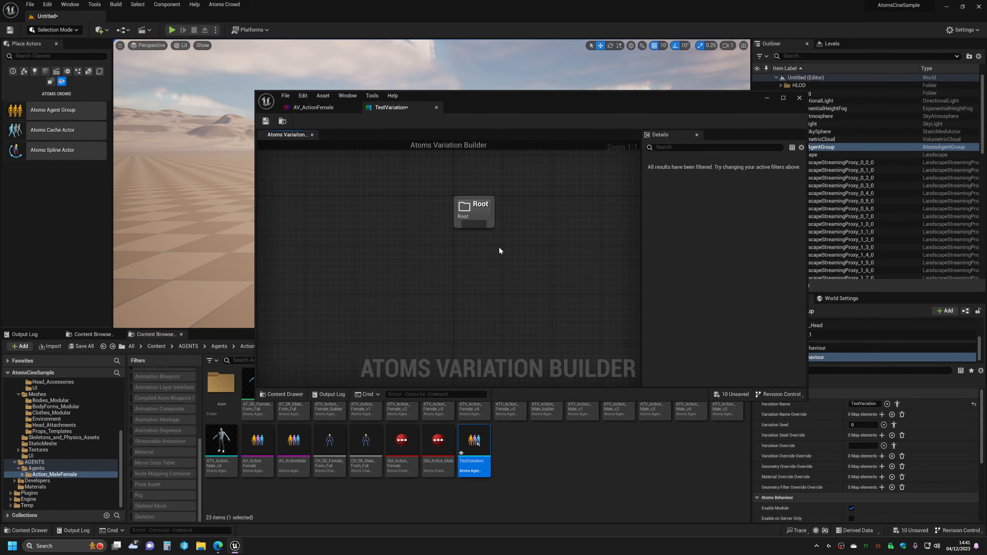
key(alt+Left)
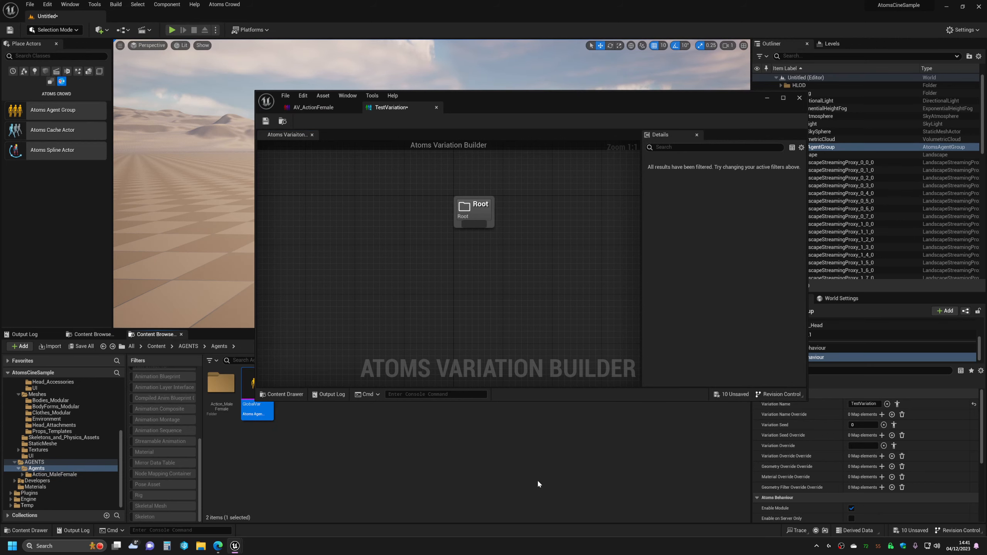
key(alt+Right)
drag(504, 97, 563, 58)
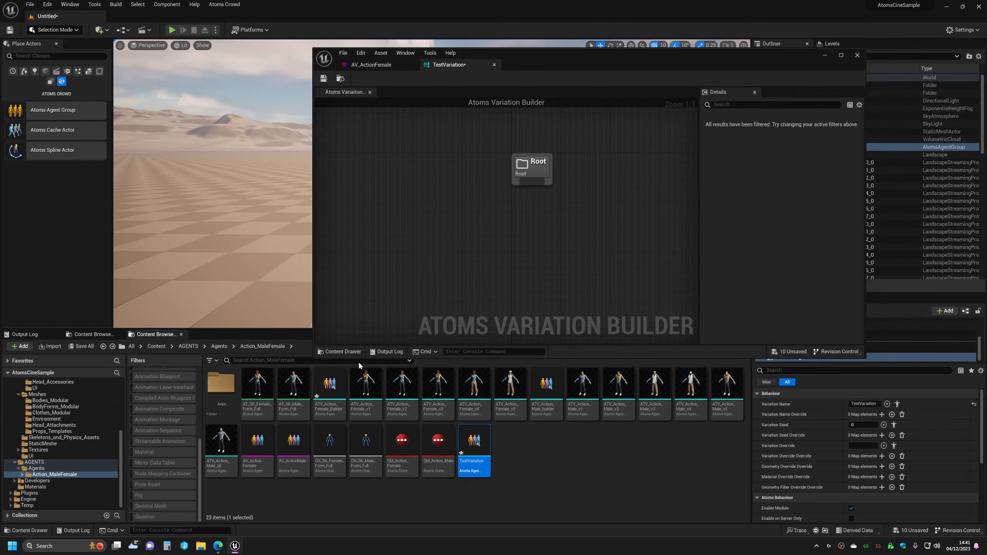
Locate the first skeletal mesh of ATV_Action_Female_v1 in its content folder and return to the TestVariation graph
double_click(368, 394)
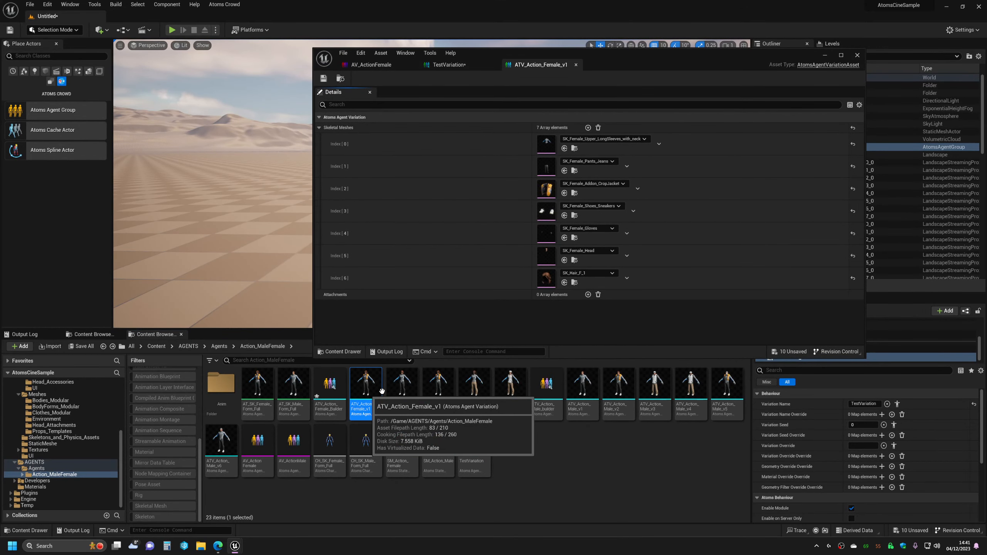
click(575, 149)
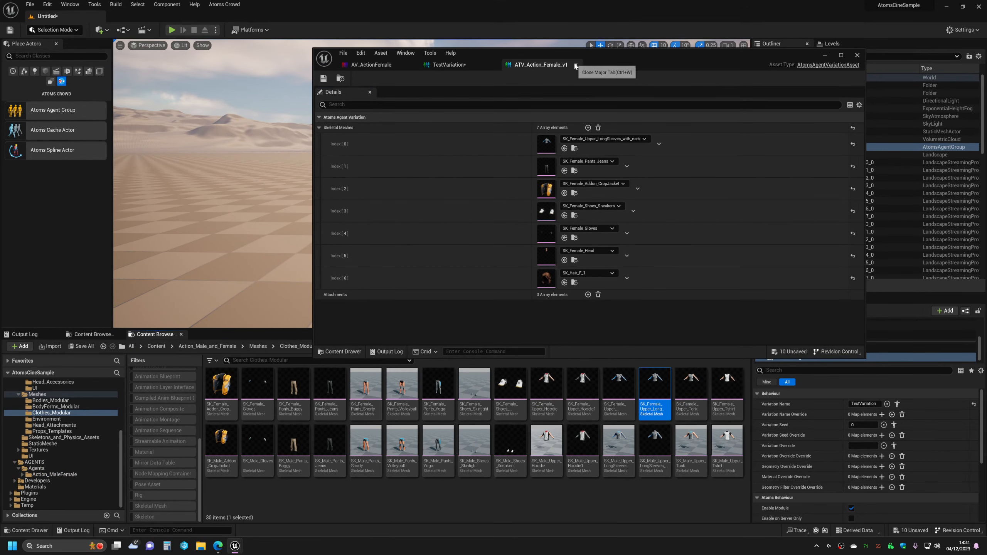
click(449, 65)
drag(663, 57, 381, 141)
drag(582, 244, 454, 243)
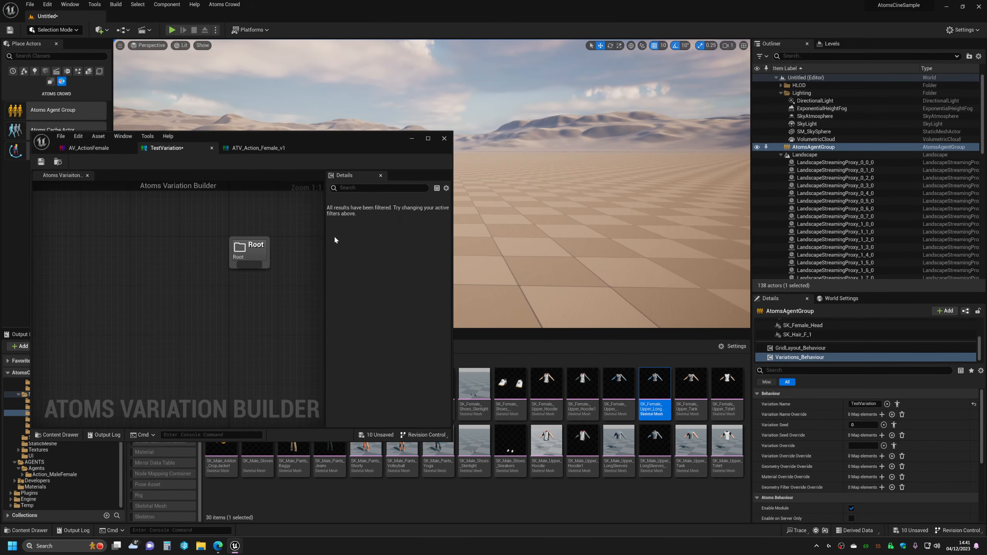
Add SK_Female_Upper_LongSleeves_with_neck as a mesh node connected below Root, save TestVariation, and align the node under Root
drag(252, 253, 147, 229)
drag(655, 389, 144, 241)
click(42, 161)
right_drag(580, 249, 556, 220)
key(s)
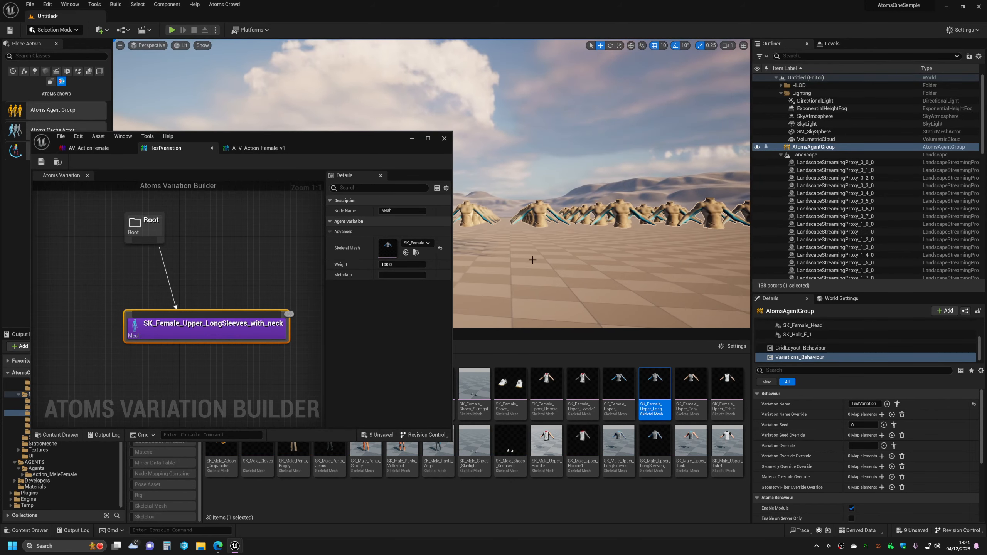
drag(210, 329, 148, 334)
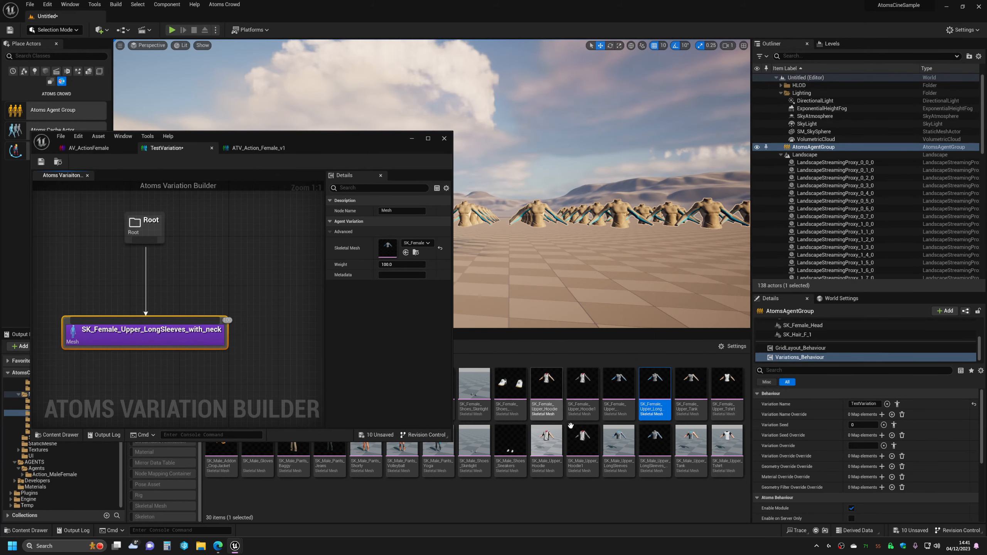
Add a SK_Female_Pants_Volleyball mesh node to the graph and remove the mistakenly placed SK_Male_Pants_Yoga node
drag(446, 447, 259, 333)
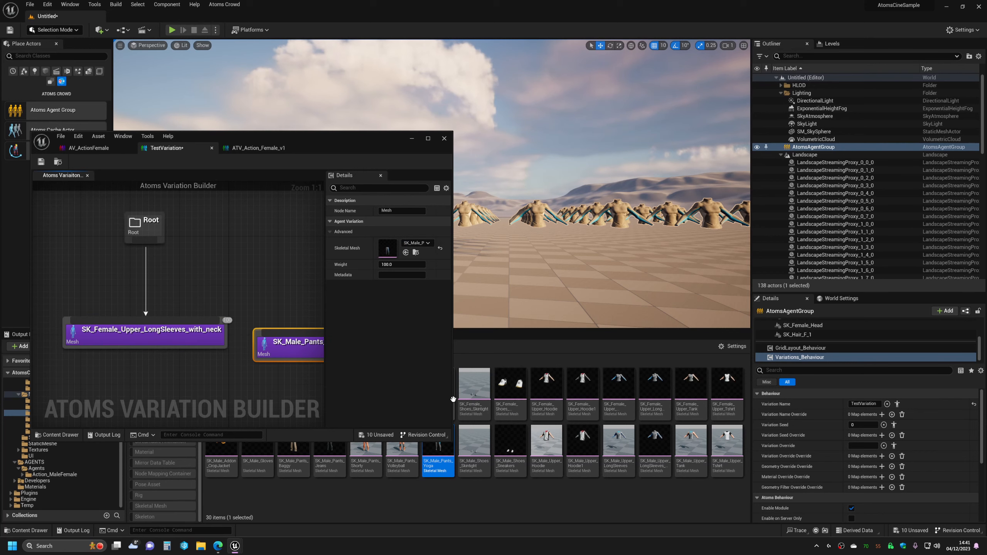
drag(452, 402, 359, 397)
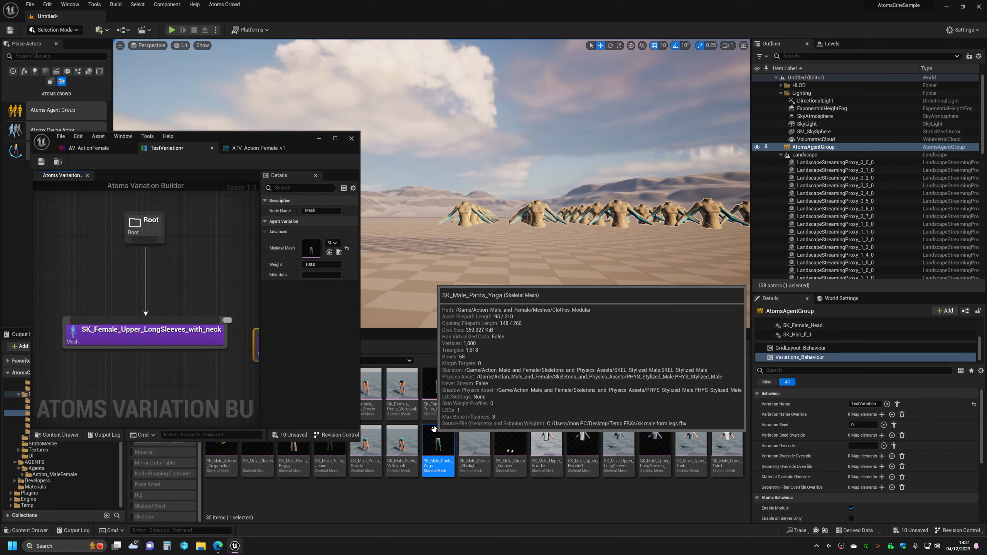
drag(402, 385, 225, 280)
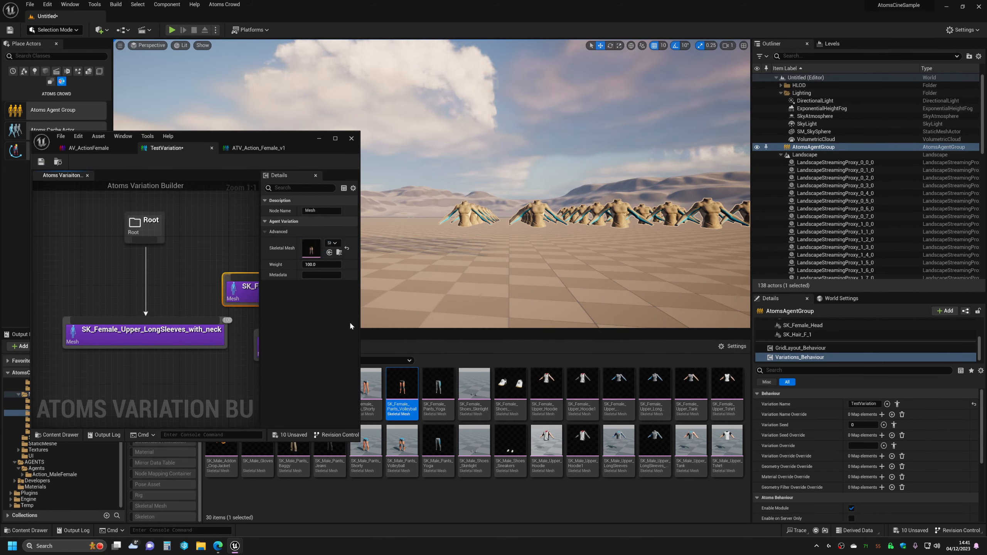
drag(359, 323, 484, 323)
click(310, 344)
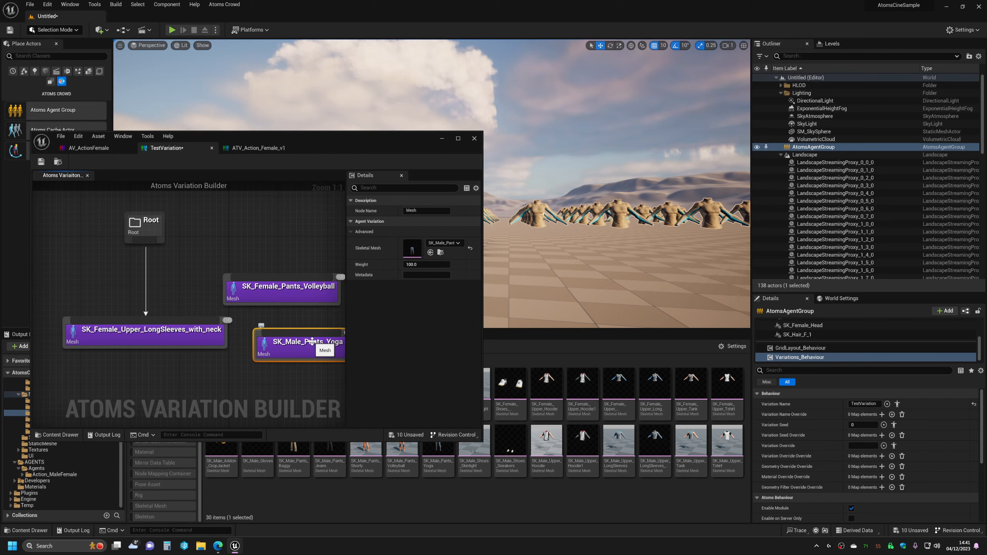
key(Delete)
Add mesh nodes for SK_Female_Pants_Jeans, SK_Female_Addon_CropJacket and SK_Female_Shoes_Skintight to the TestVariation graph
drag(328, 143, 370, 65)
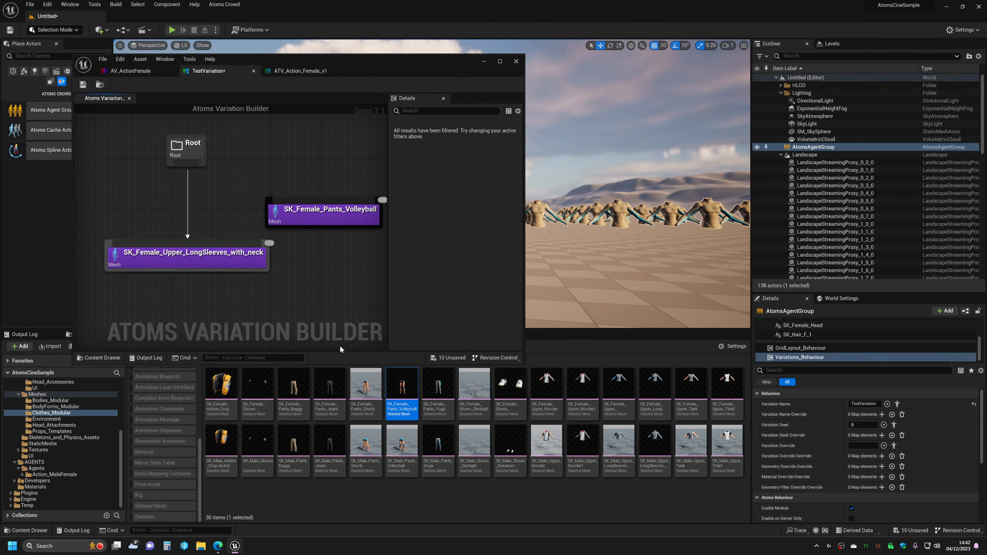
drag(330, 376, 300, 169)
drag(222, 383, 308, 287)
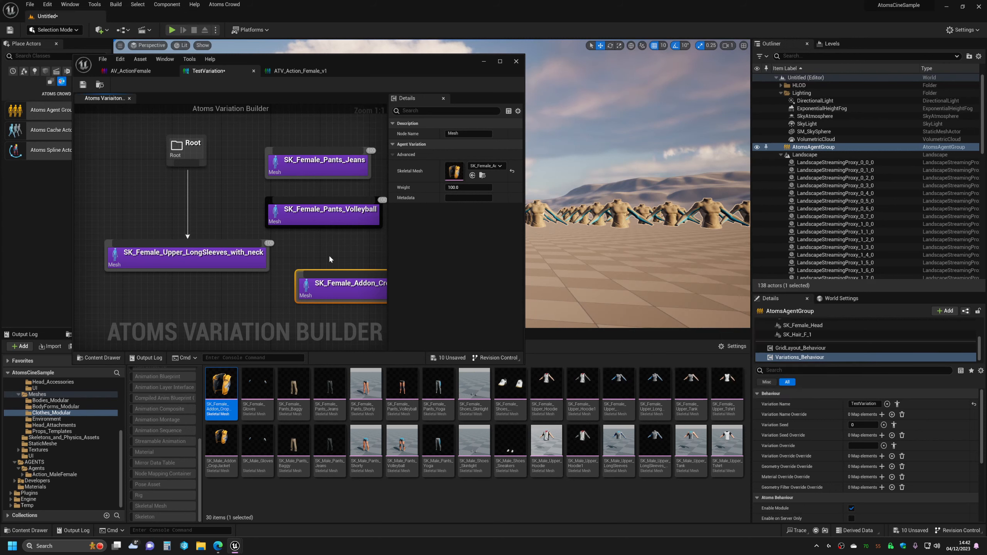
right_drag(328, 255, 261, 260)
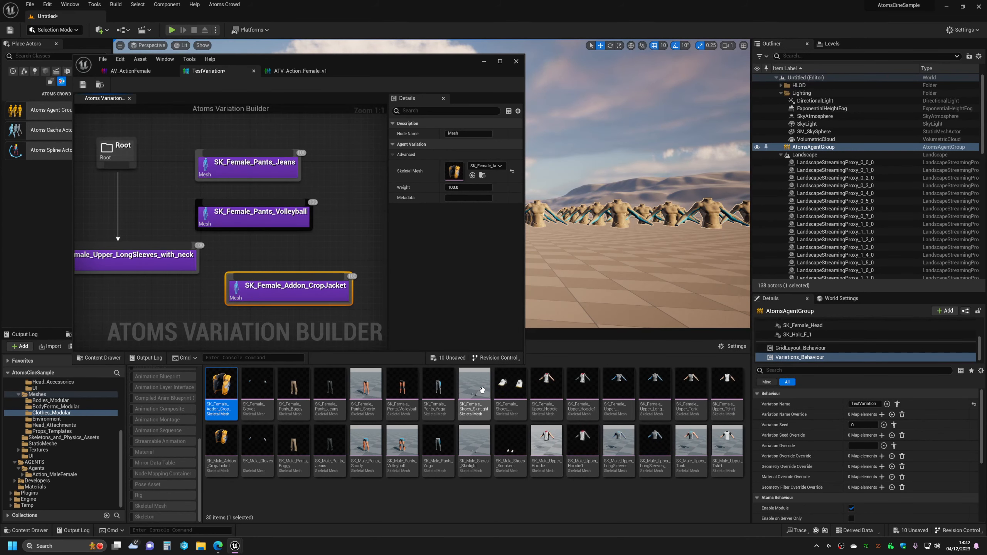
drag(474, 383, 139, 299)
Rearrange the unconnected mesh nodes, placing the jeans and volleyball pants below the long-sleeve mesh
right_drag(212, 283, 372, 255)
drag(329, 287, 130, 279)
scroll(178, 258, down, 2)
drag(351, 229, 200, 277)
right_drag(230, 241, 296, 249)
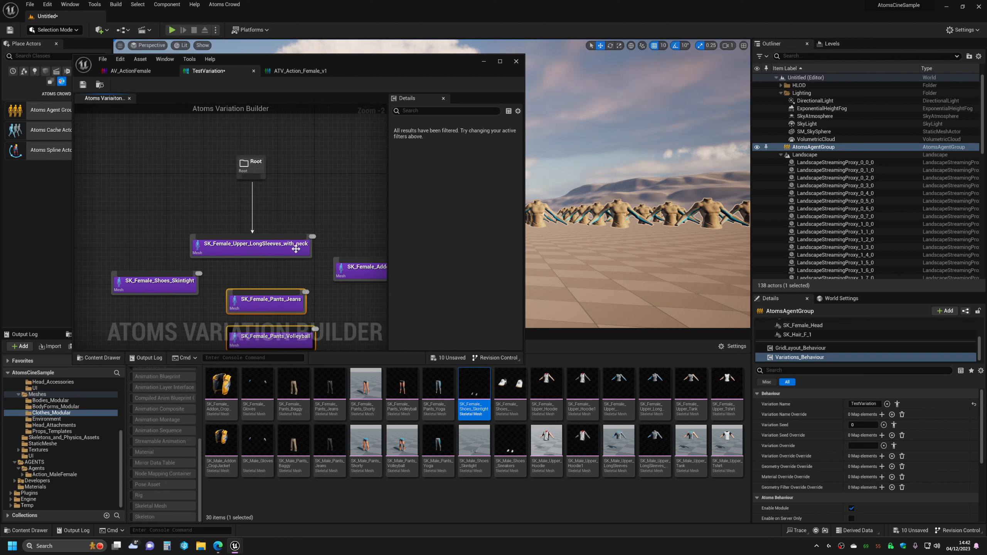
Insert a group node between Root and the long-sleeve mesh and name it Main
drag(263, 199, 284, 196)
click(296, 256)
drag(257, 237, 262, 200)
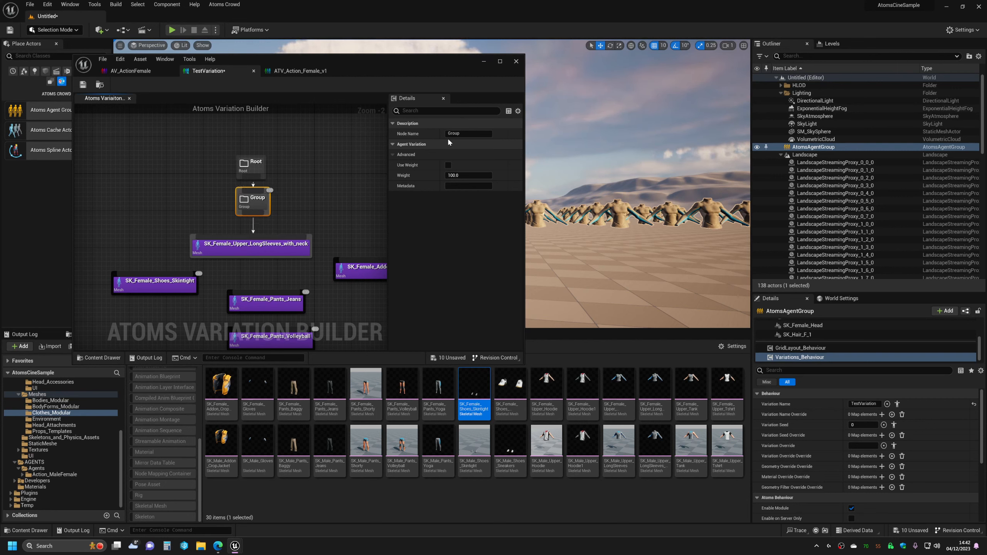
text(Main)
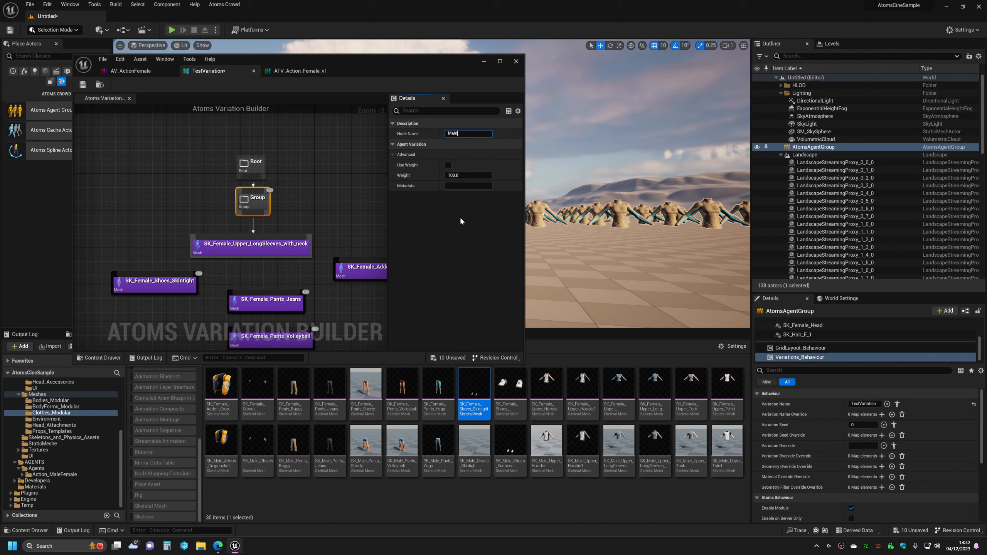
key(Return)
Spread the long-sleeve, skintight shoes and jeans nodes out beneath the Main group to make room for more branches
right_drag(328, 250, 364, 219)
drag(315, 217, 175, 272)
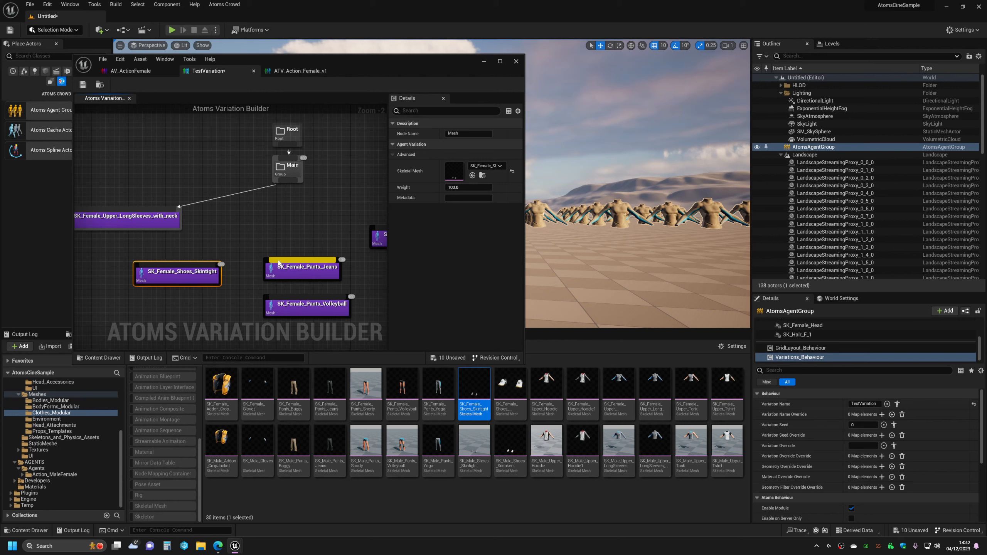
right_drag(281, 260, 205, 246)
drag(118, 262, 105, 271)
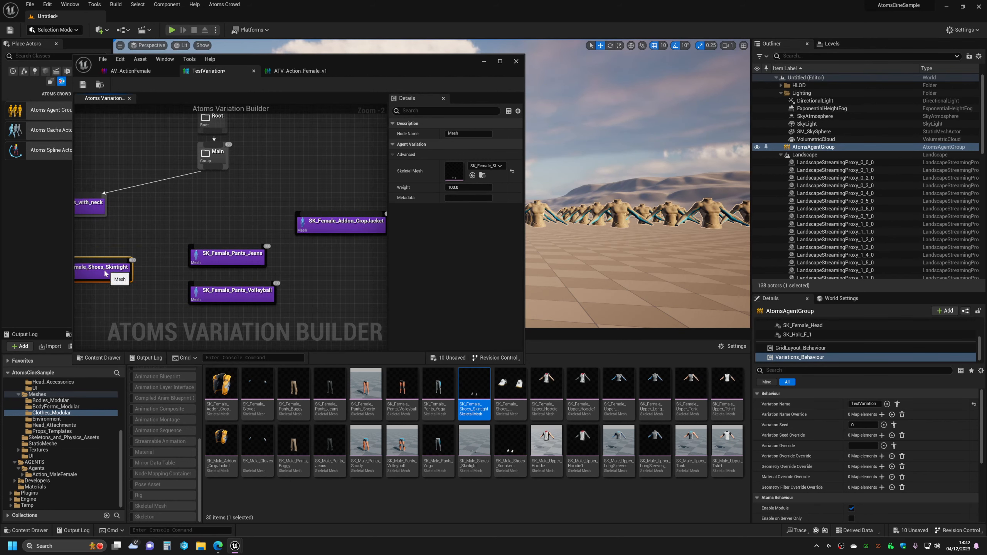
drag(217, 261, 165, 270)
Add a group node under Main and connect the jeans and volleyball pants meshes side by side beneath it
right_click(204, 186)
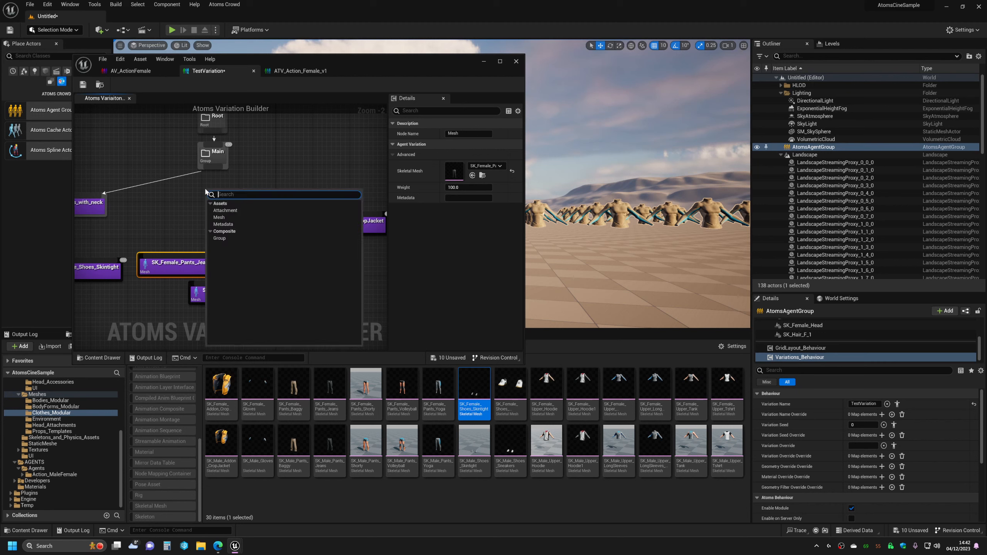
text(c)
right_drag(205, 191, 207, 195)
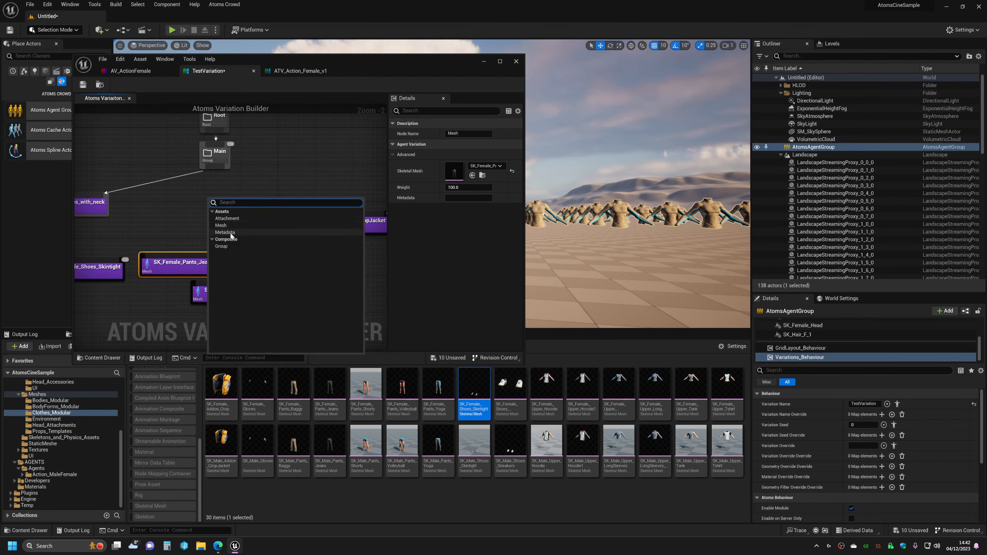
click(228, 246)
drag(220, 192, 220, 172)
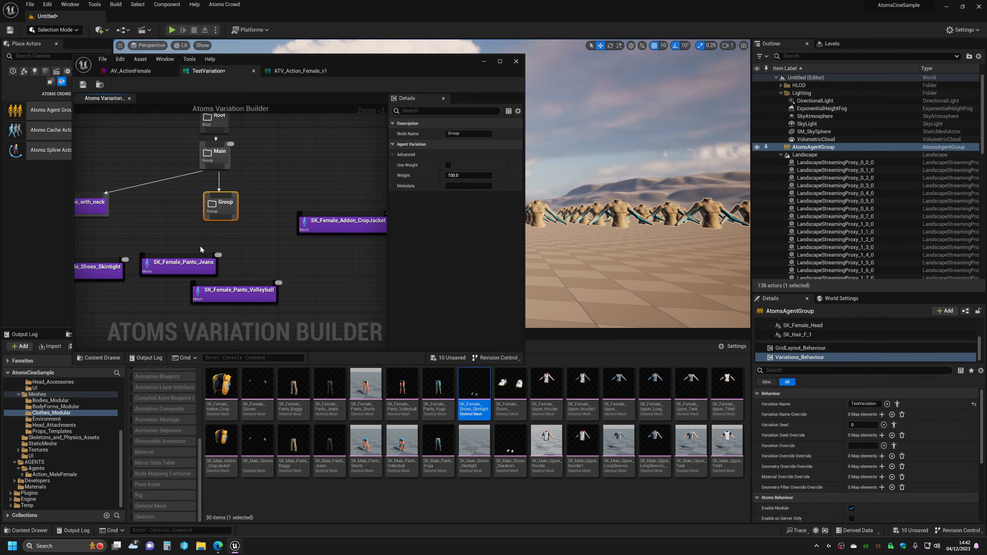
drag(222, 223, 225, 220)
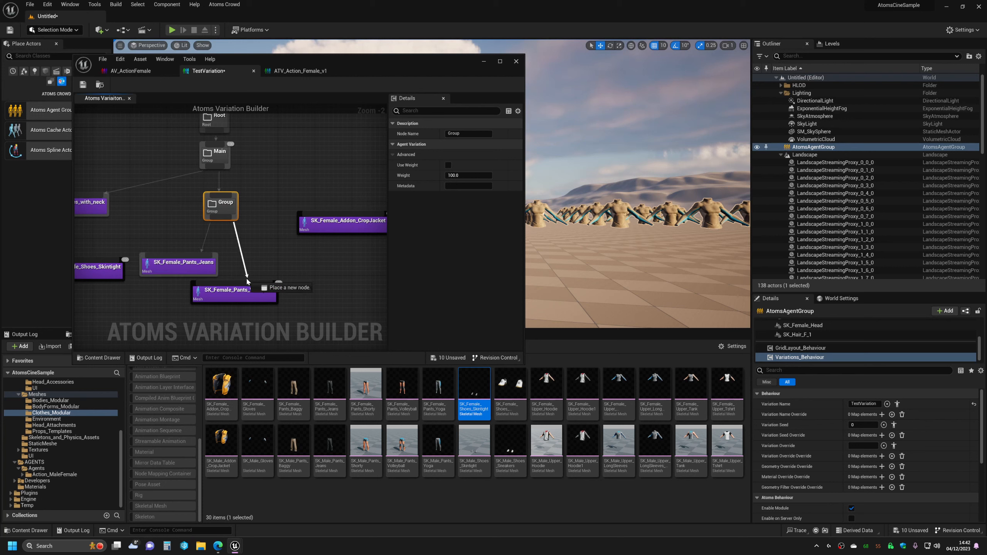
drag(247, 281, 294, 269)
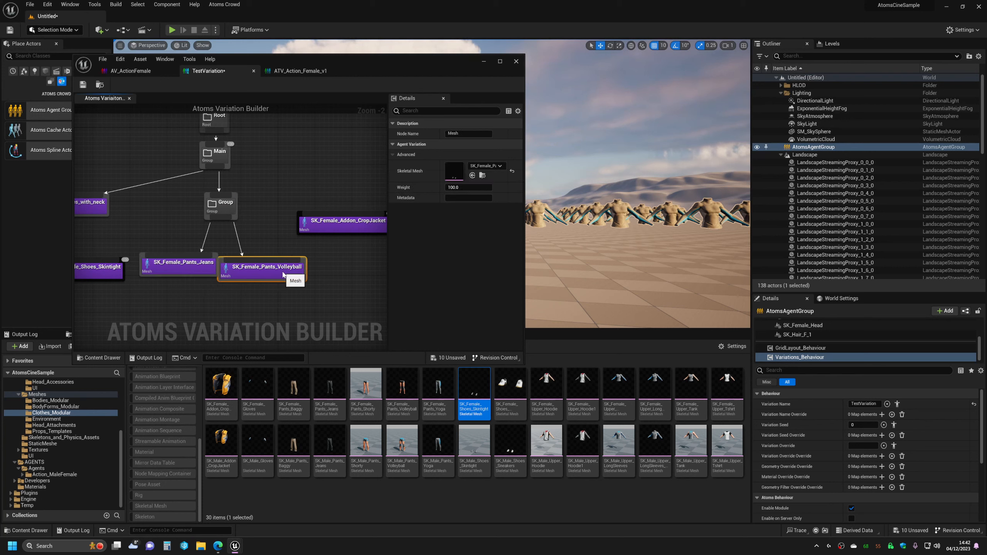
Enable Use Weight on the group that holds the two pants meshes
click(223, 202)
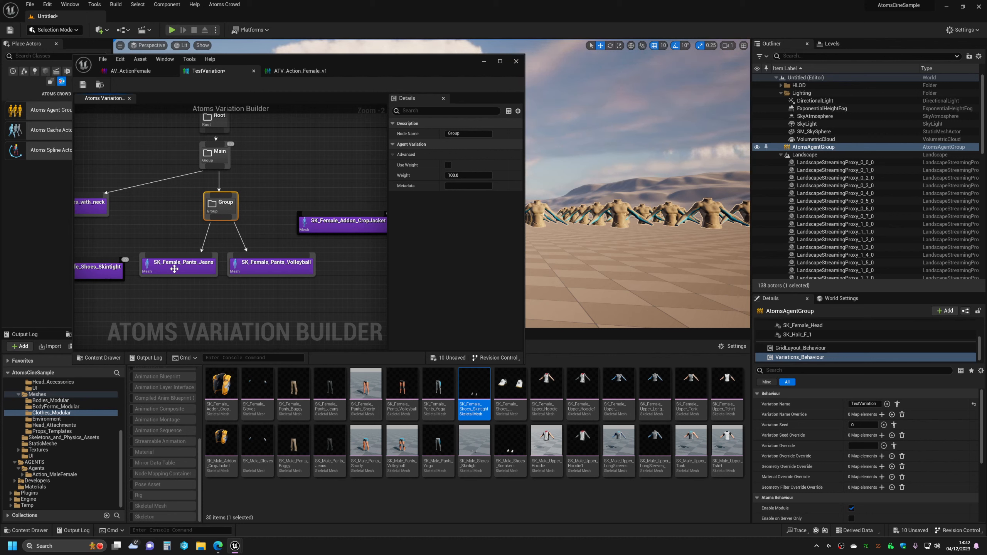
click(449, 166)
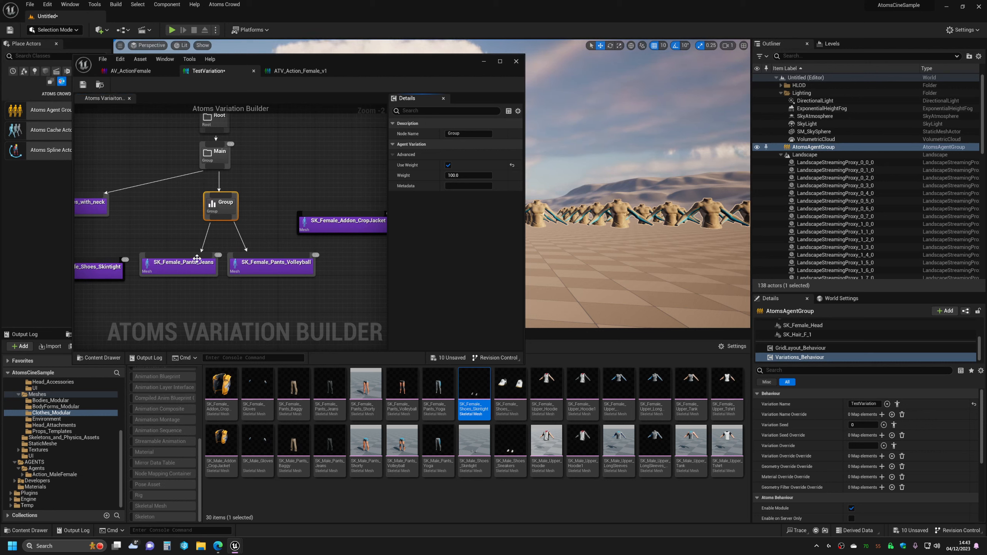
right_drag(197, 259, 231, 225)
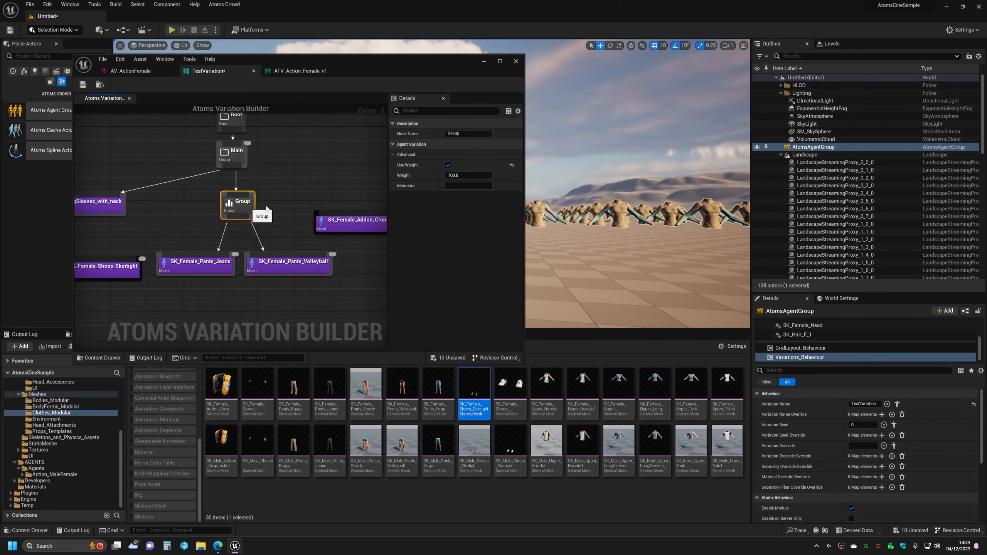
Compare the weights of the jeans and volleyball pants meshes under the weighted group
click(200, 267)
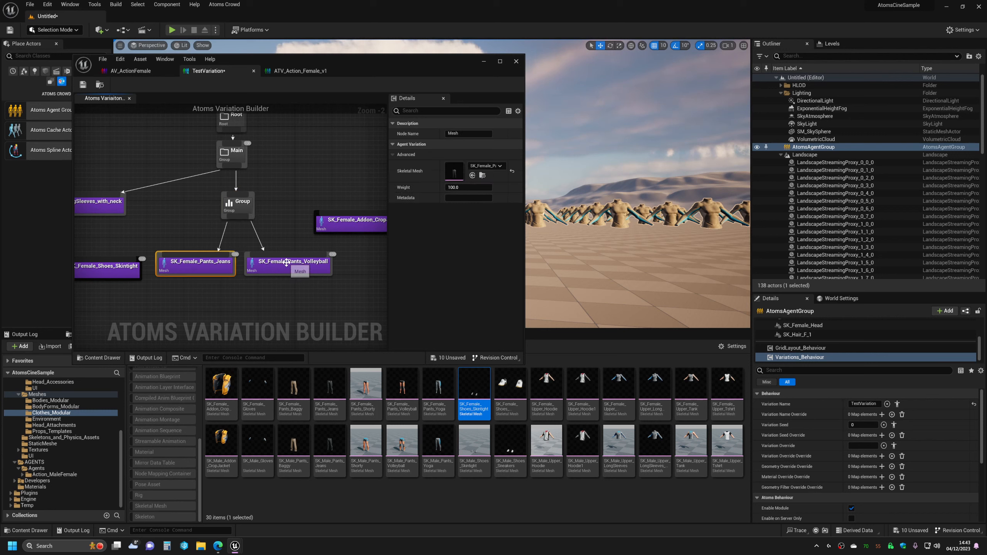
click(300, 271)
click(187, 267)
click(273, 269)
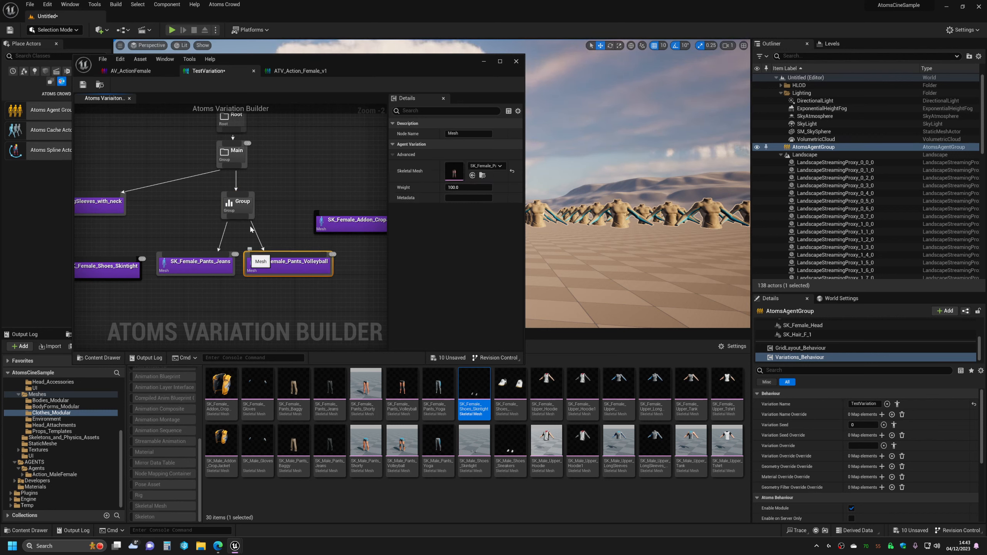
click(238, 209)
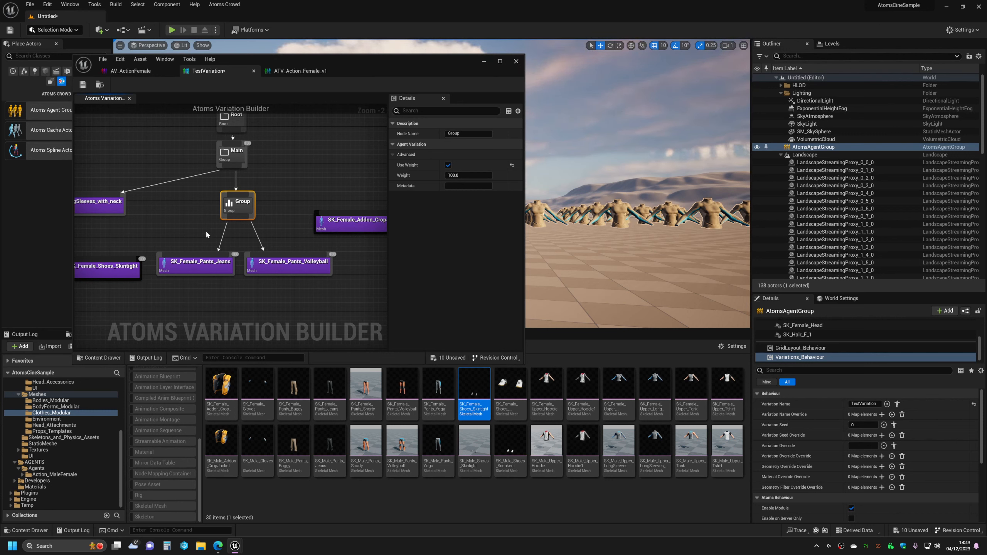
drag(206, 235, 298, 278)
click(221, 260)
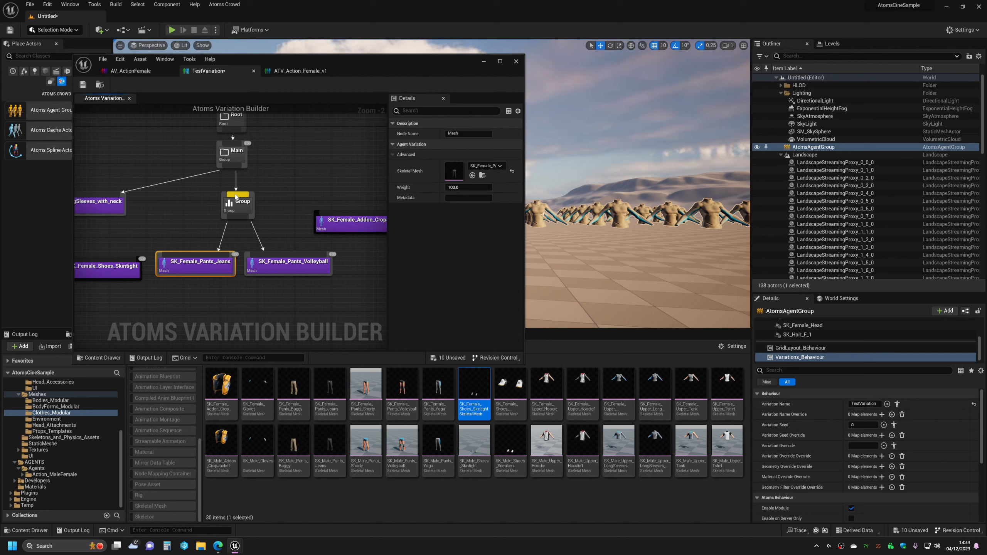
Save the TestVariation graph and check the pants on the agents in the viewport
right_drag(274, 199, 270, 218)
click(83, 86)
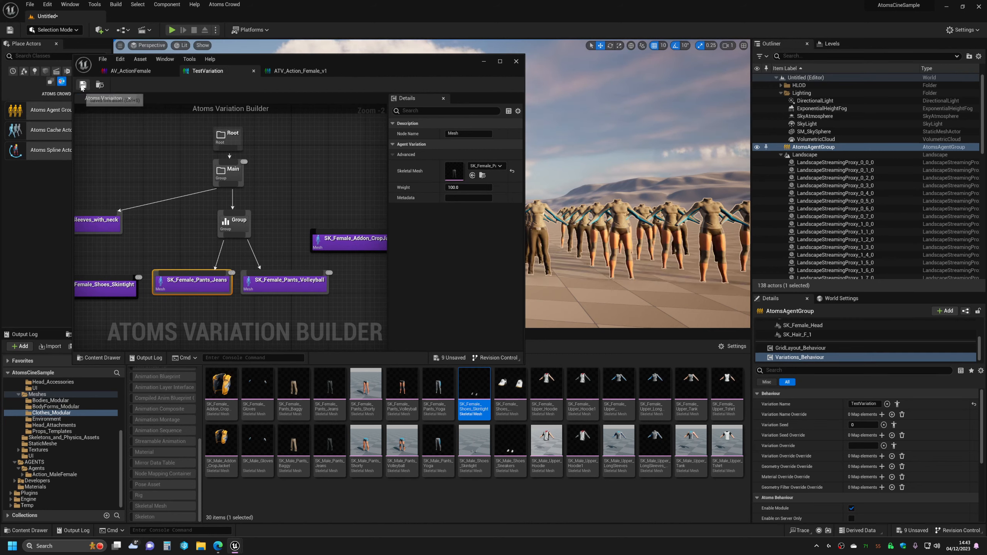
mouse_move(638, 186)
right_down()
mouse_move(603, 216)
mouse_move(638, 187)
right_up()
Move the crop jacket mesh beside the pants meshes, connect it directly to Main, and save the graph
right_drag(365, 267, 286, 247)
drag(286, 216, 353, 264)
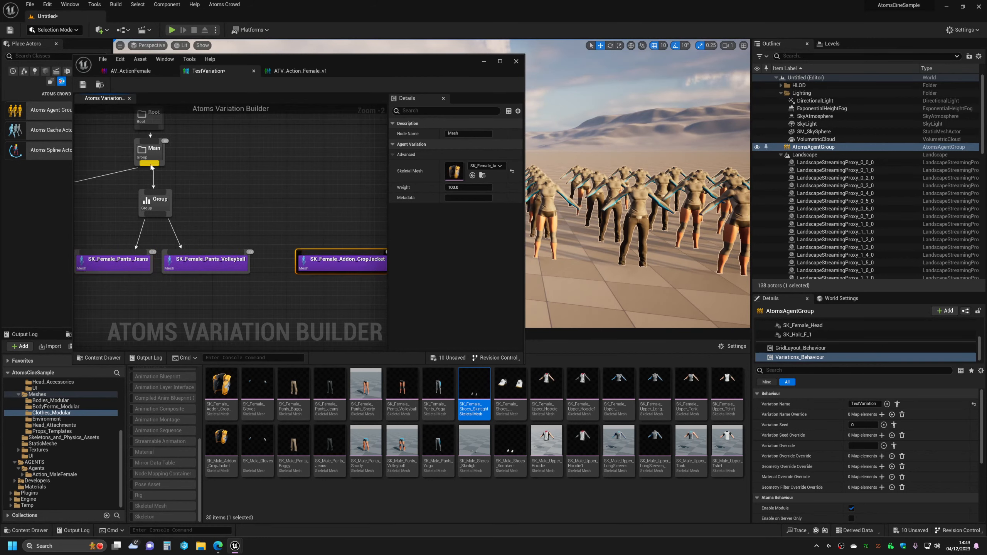
drag(152, 167, 342, 259)
right_drag(289, 220, 340, 179)
click(82, 86)
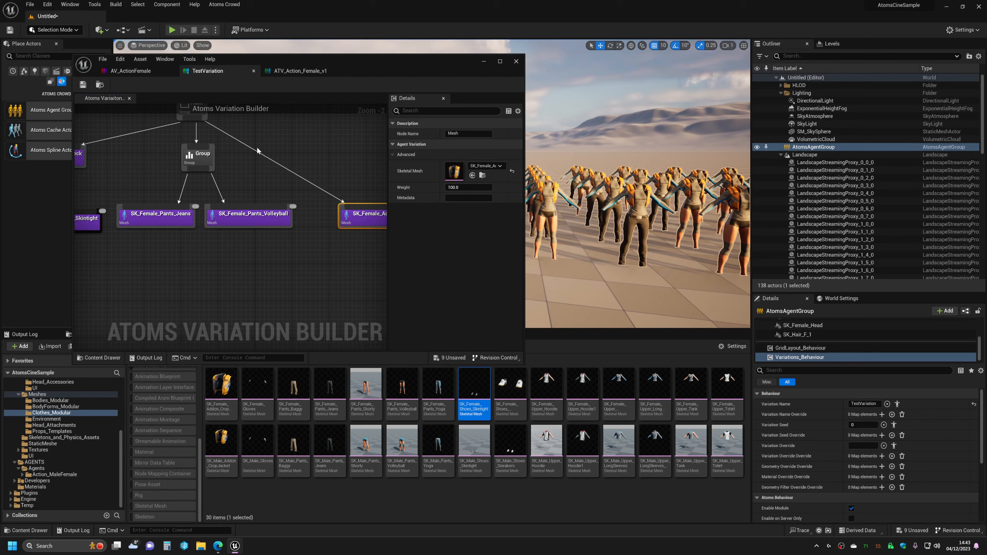
right_drag(630, 187, 567, 195)
Duplicate the weighted pants group and connect the copy under Main, above the crop jacket mesh
drag(358, 223, 342, 260)
click(203, 156)
key(ctrl+c)
click(297, 158)
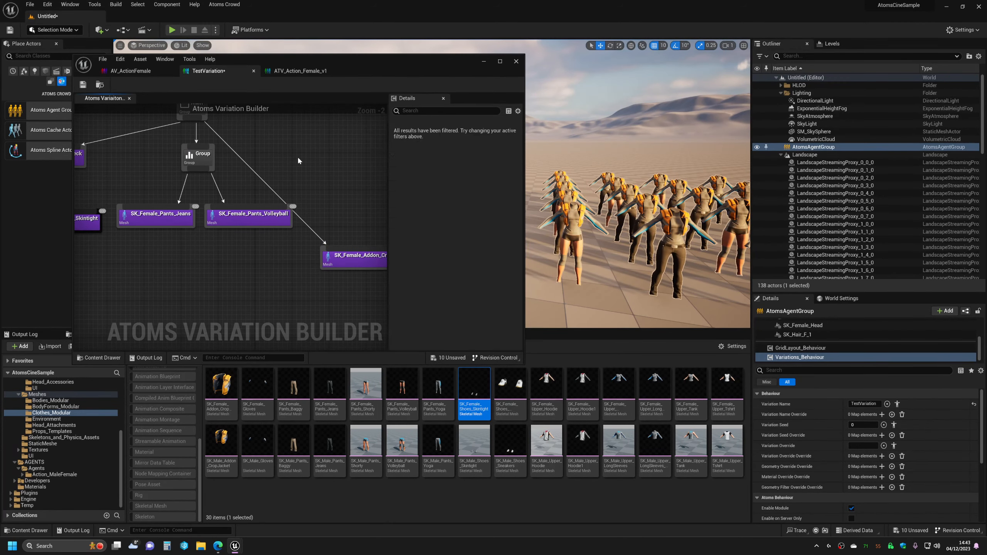
key(ctrl+v)
drag(197, 119, 314, 156)
drag(319, 170, 347, 174)
Place the crop jacket and a new empty mesh node beneath the duplicated weighted group
drag(359, 247, 293, 273)
drag(342, 182, 381, 243)
click(366, 257)
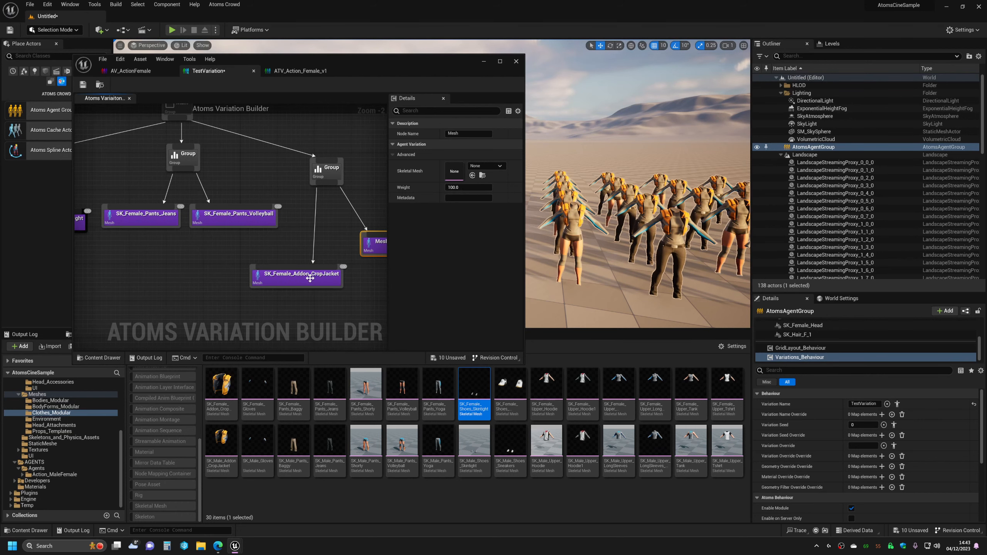
drag(318, 279, 320, 252)
Check that the jacket group uses weights and save the TestVariation graph
click(324, 175)
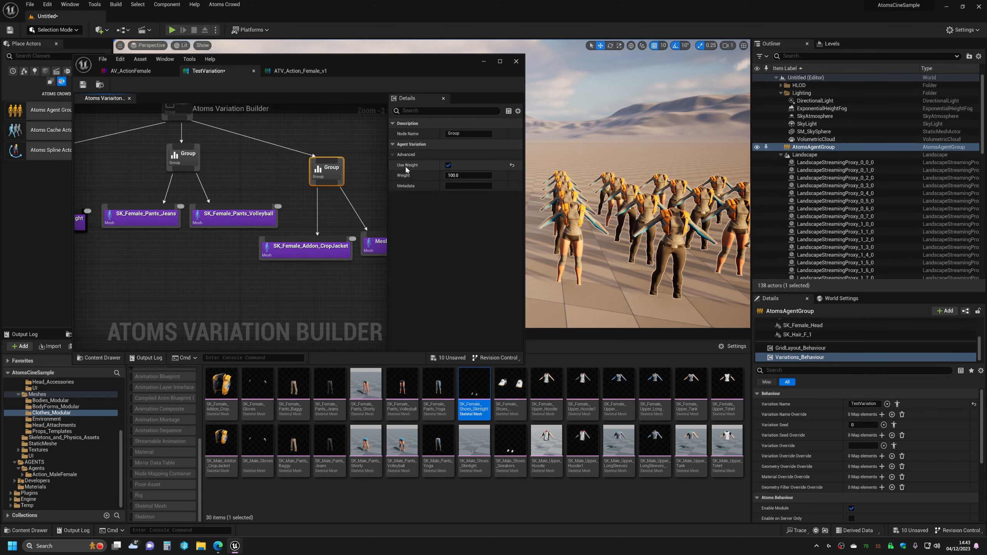
right_drag(241, 194, 259, 214)
click(83, 85)
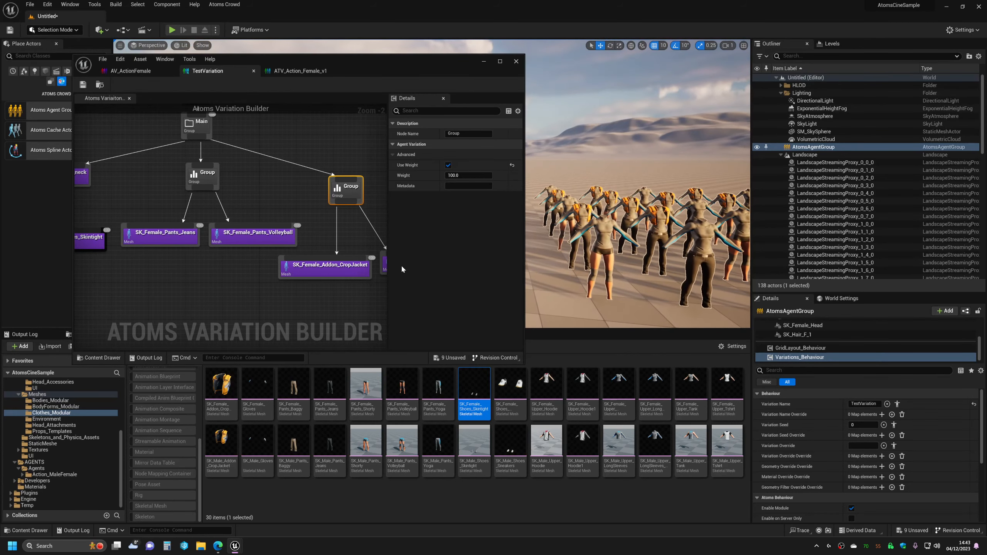
scroll(274, 239, down, 3)
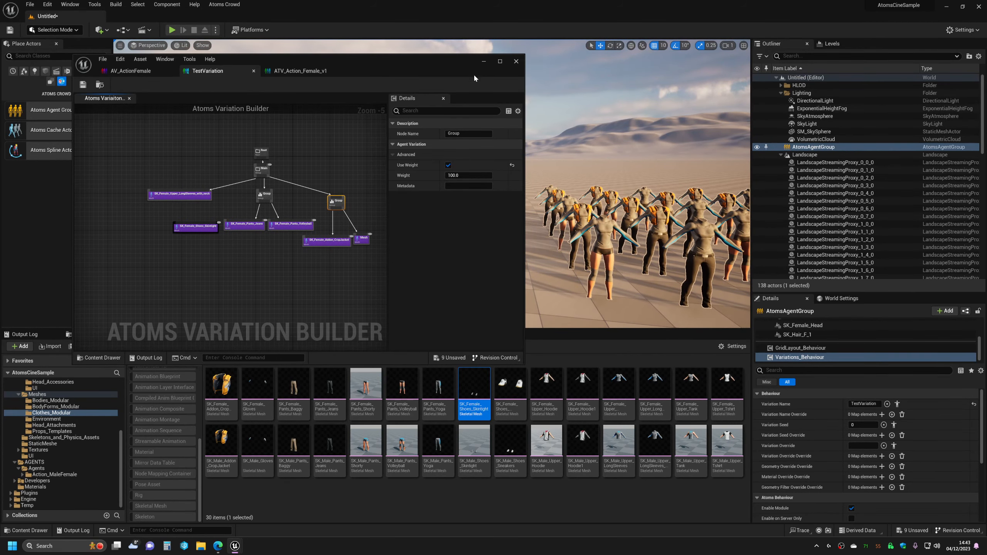
Close the TestVariation editor and open ATV_Action_Female_Builder from the Action_MaleFemale folder in a maximized window
click(517, 61)
click(156, 334)
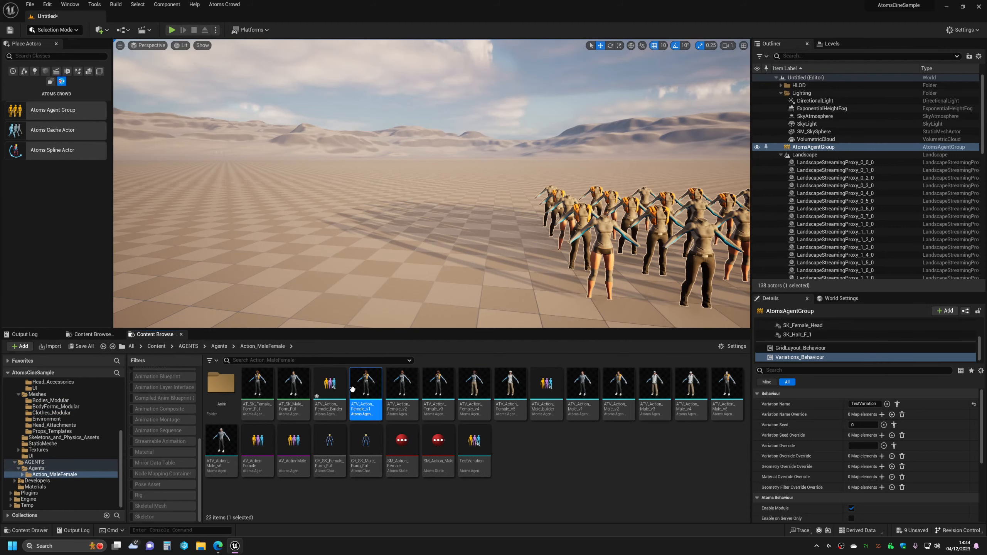
click(339, 386)
double_click(339, 384)
right_drag(232, 257, 194, 257)
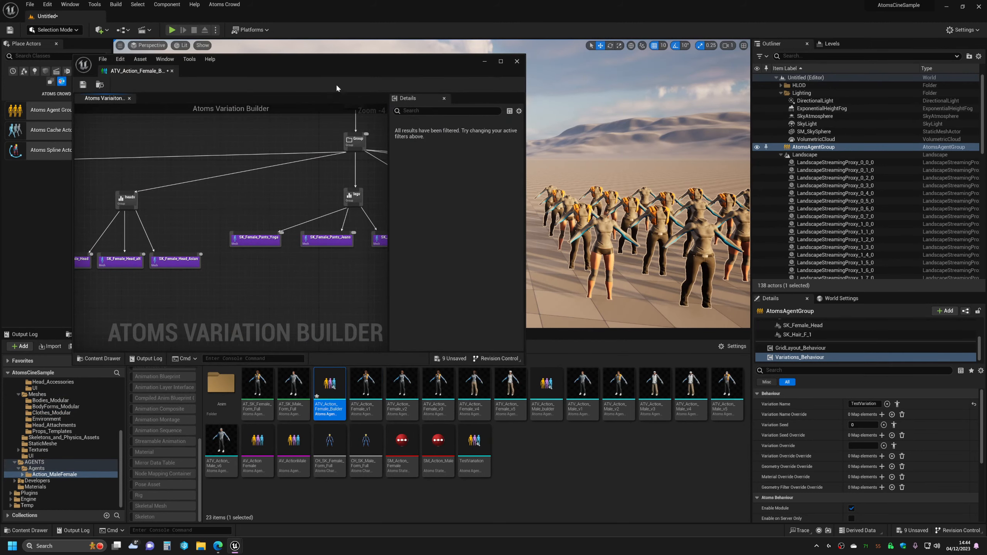
double_click(338, 65)
Examine the weights of the jacket and empty meshes under long sleeve neck, and of the gloves and hands meshes under Hoodie
right_drag(425, 418, 420, 287)
scroll(419, 312, up, 2)
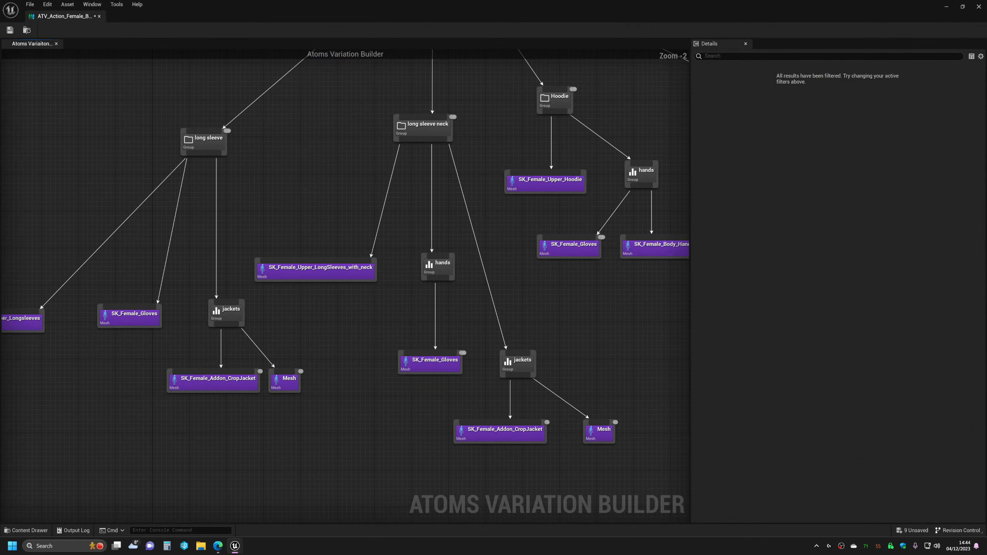
right_drag(434, 365, 432, 308)
click(509, 375)
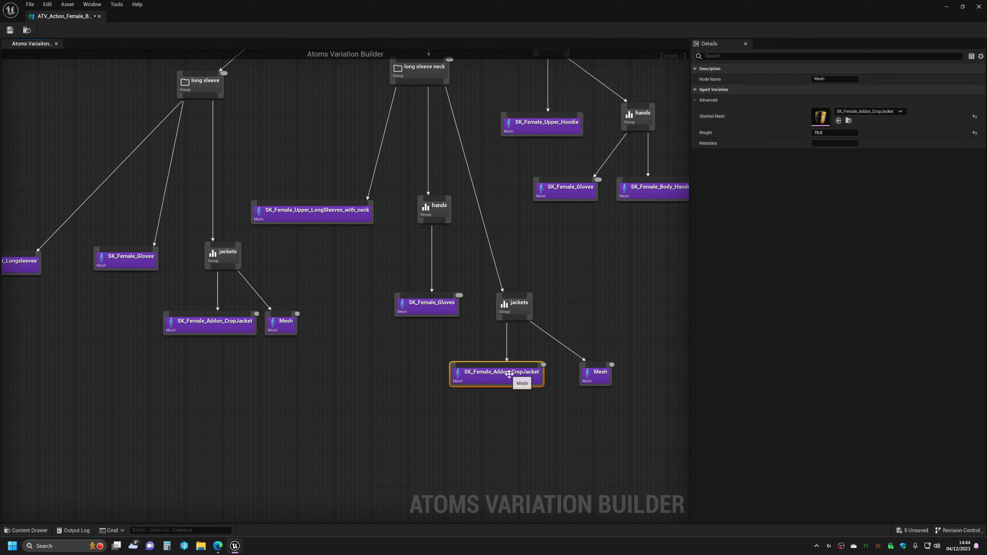
click(598, 374)
right_drag(653, 310, 543, 371)
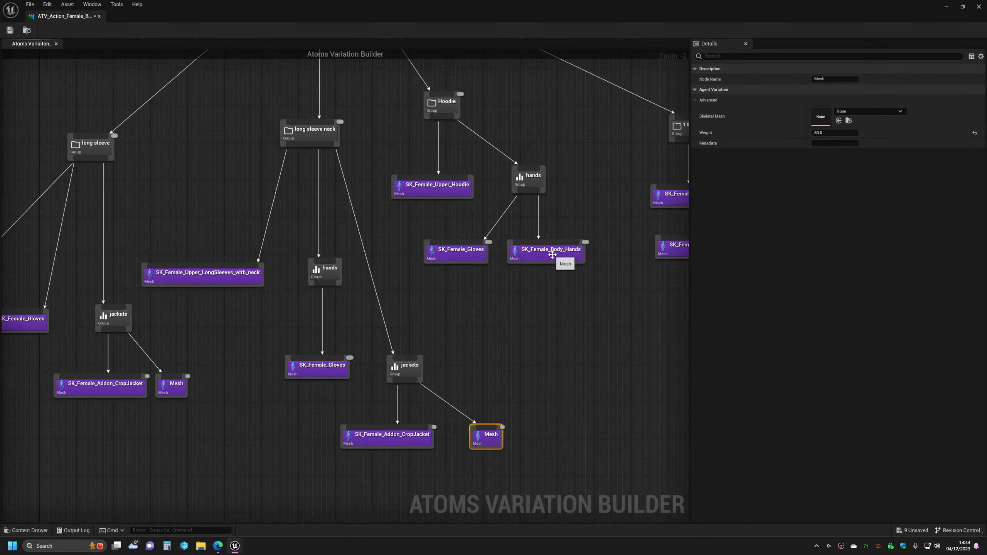
click(472, 254)
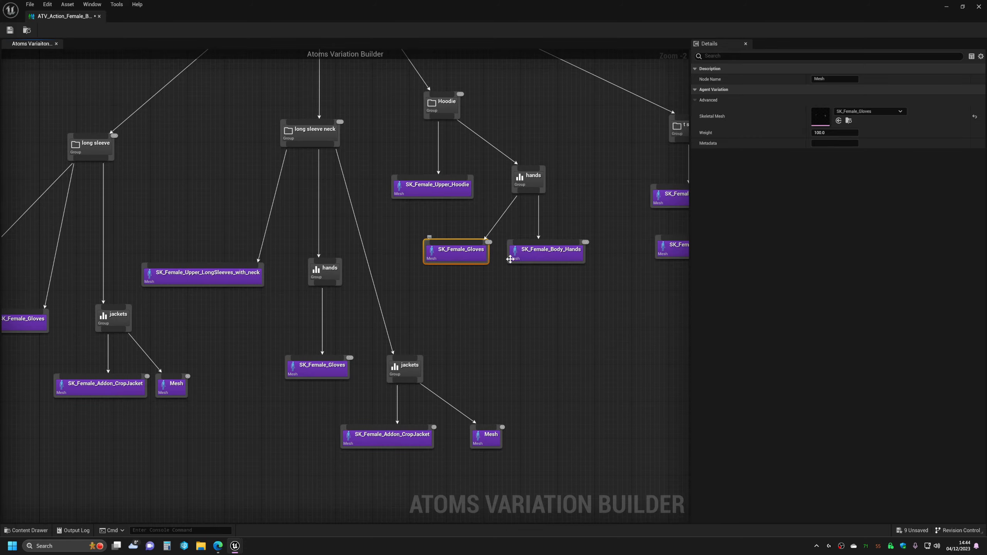
click(550, 257)
scroll(443, 343, down, 4)
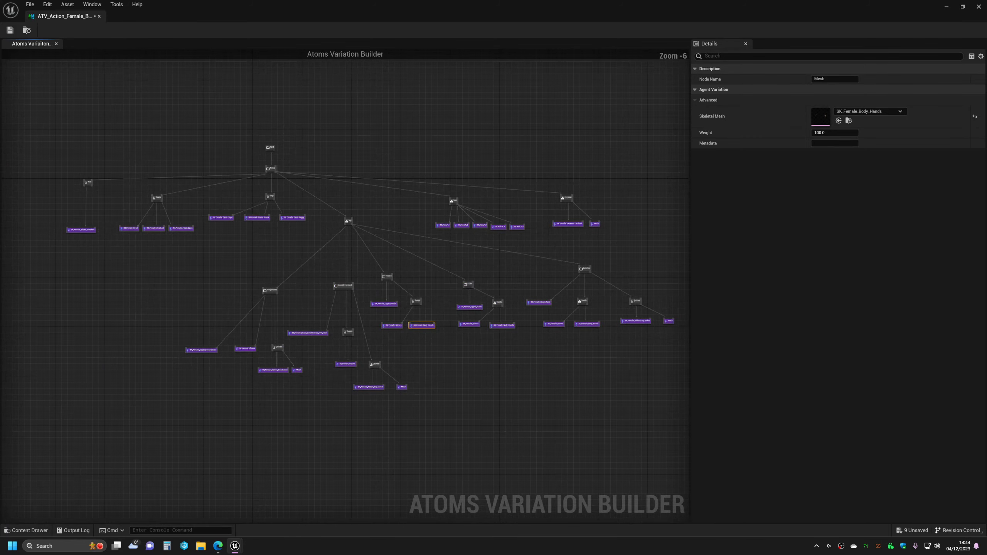
Nudge the top, legs, heads and feet group nodes into a more even row below their parent group
scroll(391, 256, up, 4)
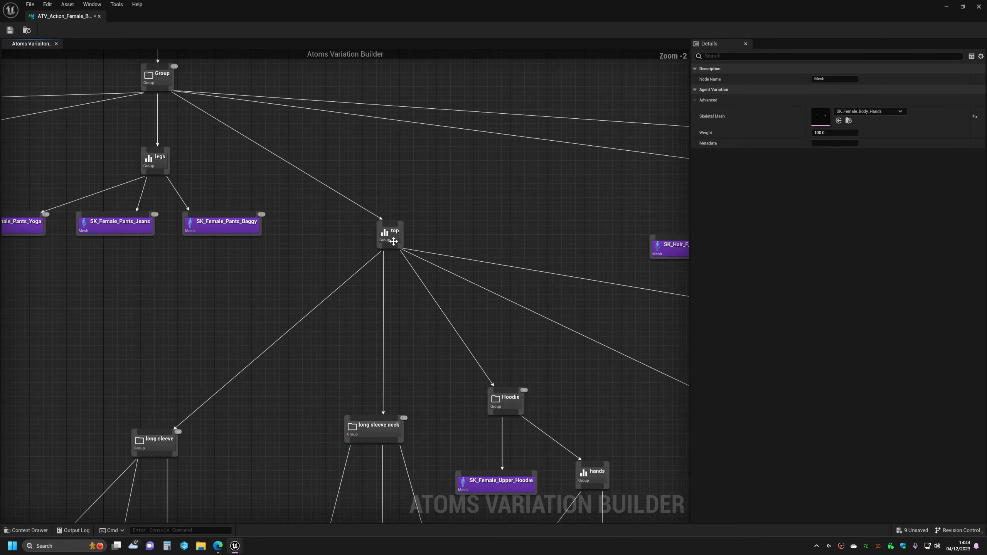
drag(389, 234, 403, 174)
right_drag(326, 203, 476, 235)
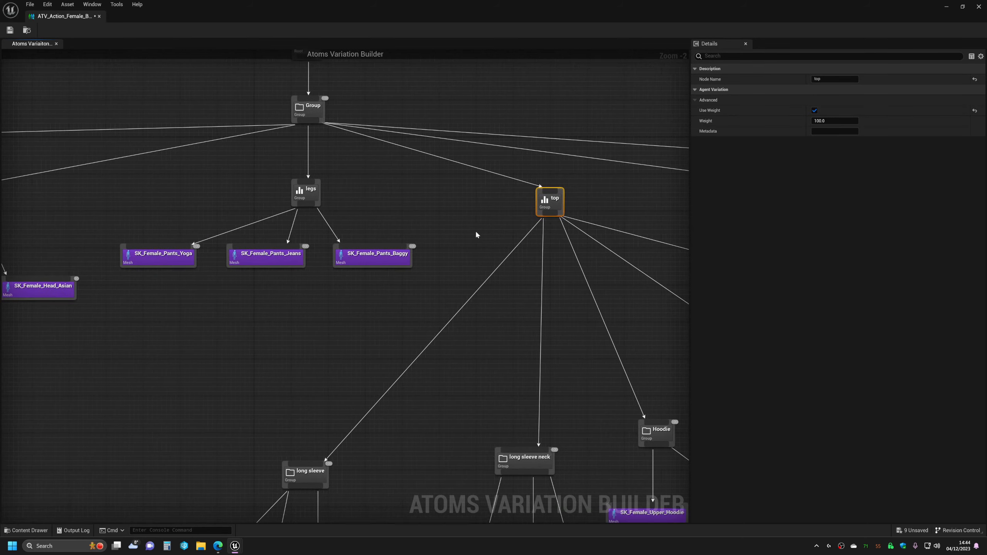
drag(307, 196, 307, 201)
right_drag(195, 205, 478, 209)
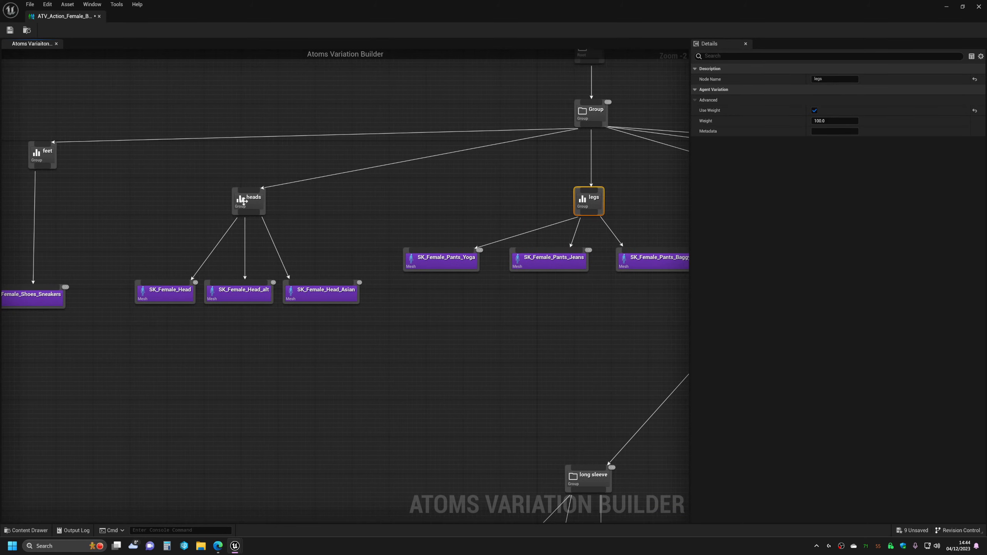
drag(260, 202, 260, 198)
drag(37, 154, 38, 184)
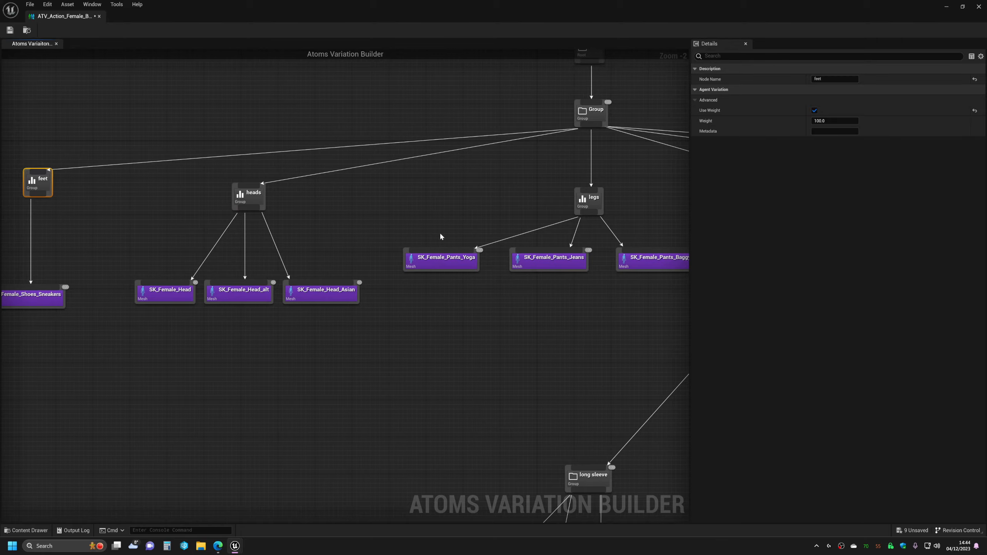
right_drag(558, 225, 394, 234)
drag(422, 212, 417, 202)
right_drag(585, 230, 394, 216)
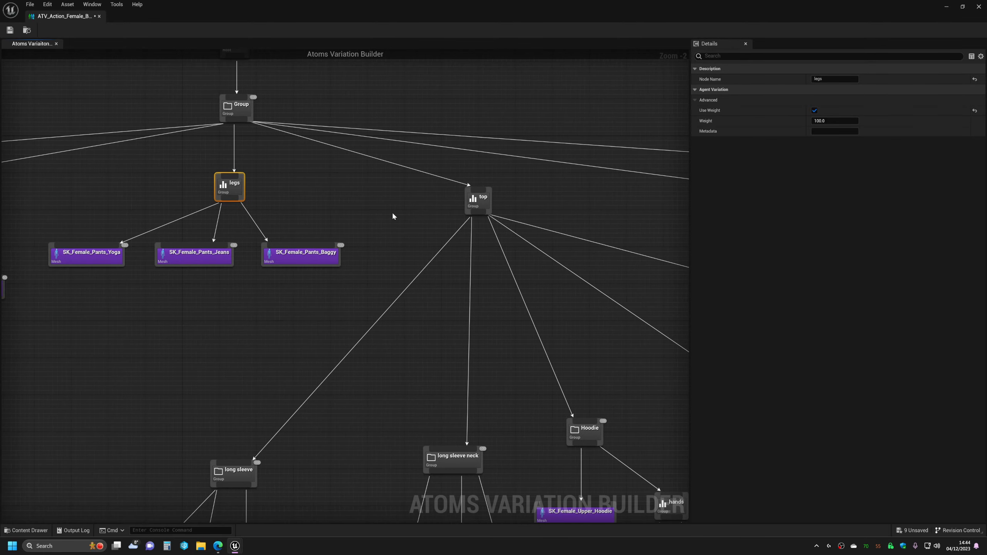
drag(481, 198, 485, 198)
Look over the feet, heads, legs and remaining branches of the female builder graph
right_drag(248, 204, 574, 206)
right_drag(170, 204, 356, 208)
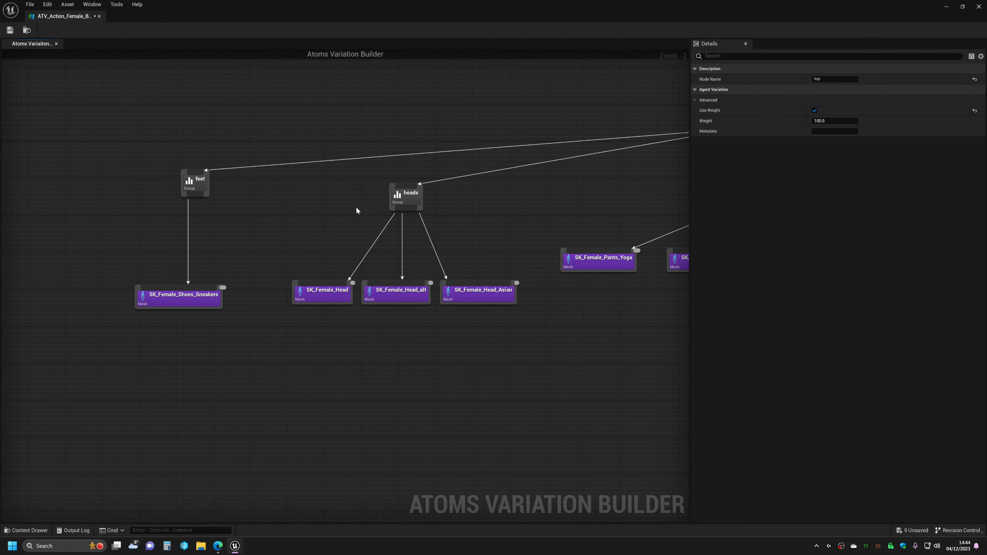
right_drag(478, 224, 194, 233)
right_drag(595, 204, 252, 217)
scroll(252, 217, down, 3)
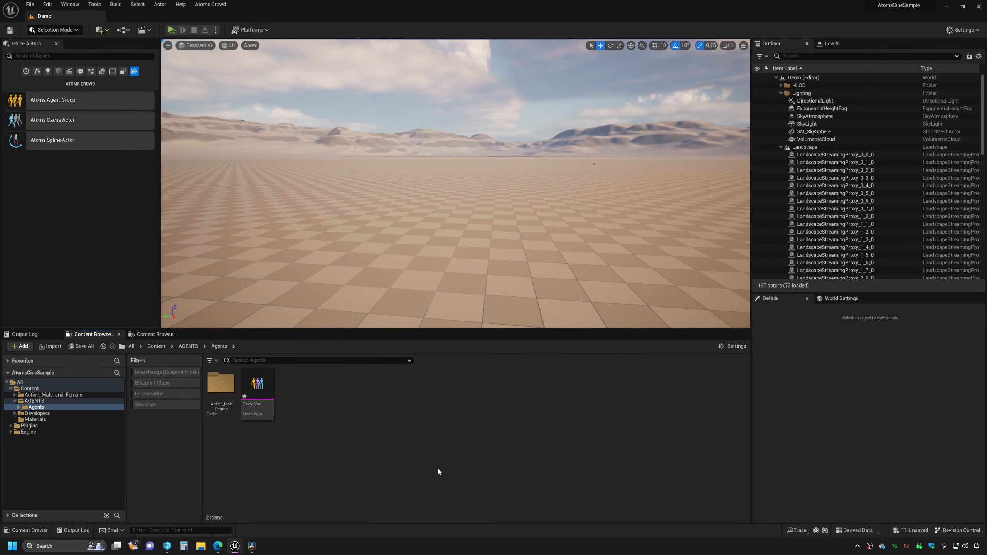
Open the GlobalVar variations asset from the Agents folder of the Demo level's project
double_click(258, 387)
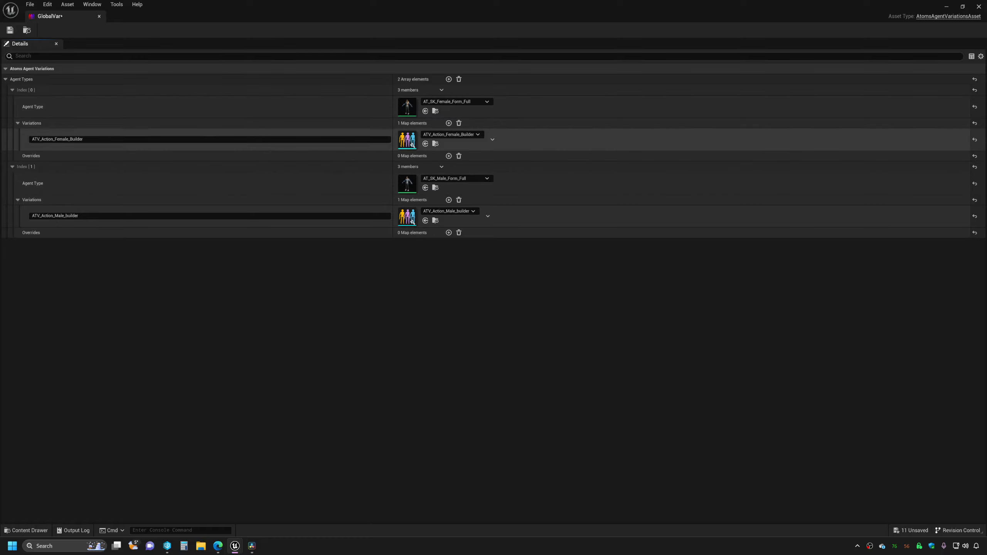
Try adding a second variation entry to the female agent type, look through its available assets, and delete the entry
click(234, 139)
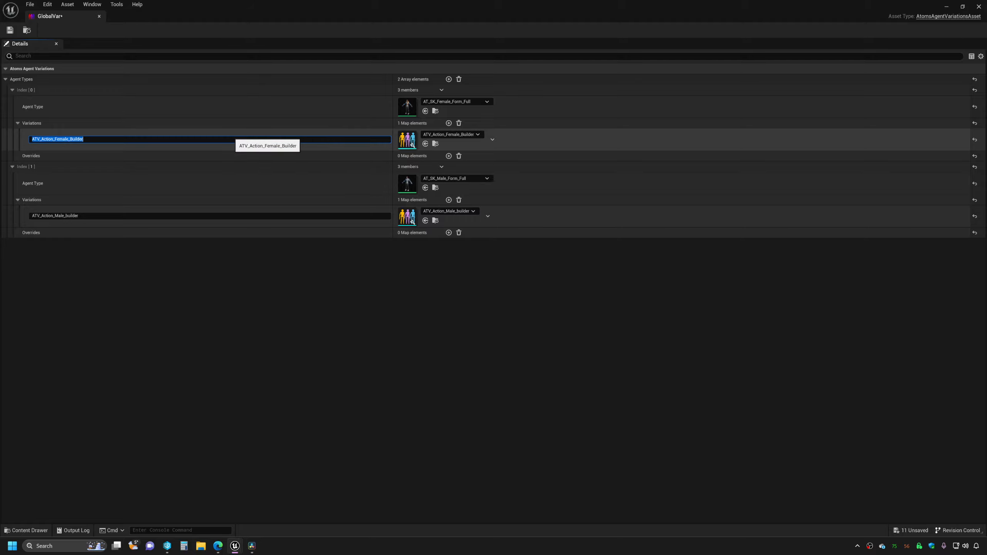
click(160, 215)
click(449, 123)
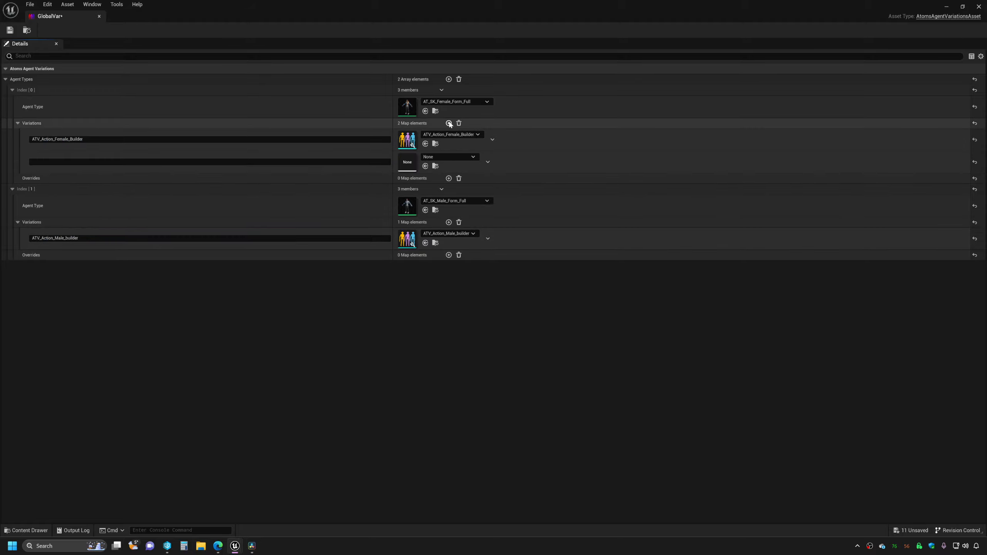
click(439, 156)
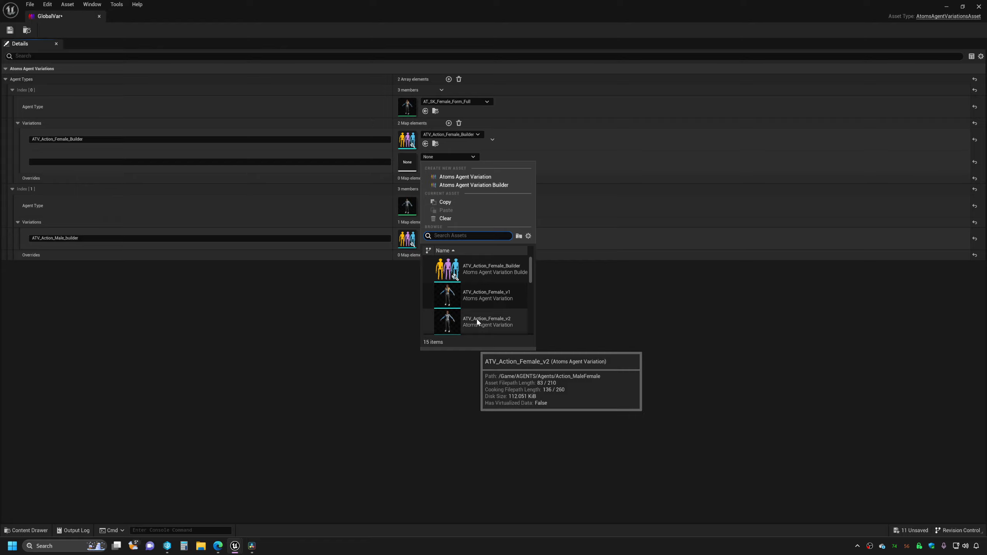
click(368, 293)
click(488, 162)
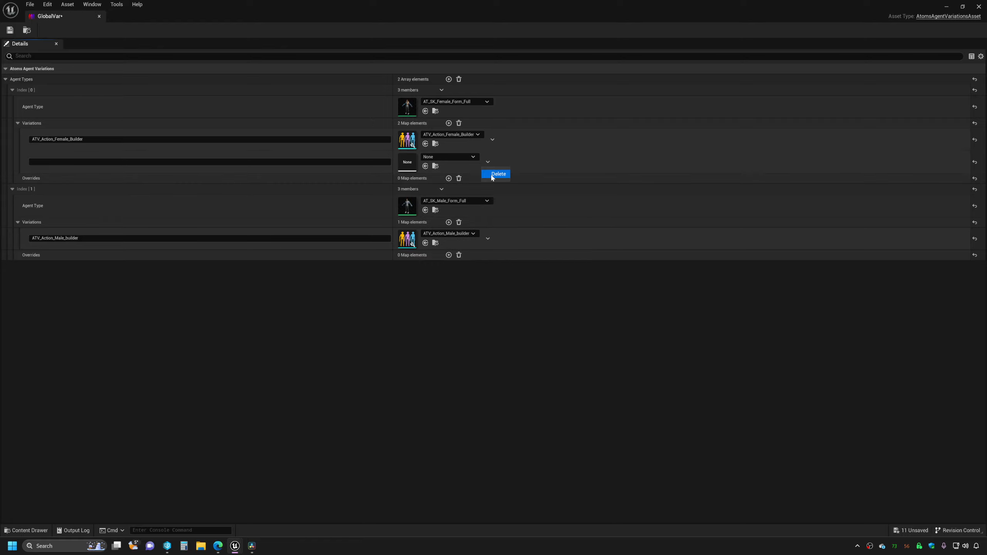
click(497, 176)
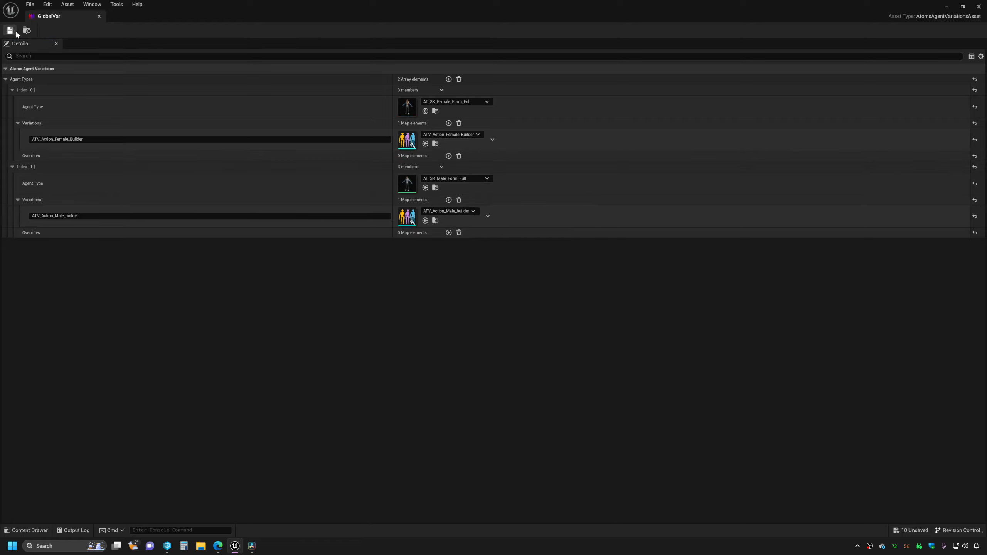
Save and close the GlobalVar asset and place an Atoms Agent Group in the Demo level
click(979, 6)
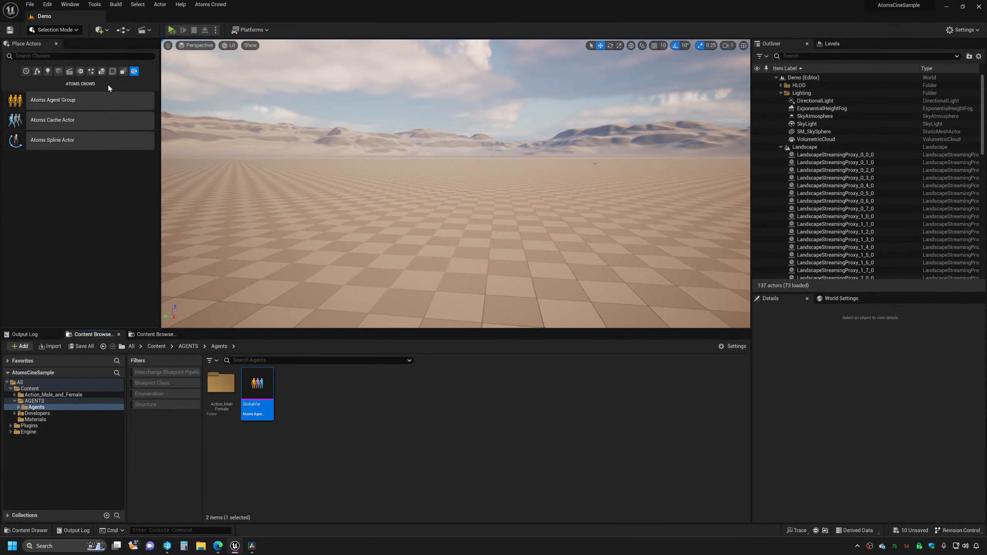
drag(483, 251, 487, 255)
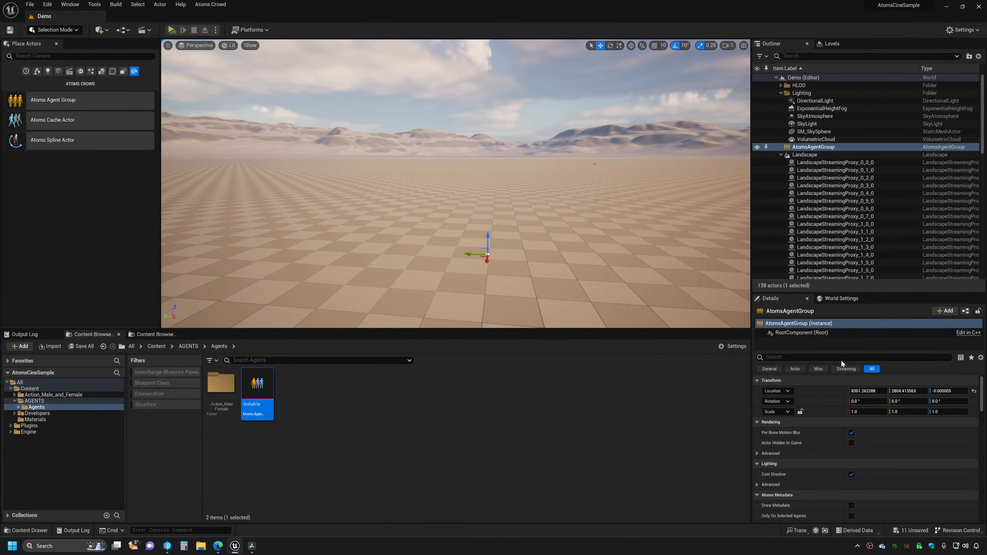
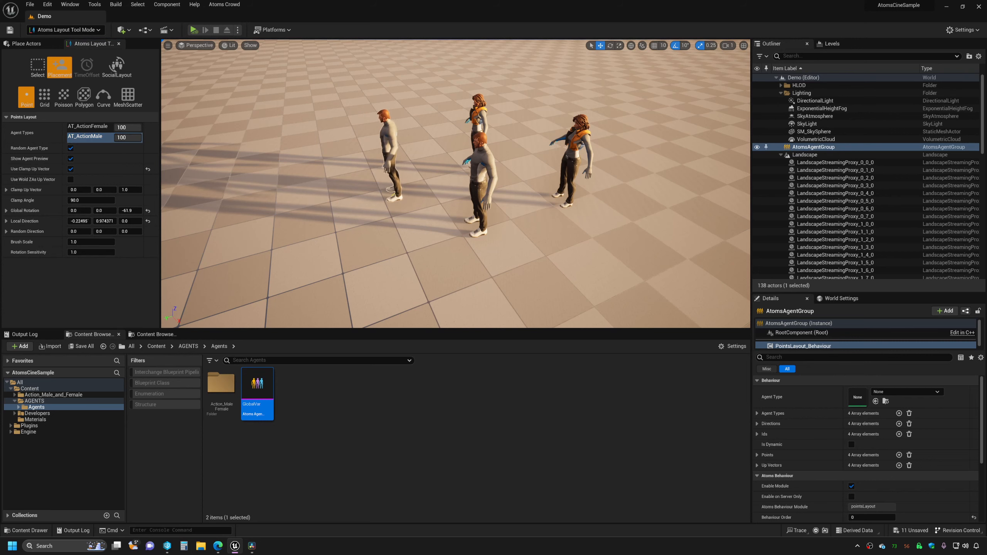
Place two single AT_ActionMale agents and three single AT_ActionFemale agents around the existing agents with the point layout
click(359, 278)
click(301, 217)
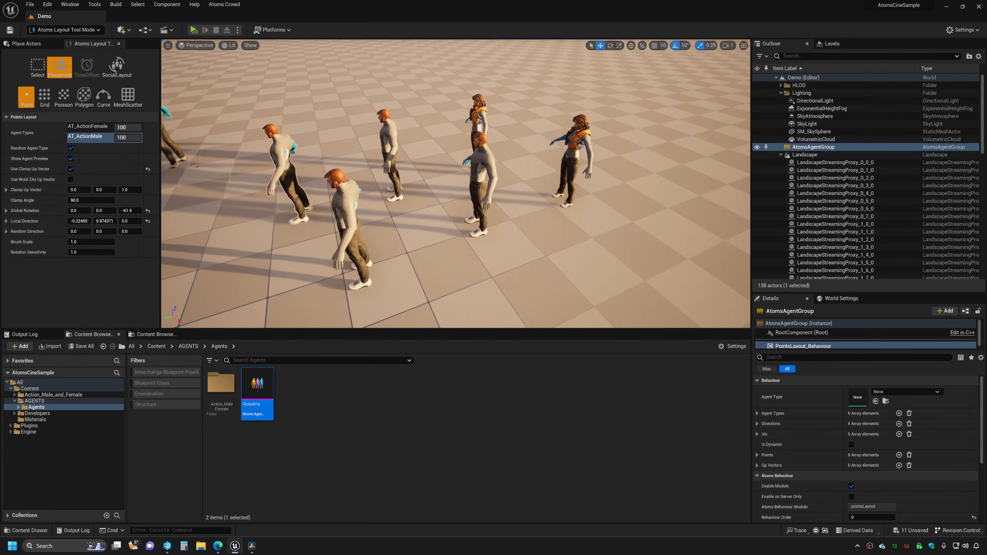
click(88, 127)
click(340, 159)
click(404, 134)
click(432, 163)
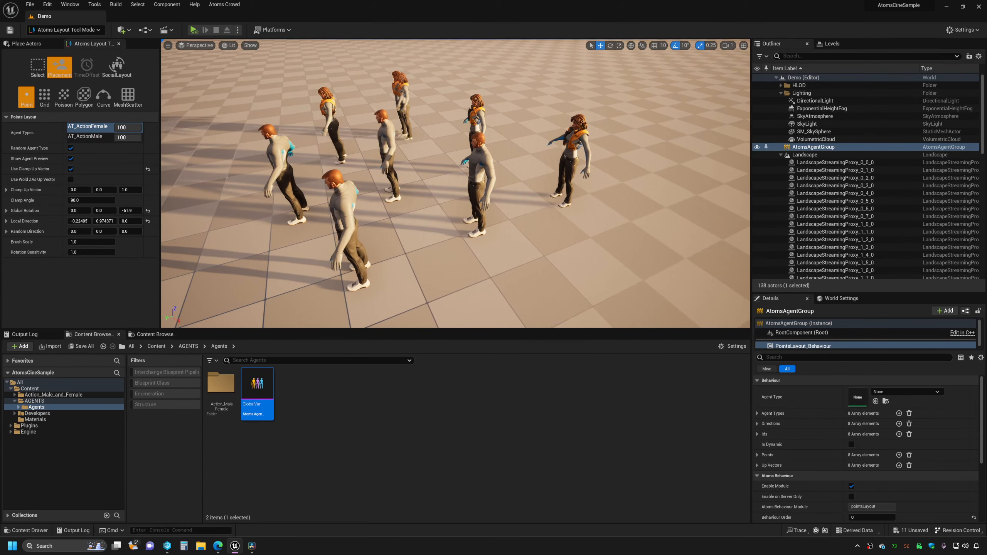
Enable both AT_ActionFemale and AT_ActionMale and place two 3 × 3 grids of mixed agents with 150 spacing
shift+click(86, 138)
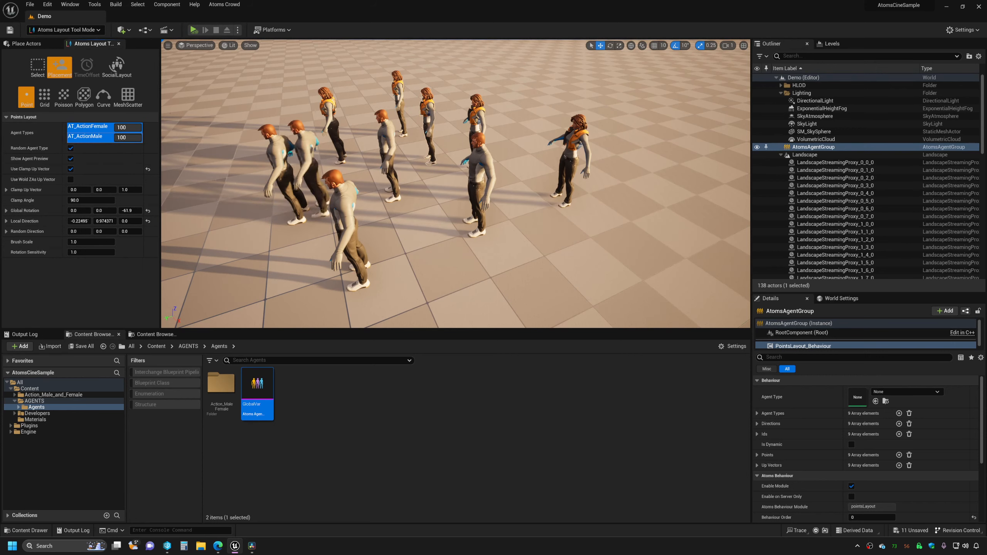
alt+drag(700, 128, 532, 41)
click(41, 102)
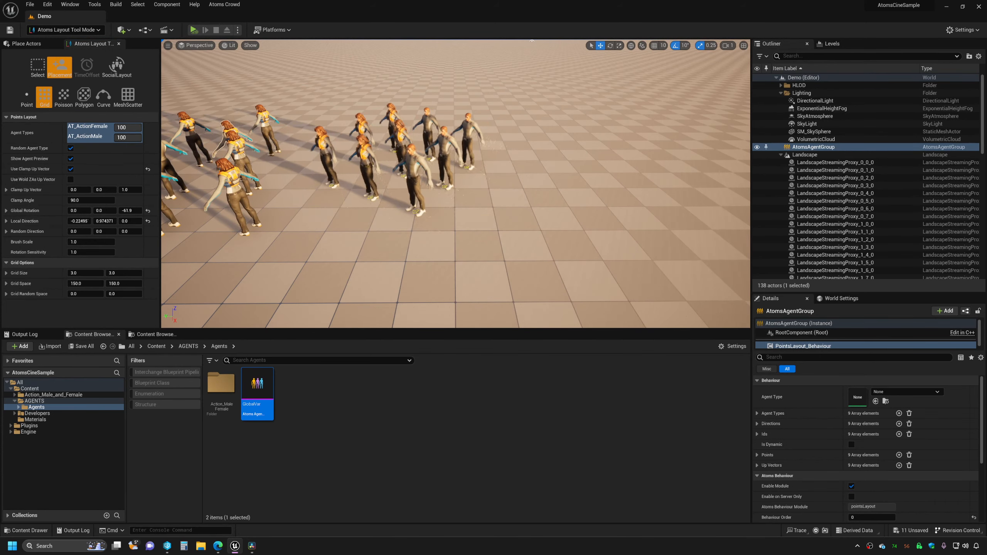
click(404, 174)
click(559, 215)
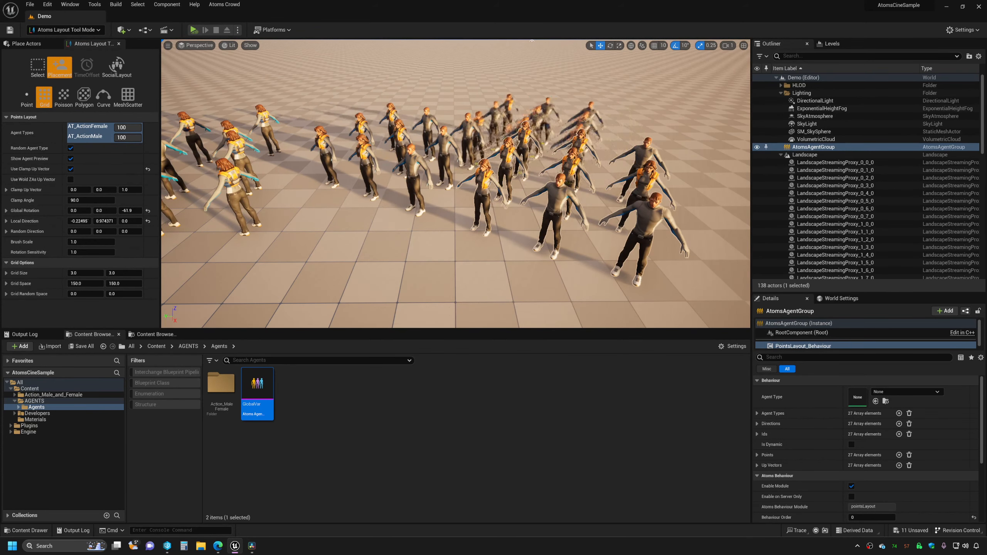
Place two circular Poisson clusters of mixed agents with radius 300 and minimum distance 100 on the floor
click(66, 104)
right_drag(499, 131, 502, 134)
click(527, 219)
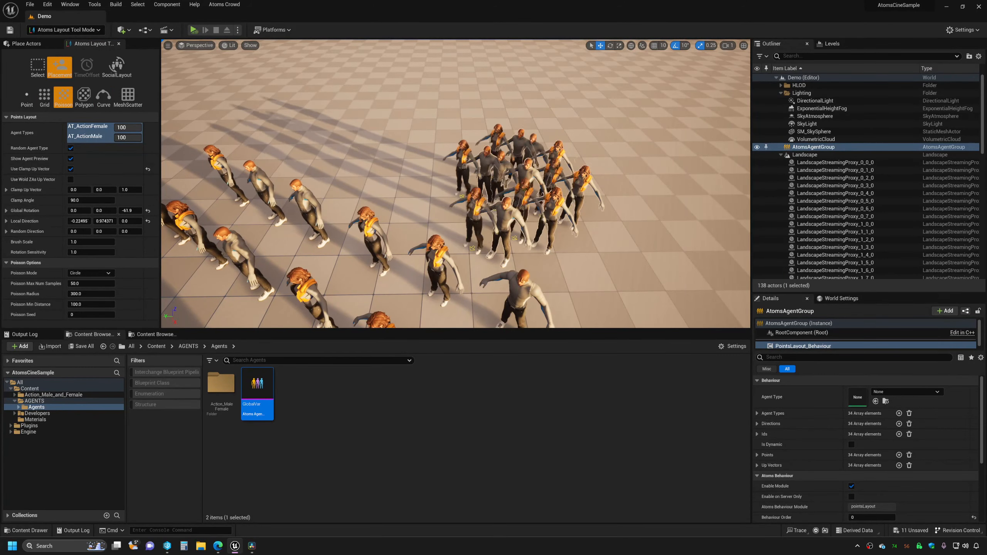
click(428, 179)
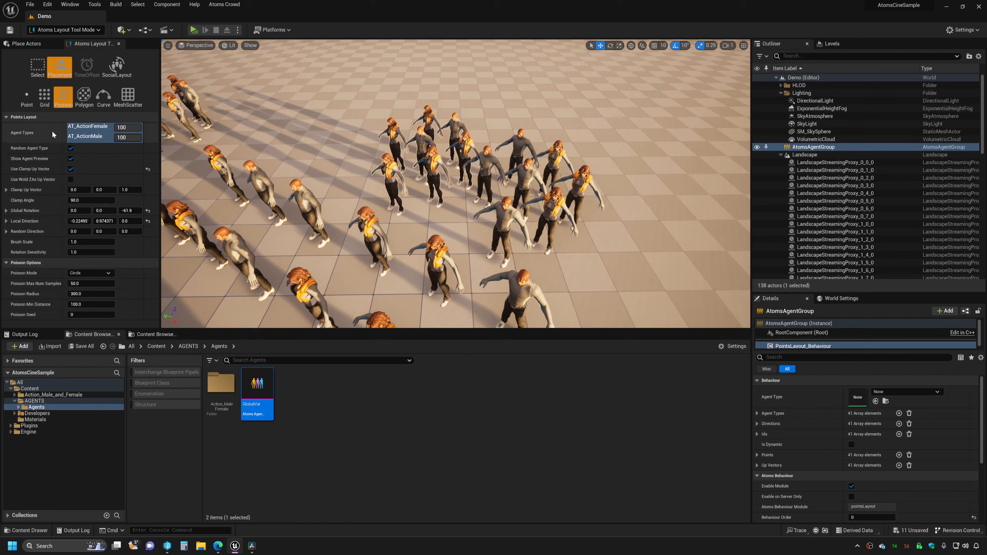
Compare the grid layout options with the Poisson options for sample count, radius and minimum distance
click(44, 97)
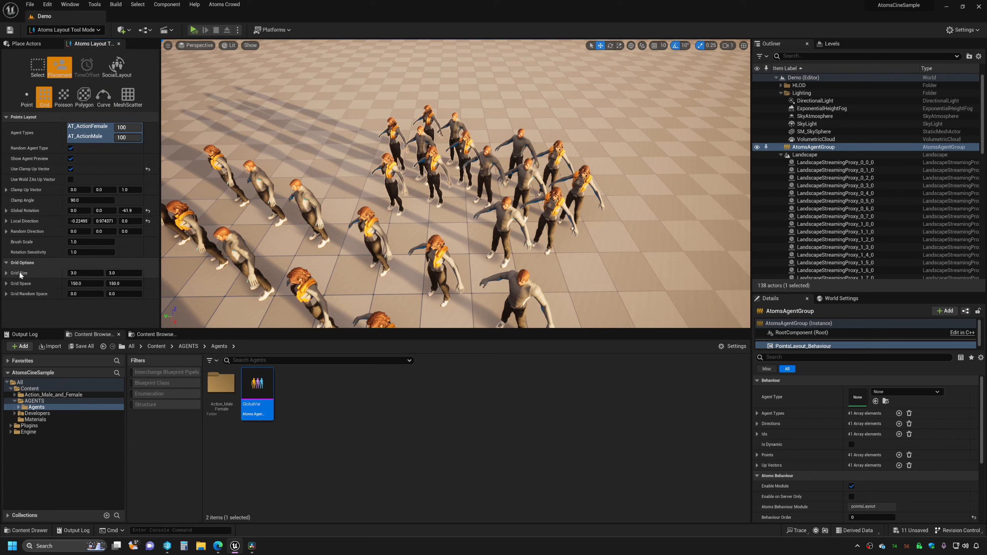
click(63, 96)
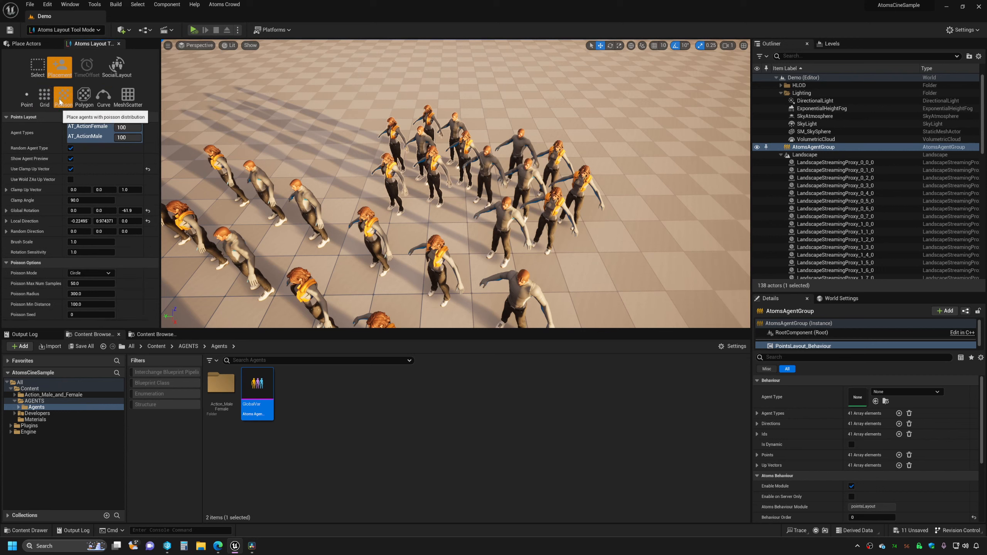
click(89, 280)
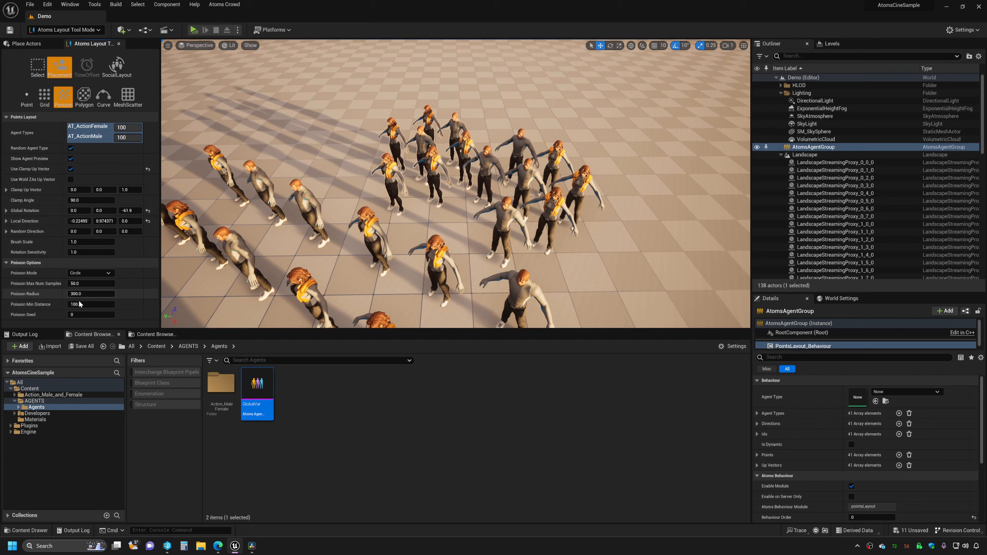
Outline a four-cornered polygon on the empty floor to preview 50 mixed agents inside it
click(80, 98)
right_drag(297, 161, 211, 163)
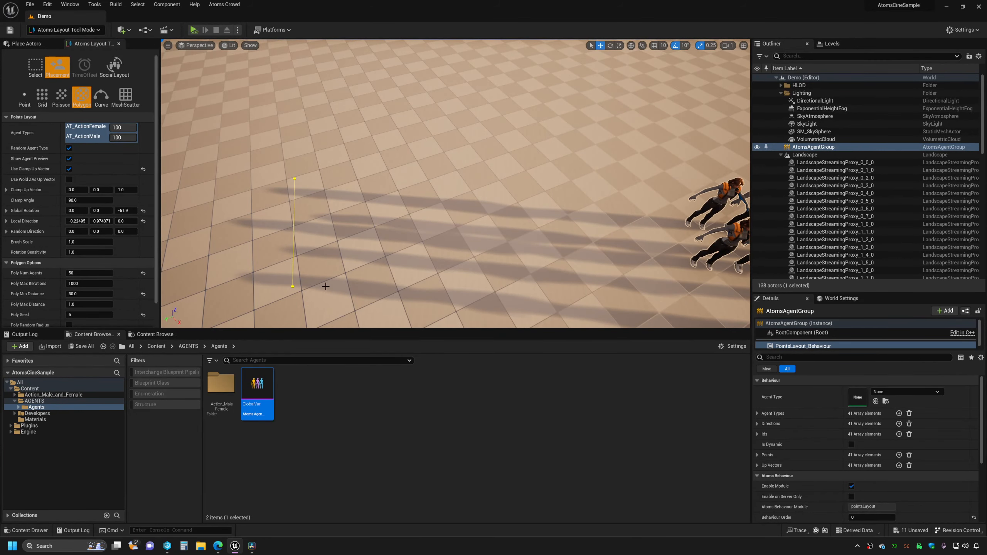
click(555, 276)
click(544, 168)
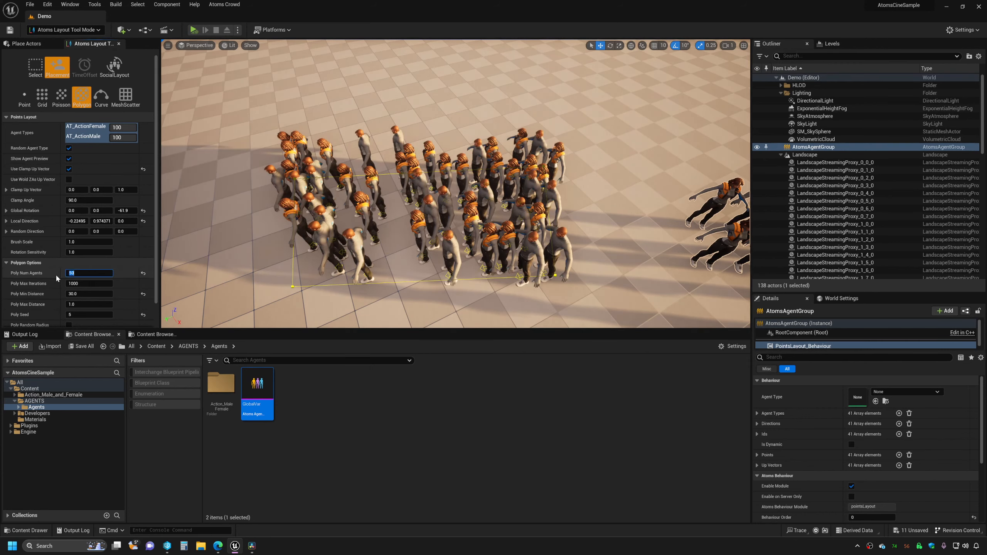
Try 10 and 20 agents in the polygon layout, with the minimum distance set to 50
text(10)
key(Return)
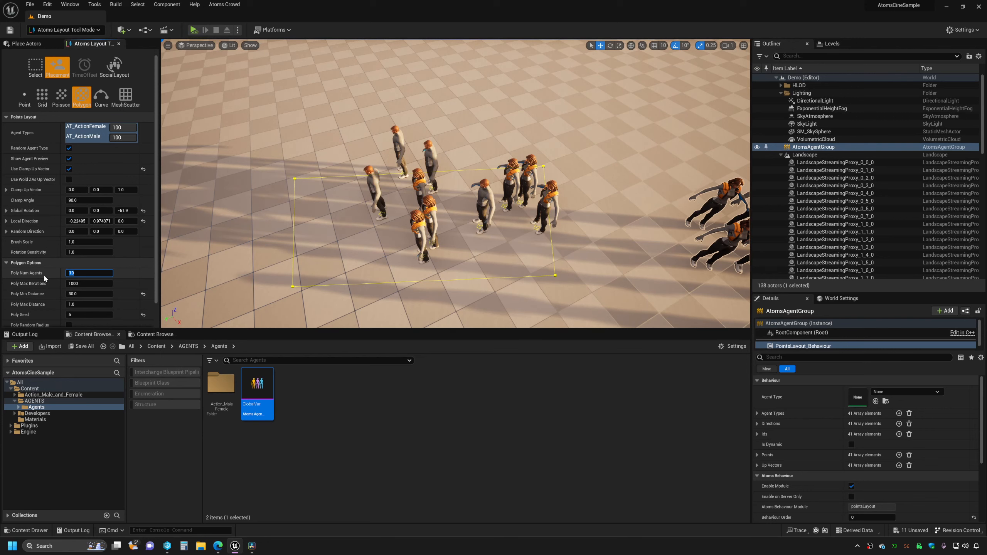
text(20)
key(Return)
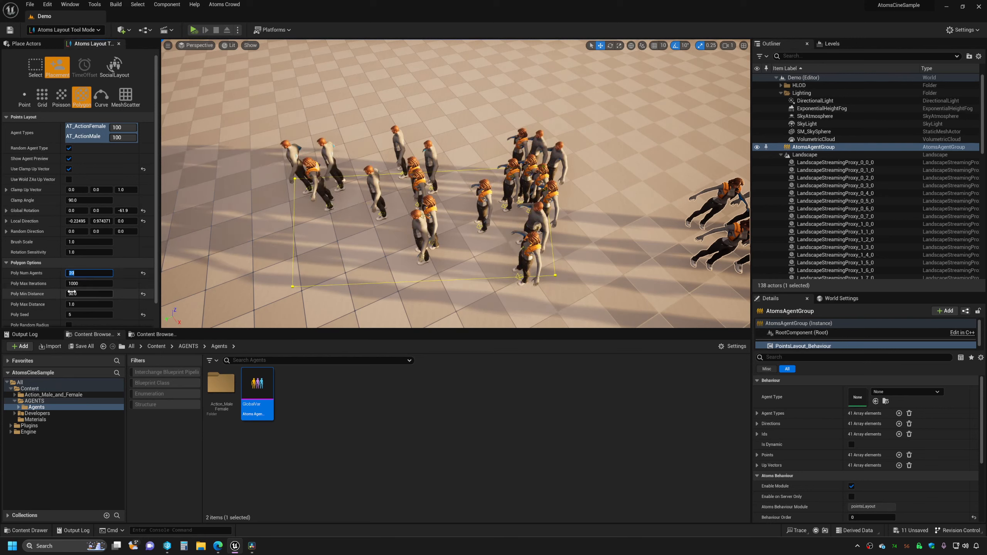
click(74, 294)
text(50)
key(Return)
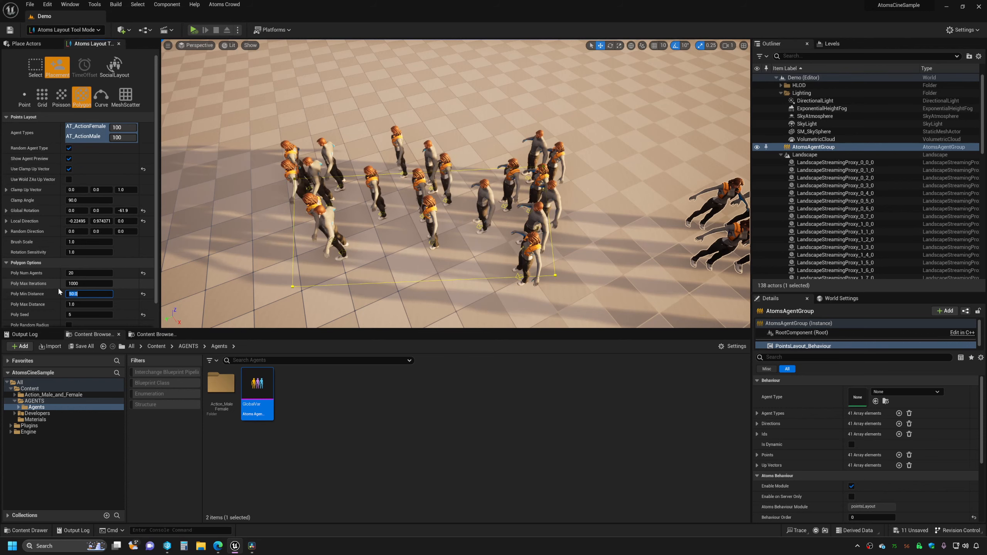
Trace a four-point curve across the floor to preview mixed agents along it, with 10 samples and 100 agent spacing
click(99, 98)
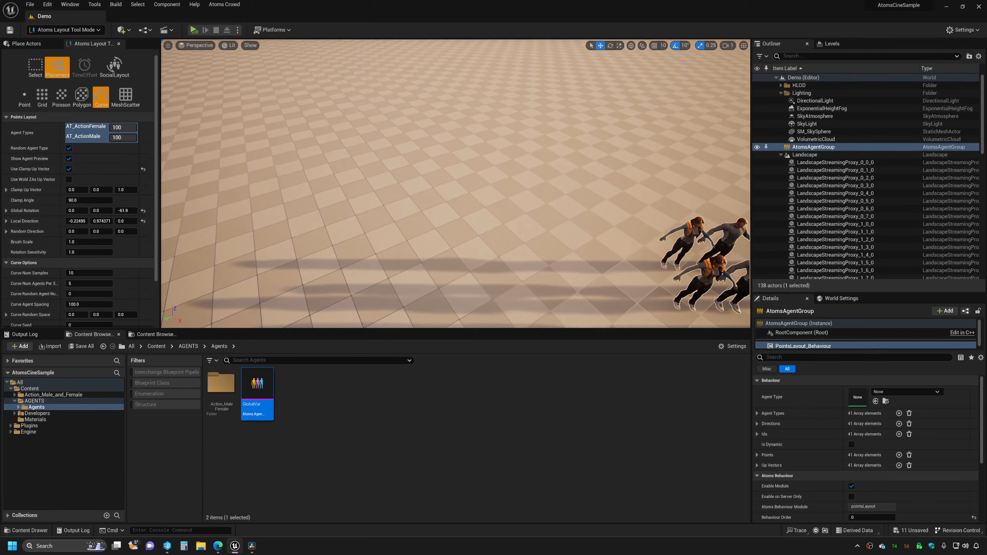
click(370, 225)
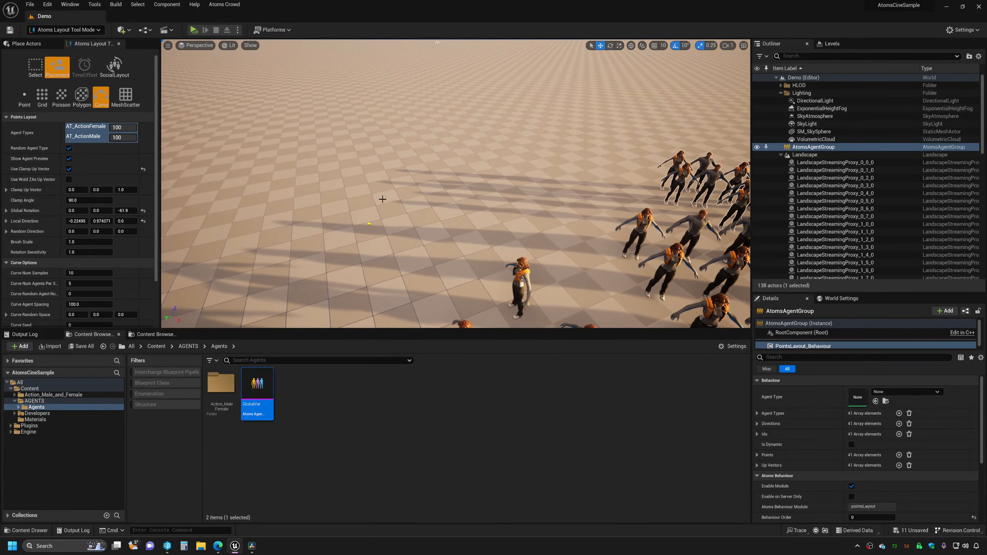
click(499, 180)
click(568, 199)
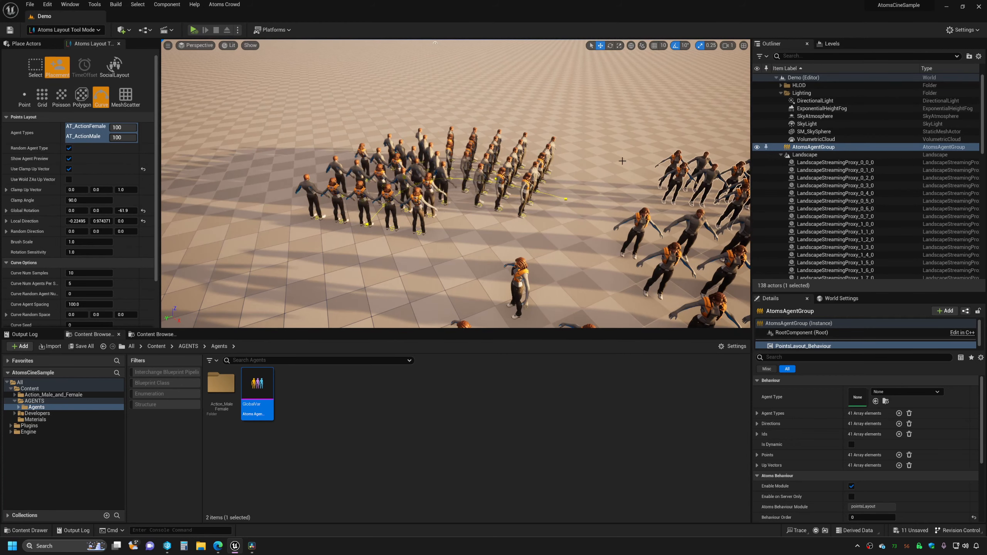
click(635, 125)
Look over the mesh scatter layout's iteration, radius, seed and mode options
click(125, 96)
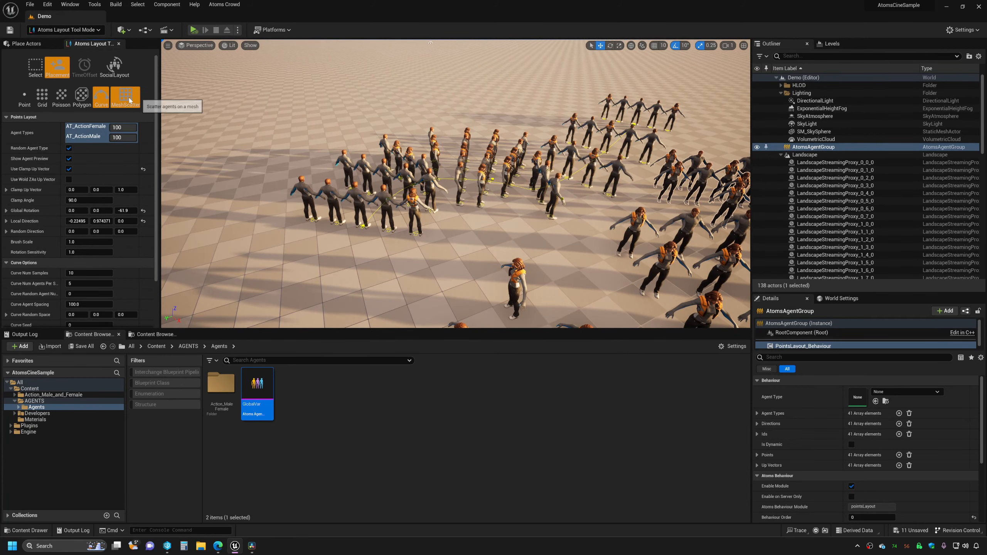
right_drag(402, 46, 424, 97)
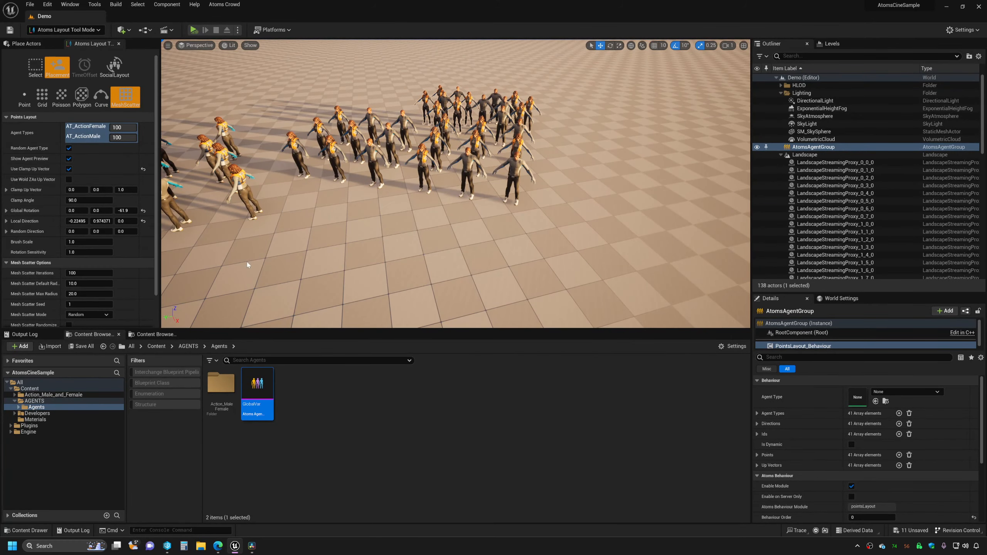
mouse_move(335, 233)
right_down()
mouse_move(307, 231)
mouse_move(336, 237)
mouse_move(337, 218)
mouse_move(328, 213)
mouse_move(318, 228)
right_up()
Place two more 3 × 3 grids of mixed agents on the free floor beside the crowd, turning their facing direction
click(41, 102)
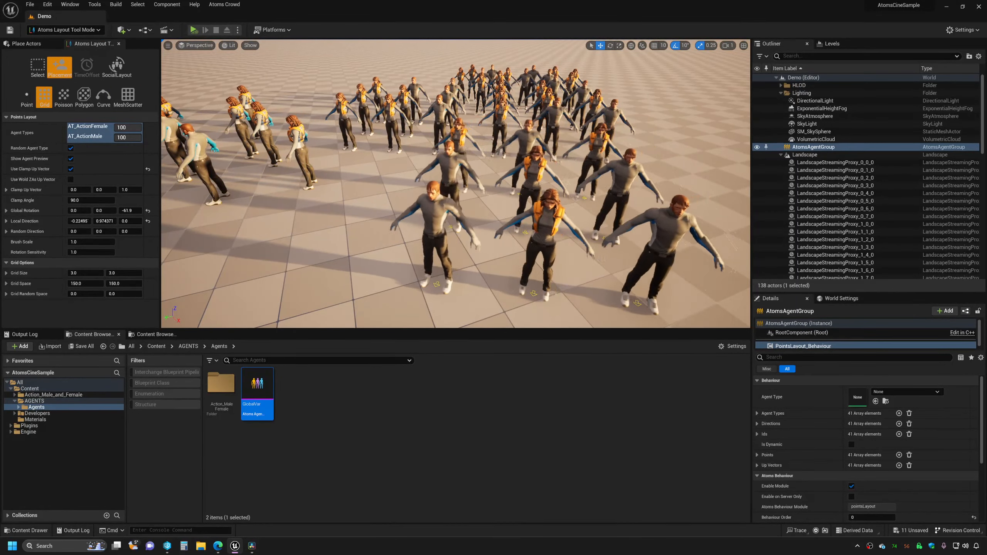
right_drag(455, 195, 458, 208)
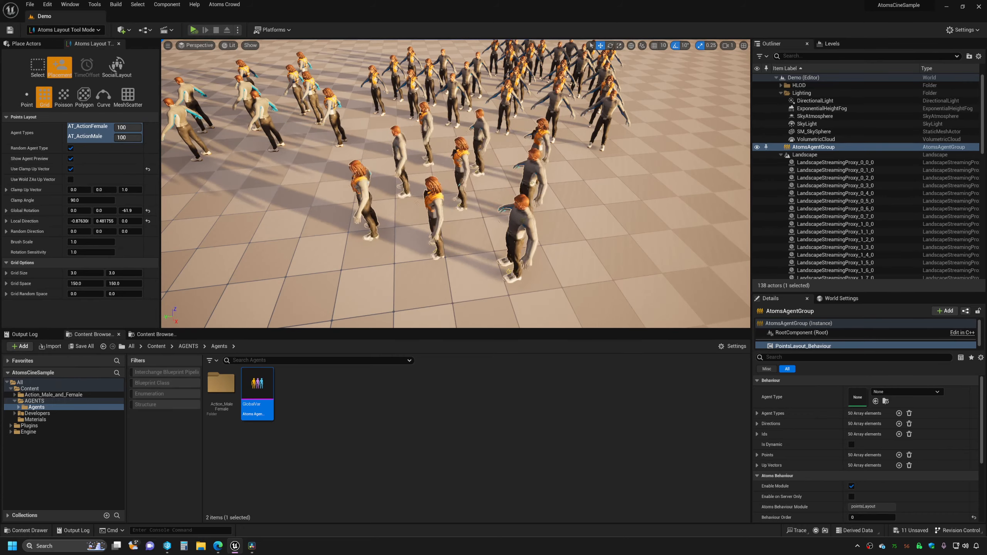
click(463, 200)
alt+drag(646, 222, 585, 208)
right_drag(331, 197, 381, 136)
click(495, 217)
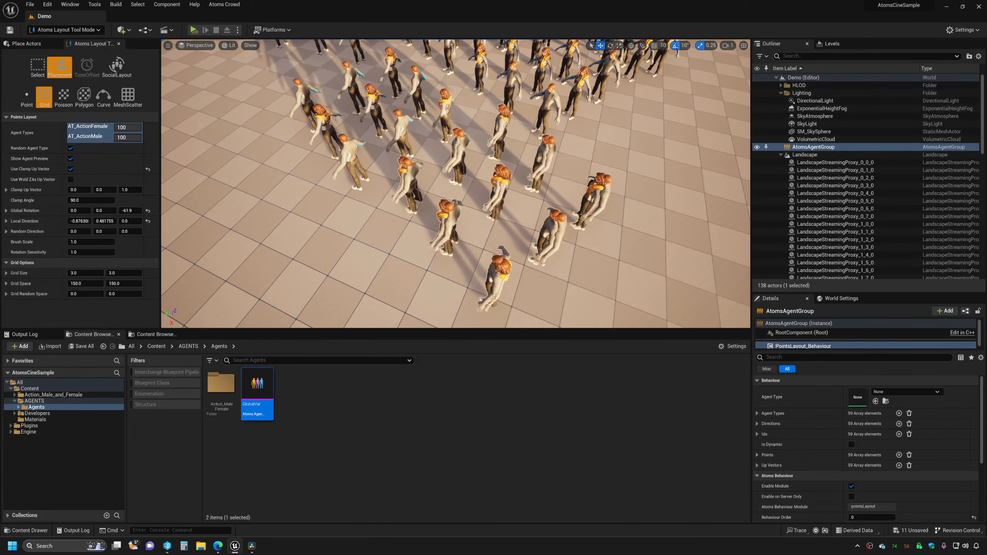
alt+drag(660, 198, 562, 187)
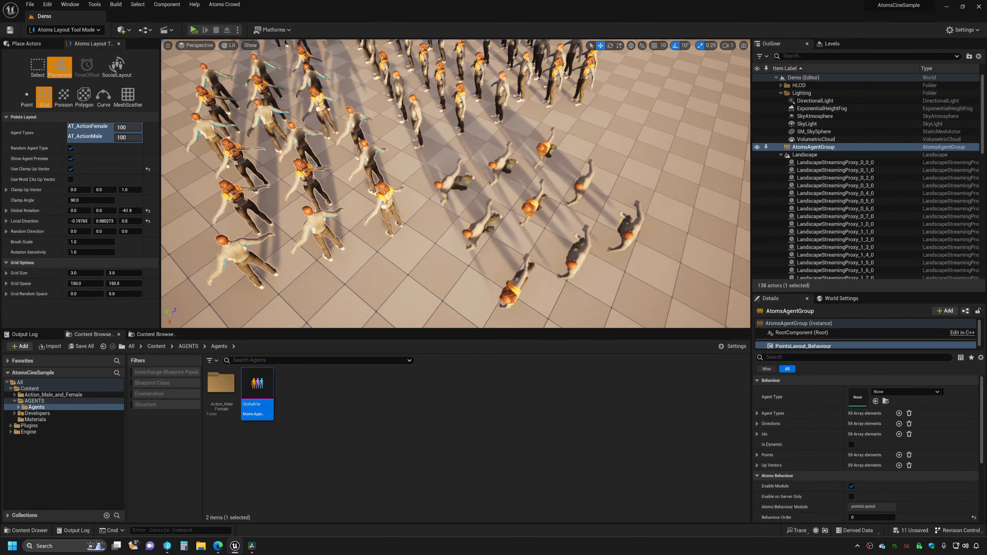
Close the Atoms Layout Tool and return the editor to Selection mode
click(118, 43)
click(68, 30)
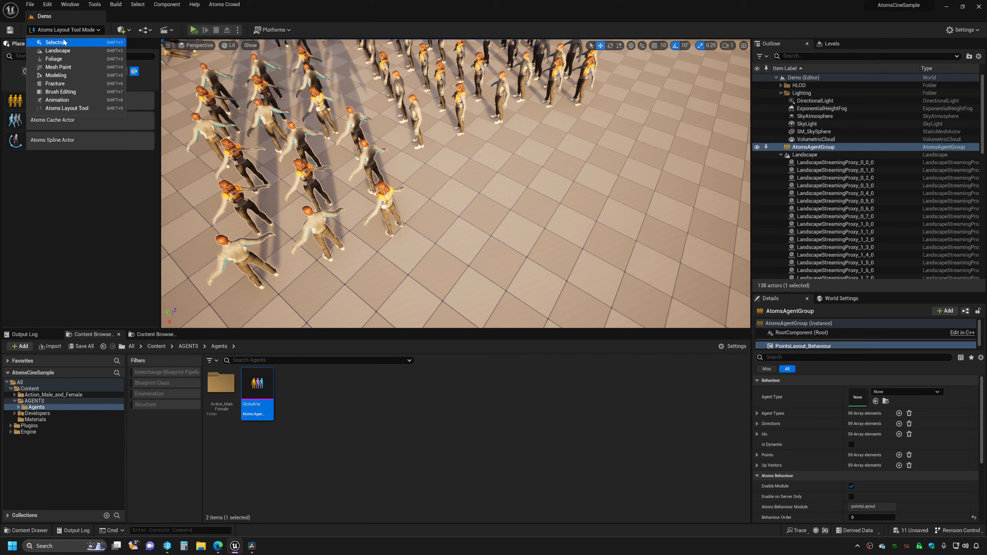
click(64, 43)
Add a State Machine XPU Behaviour to the agent group
click(938, 311)
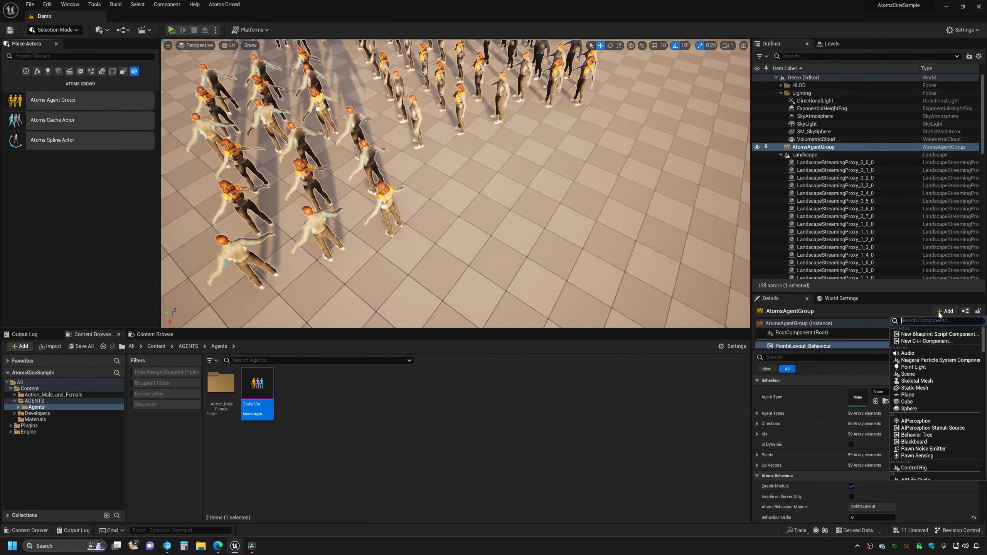
text(state)
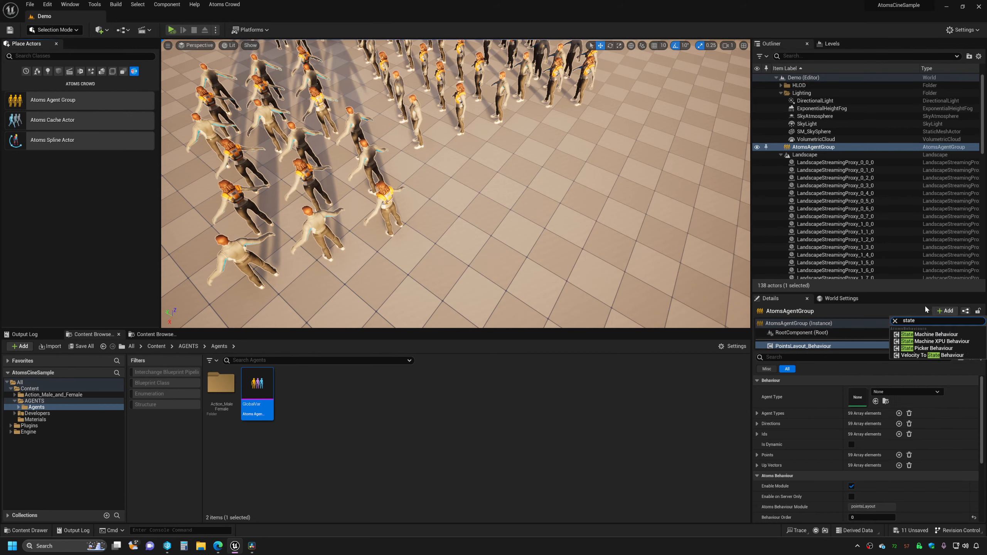
click(939, 342)
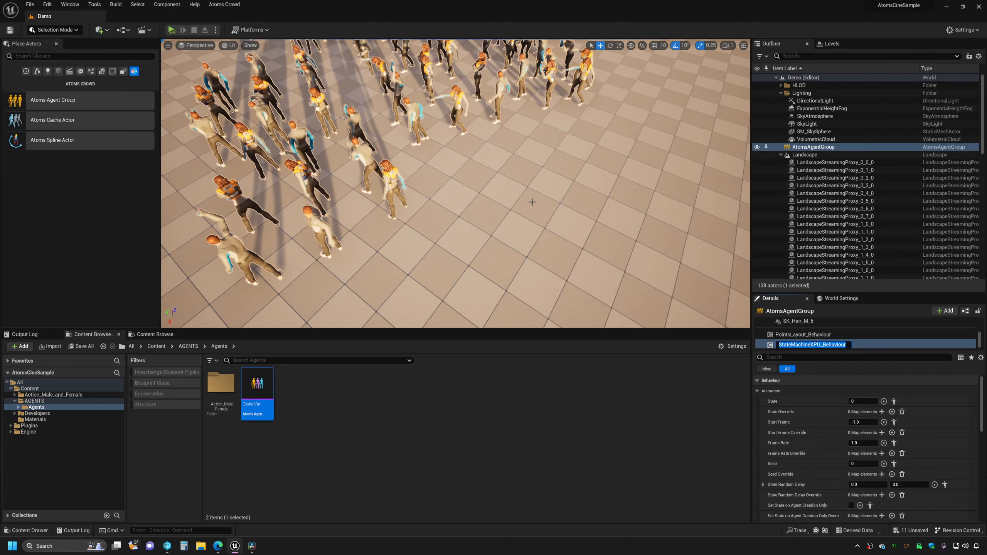
right_drag(532, 202, 550, 167)
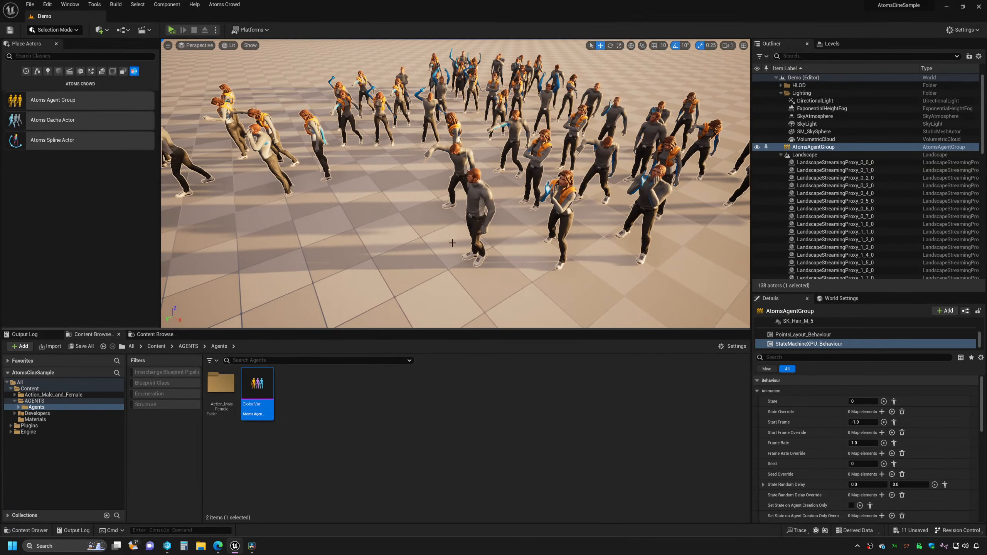
right_drag(453, 243, 498, 237)
Reopen the Atoms Layout Tool and place more 3 × 3 grids of mixed agents, spaced 150, on the floor beside the crowd
click(72, 31)
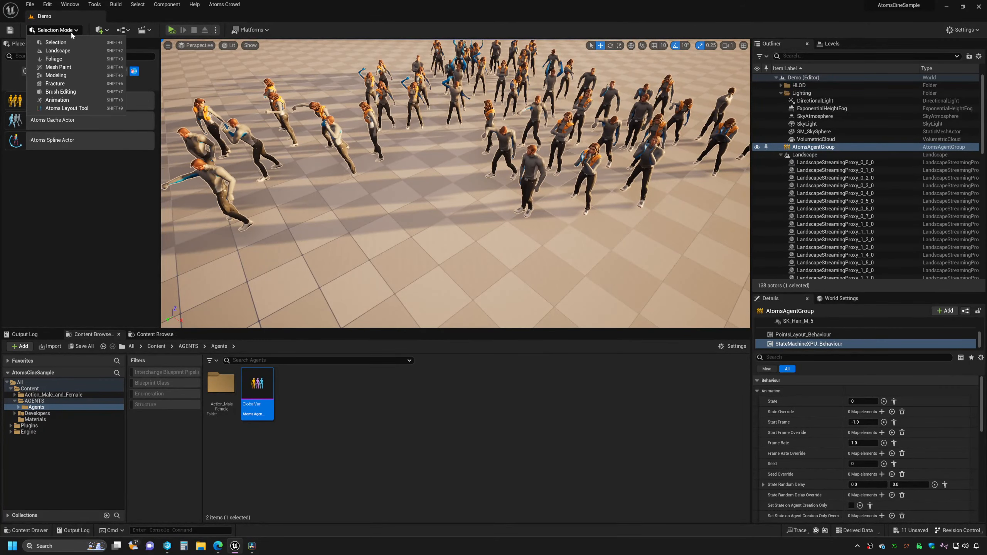
click(67, 108)
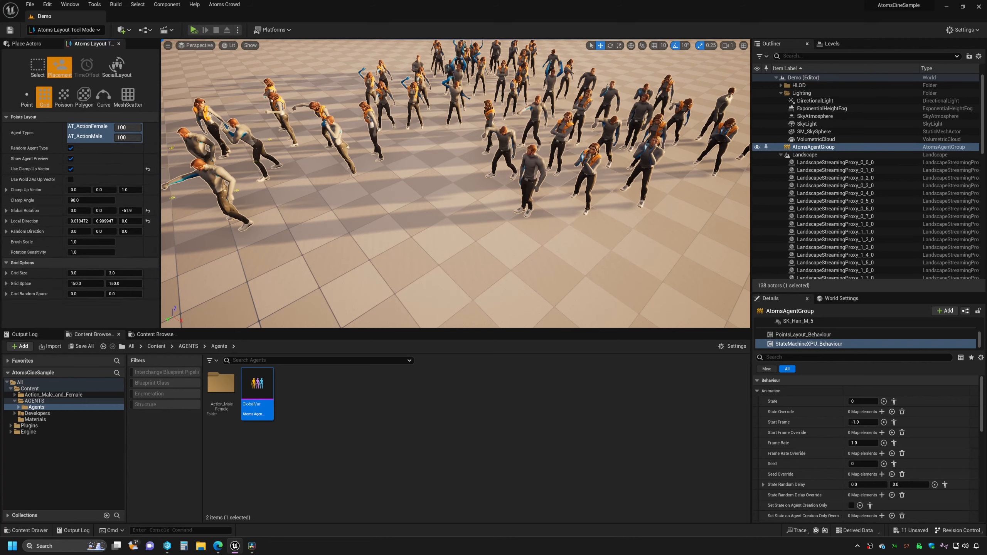
right_drag(425, 264, 414, 280)
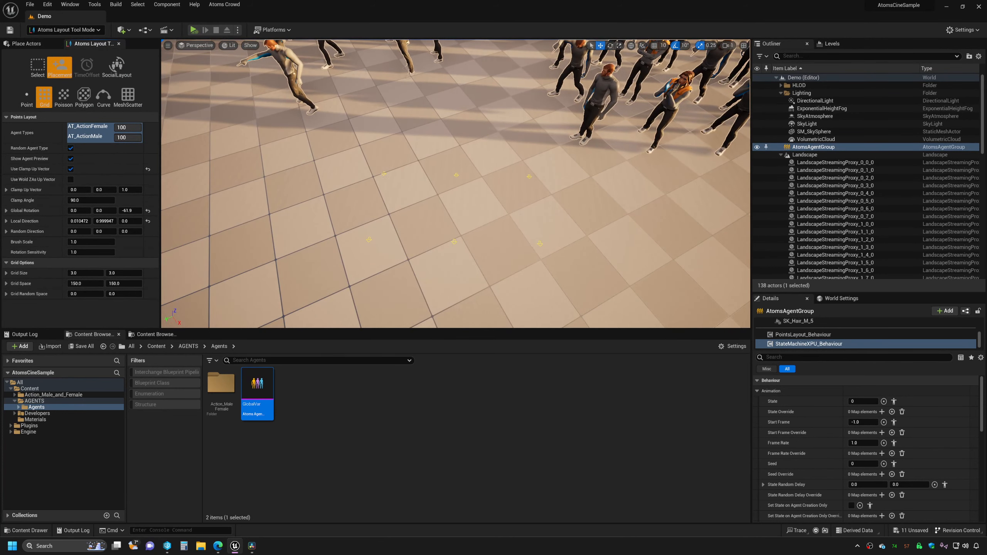
click(404, 199)
right_drag(404, 199, 376, 204)
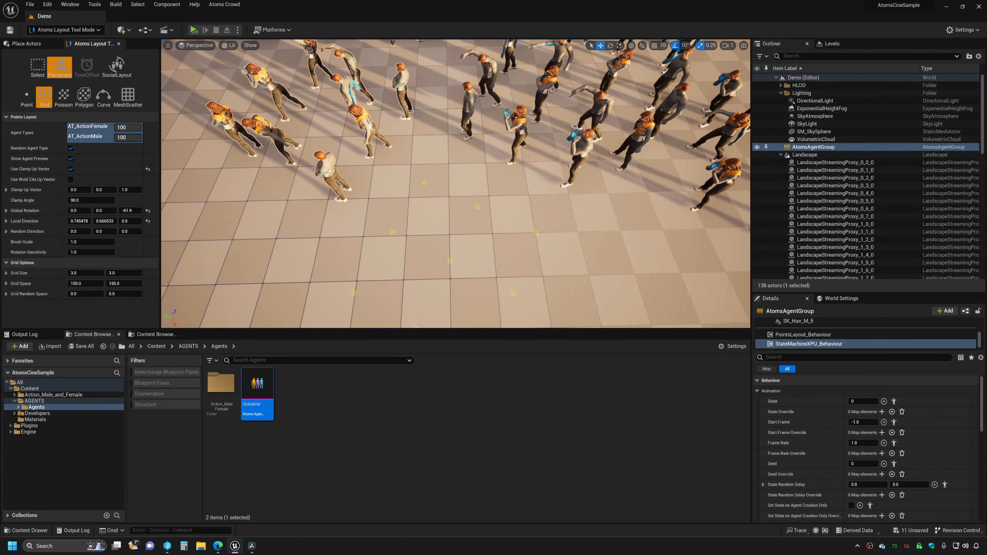
click(466, 245)
right_drag(465, 245, 504, 279)
click(435, 248)
right_drag(435, 249, 381, 235)
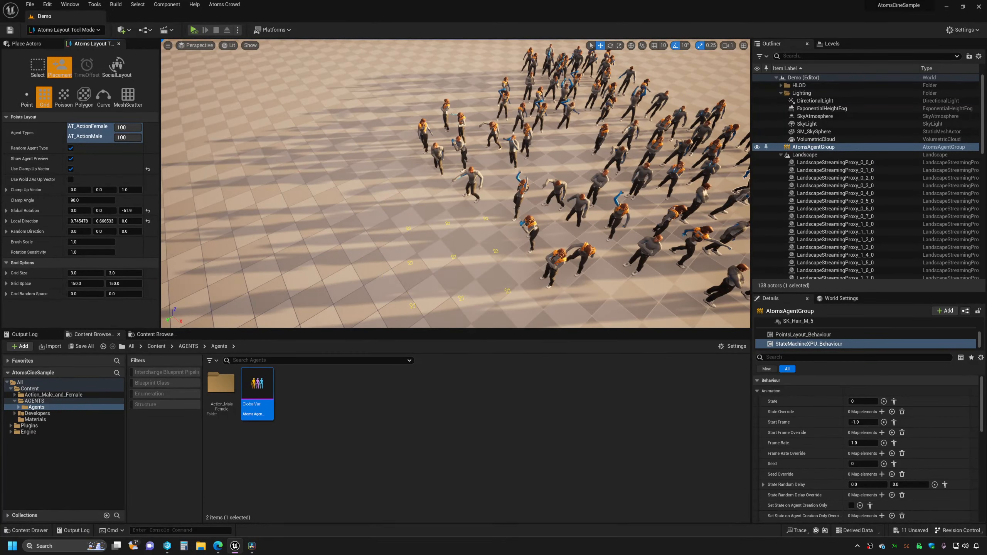
Fill the remaining gaps around the crowd with four further 3 × 3 grids of mixed agents
click(453, 257)
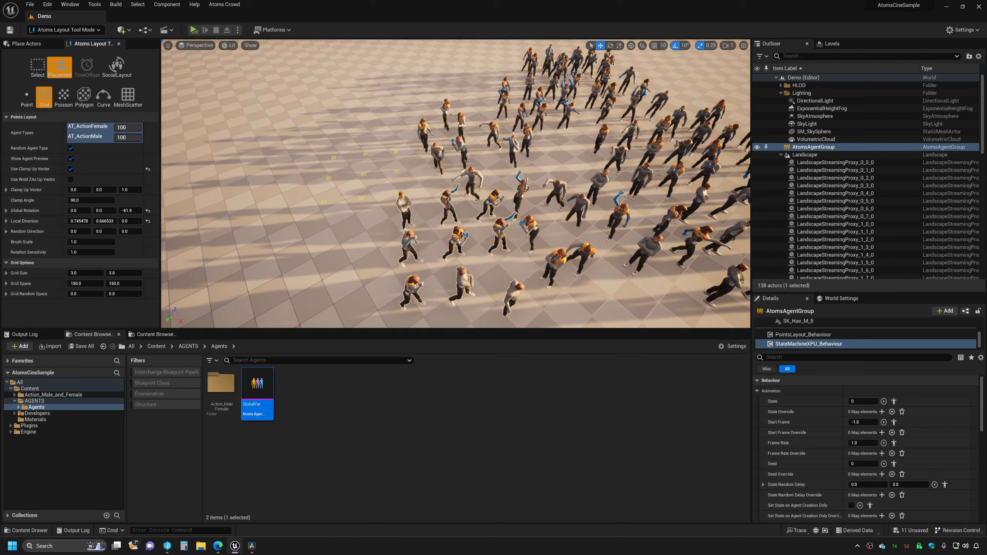
click(365, 167)
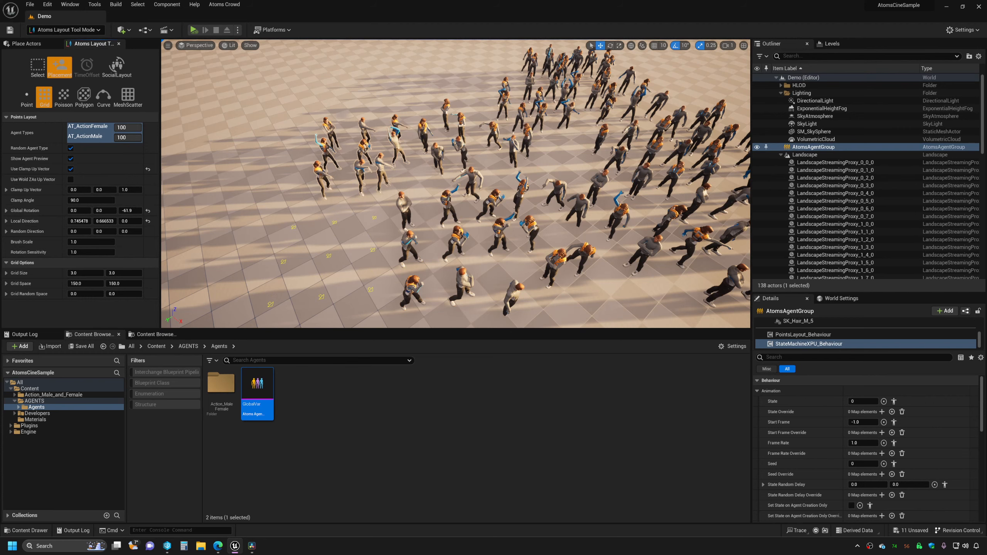
click(328, 256)
alt+drag(212, 198, 258, 203)
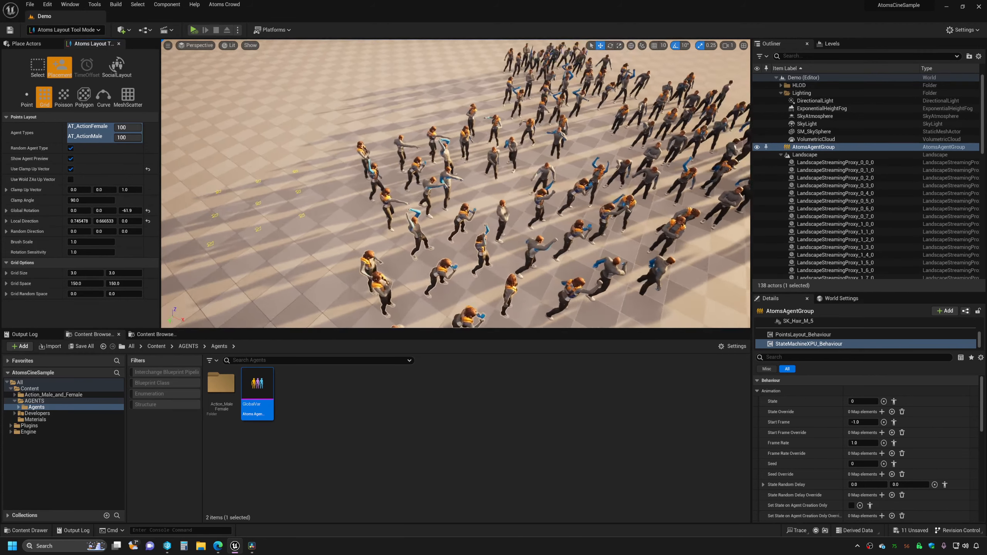
right_drag(258, 202, 258, 177)
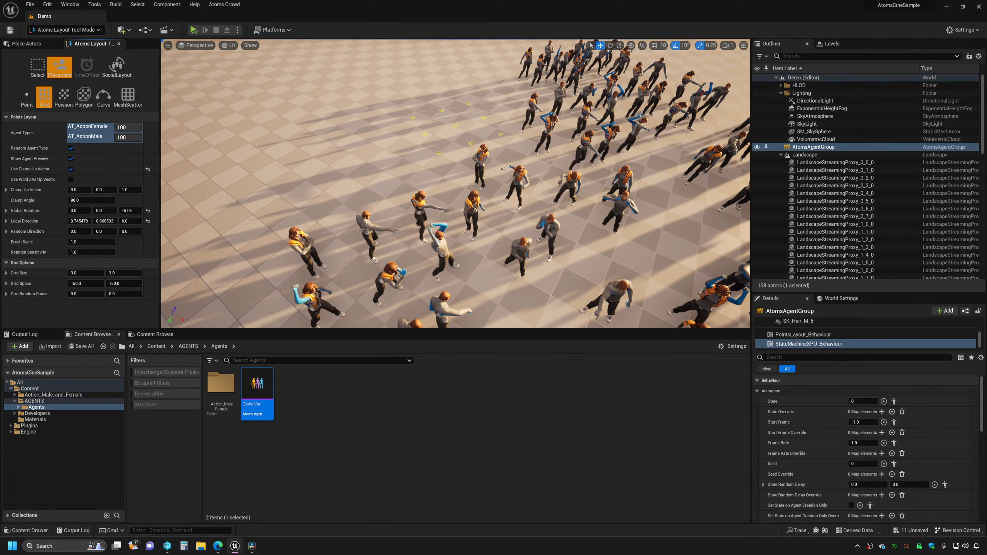
click(455, 126)
right_drag(455, 125, 425, 118)
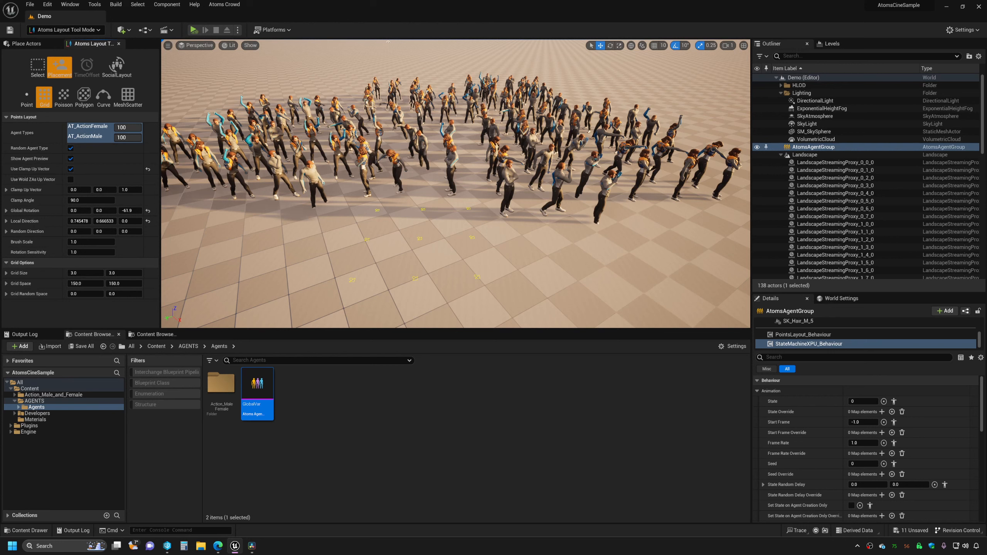
Close the Atoms Layout Tool and return the editor to Selection mode
click(120, 45)
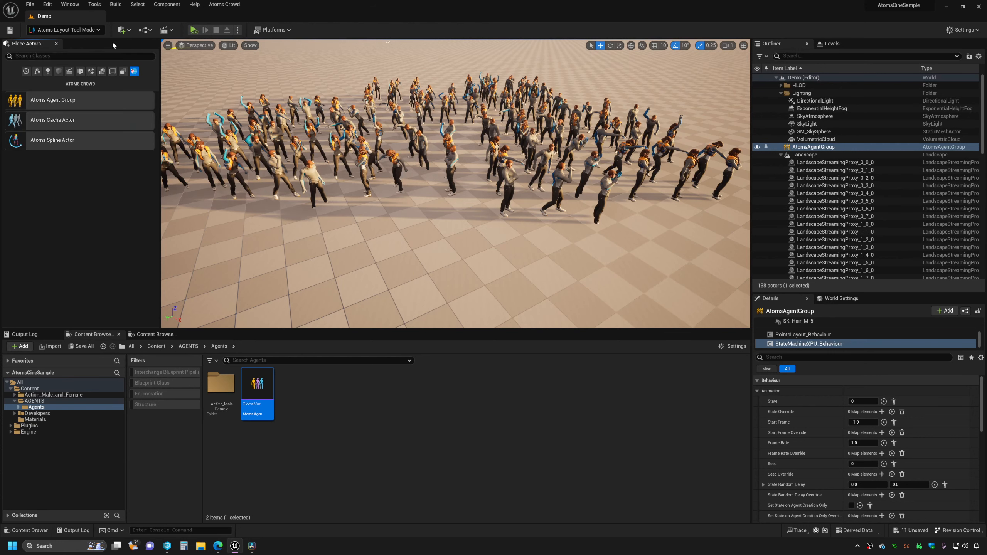
click(54, 30)
click(71, 43)
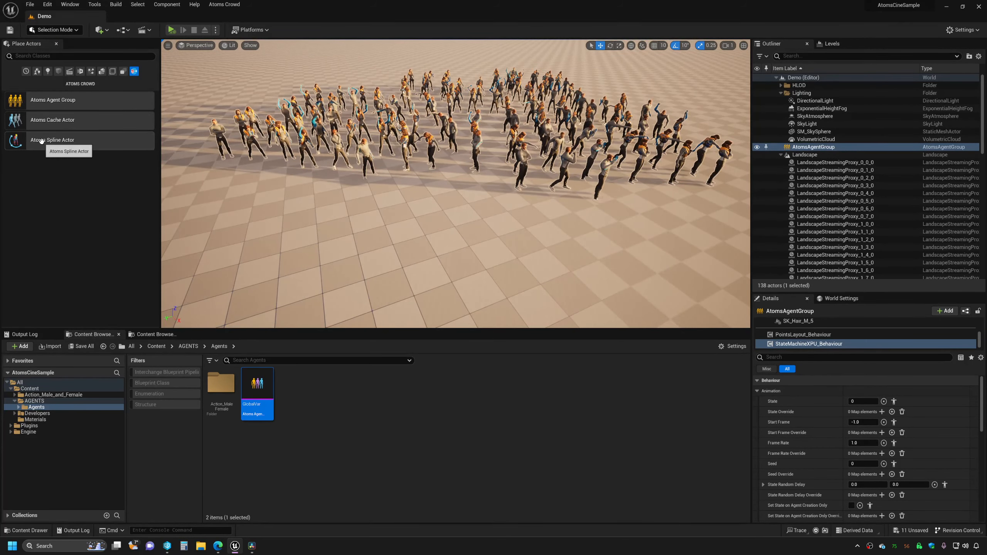
Place an Atoms Spline Actor on the floor in front of the crowd and rotate it to -60° about its vertical axis
drag(41, 141, 316, 224)
right_drag(315, 223, 293, 232)
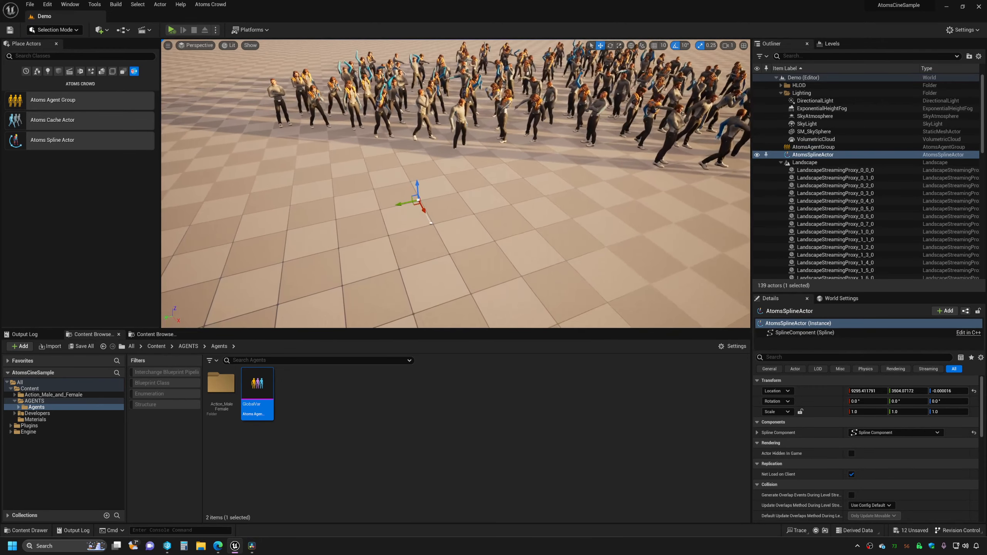
key(e)
drag(428, 224, 337, 224)
key(w)
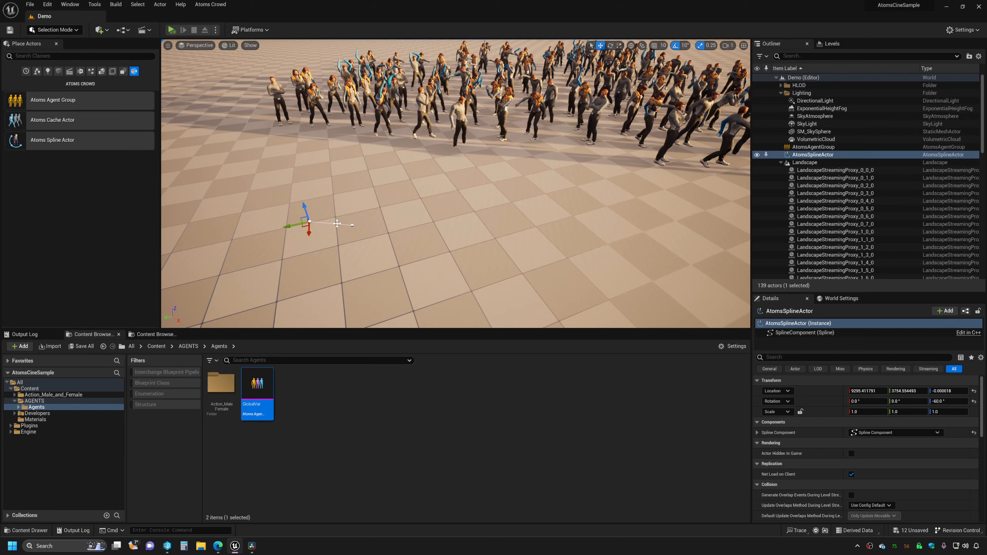
Extend the spline with extra points across the floor in front of the crowd
right_drag(366, 247, 334, 216)
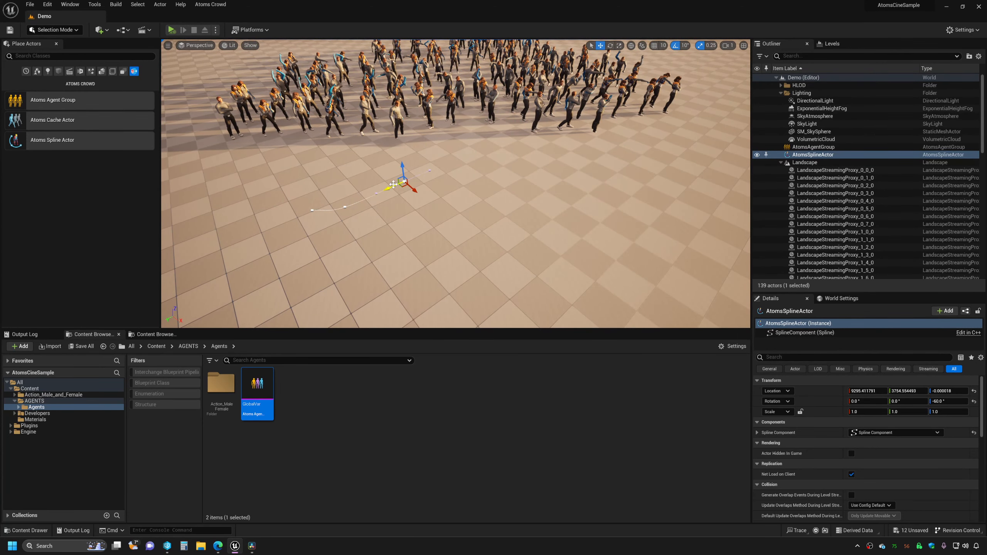
drag(492, 160, 581, 186)
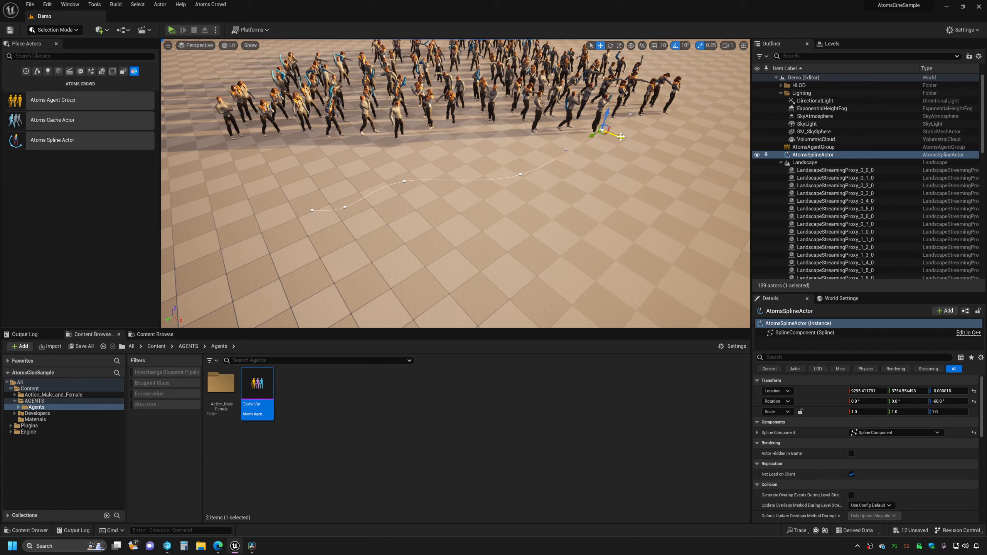
drag(621, 136, 674, 181)
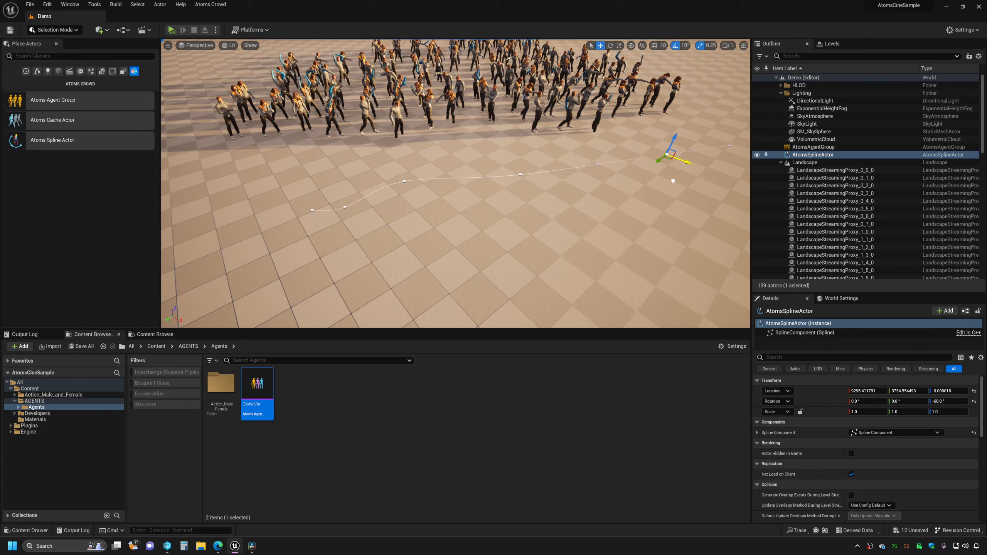
Extend the opposite end of the spline with another point and shift its points into a straighter line
click(631, 45)
click(312, 210)
drag(330, 208, 247, 215)
right_drag(315, 185, 286, 198)
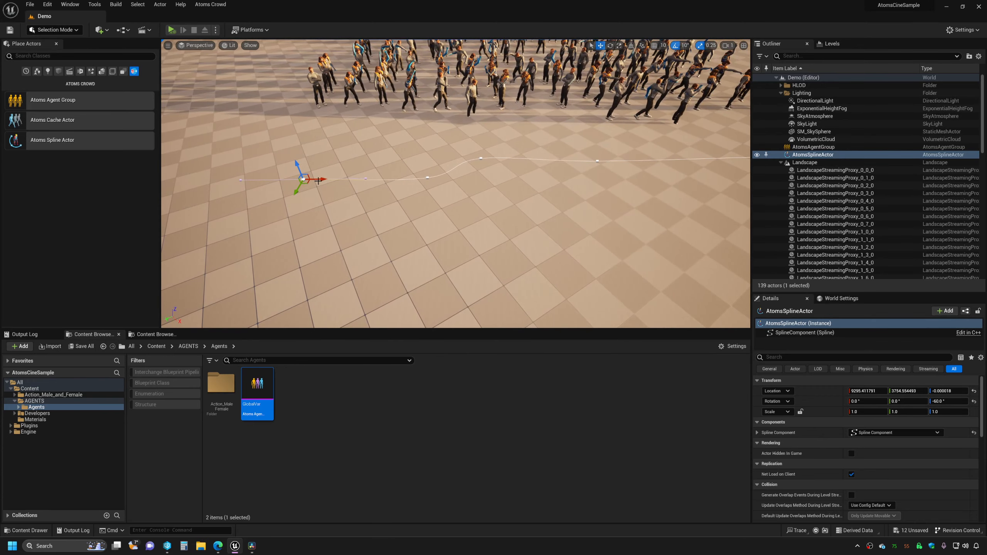
drag(273, 187, 280, 158)
drag(426, 187, 430, 171)
Add a Follow Target Curve Behaviour to the agent group and set its curve to AtomsSplineActor
right_drag(502, 159, 493, 139)
key(w)
key(d)
click(494, 159)
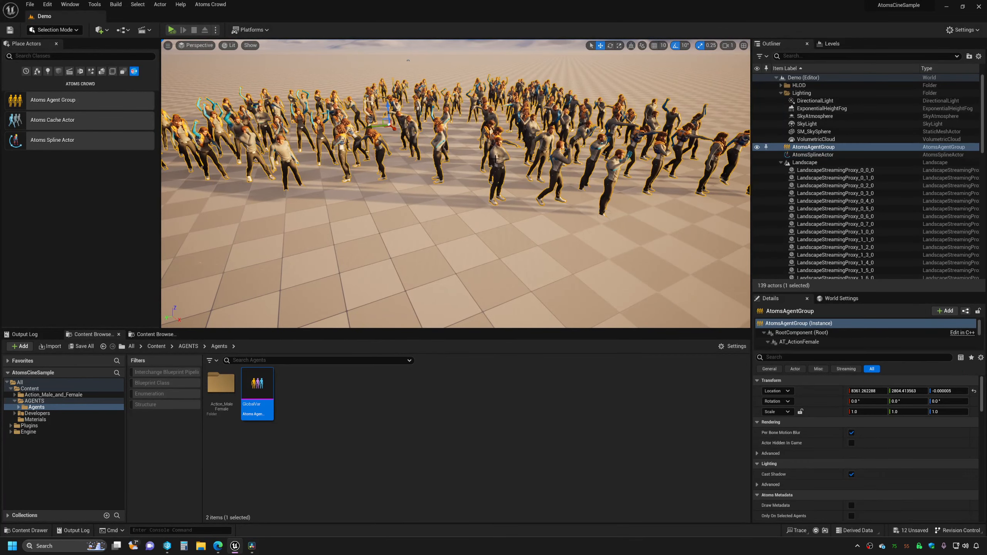
click(944, 312)
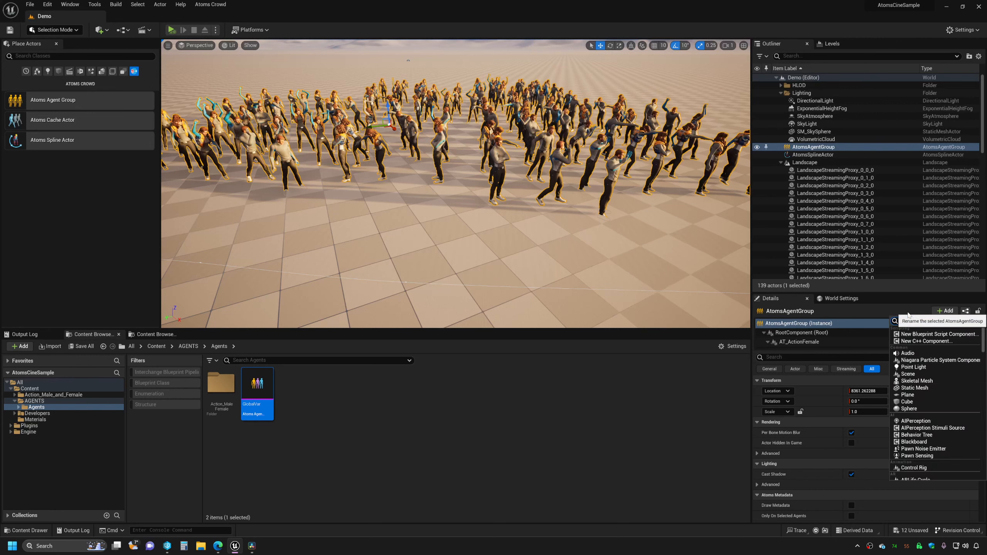
text(follo)
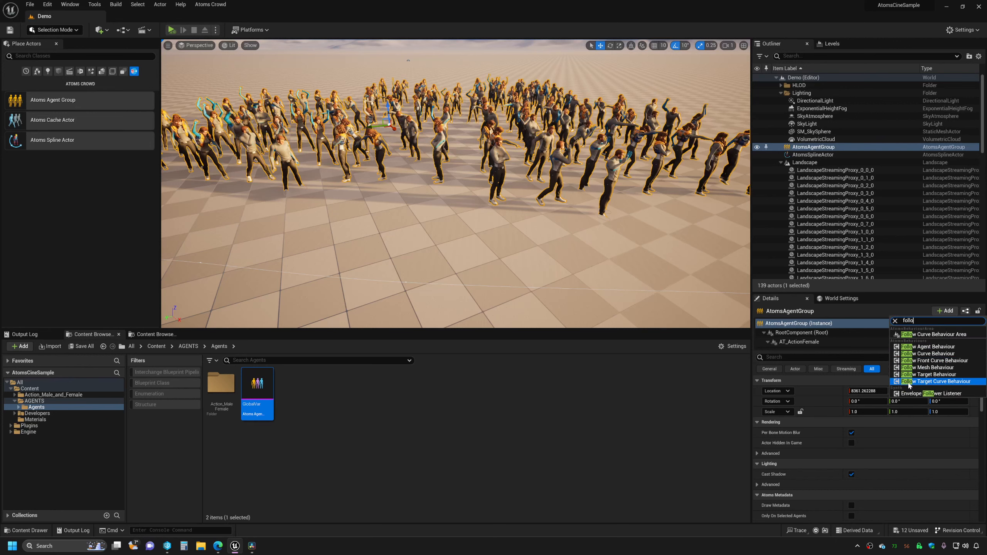
click(926, 383)
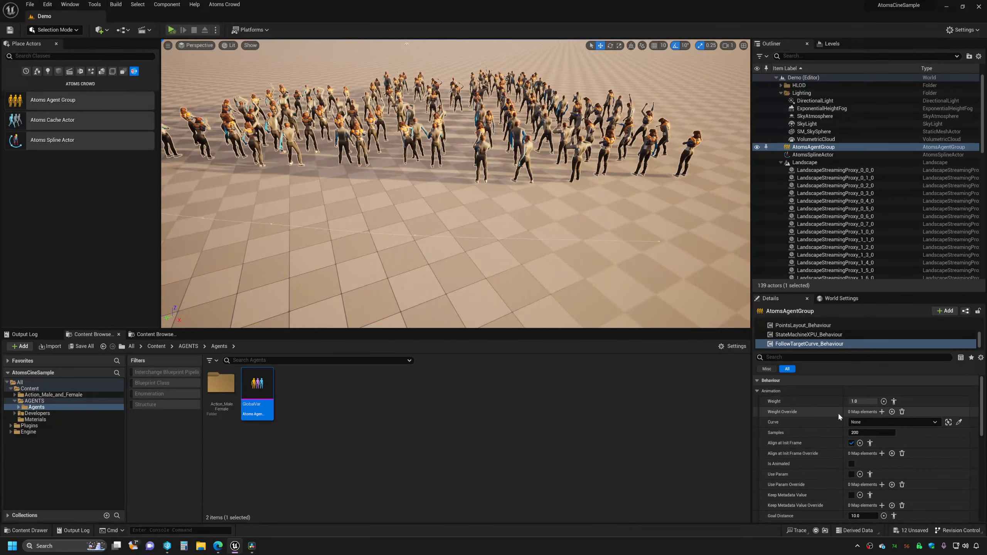
click(863, 423)
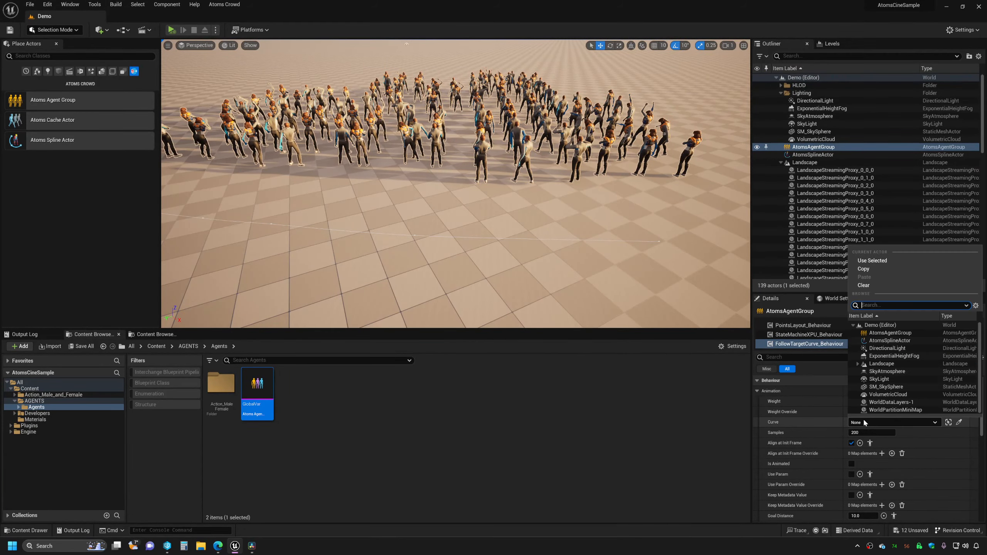
click(891, 342)
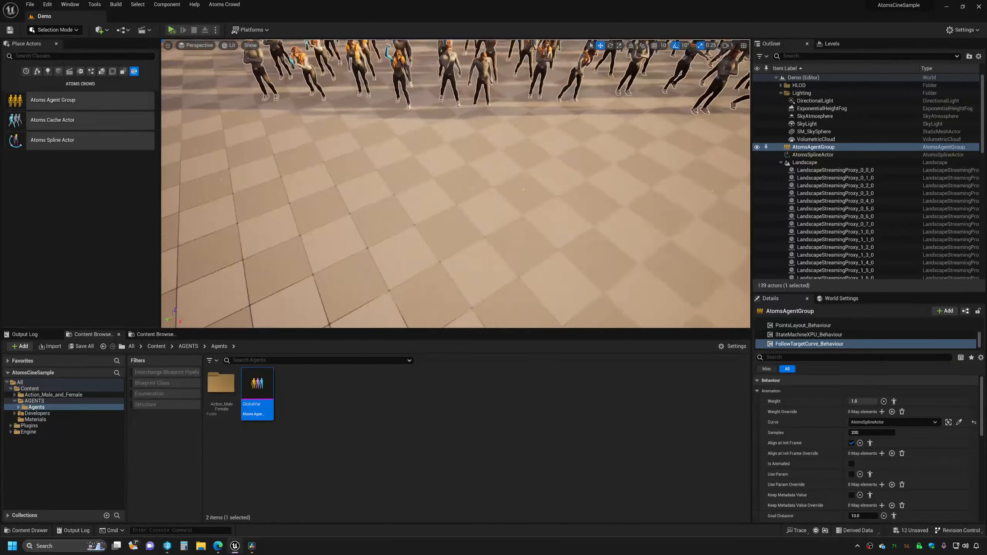
Adjust the spline in front of the crowd and check the agents' movement toward it from several angles
click(222, 149)
click(223, 150)
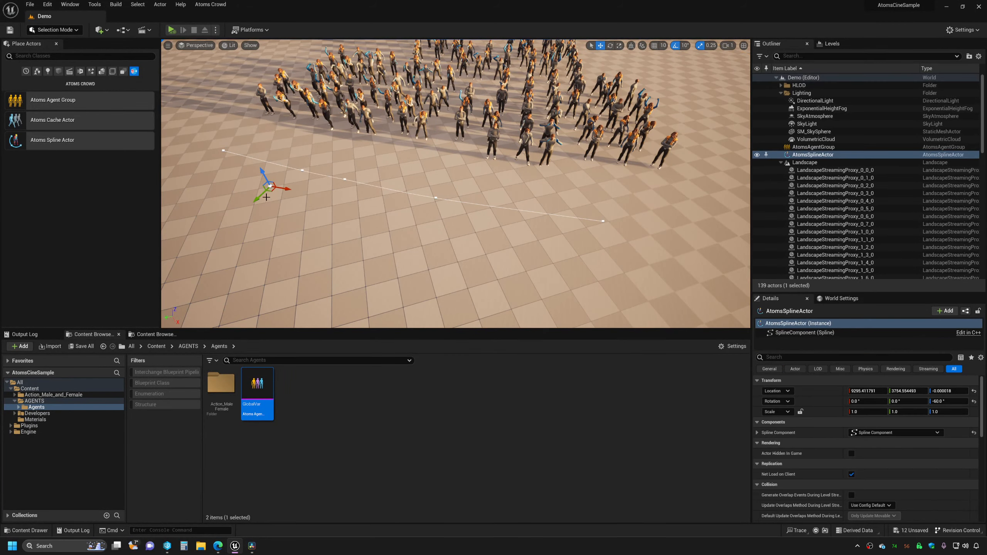
drag(262, 195, 432, 53)
right_drag(453, 51, 488, 100)
click(813, 147)
right_drag(488, 175, 599, 186)
right_drag(455, 184, 552, 185)
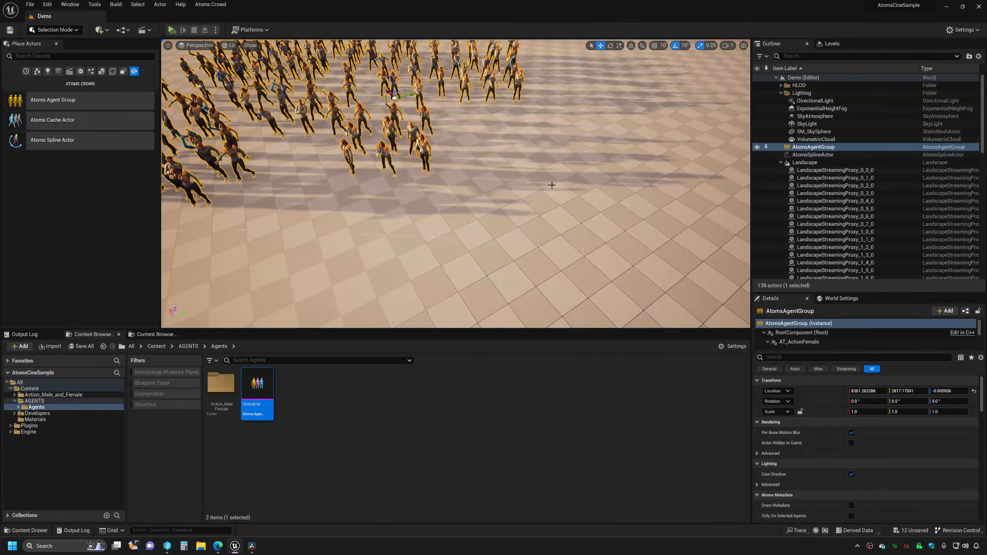
click(581, 249)
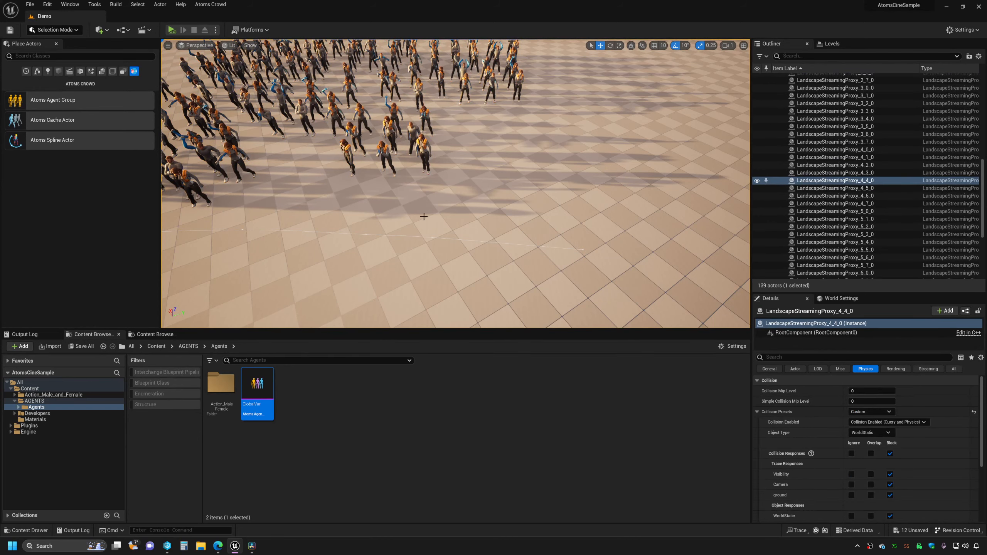
right_drag(575, 245, 407, 201)
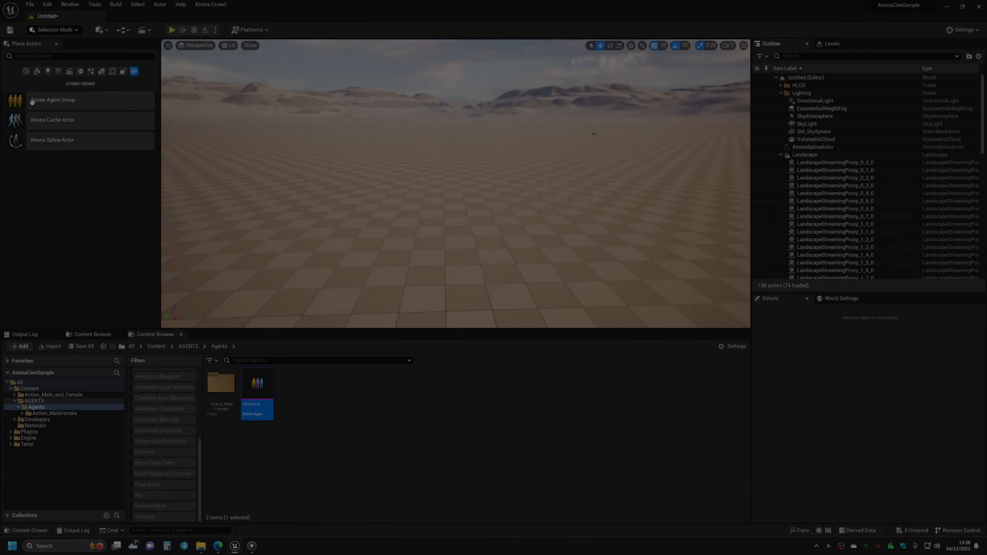
Place an Atoms Agent Group on the floor of the new empty level and assign GlobalVar as its variation
drag(32, 101, 418, 221)
scroll(822, 396, down, 5)
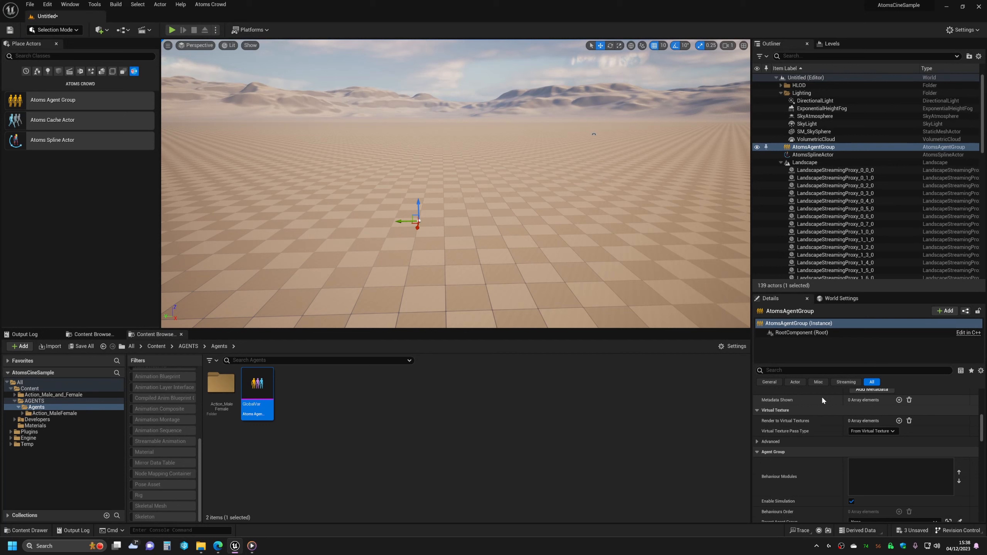
scroll(822, 396, down, 1)
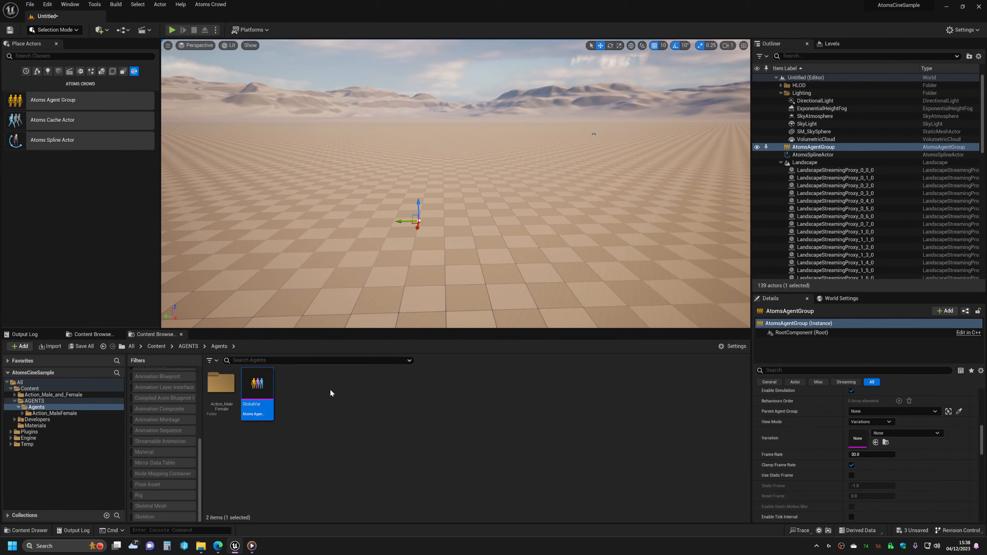
drag(257, 388, 858, 443)
Add a Points Layout Behaviour to the agent group, keeping its default name
click(944, 311)
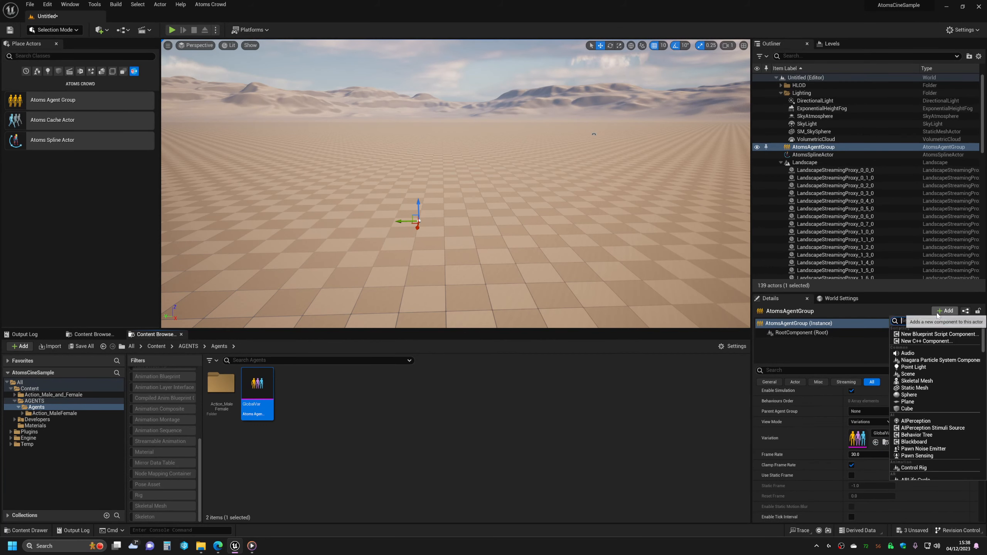
text(p)
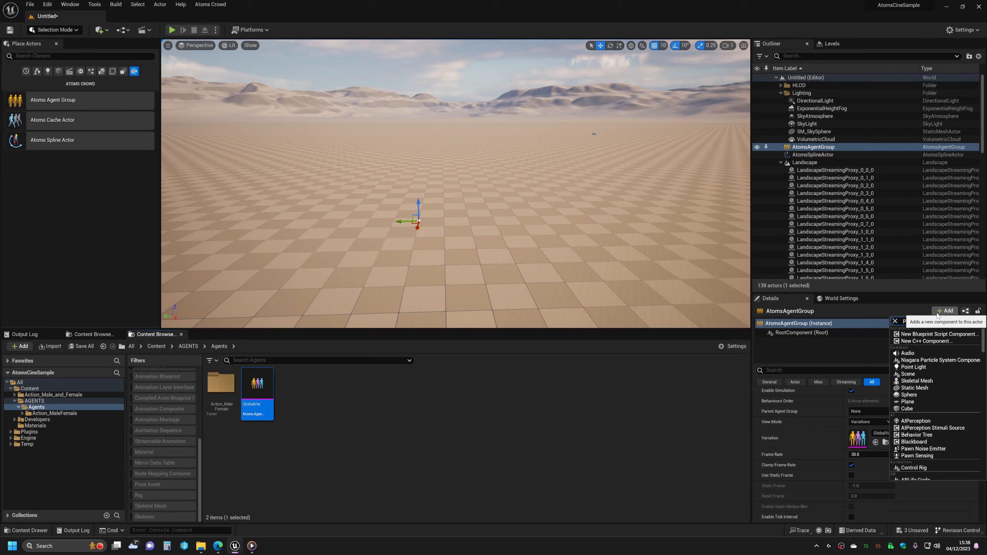
text(oints)
click(926, 335)
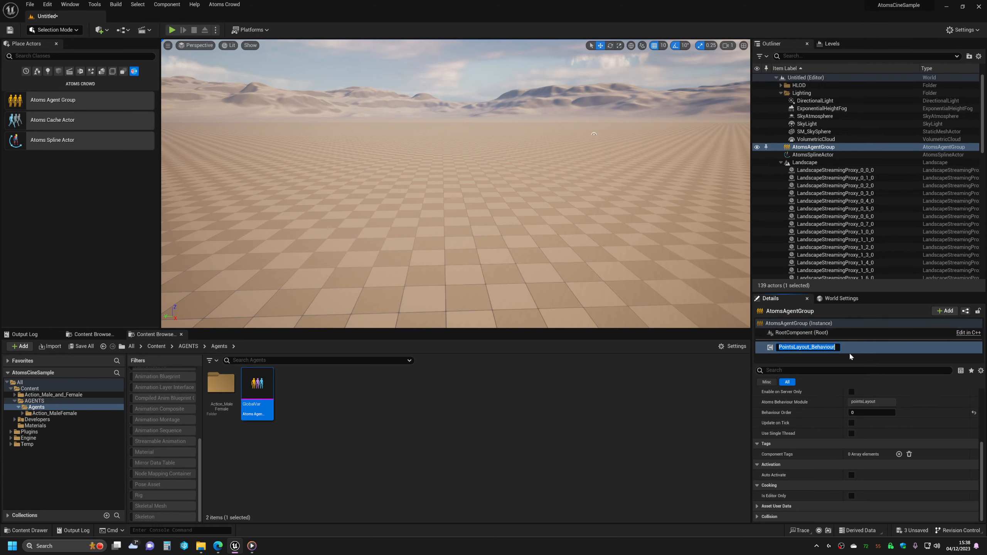
key(Return)
Using Poisson placement in the Atoms Layout Tool, place adjoining patches of mixed male and female agents in a front row on the floor
click(54, 29)
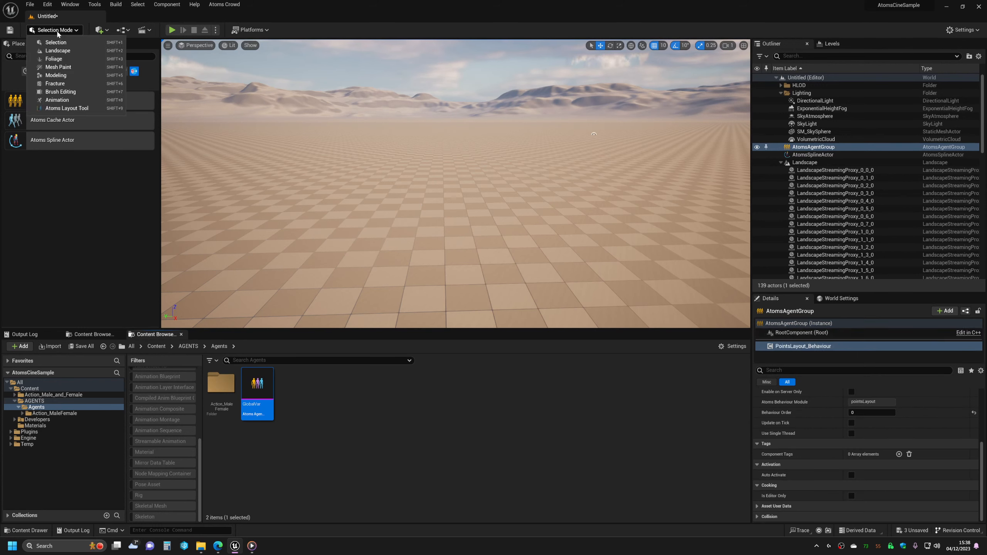
click(71, 106)
click(57, 67)
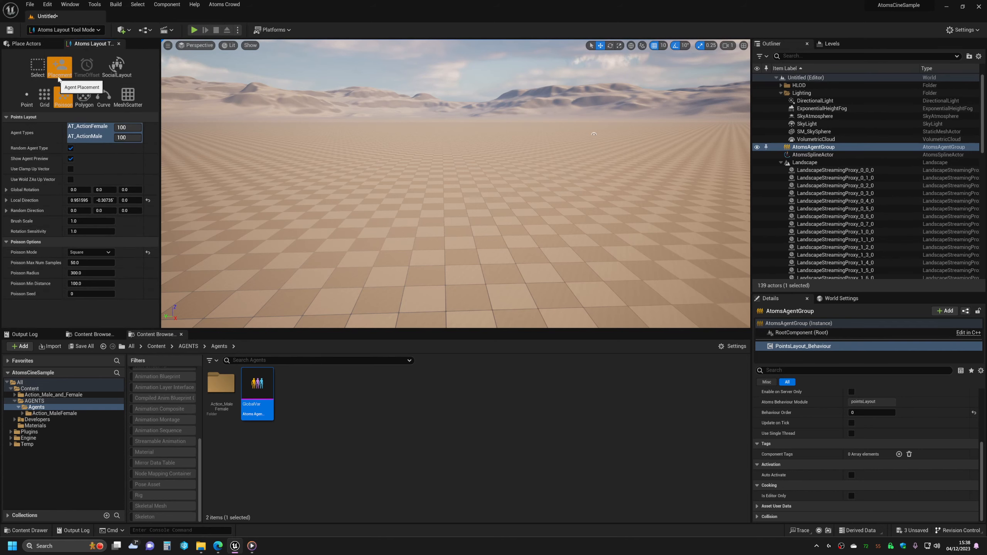
right_drag(345, 154, 339, 210)
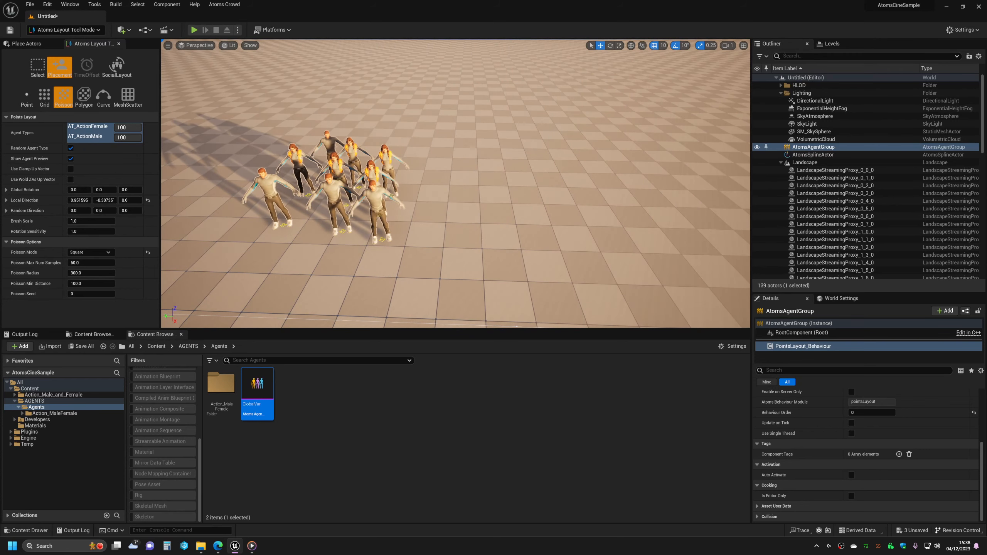
click(482, 213)
right_drag(534, 212, 540, 183)
click(558, 234)
right_drag(600, 230, 548, 211)
click(554, 211)
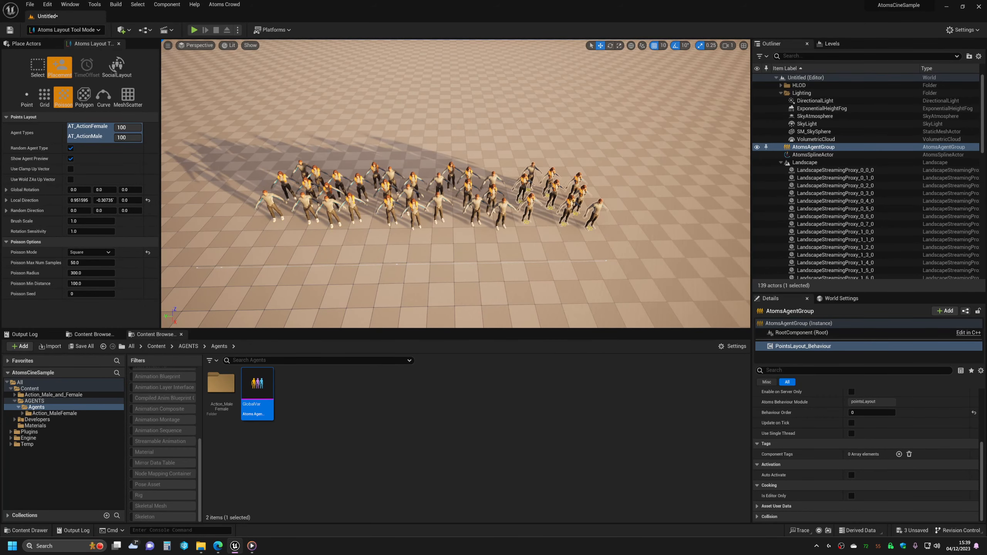
Fill in a second row of Poisson agent patches behind the first to thicken the crowd
click(567, 172)
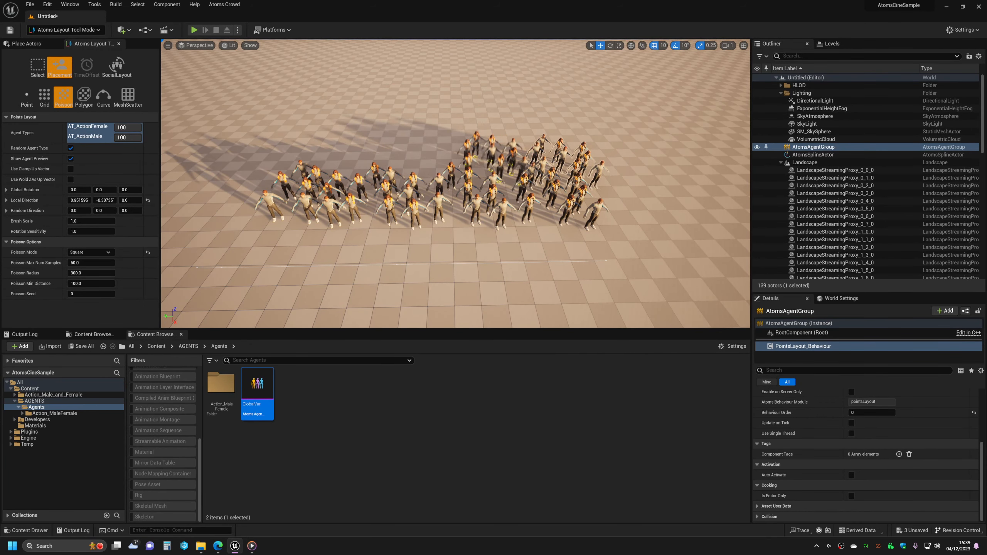
click(432, 163)
click(356, 166)
click(286, 169)
click(229, 198)
right_drag(230, 199, 206, 202)
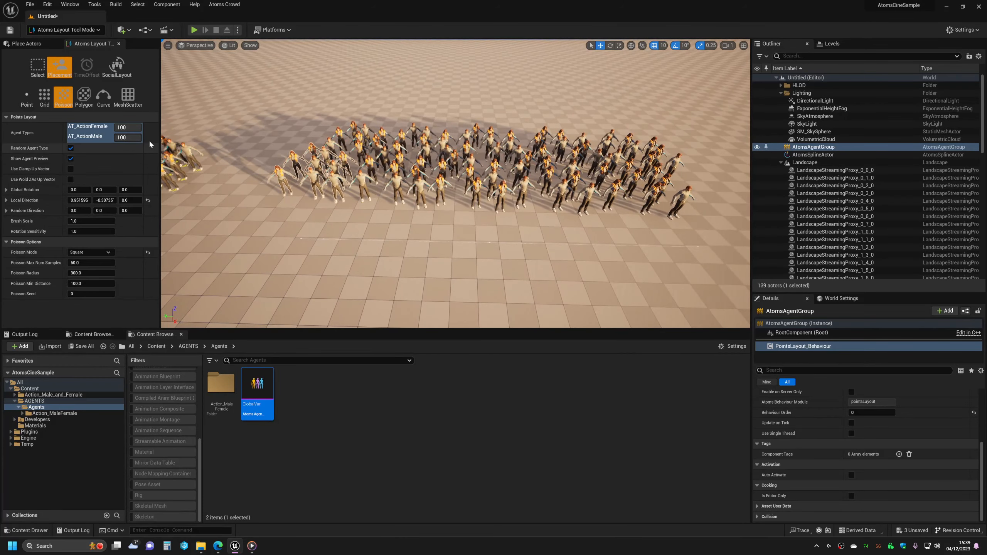
Return to Selection mode and stretch the spline in front of the crowd by moving its end points outward
click(64, 30)
click(59, 39)
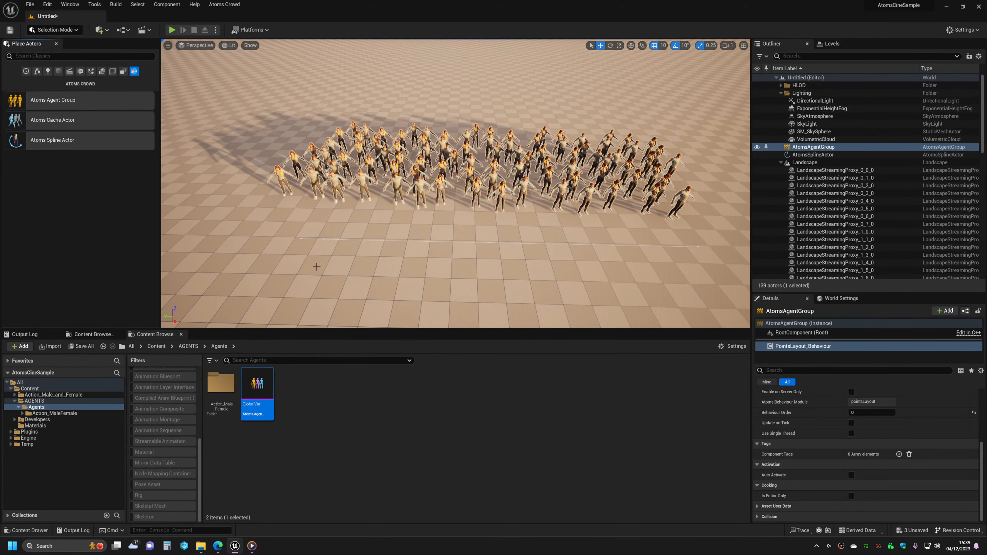
click(300, 238)
click(302, 238)
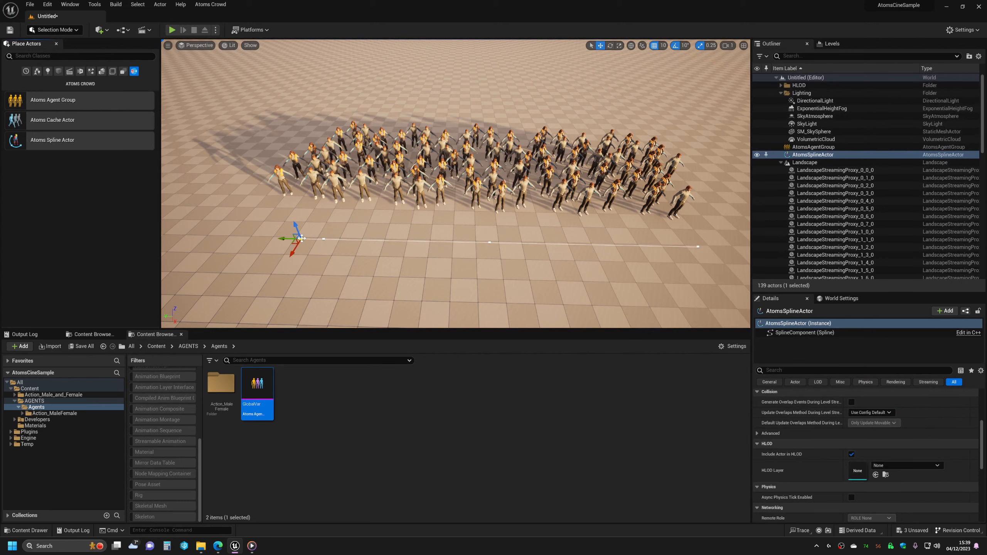
drag(286, 238, 259, 240)
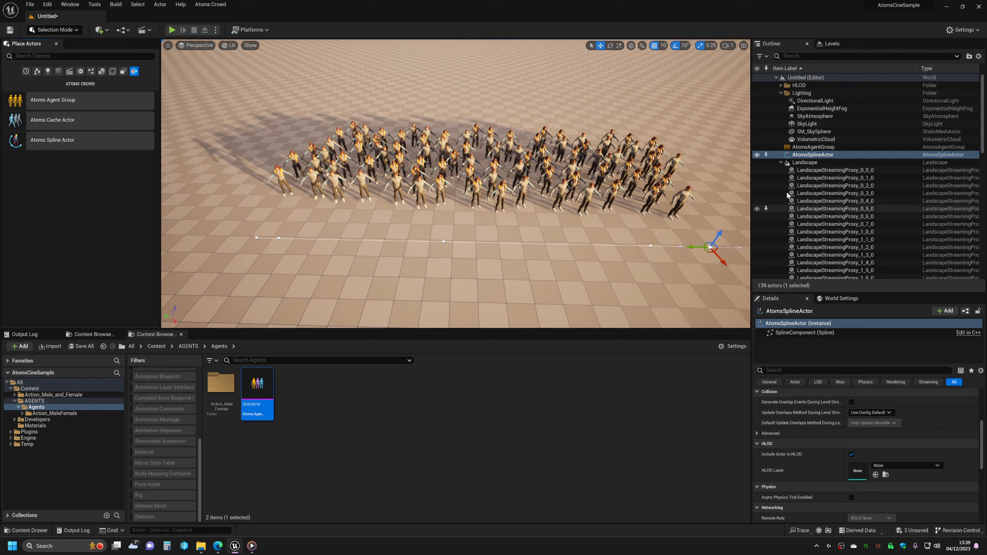
Add a Follow Target Curve Behaviour to the agent group and assign AtomsSplineActor as its curve
click(814, 147)
click(945, 312)
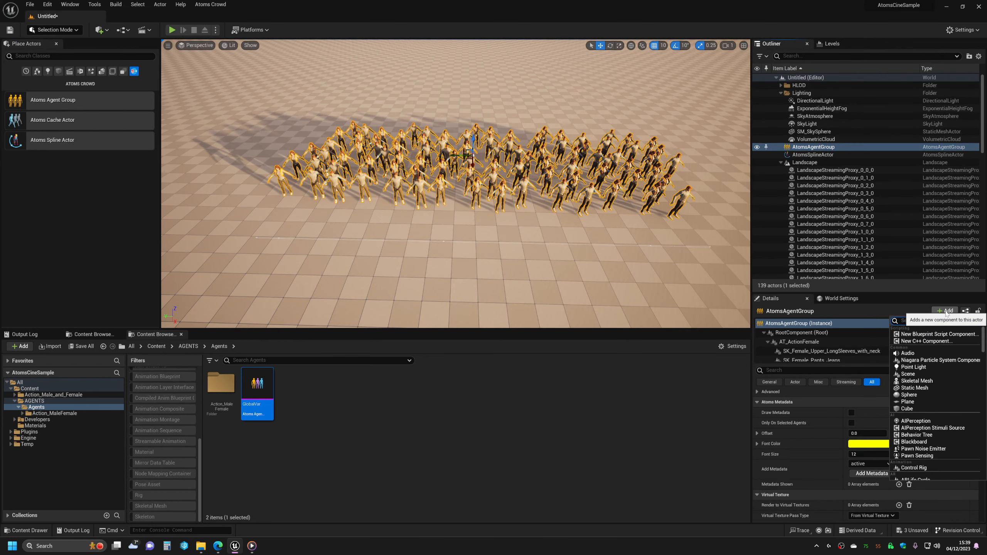
key(BackSpace)
text(follow)
click(933, 339)
click(876, 435)
click(897, 356)
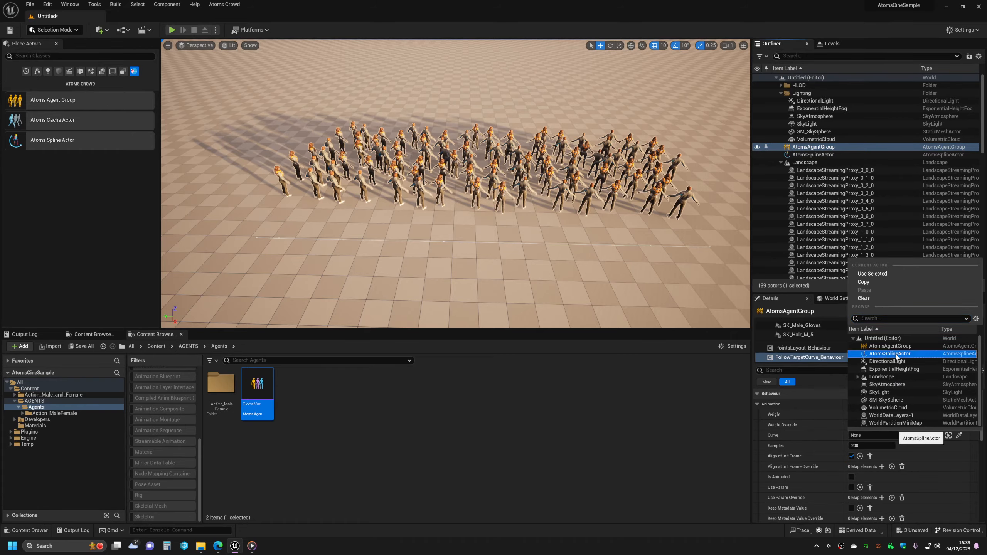
Examine the clothing and look of the placed agents up close from several angles
right_drag(545, 265, 538, 204)
key(w)
key(s)
key(w)
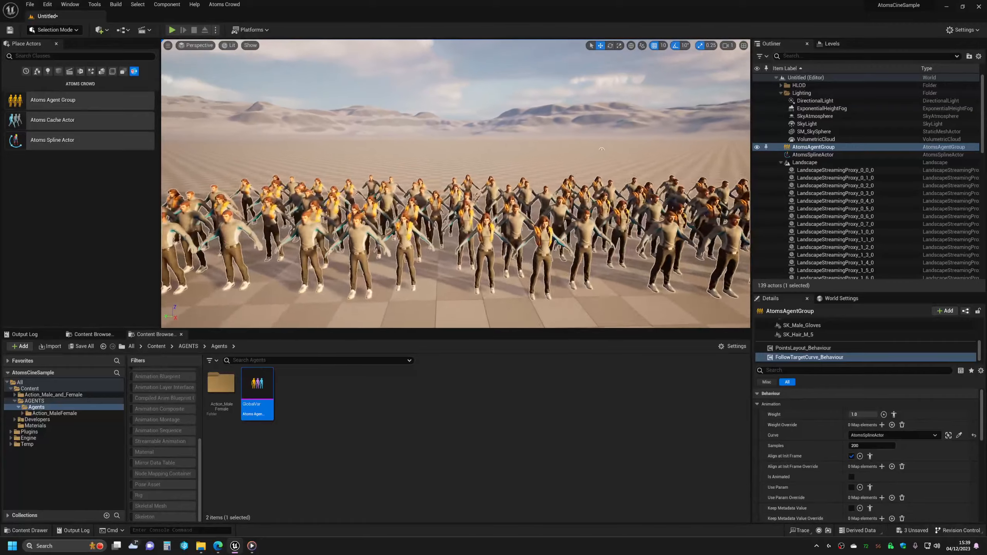
mouse_move(589, 185)
right_down()
mouse_move(590, 198)
mouse_move(589, 185)
mouse_move(579, 189)
right_up()
key(d)
key(s)
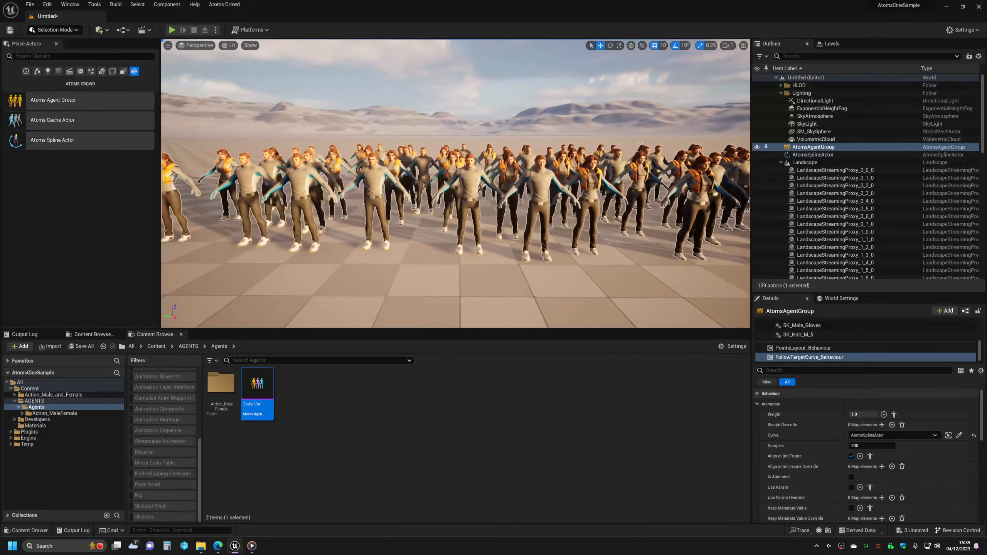
key(e)
right_drag(683, 220, 688, 231)
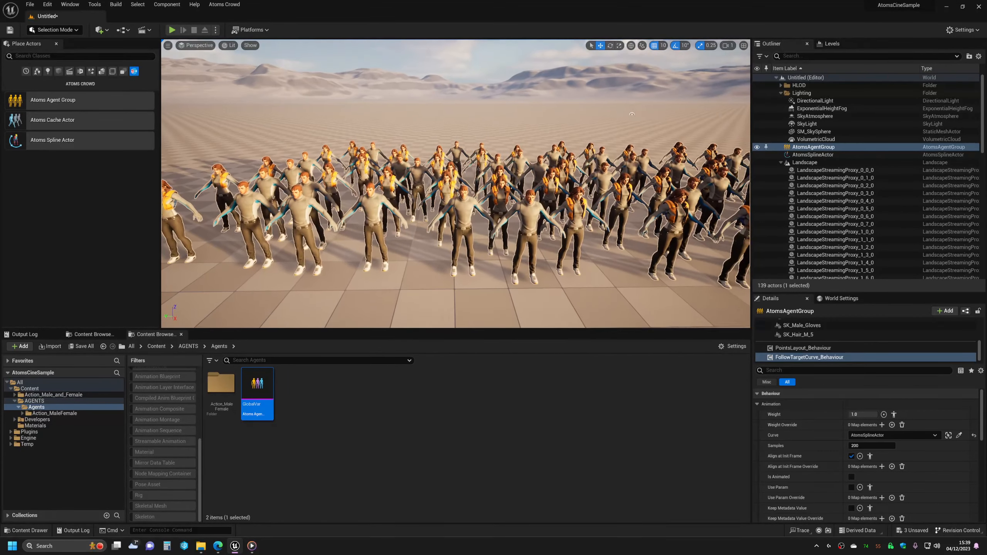
Load the AT_ActionFemale and AT_ActionMale variations into the Variation Randomizer and try out the female builder's weight, then close it
click(220, 3)
mouse_move(231, 86)
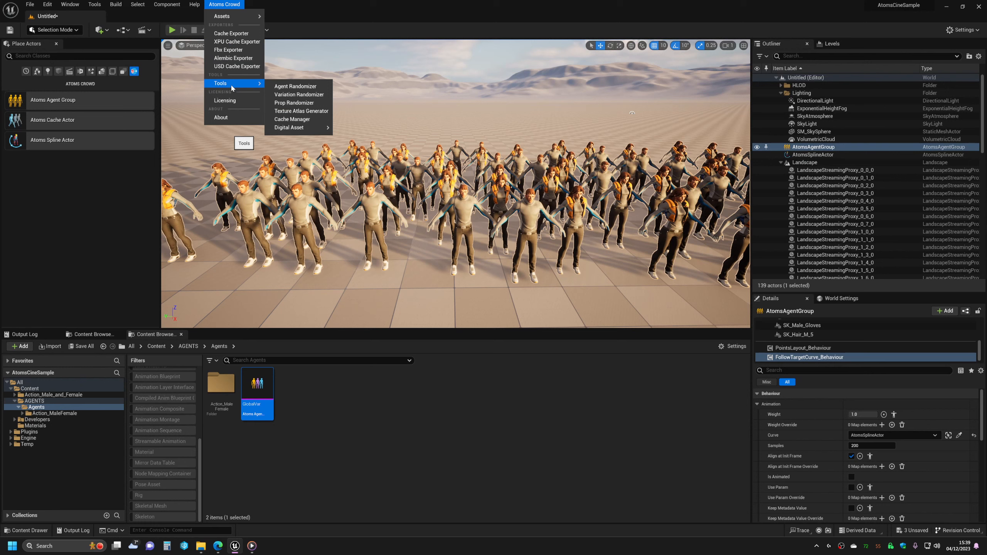
click(297, 94)
click(415, 213)
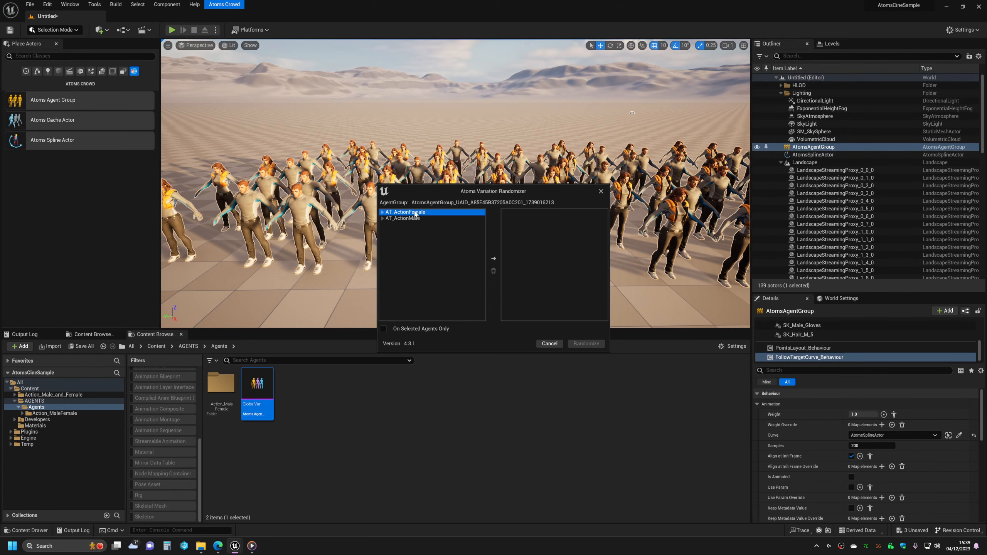
ctrl+click(413, 219)
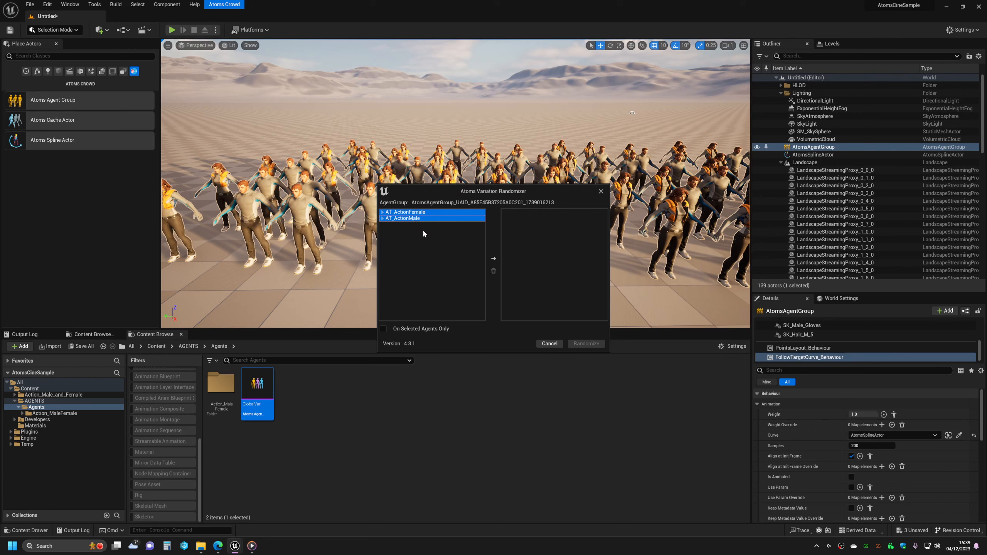
click(494, 259)
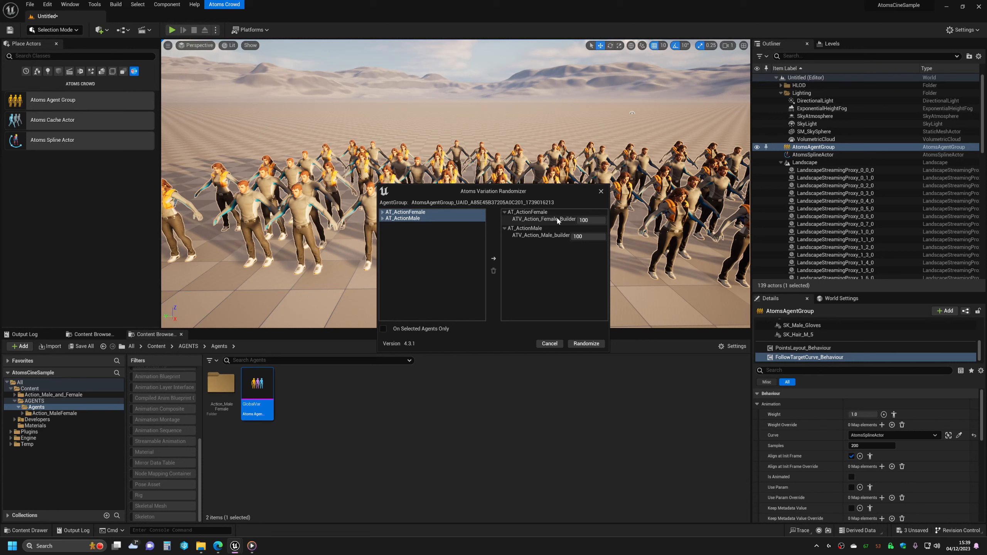
click(590, 220)
text(18)
drag(580, 221, 589, 223)
click(568, 344)
Add ATV_Action_Female_v1 as a second variation of the female agent type in GlobalVar and save the asset
double_click(257, 385)
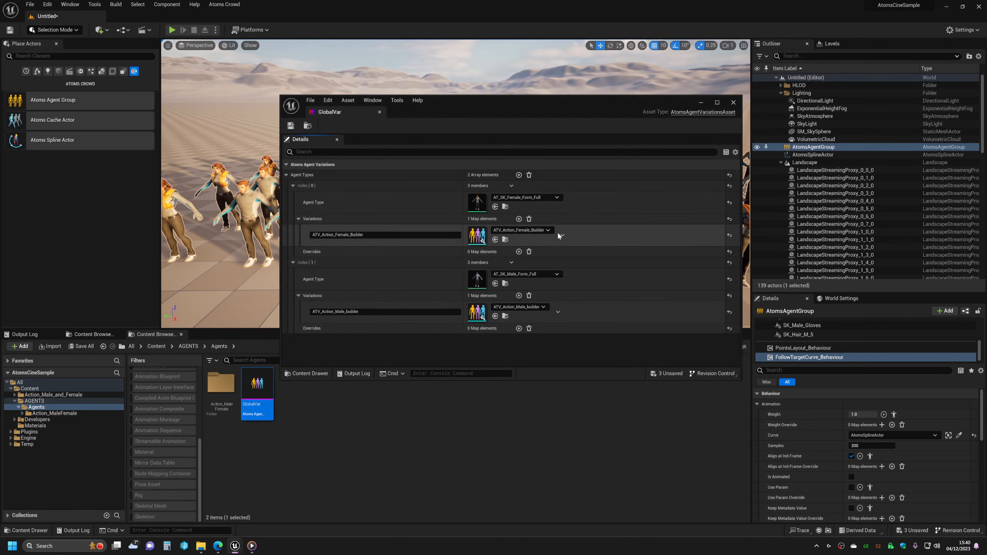
click(519, 219)
click(519, 252)
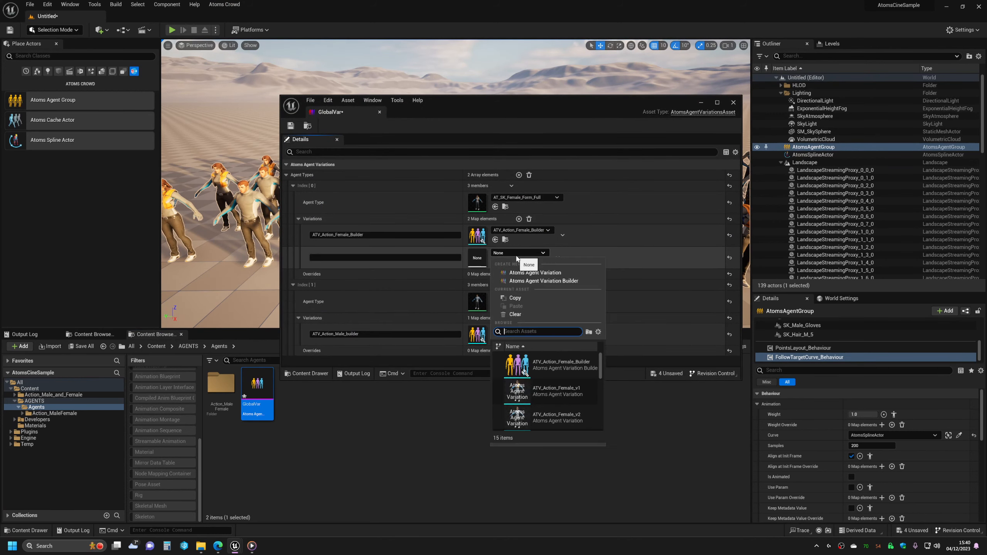
click(542, 389)
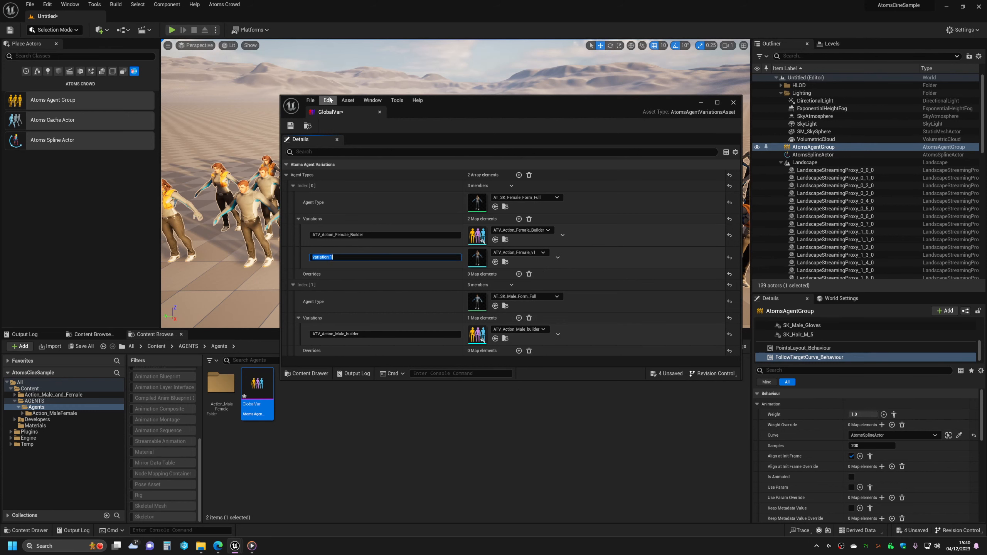
click(291, 126)
click(701, 104)
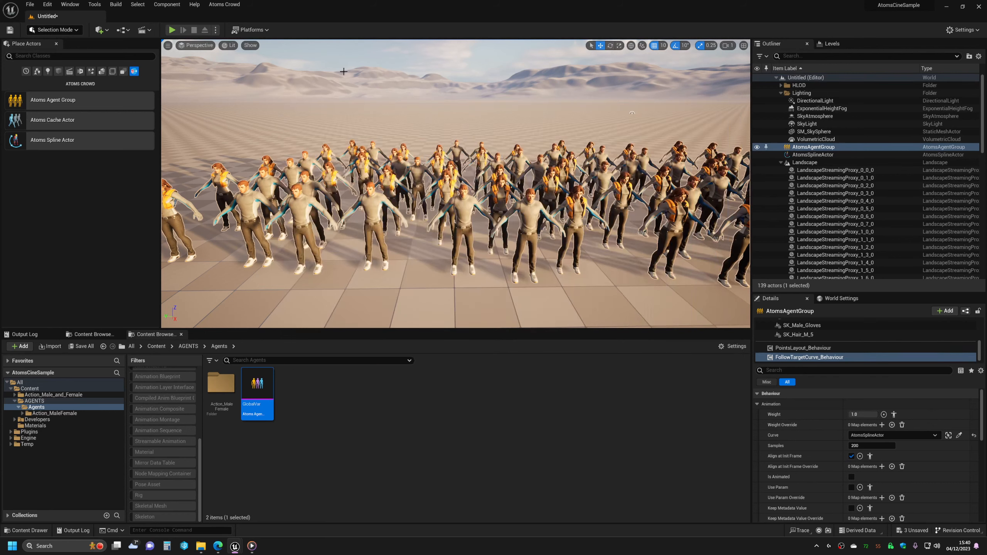
Load both agent types into the Variation Randomizer and try variation 1 at 57 against different ATV_Action_Female_Builder weights, then close it
click(225, 4)
mouse_move(241, 80)
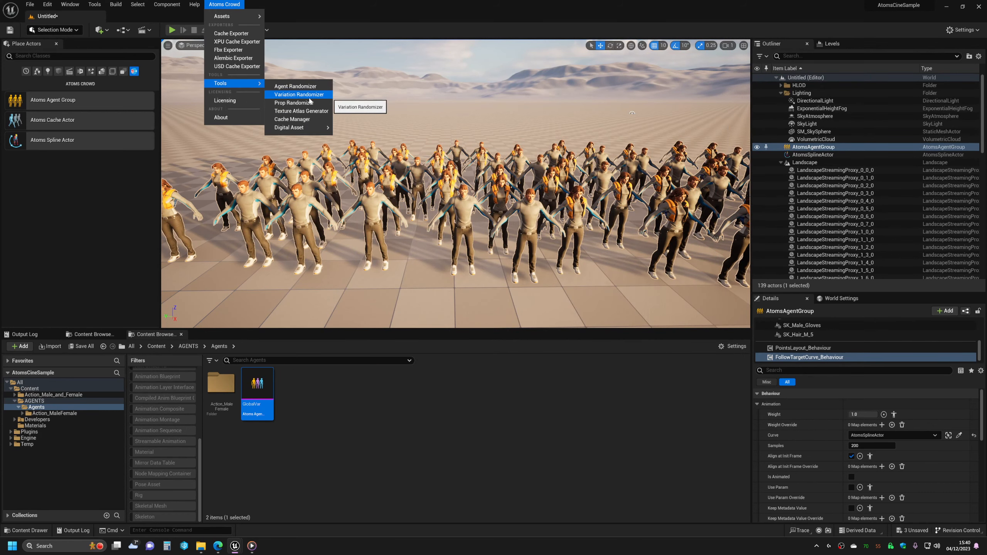
click(297, 92)
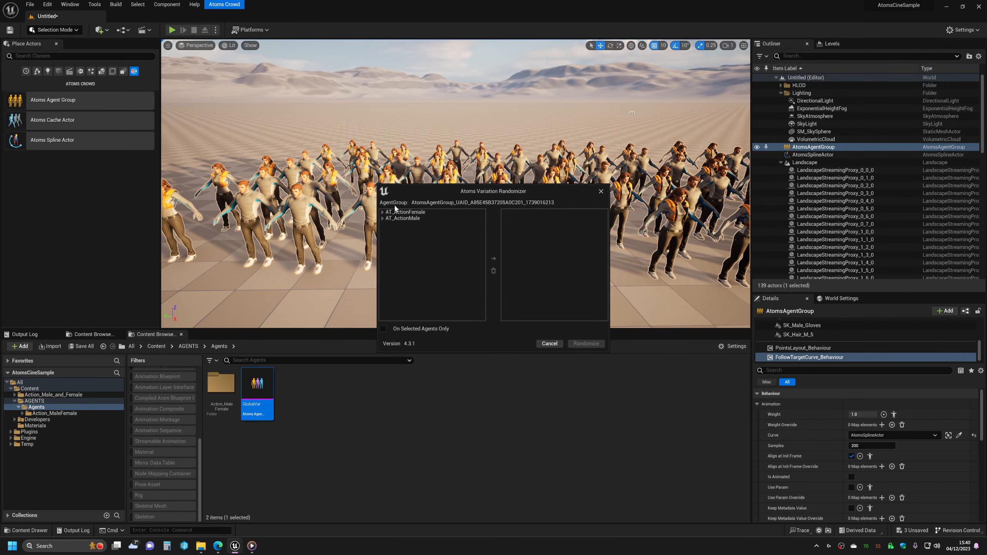
click(493, 260)
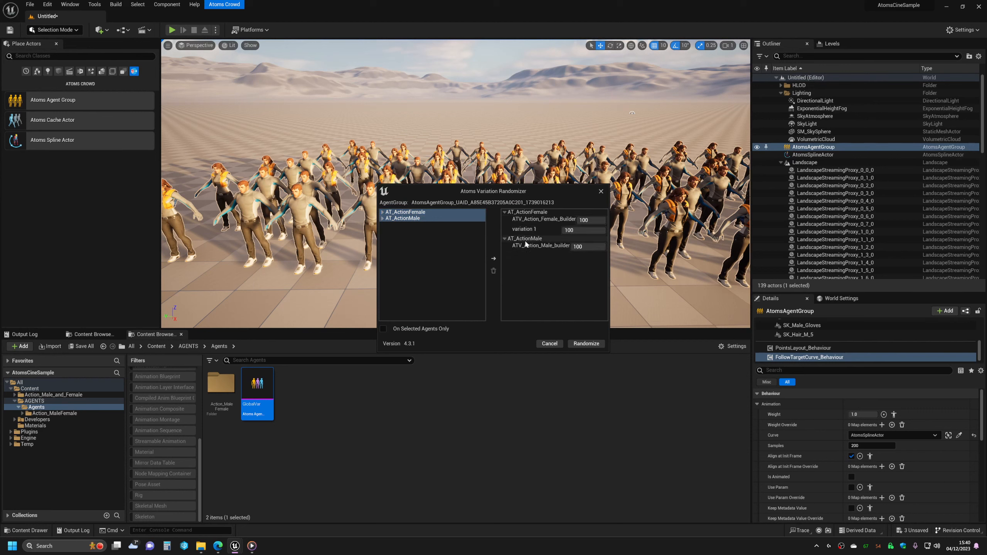
drag(589, 230, 587, 222)
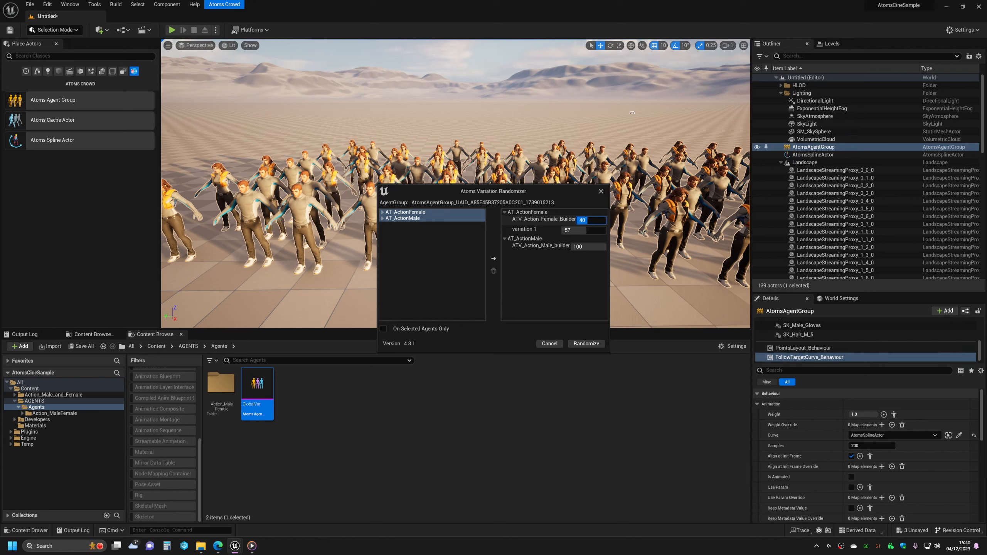
drag(586, 221, 600, 222)
click(569, 346)
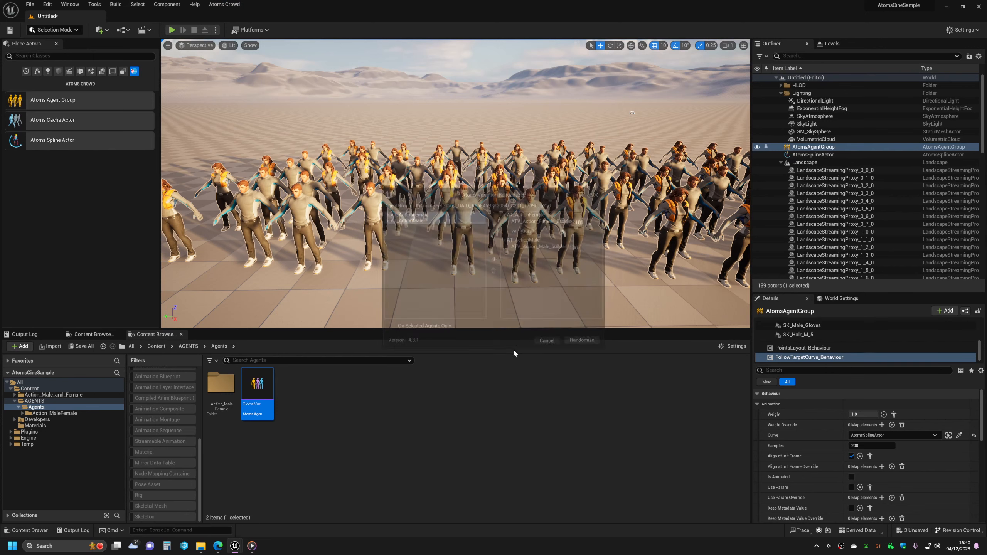
Delete variation 1 from the female agent type in GlobalVar, save the asset and close it
double_click(257, 391)
click(558, 258)
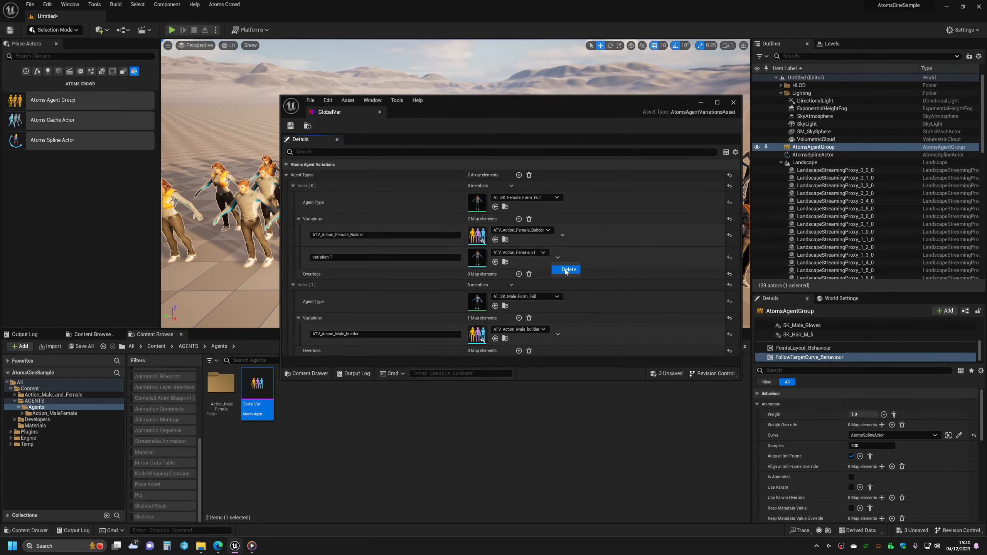
click(566, 270)
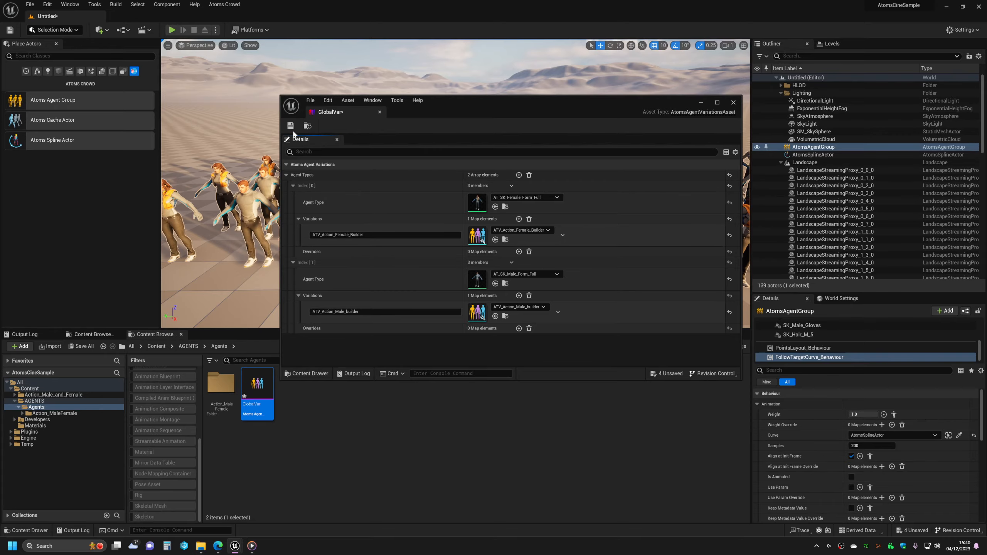
click(734, 102)
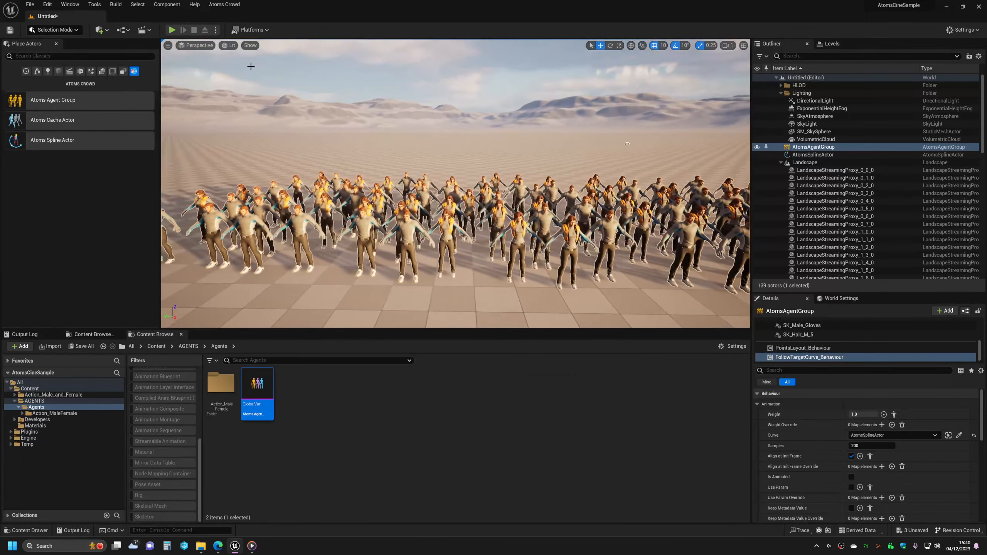
Open the Variation Randomizer to view its On Selected Agents Only option, then close it without randomizing
click(226, 6)
mouse_move(234, 84)
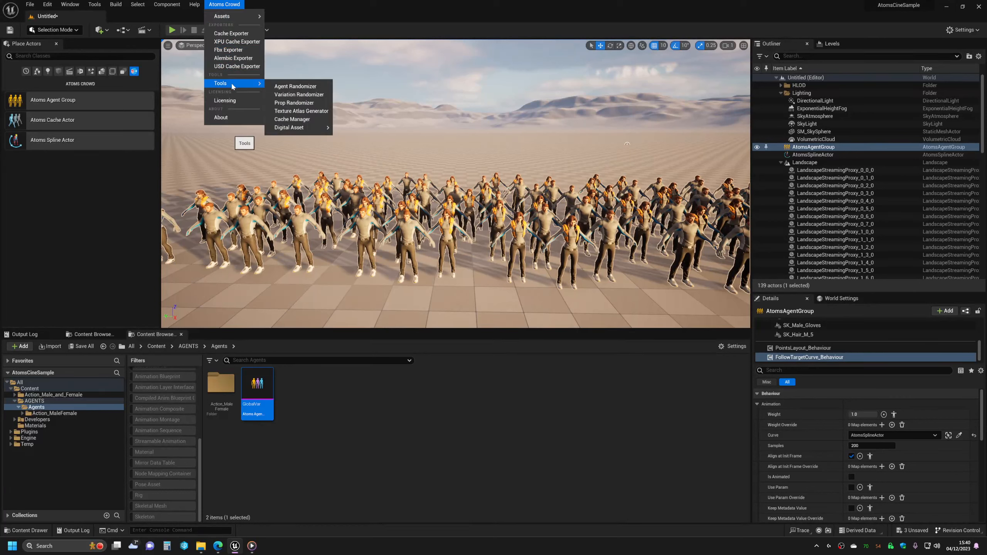
click(298, 95)
click(406, 213)
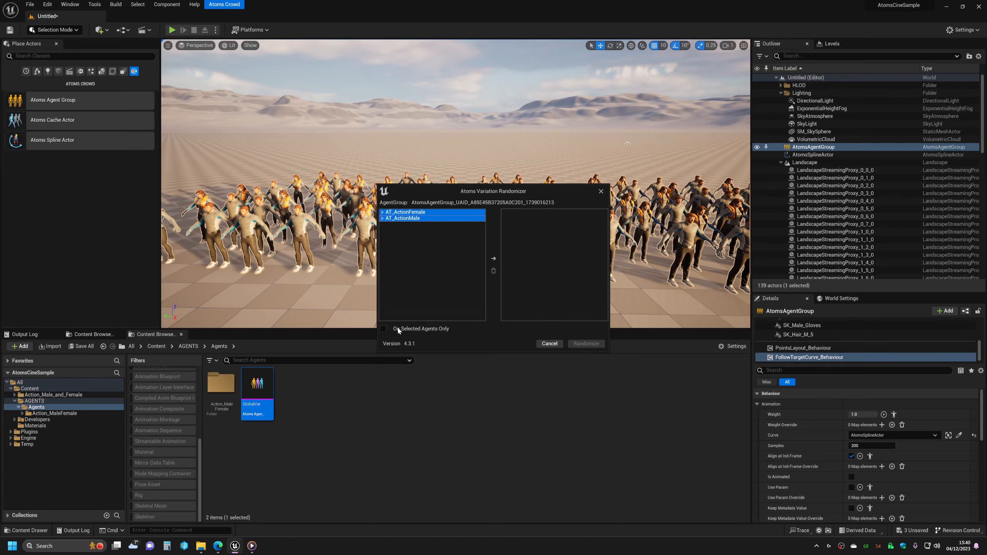
click(550, 344)
right_drag(629, 136, 628, 195)
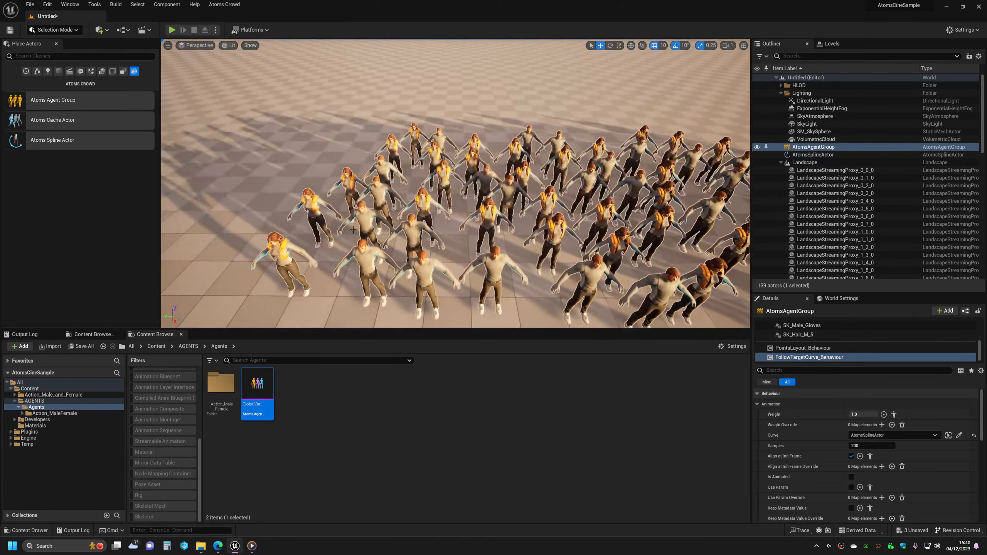
click(224, 5)
mouse_move(235, 83)
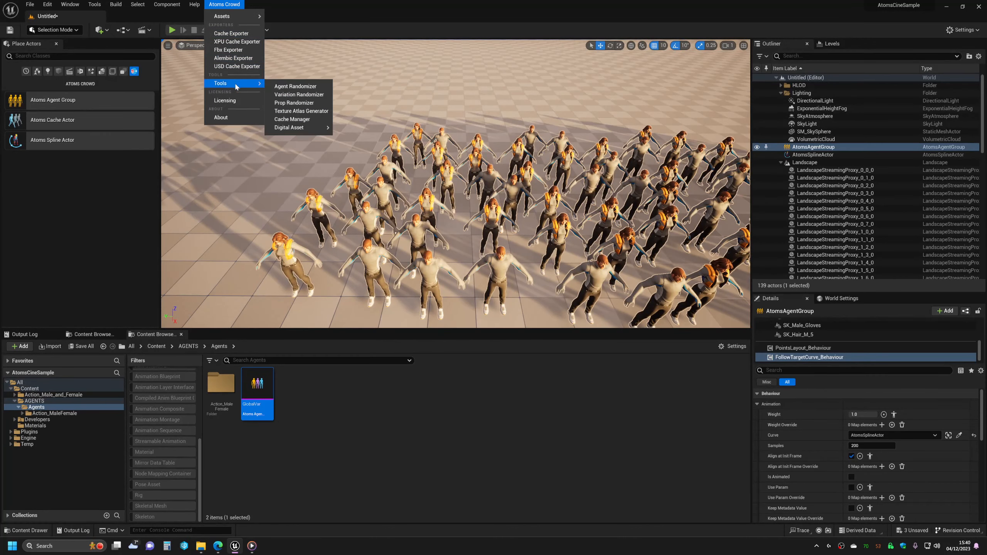
click(310, 94)
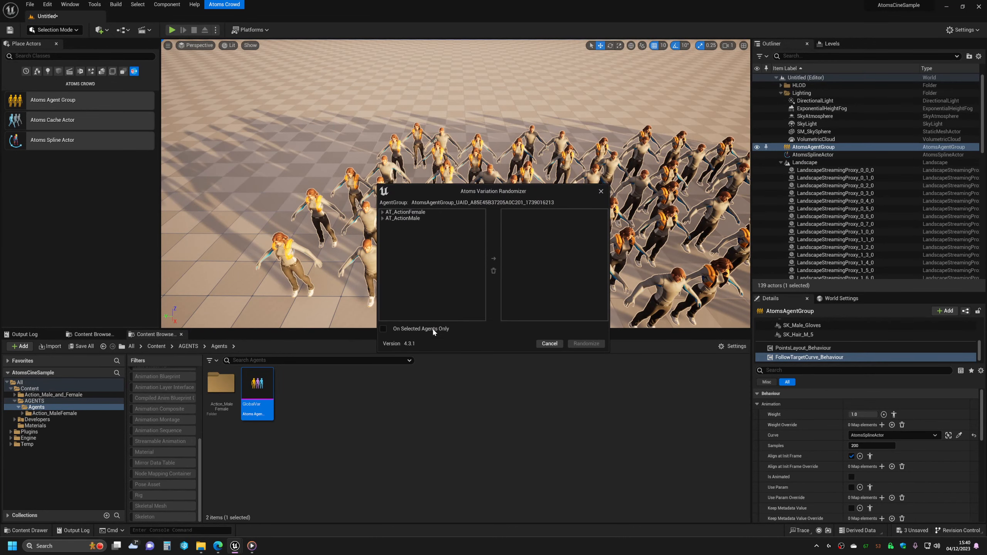
click(539, 344)
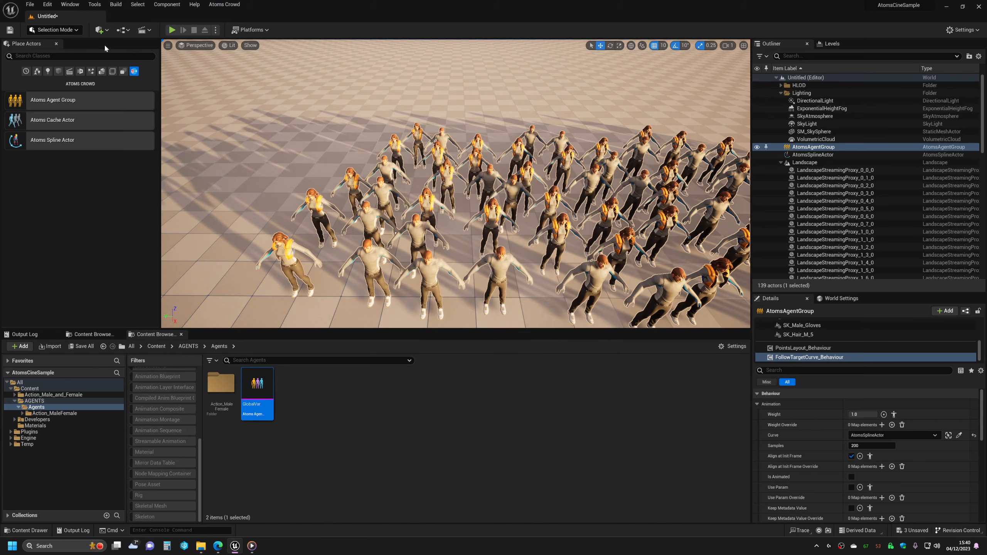
Select the single female agent at the crowd's front corner in Atoms Layout Tool Mode, then return to Selection Mode
click(73, 30)
click(72, 108)
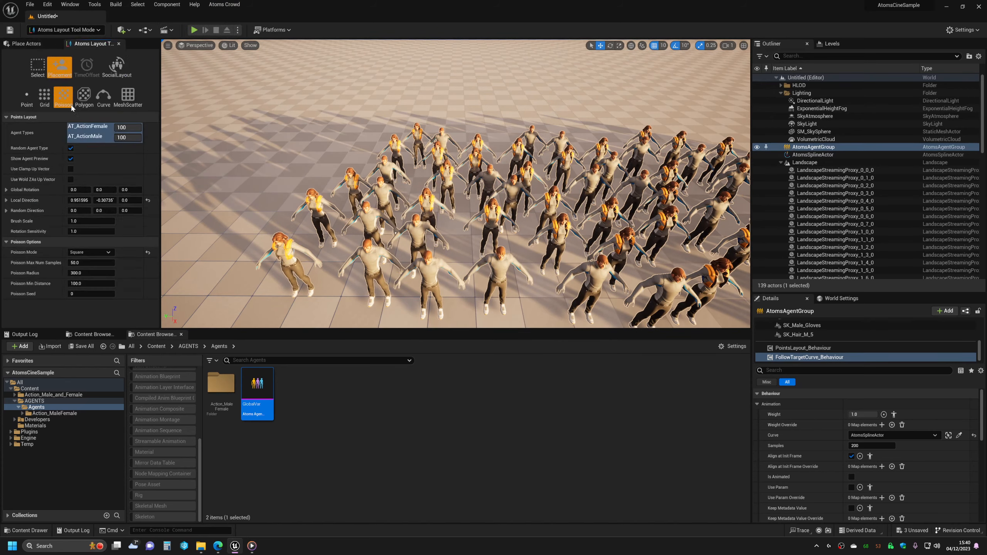
click(37, 66)
scroll(366, 221, up, 8)
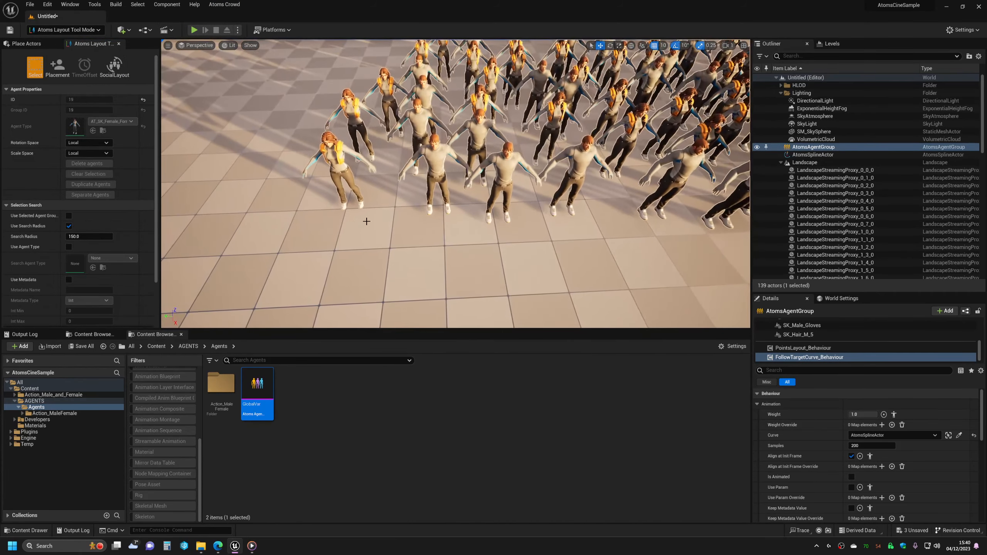
scroll(366, 221, up, 3)
drag(371, 236, 308, 213)
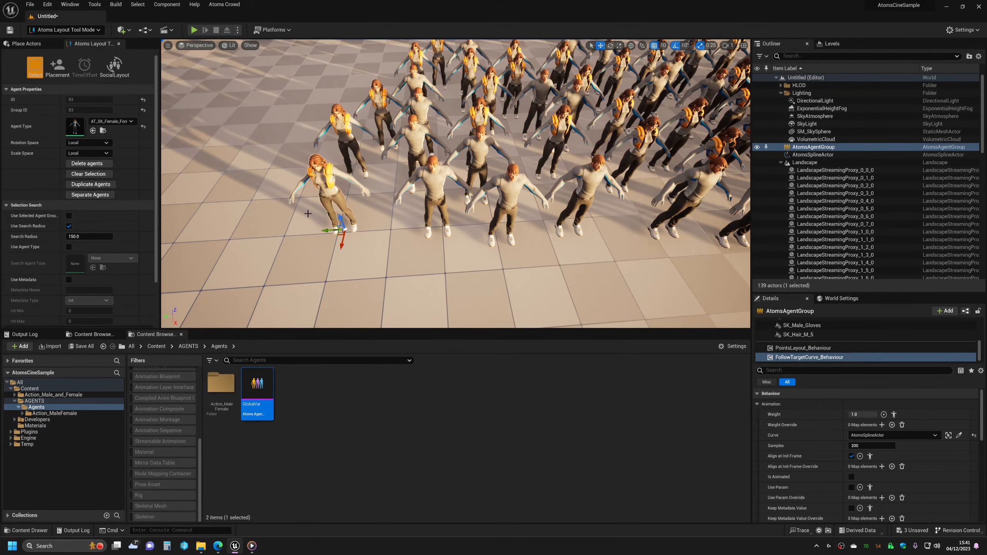
key(s)
mouse_move(325, 221)
right_down()
mouse_move(325, 208)
mouse_move(342, 204)
mouse_move(327, 206)
right_up()
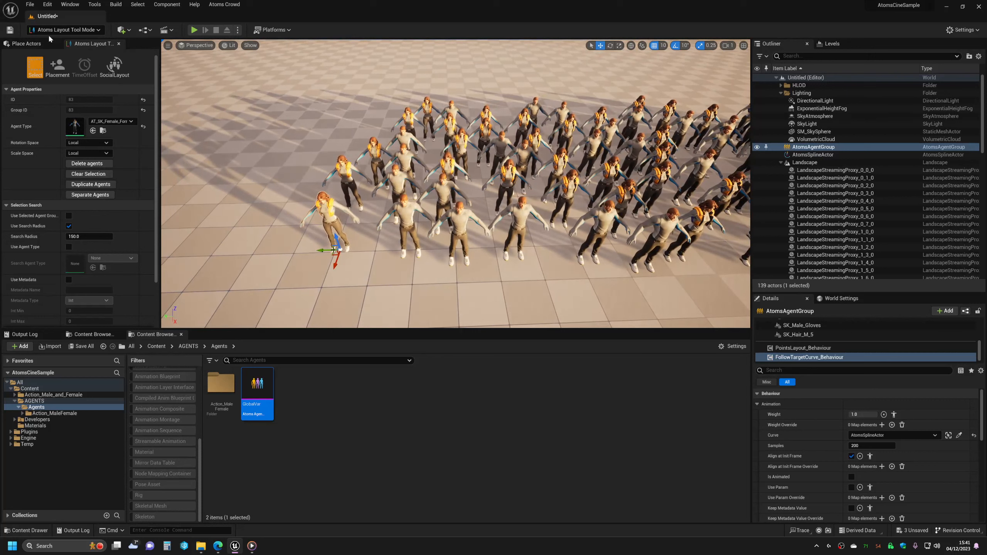
click(65, 30)
click(47, 38)
Load AT_ActionFemale and AT_ActionMale into the Variation Randomizer and randomize the whole agent group's variations
click(216, 5)
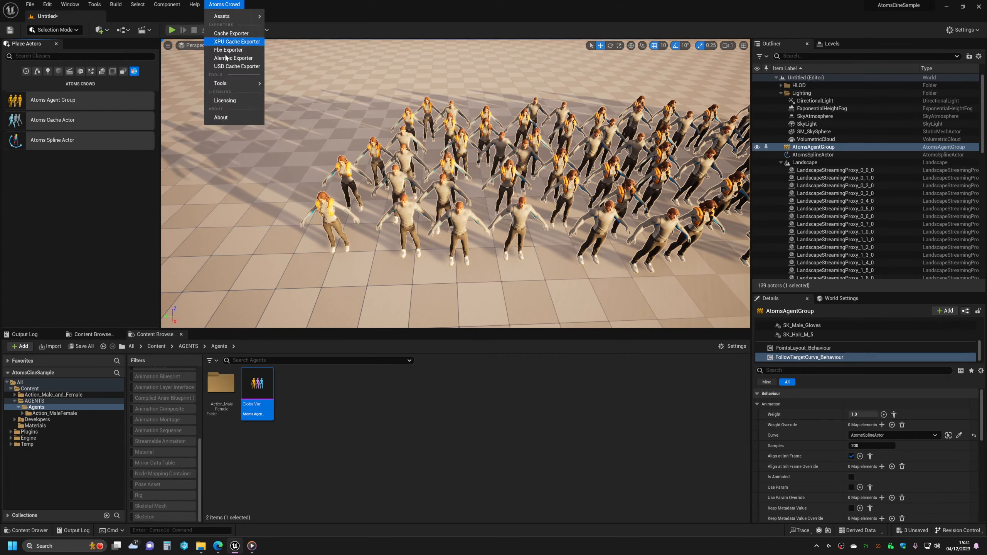
mouse_move(232, 83)
click(319, 97)
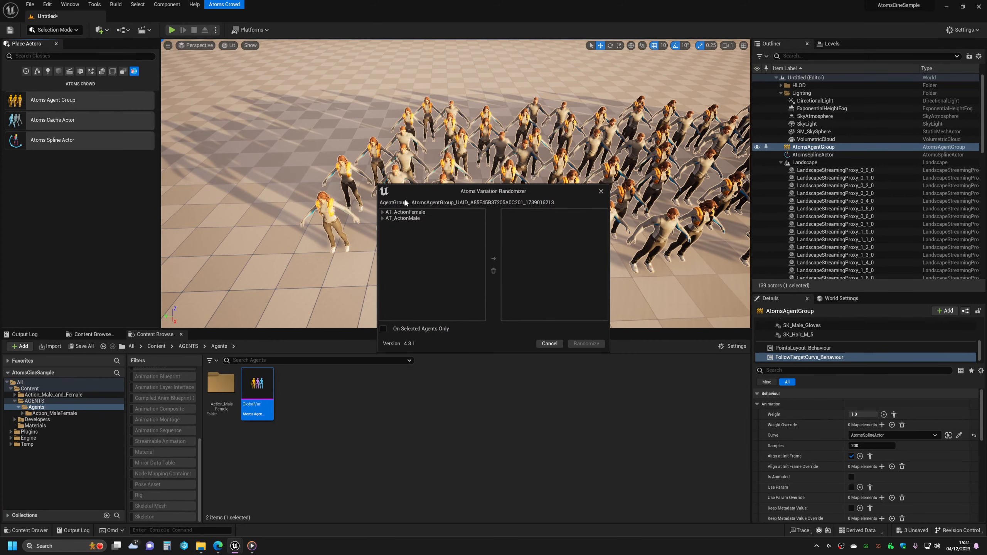
click(410, 213)
shift+click(410, 218)
click(493, 259)
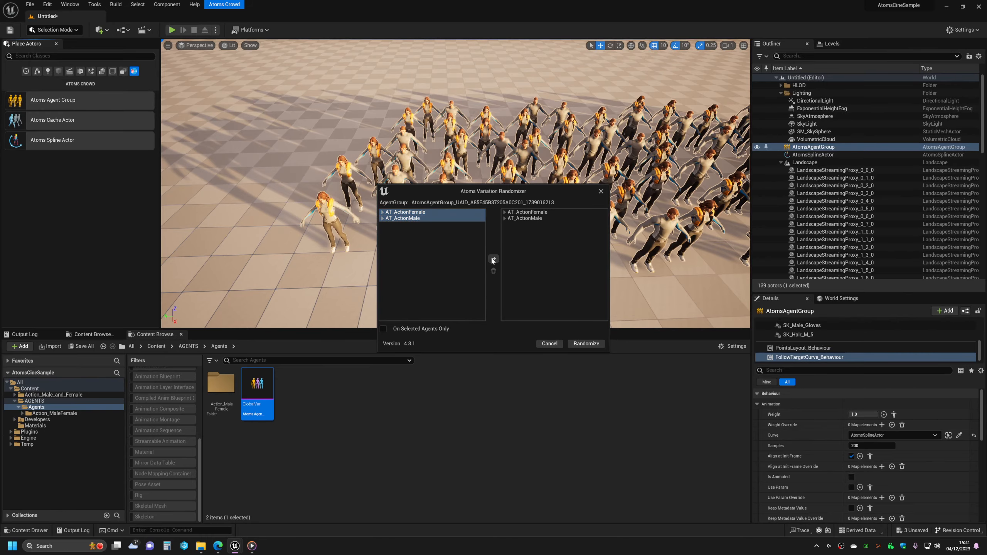
click(586, 343)
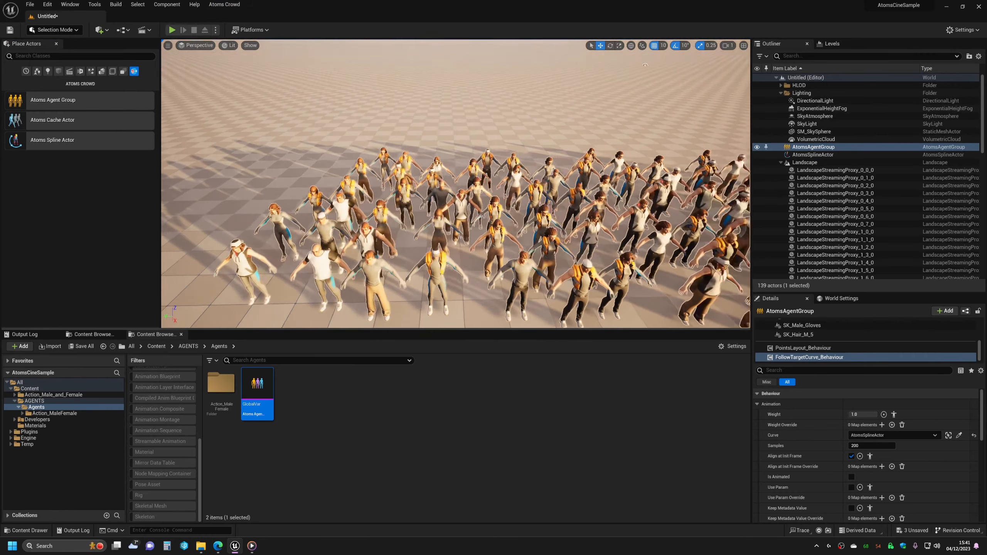
Examine the clothing and accessory variations across the randomized crowd from several angles and distances
alt+drag(640, 68, 628, 90)
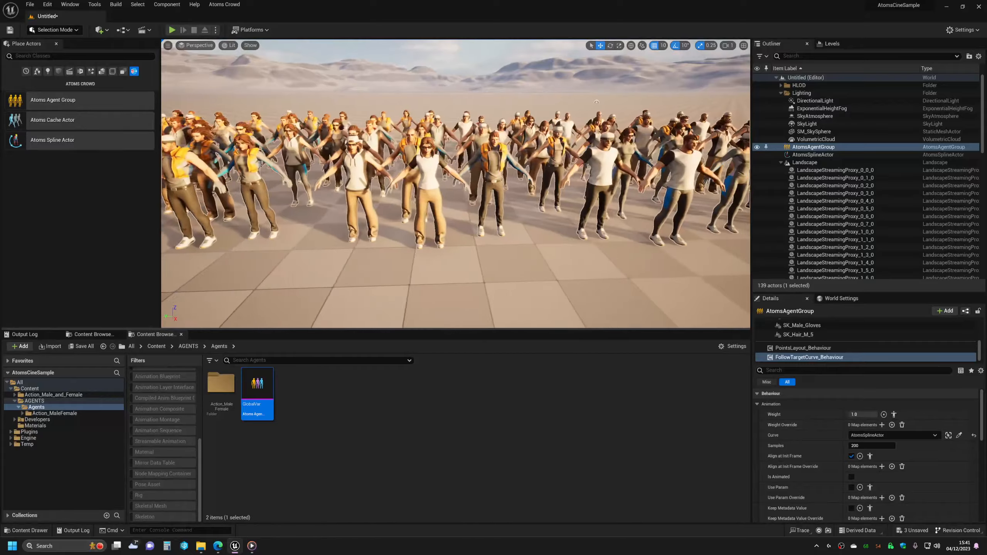
right_drag(455, 184, 334, 194)
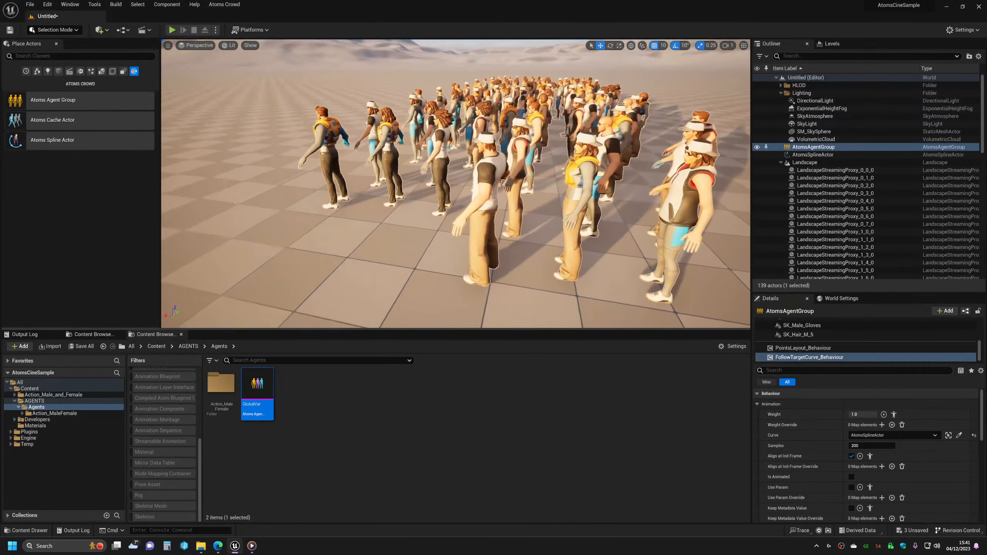
right_drag(456, 183, 311, 188)
right_drag(456, 183, 412, 150)
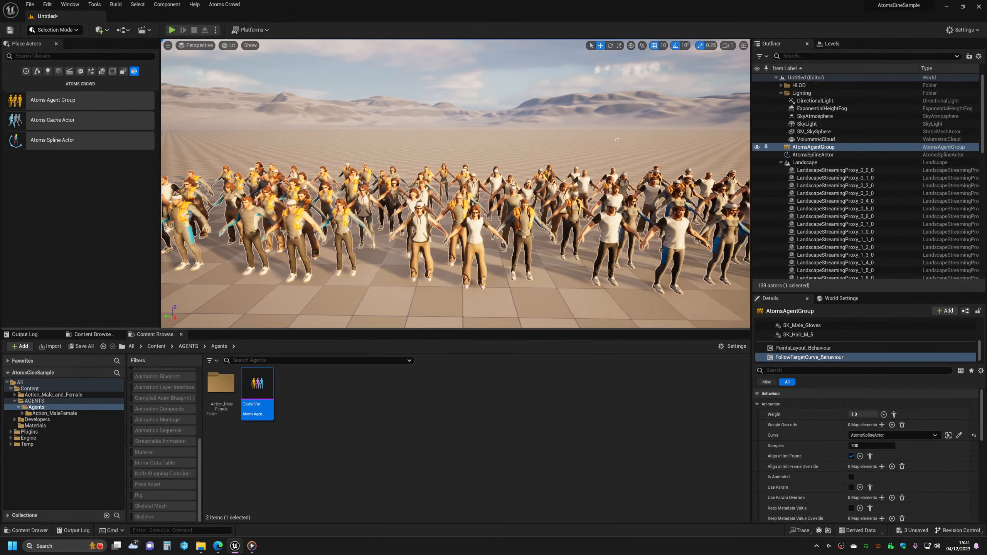
right_drag(456, 184, 451, 174)
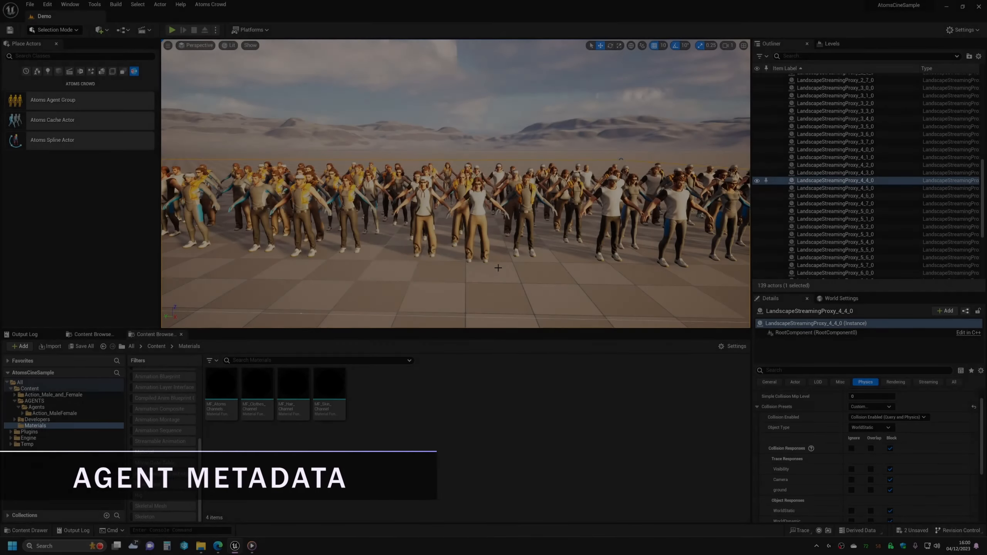
right_drag(499, 268, 502, 267)
key(d)
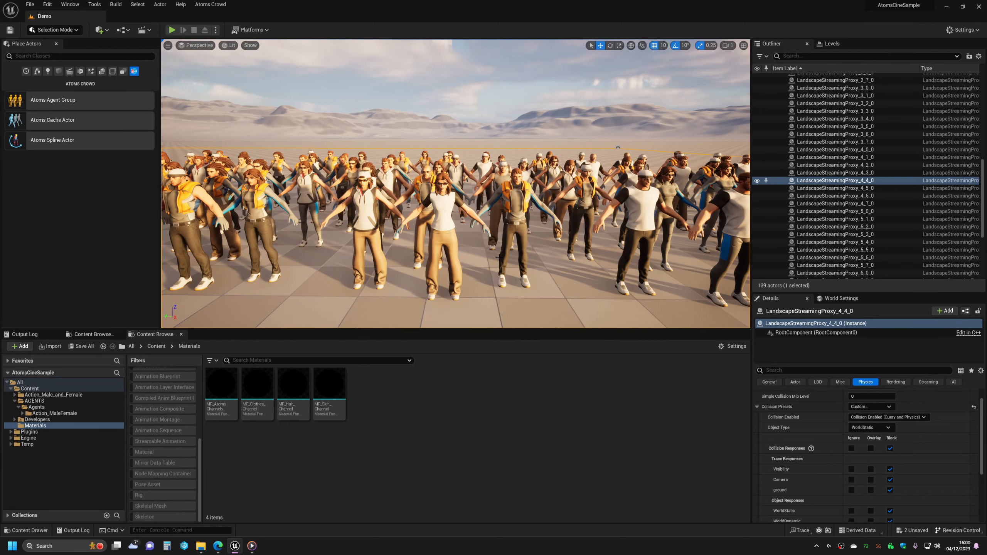
Open the MF_AtomsChannelsMetadata material function in a maximized editor and select the Agent Metadata node in Channel 0
double_click(221, 387)
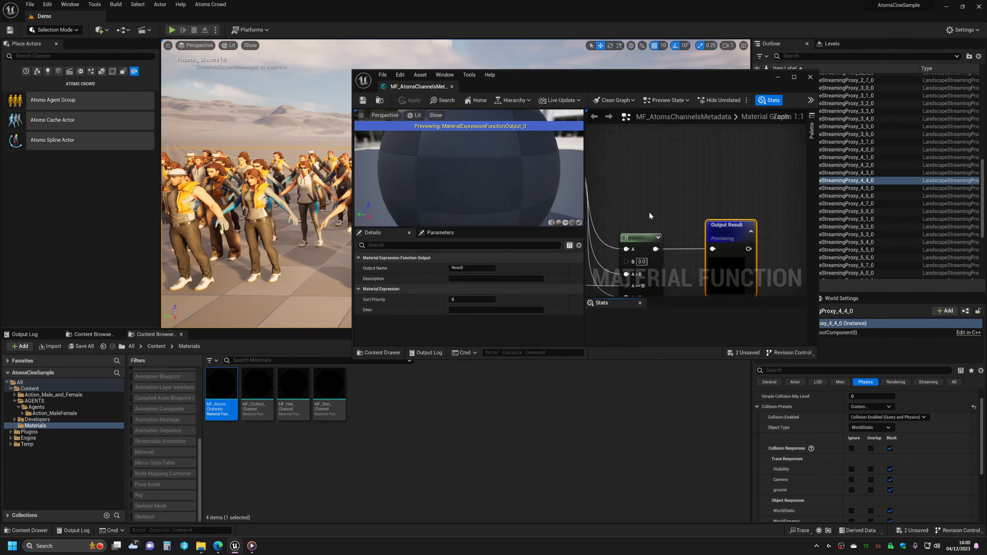
scroll(806, 194, down, 5)
double_click(600, 80)
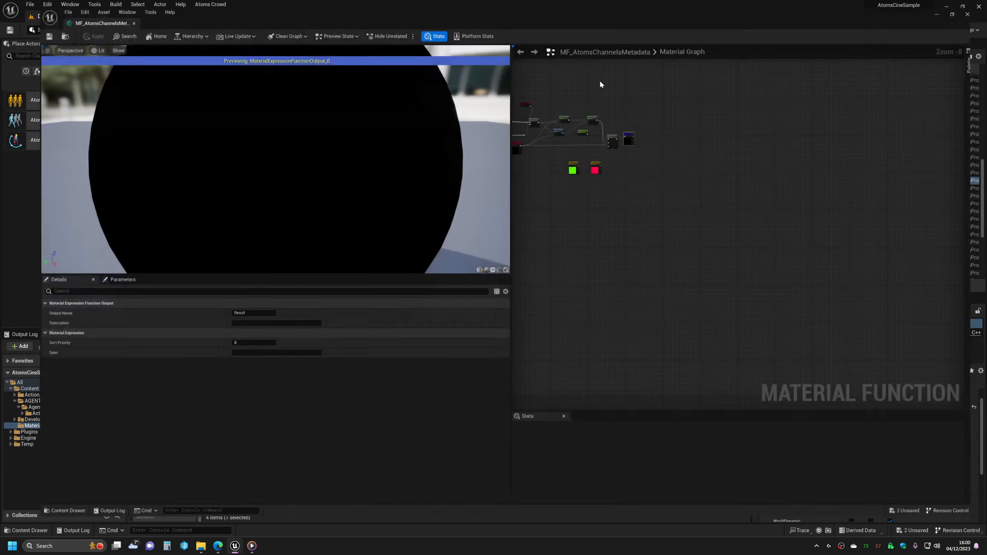
right_drag(897, 277, 918, 279)
right_drag(761, 227, 750, 414)
scroll(657, 167, up, 8)
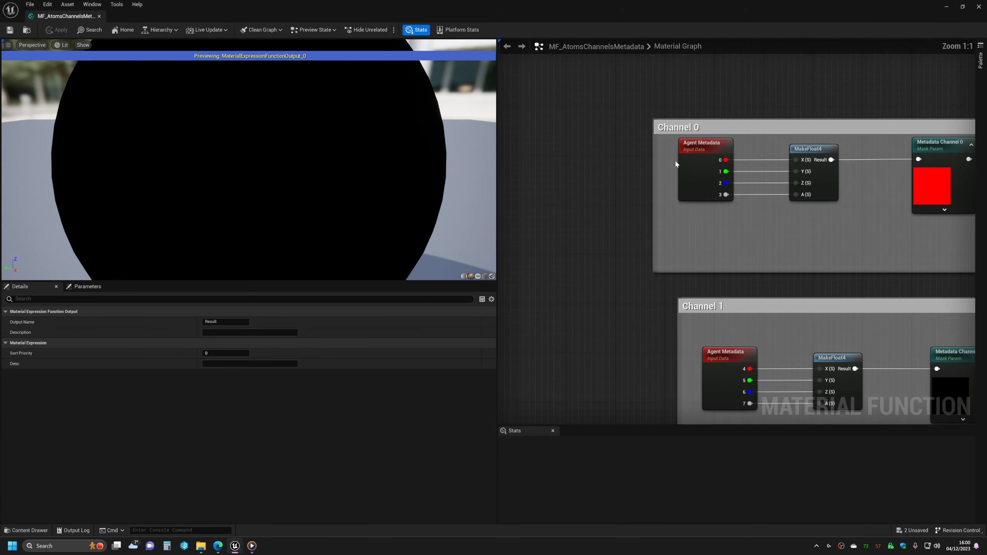
click(703, 176)
right_drag(761, 217, 658, 193)
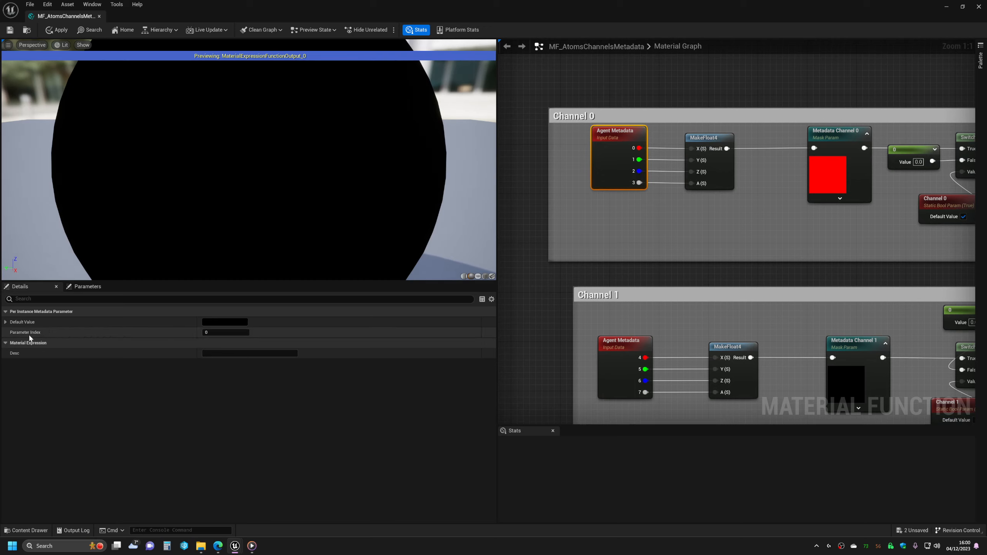
Try a Parameter Index of 7 on the Channel 0 Agent Metadata node, then set it back to 0
click(225, 333)
text(7)
key(Return)
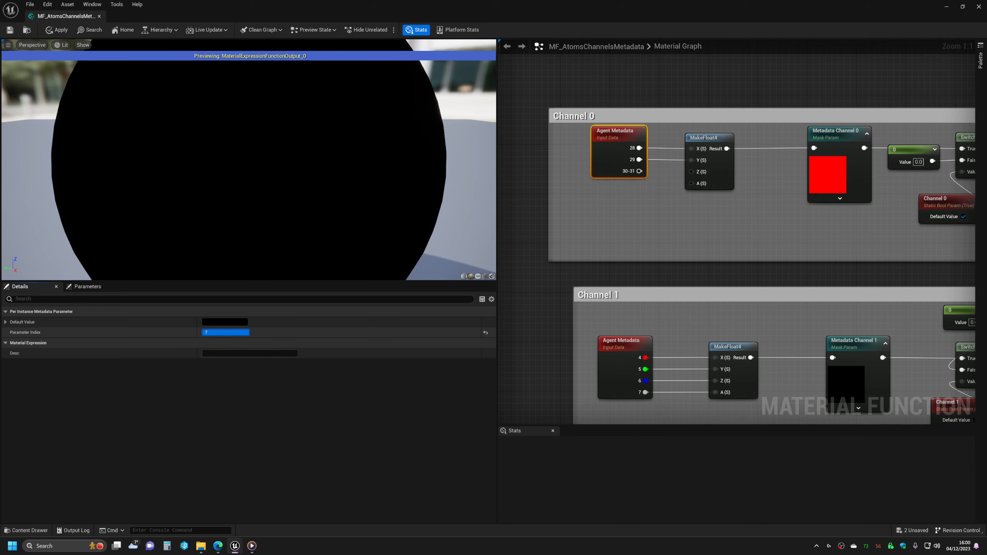
drag(249, 332, 202, 333)
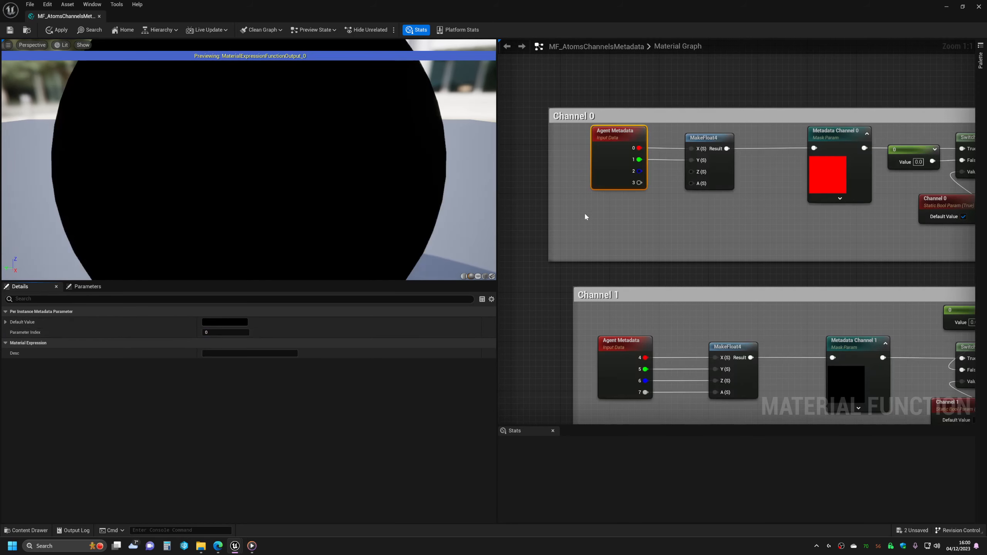
Reconnect Agent Metadata outputs 2 and 3 to the Z and A inputs of MakeFloat4 in Channel 0, then save the material function
mouse_move(614, 220)
right_down()
mouse_move(608, 245)
mouse_move(623, 233)
right_up()
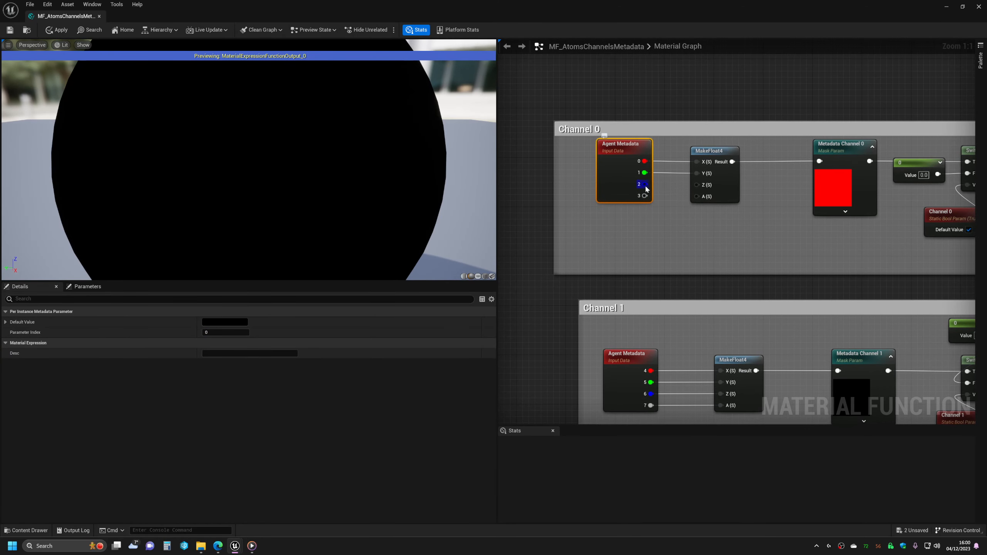
drag(700, 190, 698, 197)
right_drag(662, 235, 591, 194)
scroll(596, 194, down, 2)
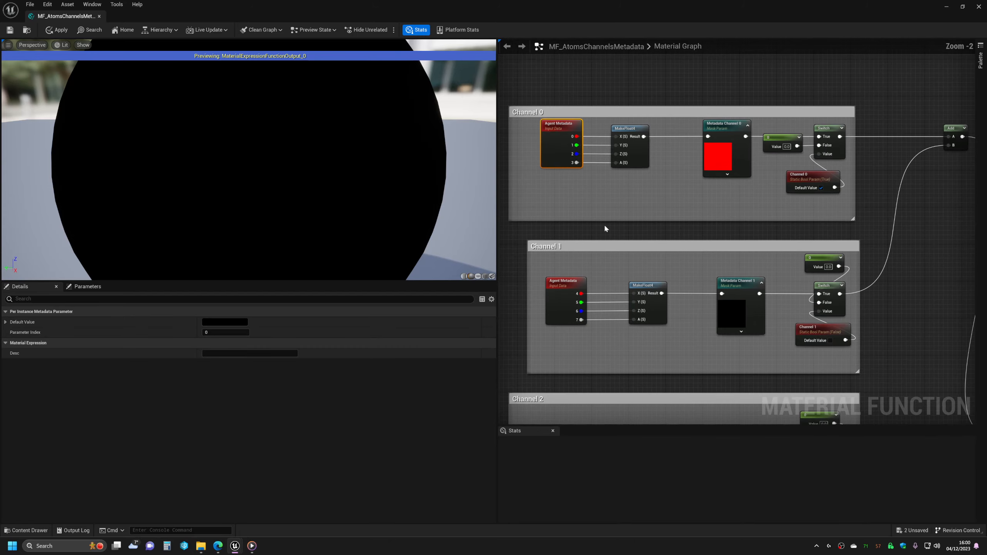
right_drag(588, 253, 660, 172)
scroll(661, 173, down, 4)
right_drag(637, 229, 641, 133)
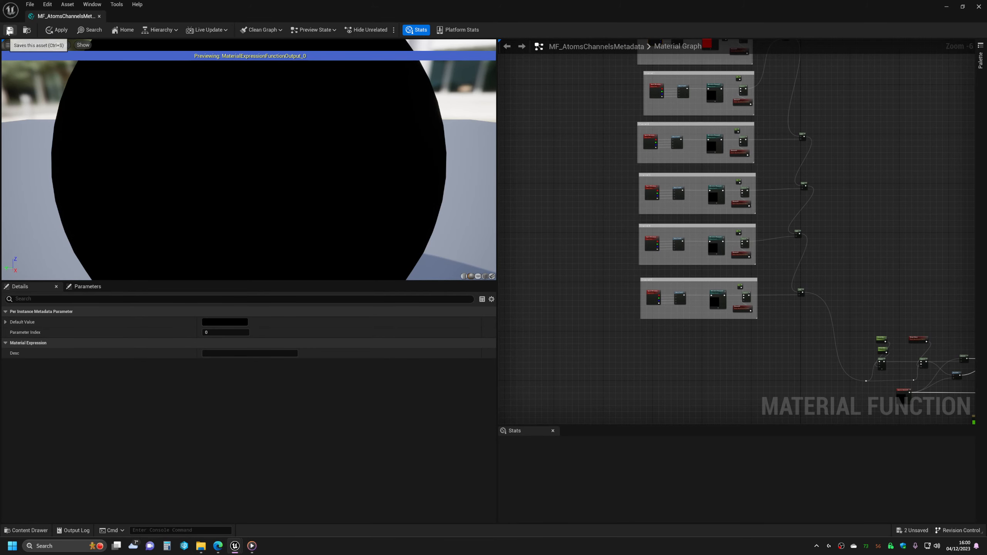
click(9, 31)
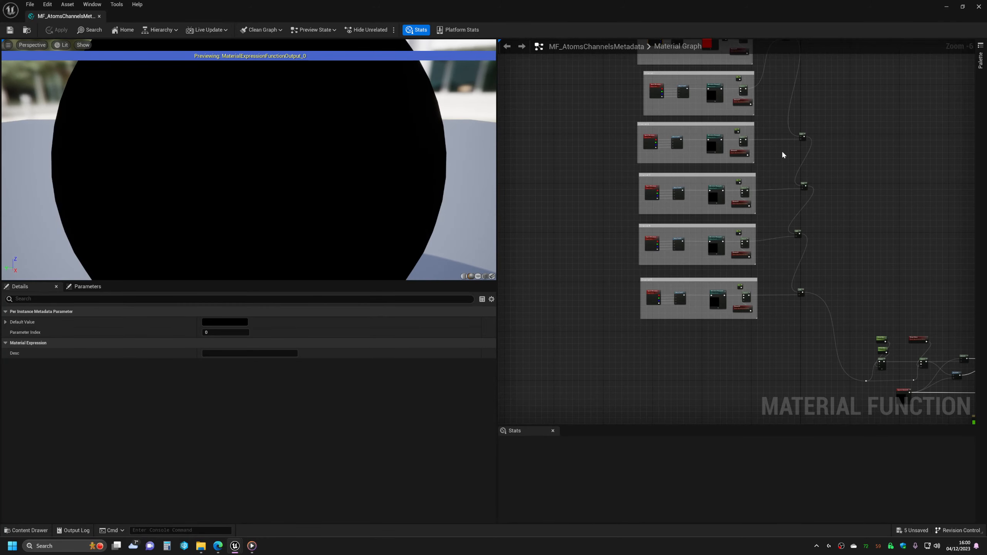
Review the other channel groups and how their results are added together, then close the material function
right_drag(782, 154, 753, 266)
right_drag(646, 249, 661, 198)
scroll(624, 215, up, 4)
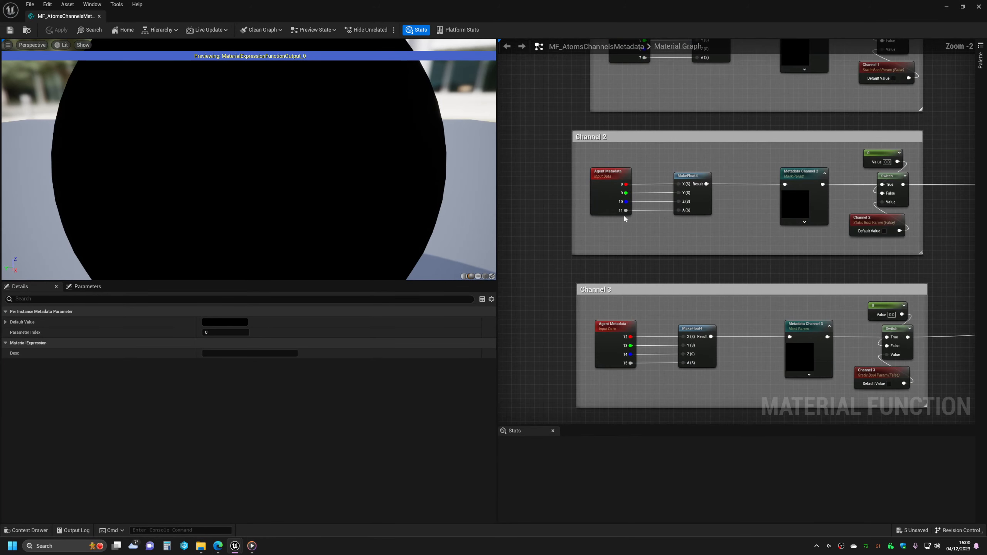
right_drag(894, 159, 748, 107)
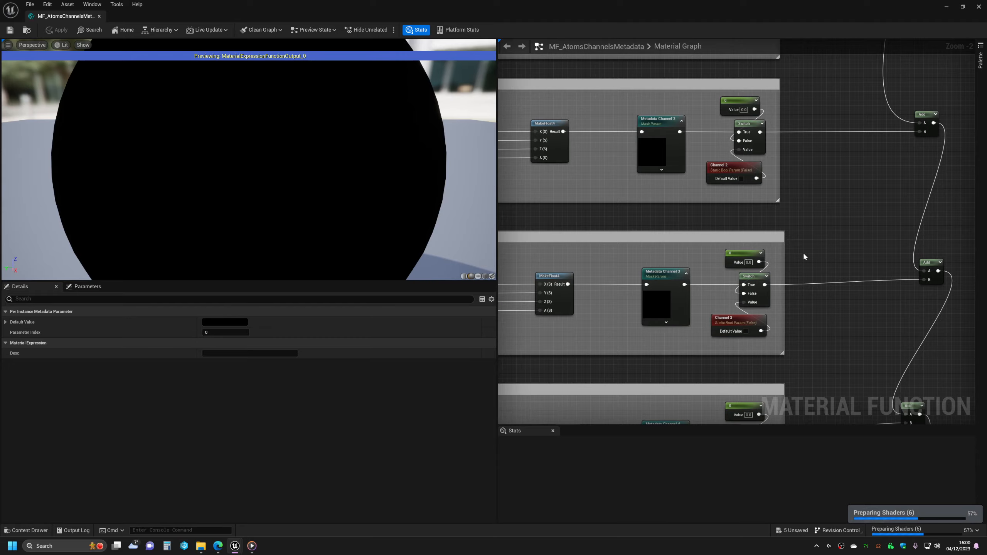
scroll(839, 223, down, 4)
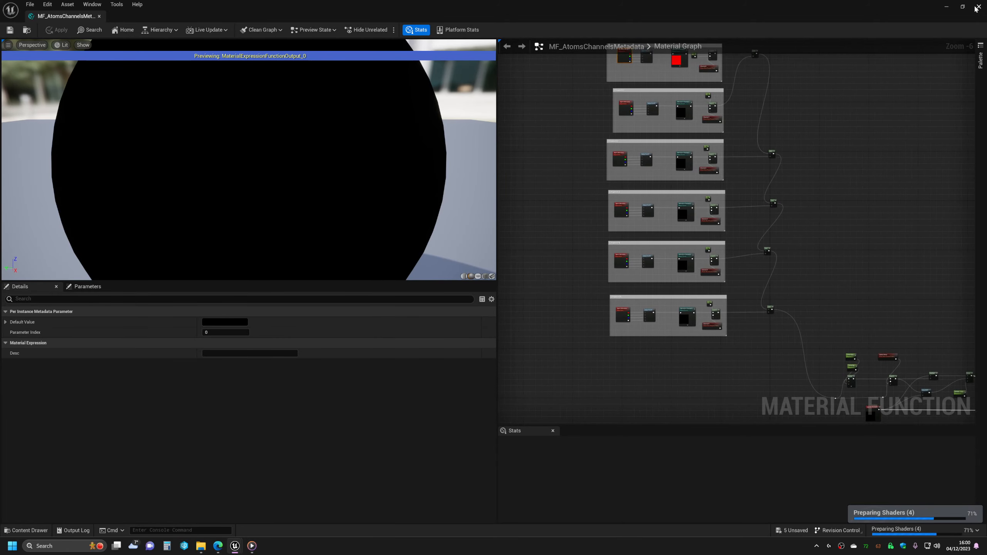
click(978, 7)
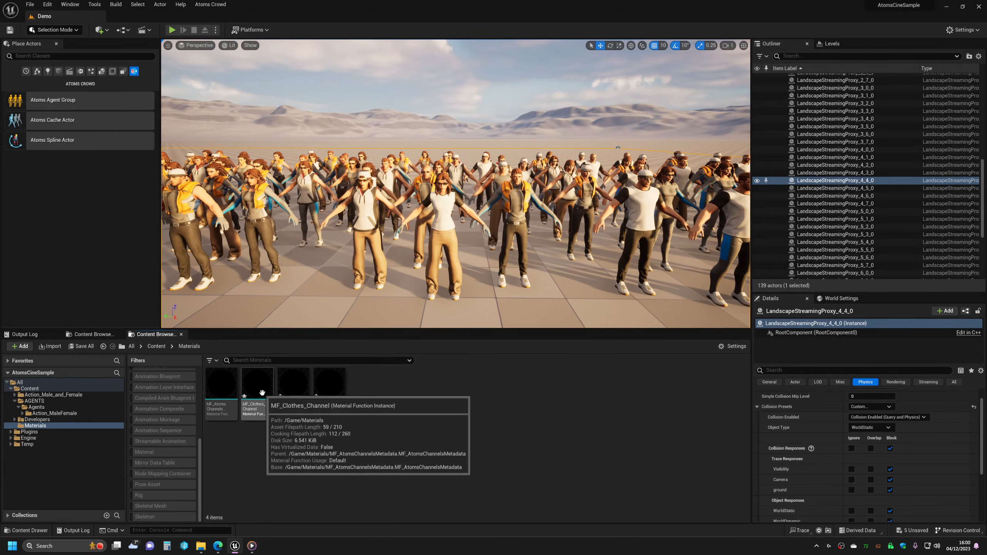
Open MF_Skin_Channel to check its Channel 0 and Metadata Channel 0 mask settings, then close it
double_click(320, 391)
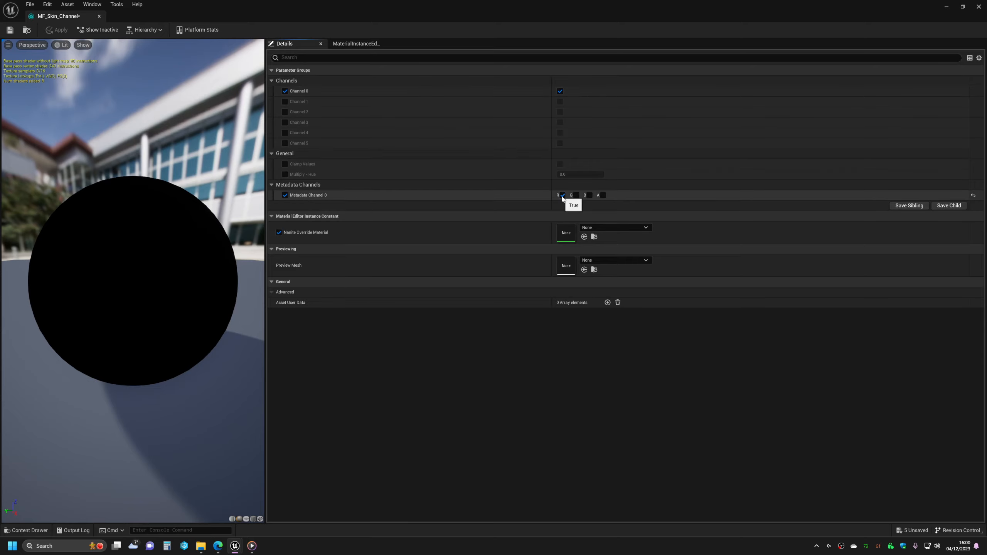
click(979, 9)
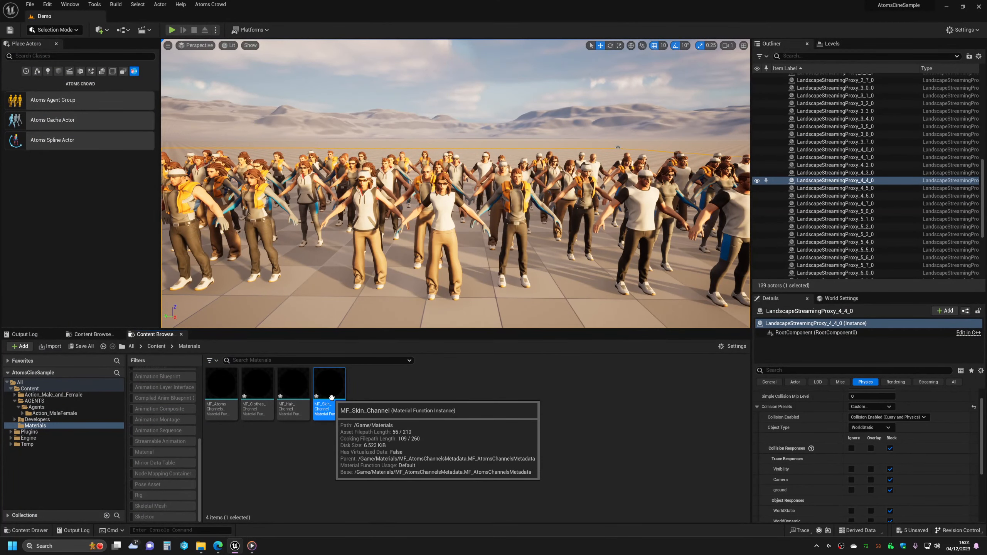
Open MF_Hair_Channel to check its Channel 0, Channel 1 and Metadata Channel 1 mask settings, then close it
double_click(299, 394)
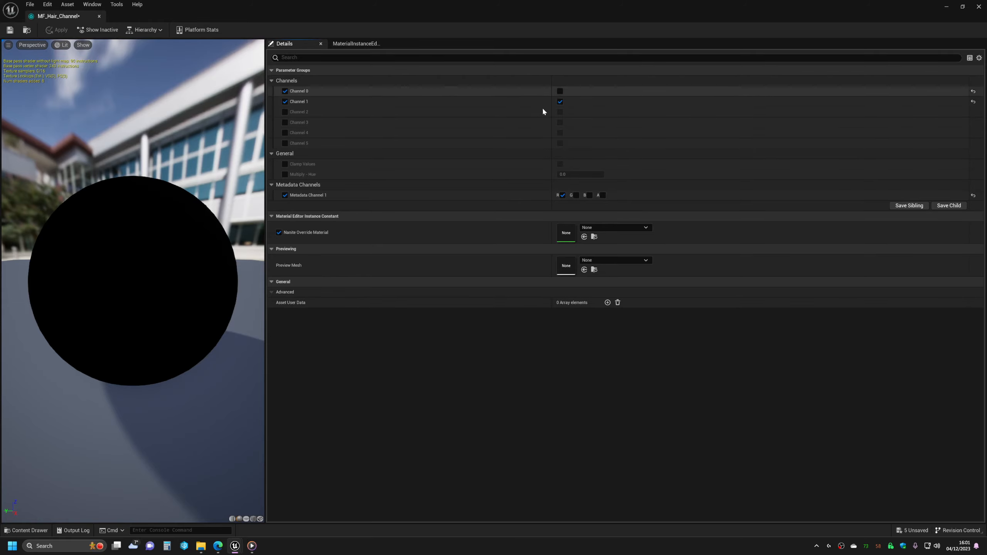
click(979, 7)
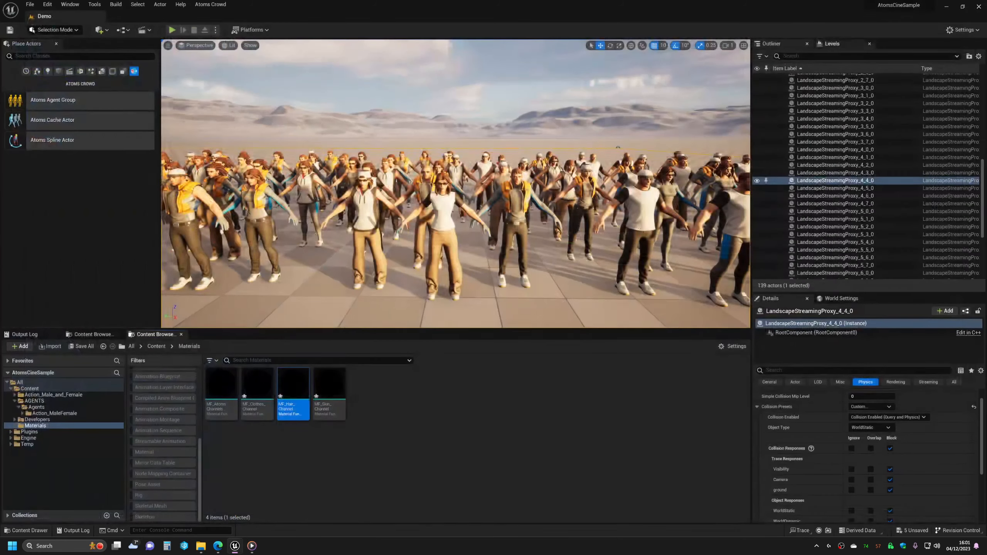
In MF_Clothes_Channel, set the Metadata Channel 0 mask to G, B and A without R, and close it applying the changes
double_click(256, 392)
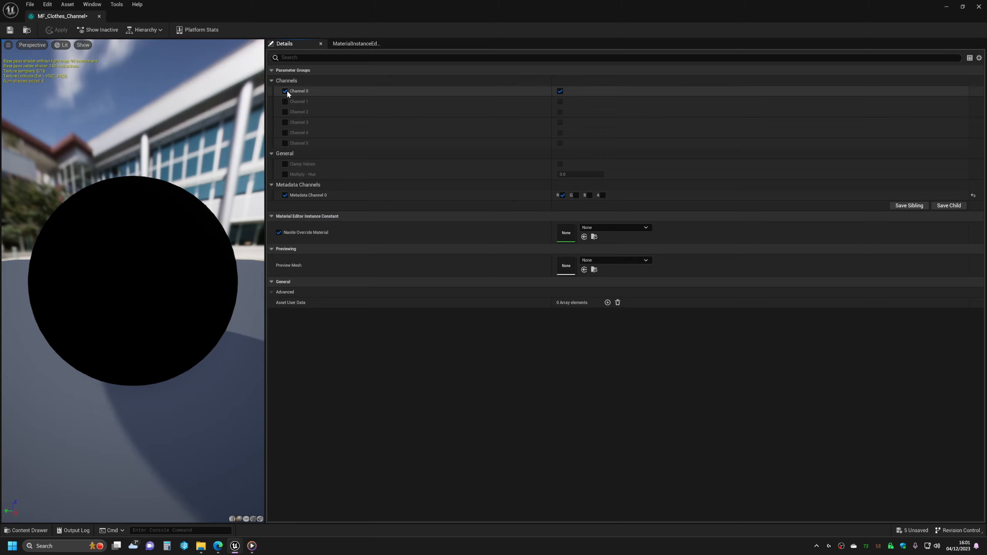
click(562, 194)
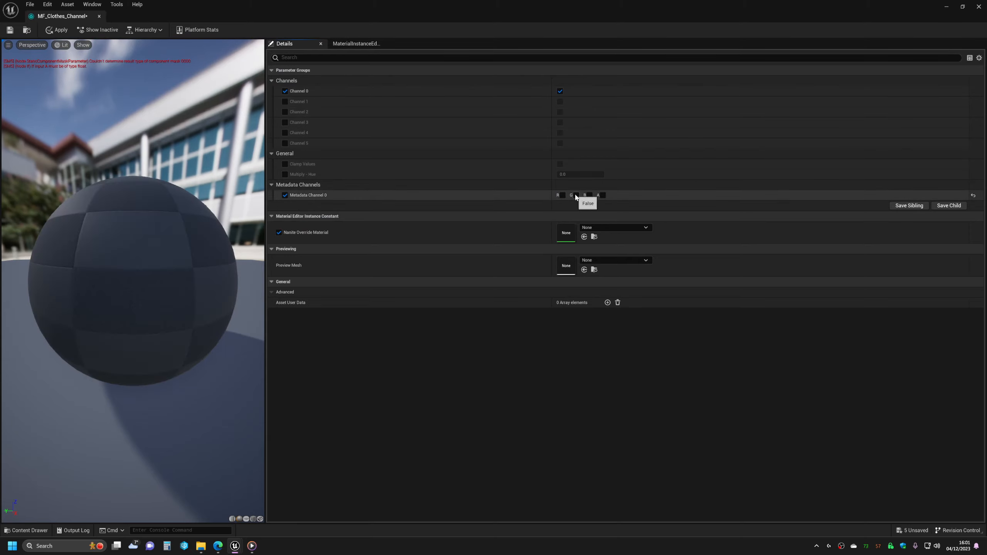
click(589, 195)
click(603, 195)
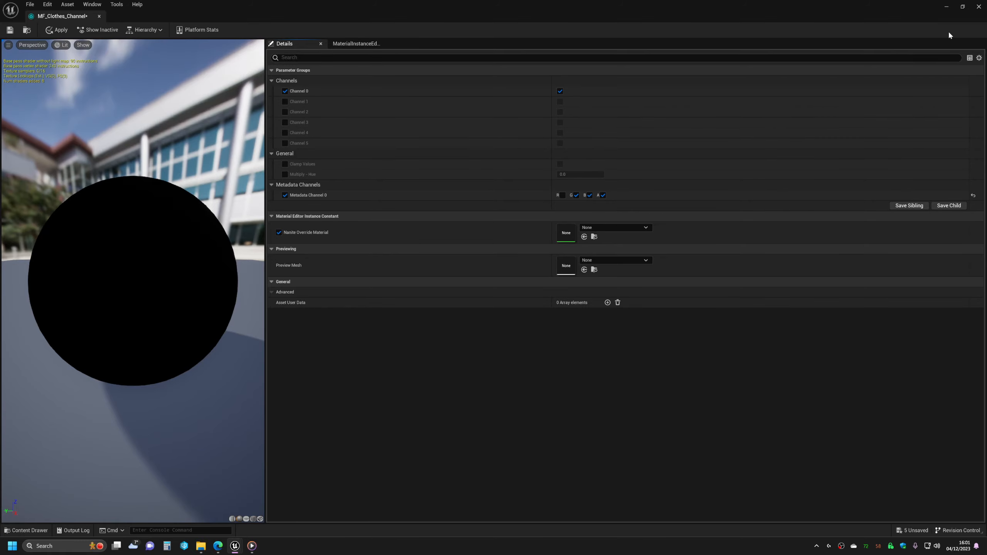
click(979, 8)
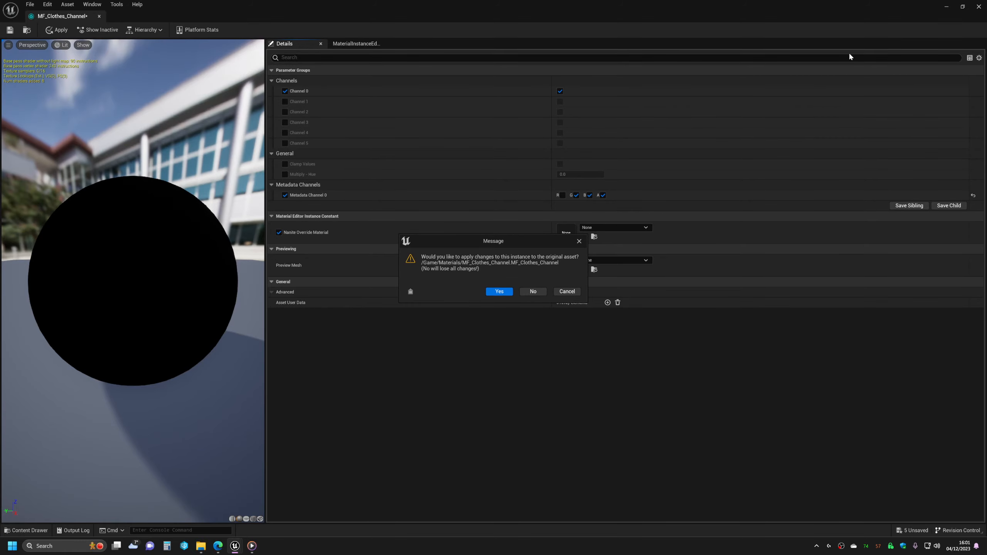
click(499, 292)
Recheck the Metadata Channel 1 mask in MF_Hair_Channel, then select and save the clothes, hair and skin function instances
click(331, 390)
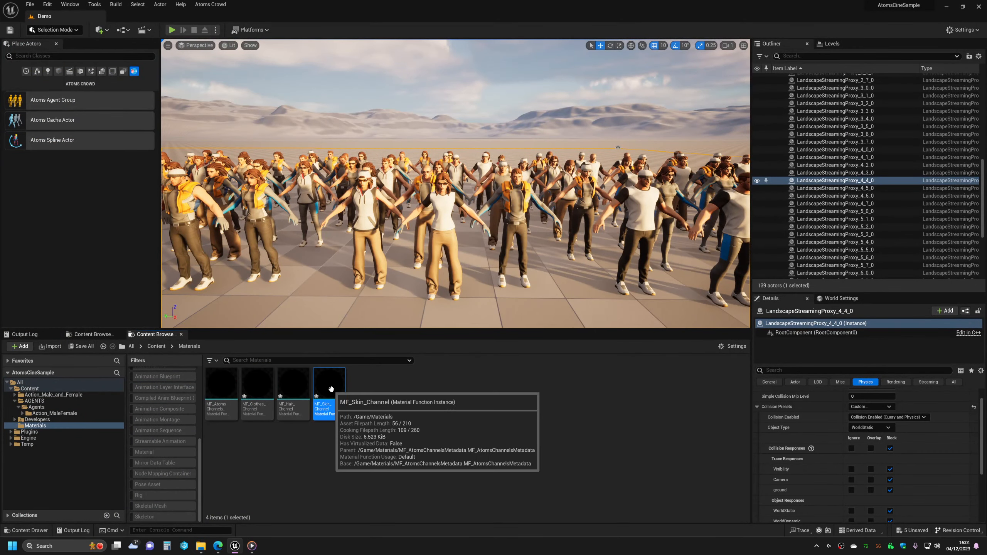
double_click(294, 390)
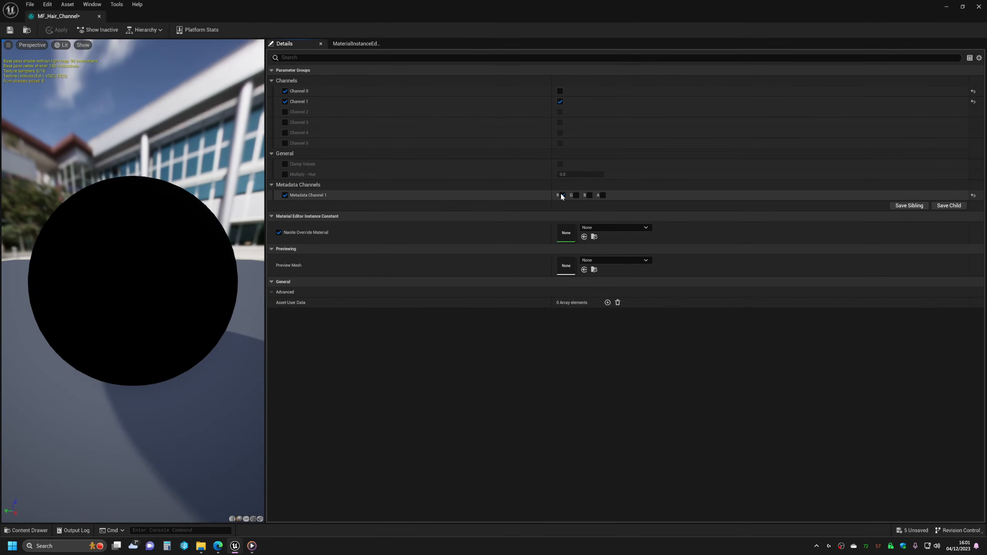
click(979, 7)
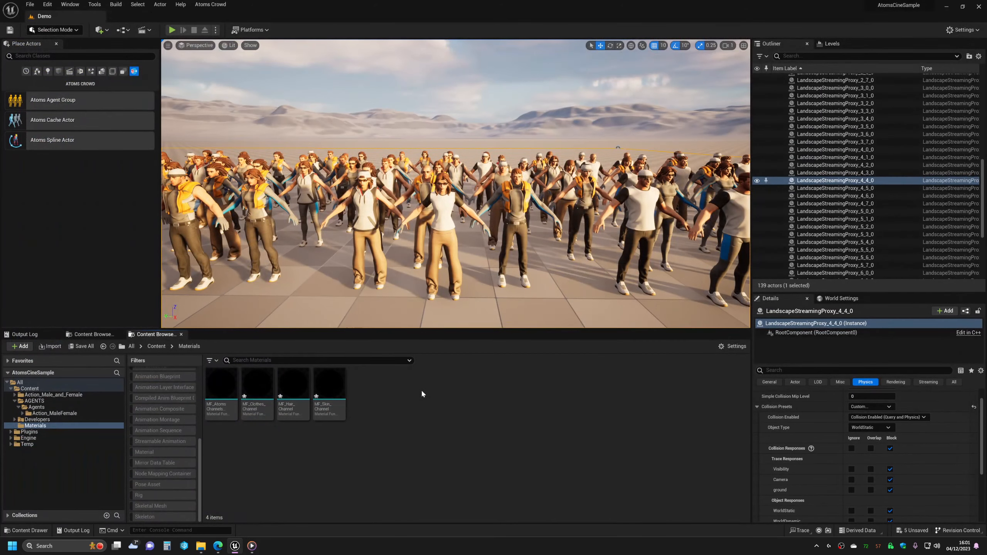
ctrl+click(335, 388)
ctrl+click(253, 389)
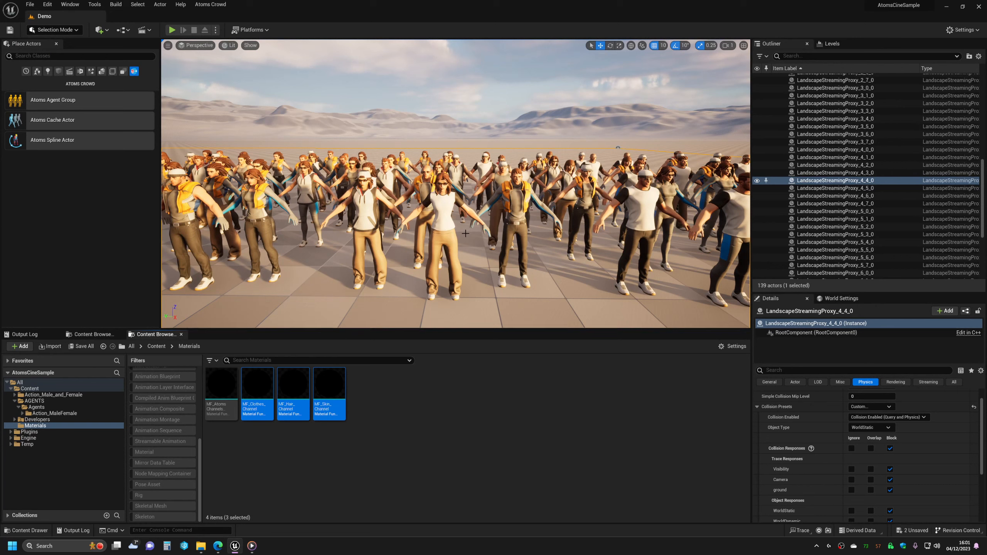
Select the AtomsAgentGroup in the scene and examine the materials on its SK_Female_Upper_Tank component
click(443, 190)
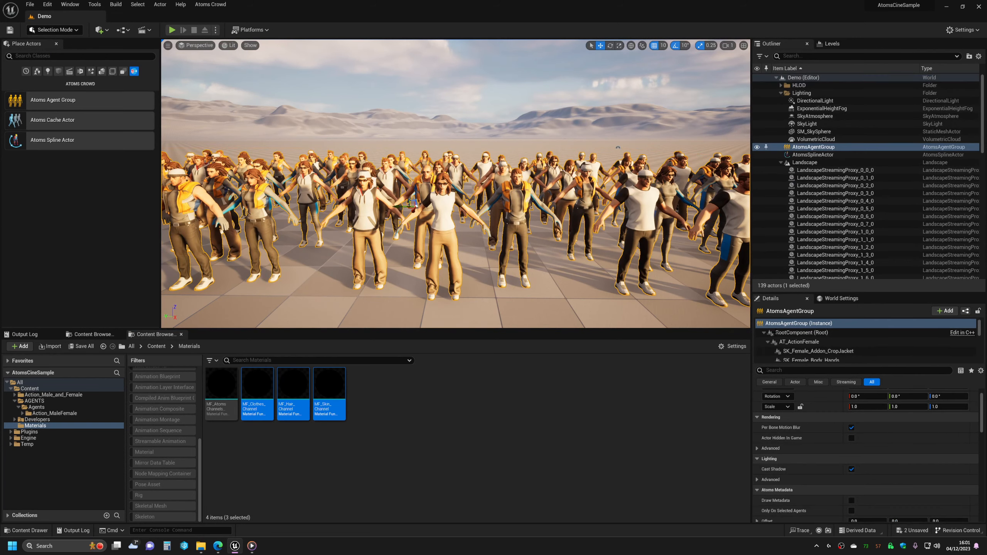
scroll(852, 357, down, 6)
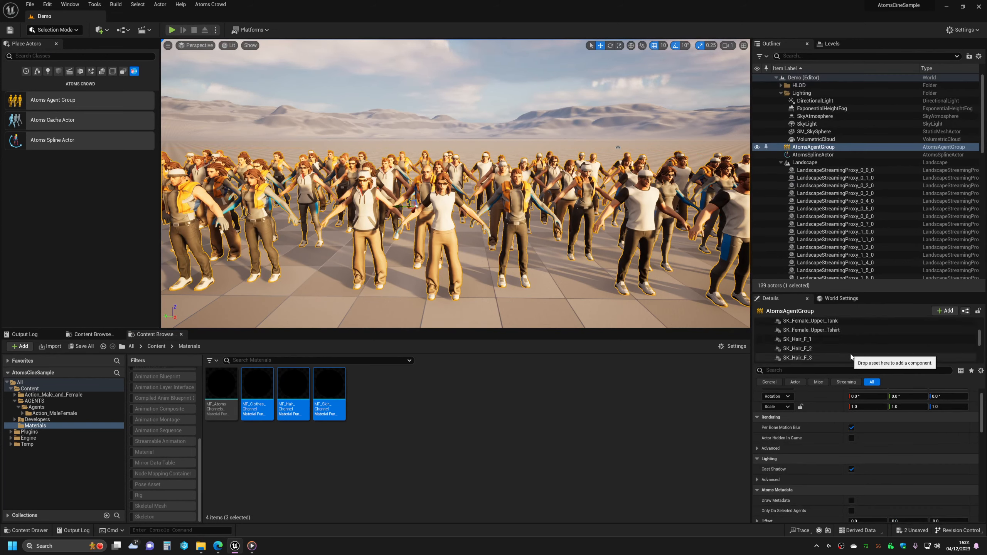
scroll(851, 357, up, 3)
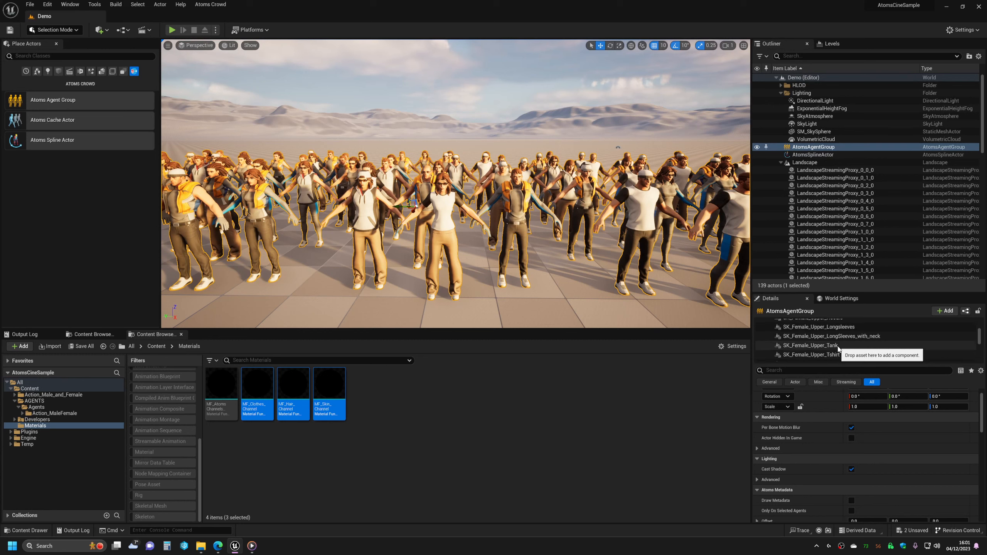
click(842, 355)
scroll(840, 355, up, 4)
scroll(839, 354, up, 5)
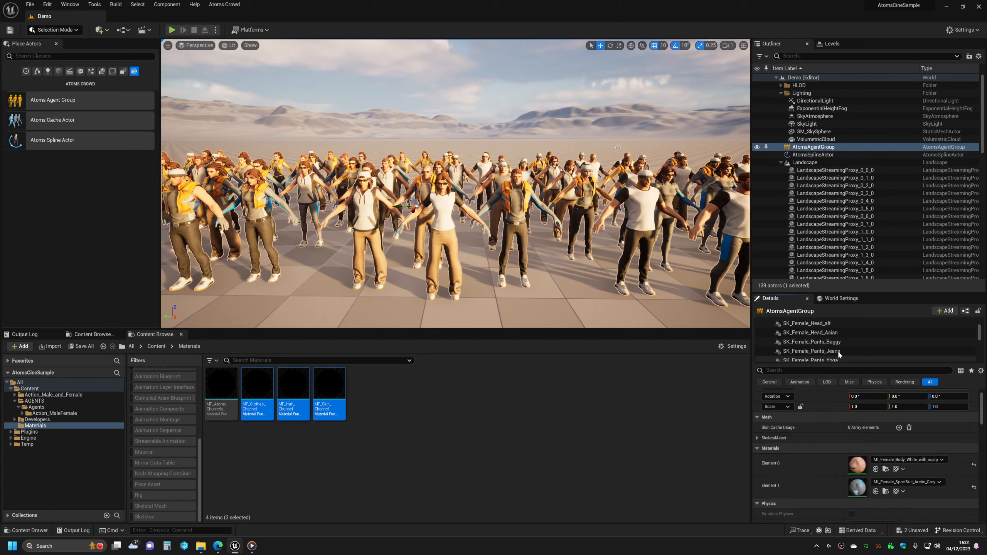
scroll(838, 353, down, 5)
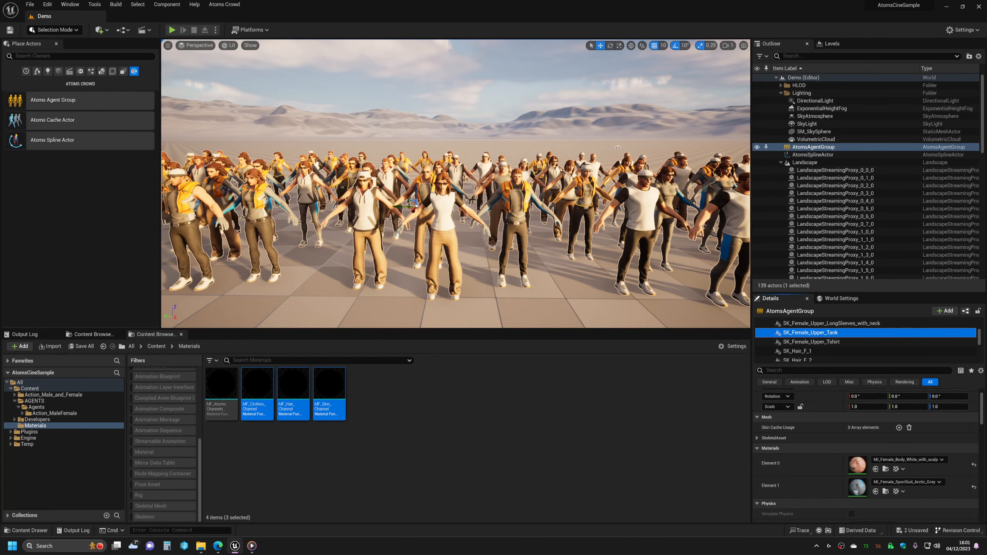
Open the SK_Female_Head skin material's parent M_Body_master_V2, find its MF_Skin_Channel node, and shrink the editor window to reveal the Materials folder
click(444, 191)
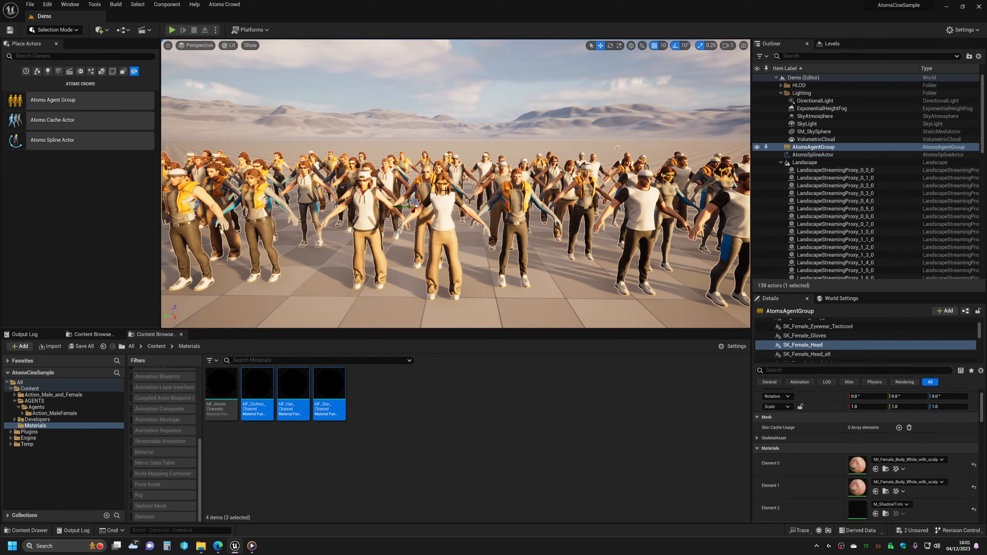
double_click(857, 465)
scroll(553, 330, down, 8)
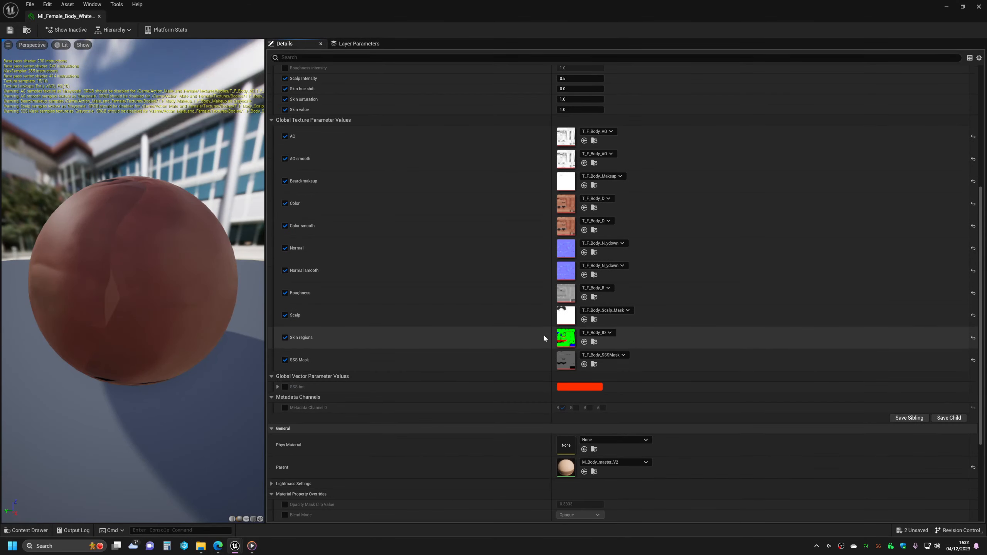
double_click(566, 380)
right_drag(607, 300, 673, 333)
drag(741, 206, 748, 197)
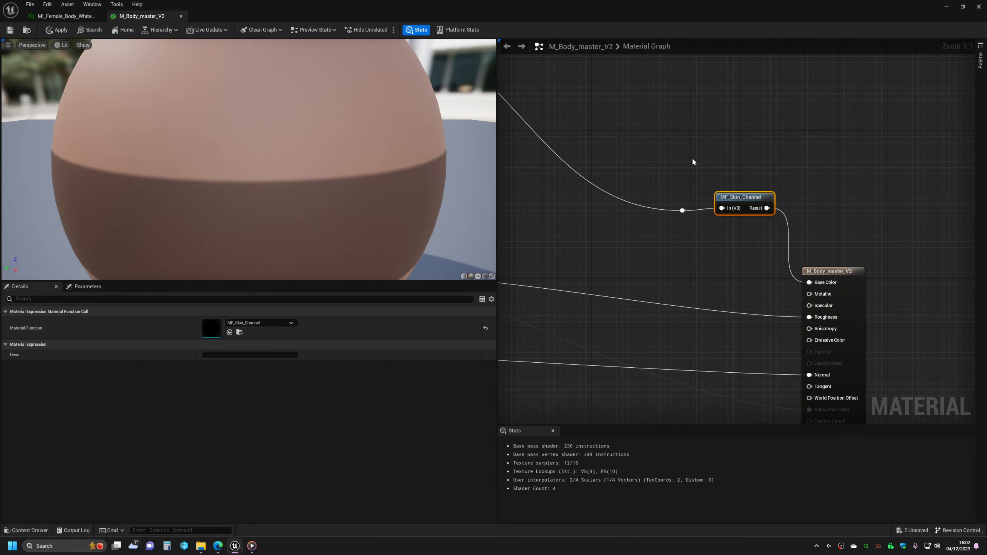
double_click(629, 9)
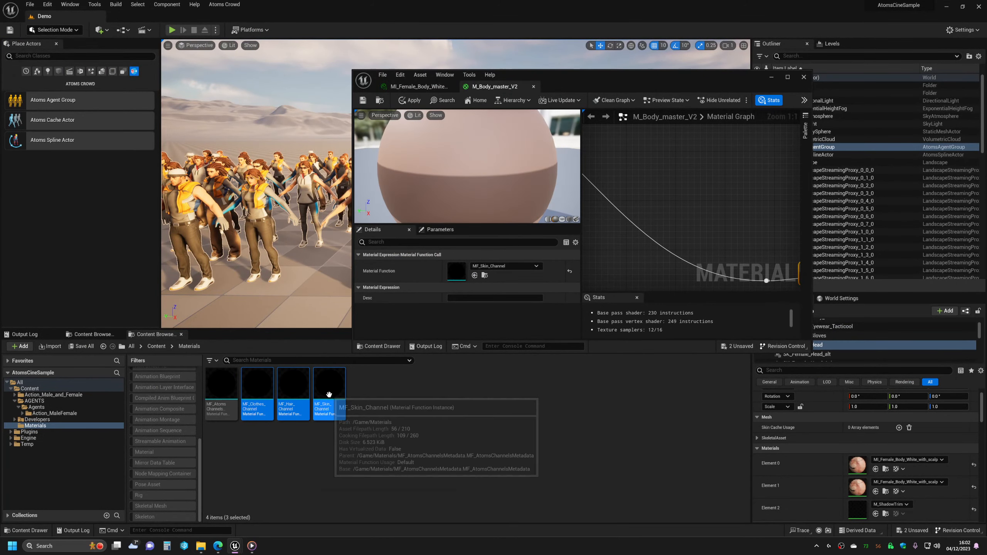
drag(329, 395, 700, 204)
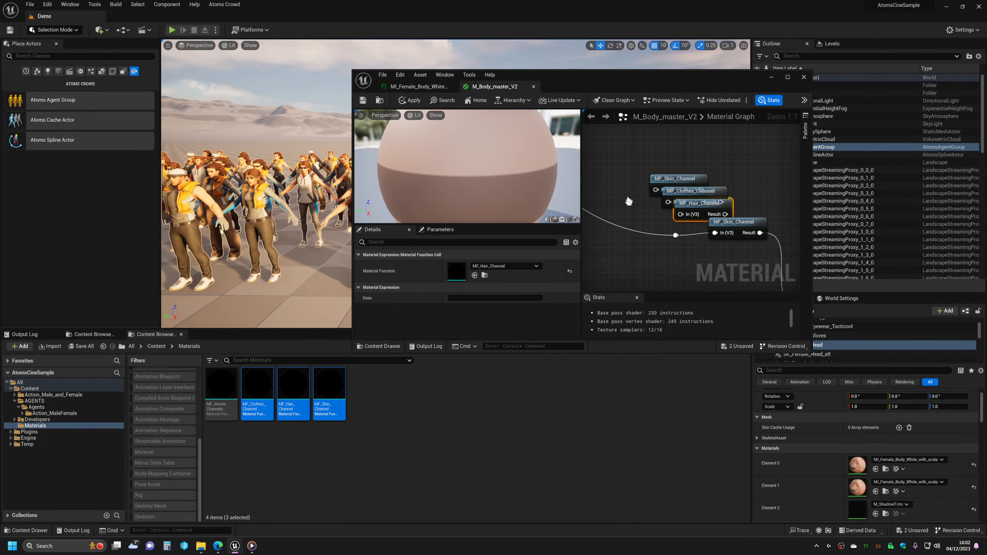
right_drag(629, 201, 628, 199)
key(Delete)
drag(704, 202, 737, 230)
key(Delete)
click(442, 437)
Add MF_Skin_Channel to the M_Body_master_V2 graph, wired between the colour reroute node and the Base Color input
drag(337, 393, 662, 179)
drag(674, 170, 740, 240)
drag(761, 229, 792, 229)
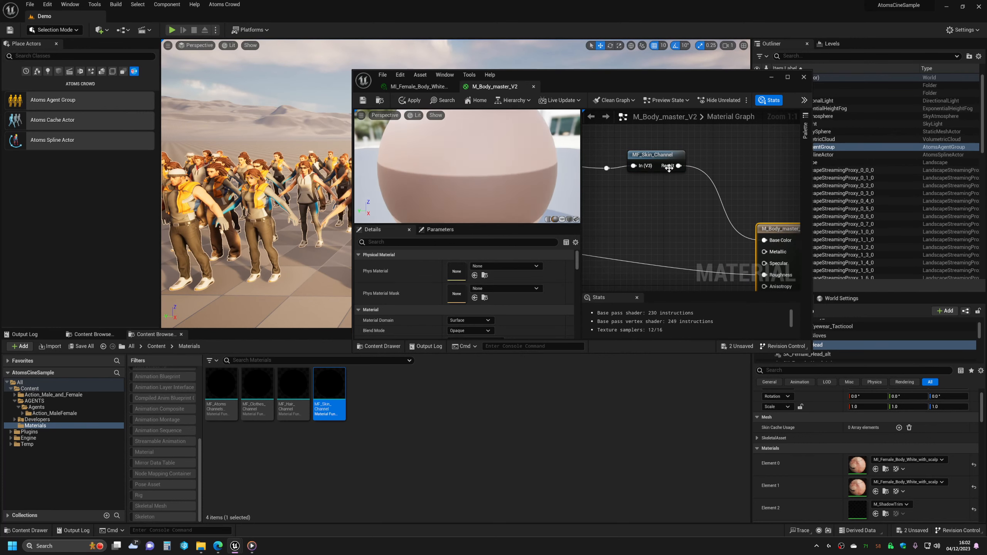
drag(669, 158, 688, 159)
right_drag(671, 201, 727, 258)
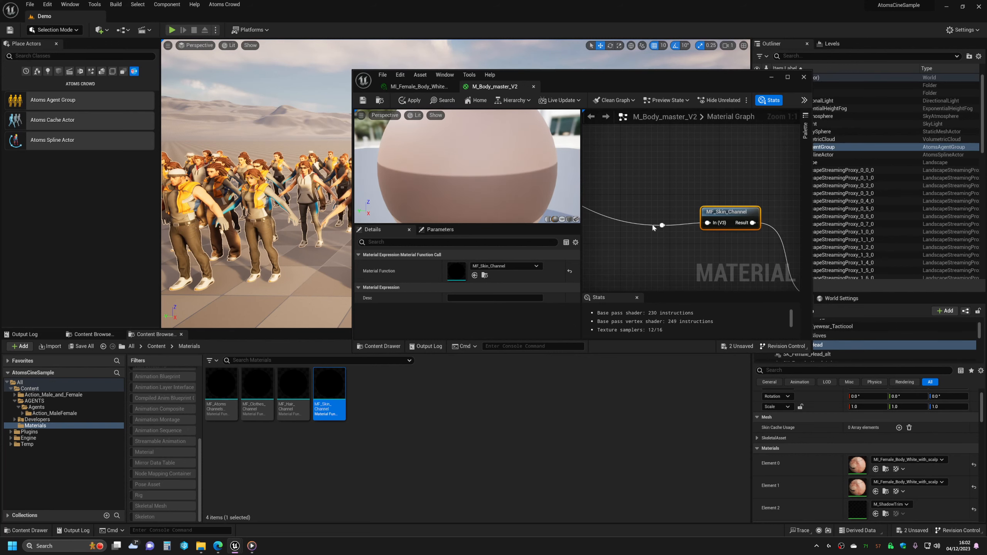
Apply and save the changes to M_Body_master_V2, then close the material editor
click(412, 100)
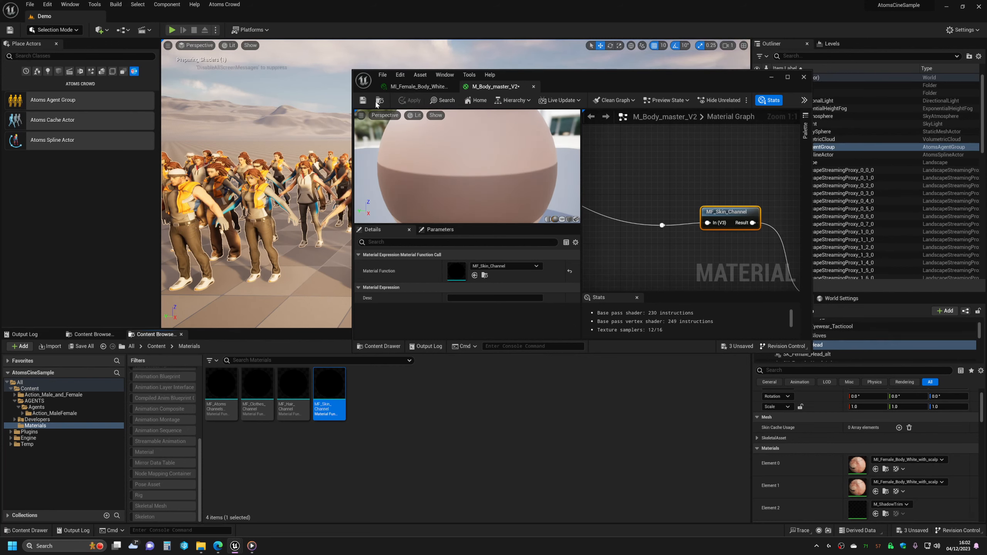
click(362, 102)
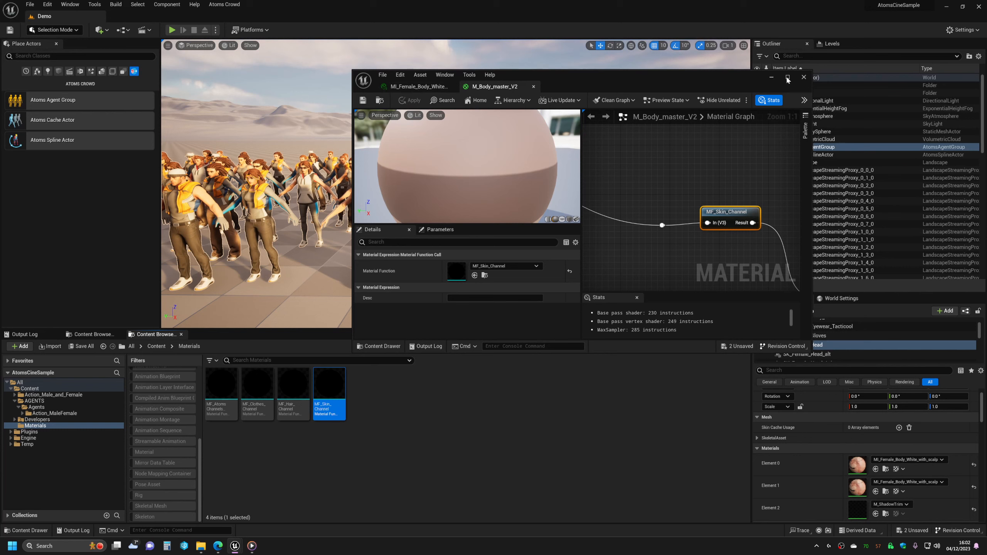
click(804, 77)
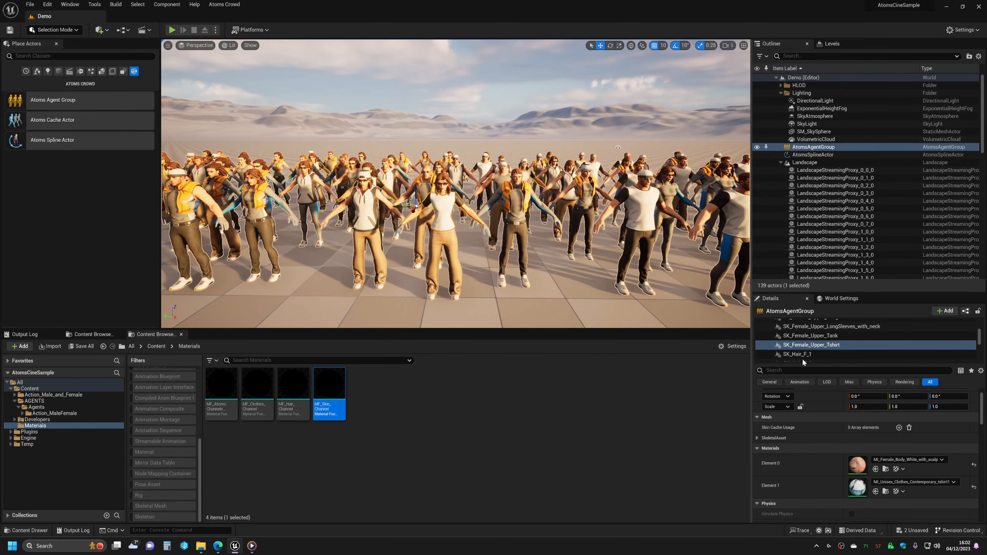
Open the T-shirt material's parent M_Unisex_Clothes_master, shift its MF_Clothes_Channel node slightly, and close it applying the changes
double_click(858, 486)
scroll(594, 281, down, 10)
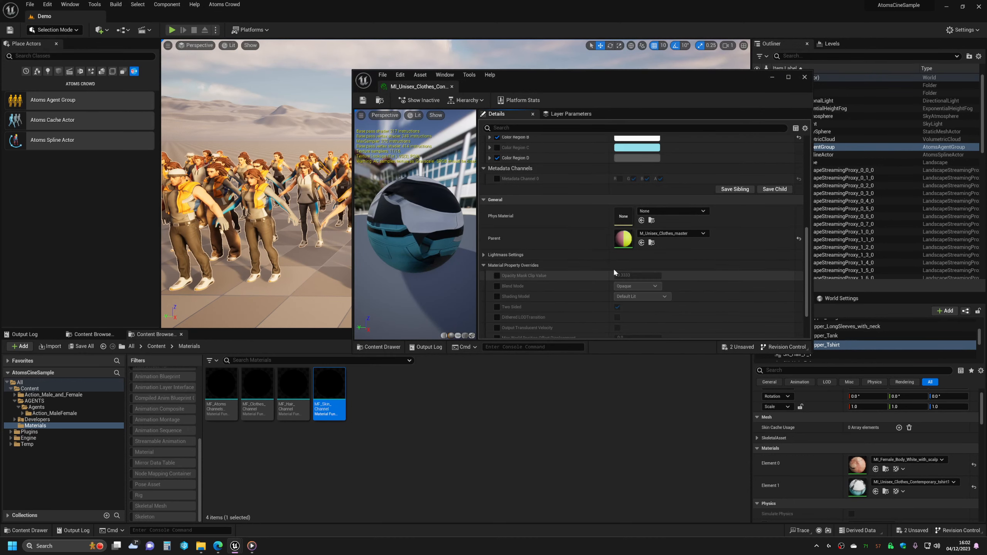
double_click(624, 239)
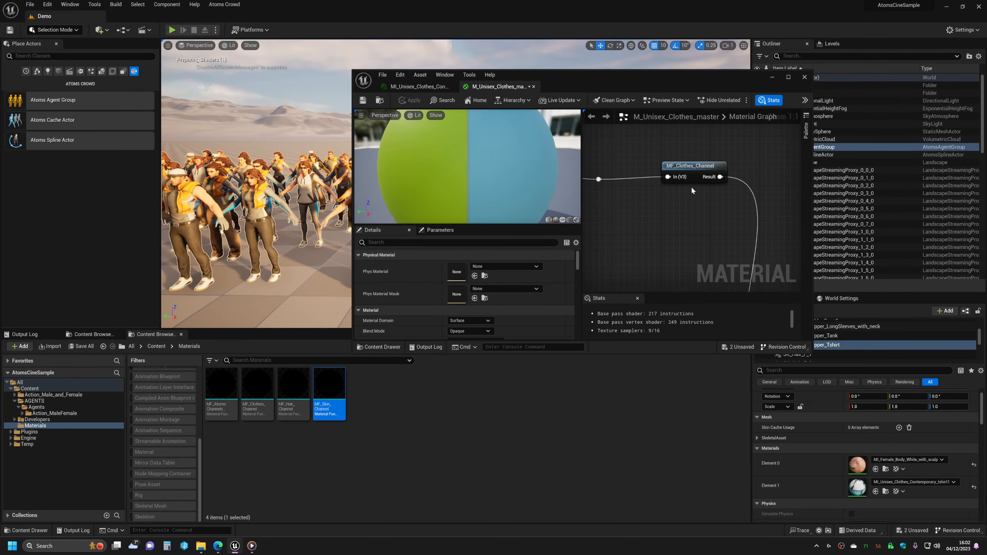
drag(685, 167, 686, 173)
right_drag(667, 207, 681, 209)
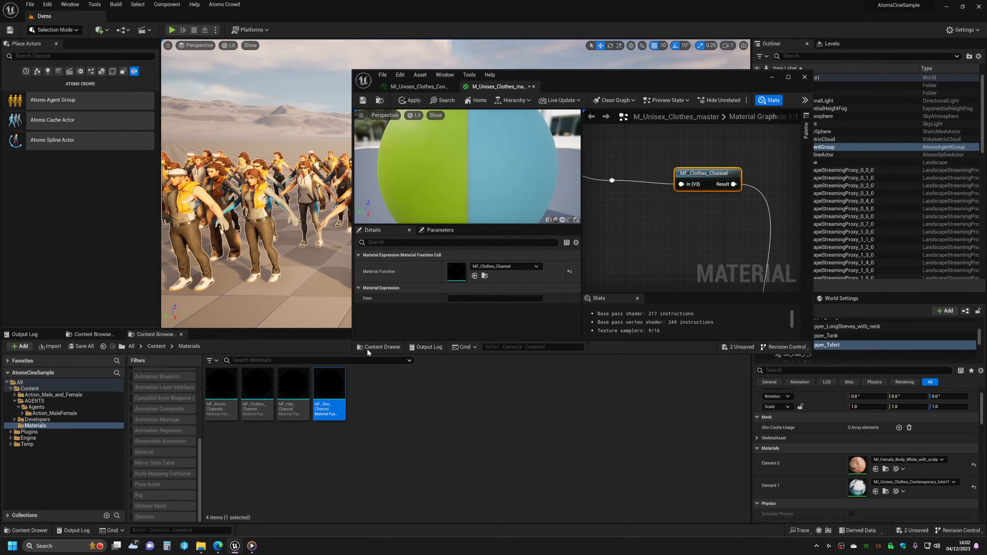
click(804, 78)
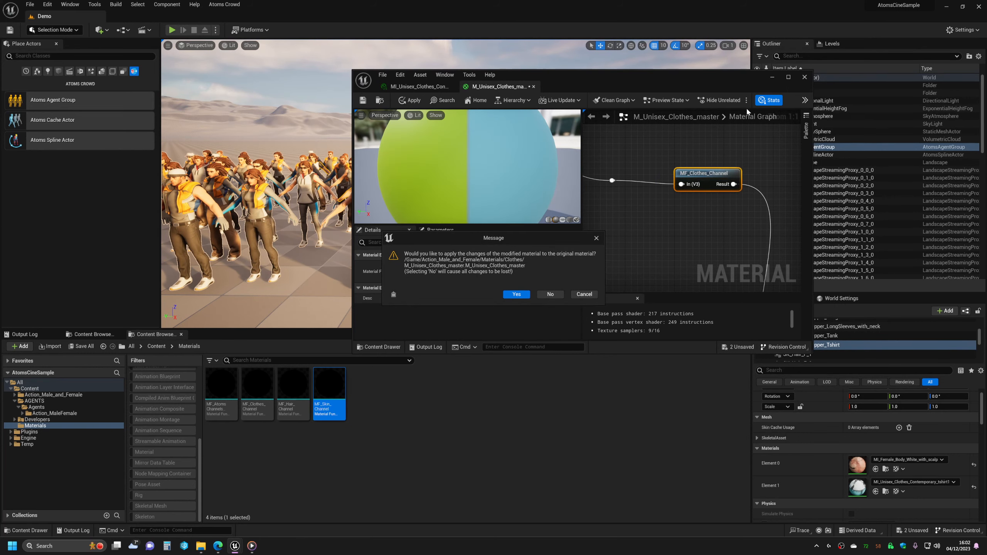
click(514, 294)
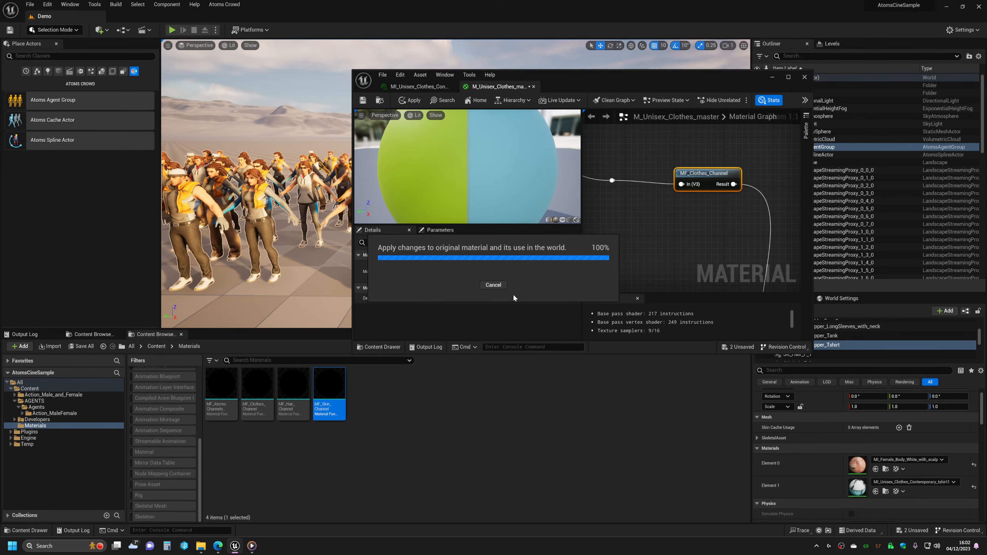
Look up the Create Function Instance action for MF_AtomsChannelsMetadata without running it, leaving the function selected
right_click(221, 397)
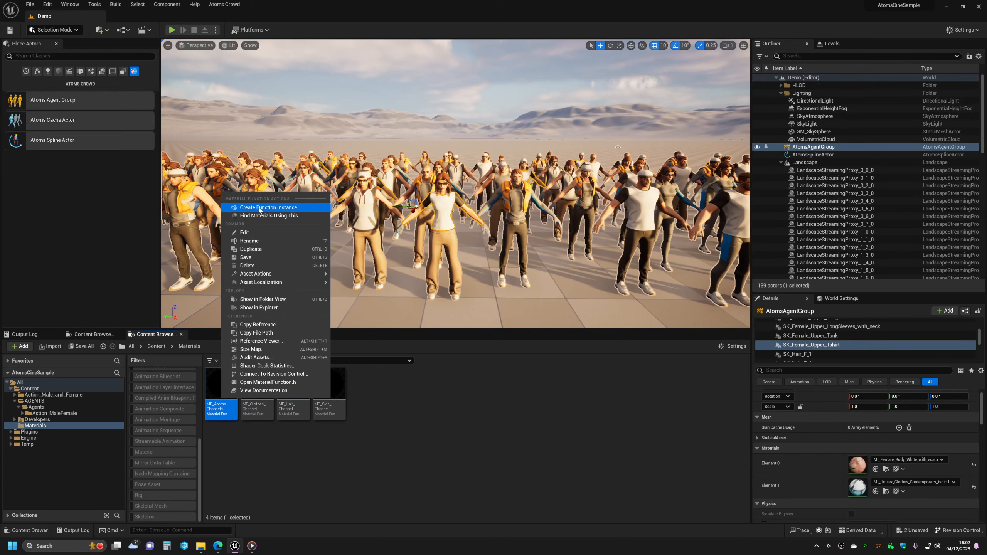
click(467, 443)
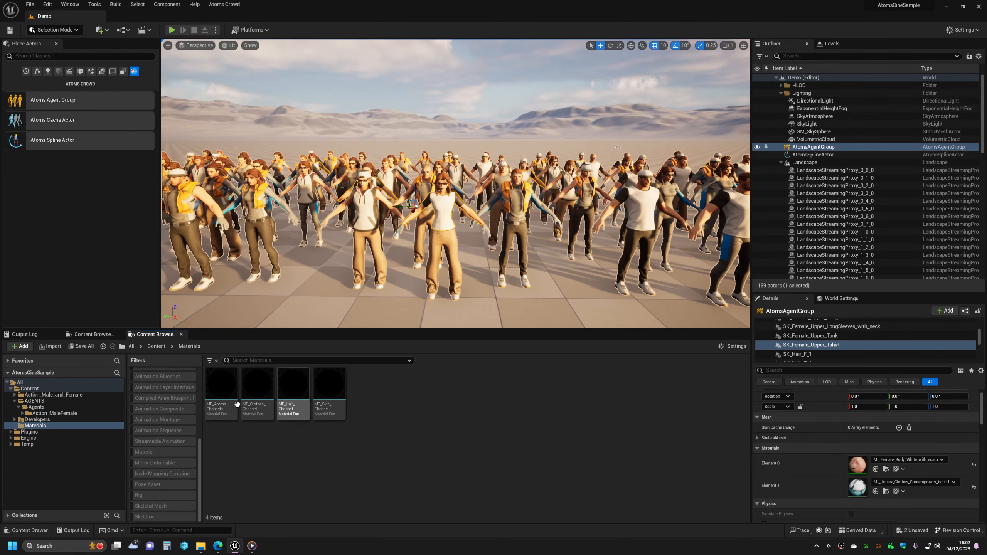
click(222, 400)
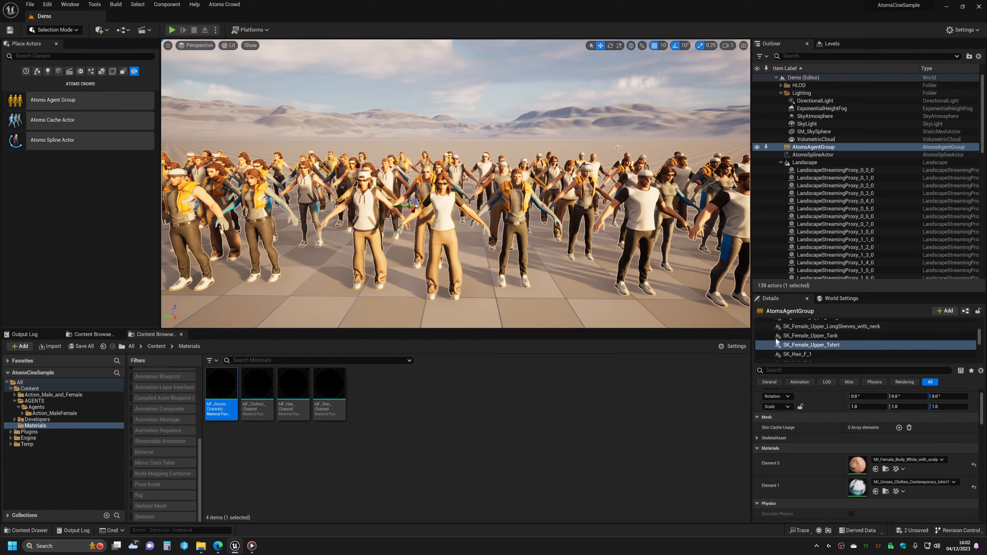
Open the SK_Female_Upper_Tshirt clothes material instance to examine its Channels and General parameters, then close it
double_click(857, 487)
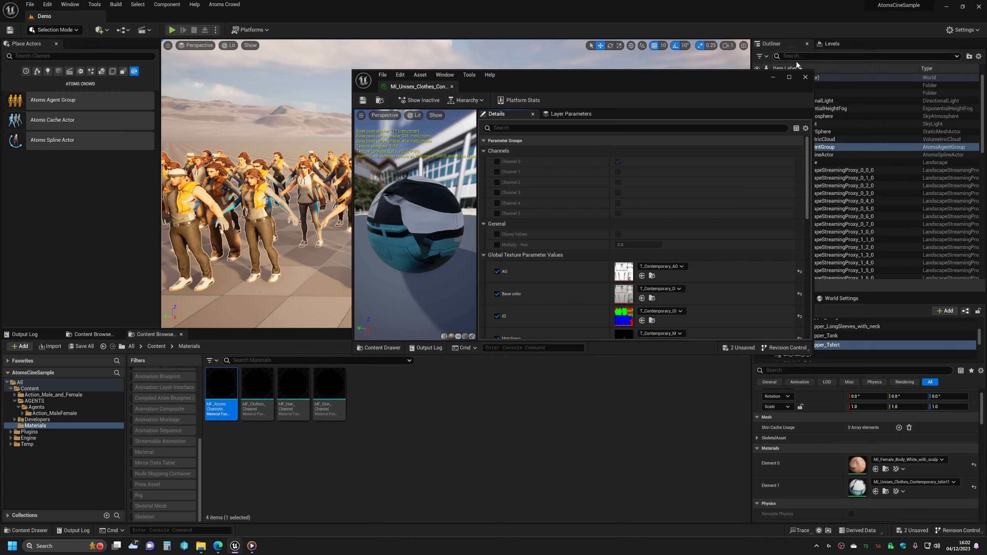
click(805, 77)
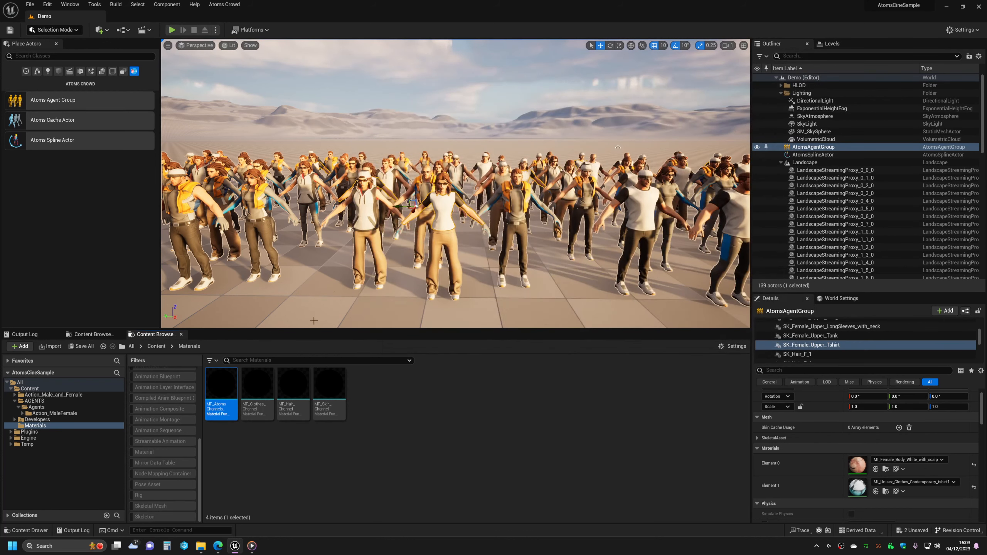
Add an Add Metadata Behaviour component to AtomsAgentGroup and select it in the component list
click(329, 386)
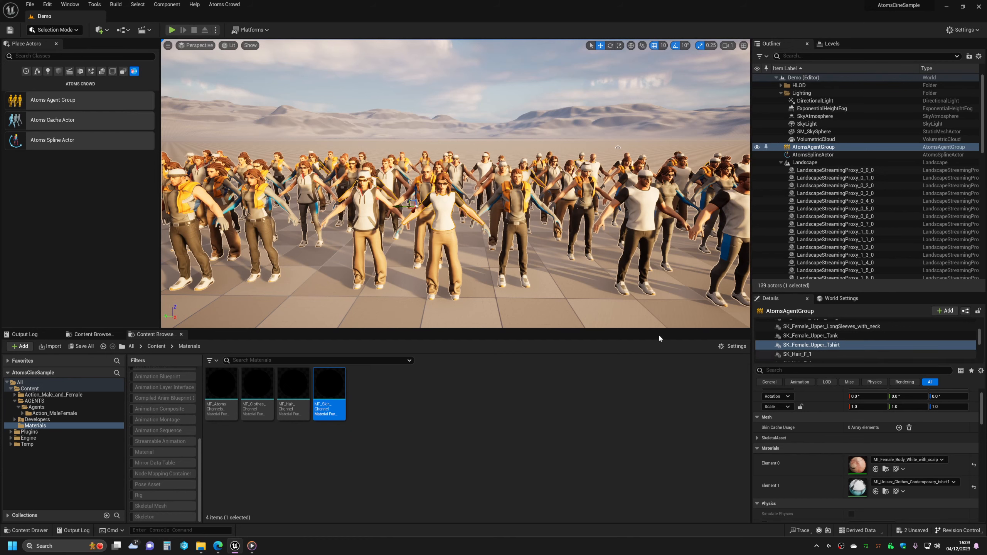
right_drag(505, 186, 505, 171)
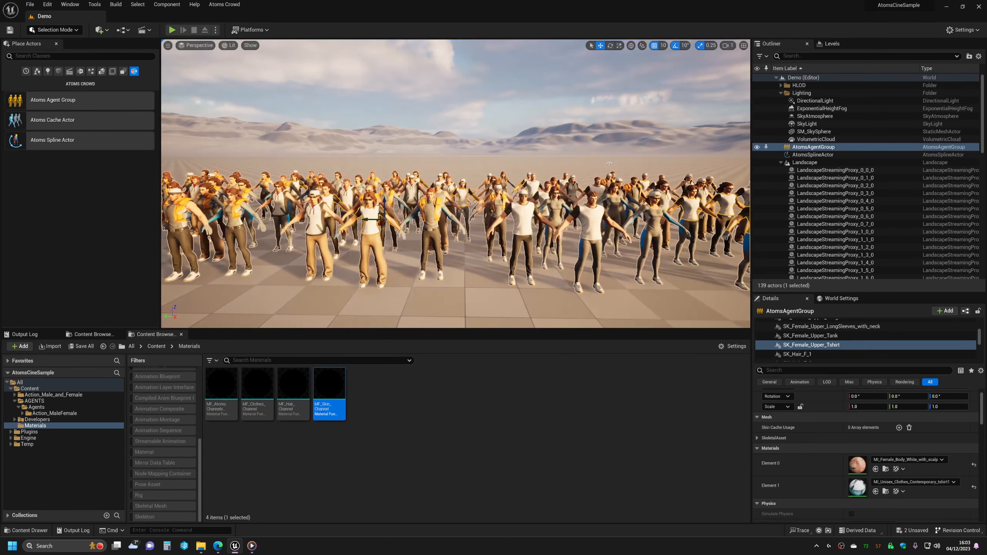
scroll(843, 341, down, 5)
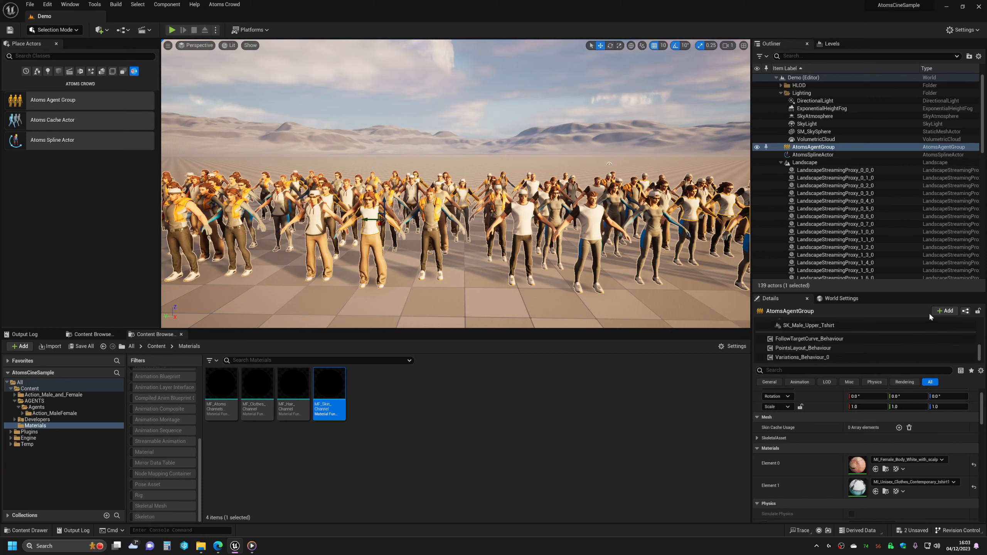
click(945, 311)
text(meta)
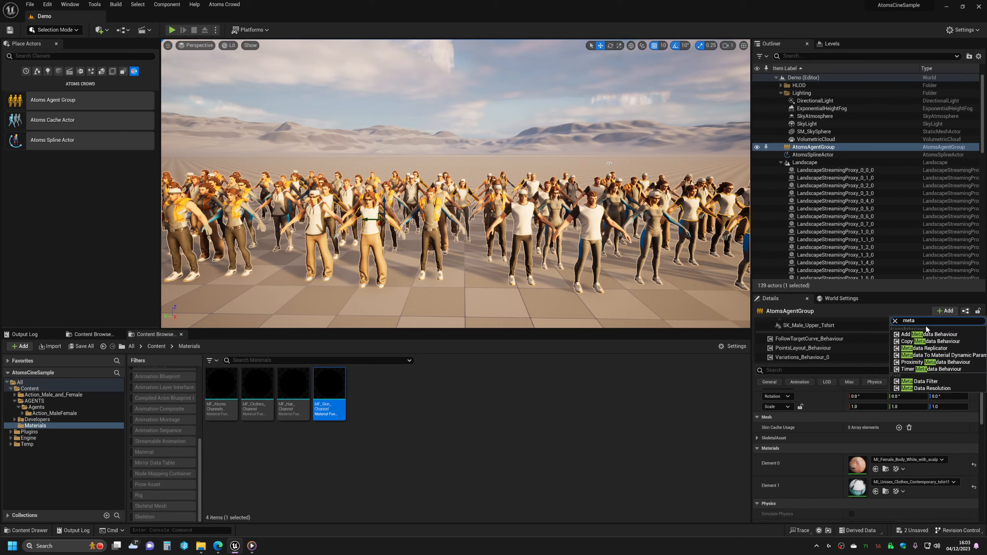
click(936, 336)
click(816, 348)
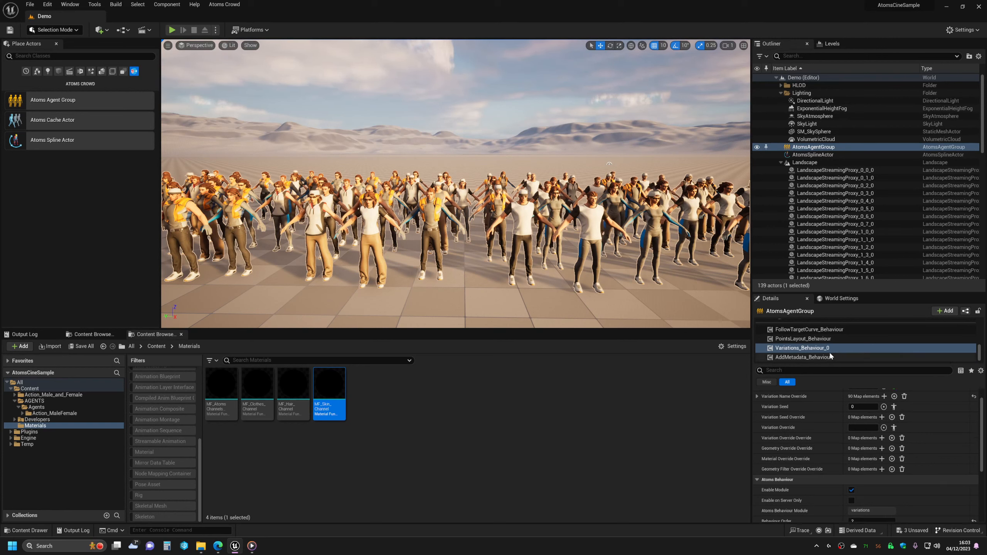
click(849, 357)
Add two more Add Metadata Behaviour components to AtomsAgentGroup
click(945, 311)
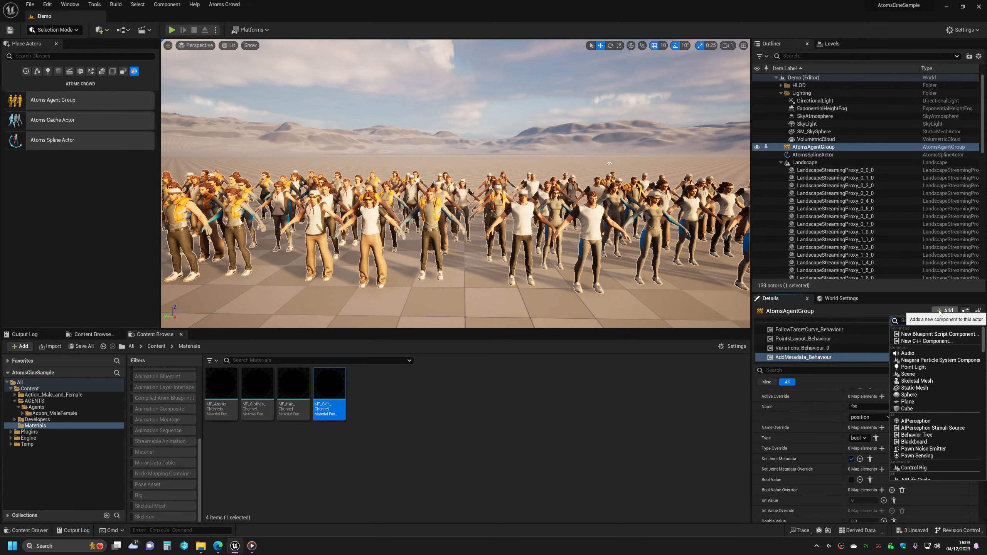
text(mea)
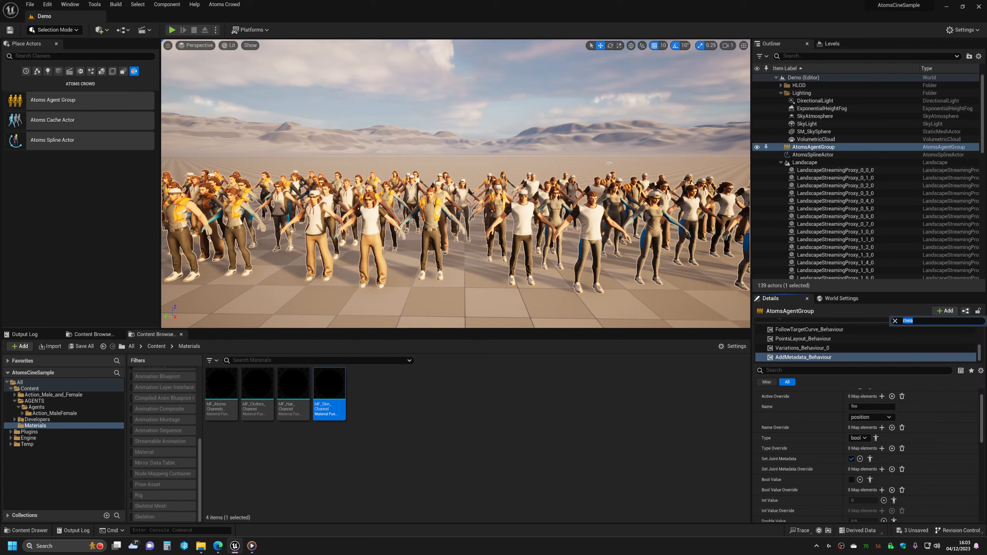
text(etadata)
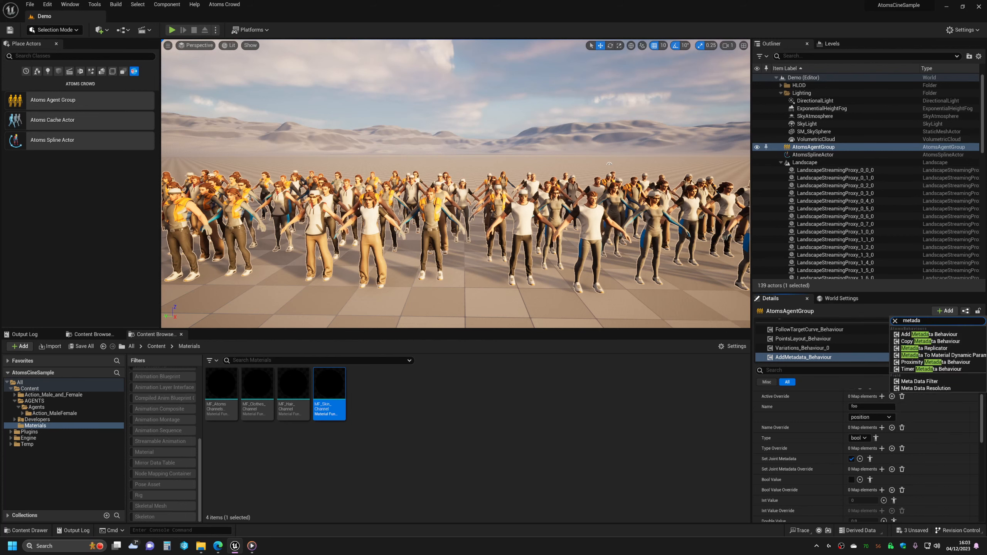
click(935, 335)
click(817, 352)
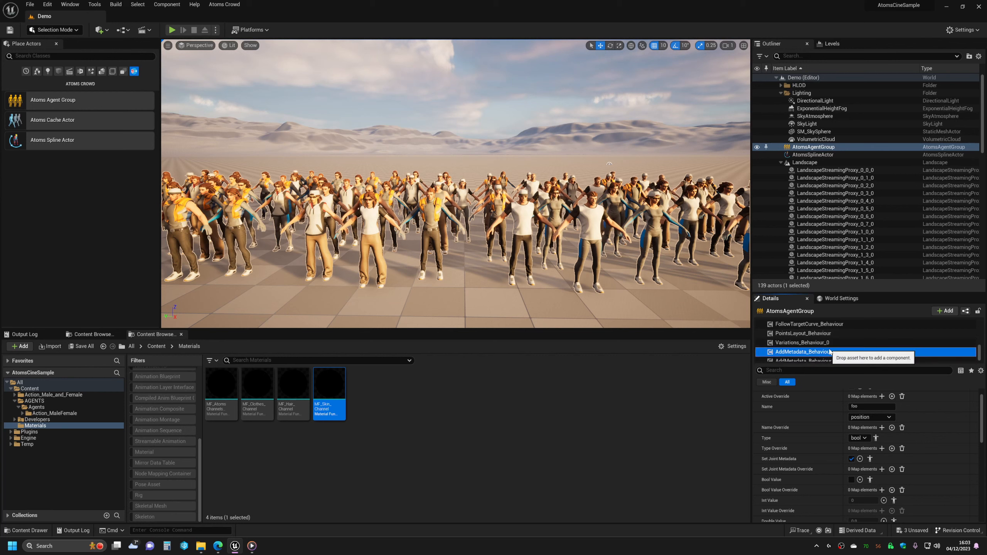
click(945, 311)
text(me)
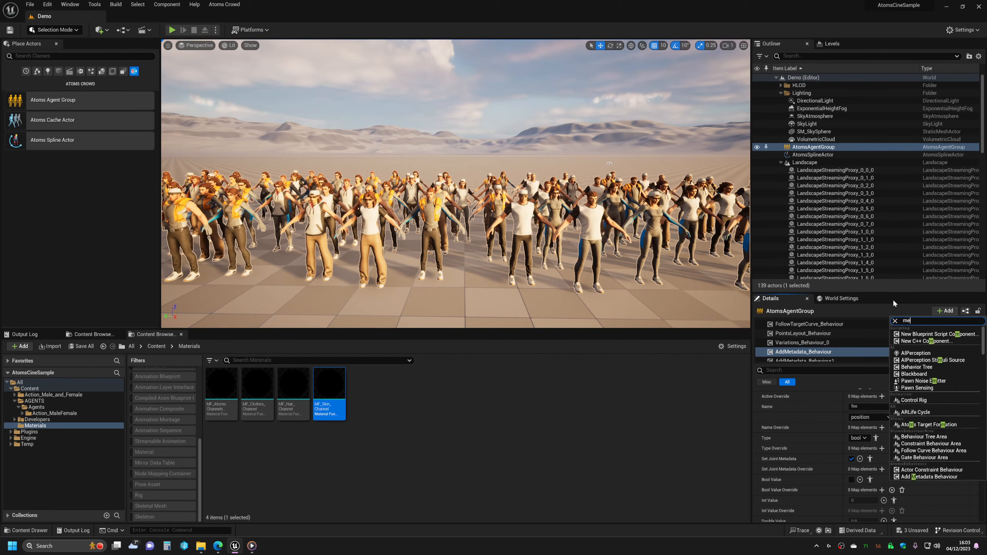
text(tada)
click(935, 335)
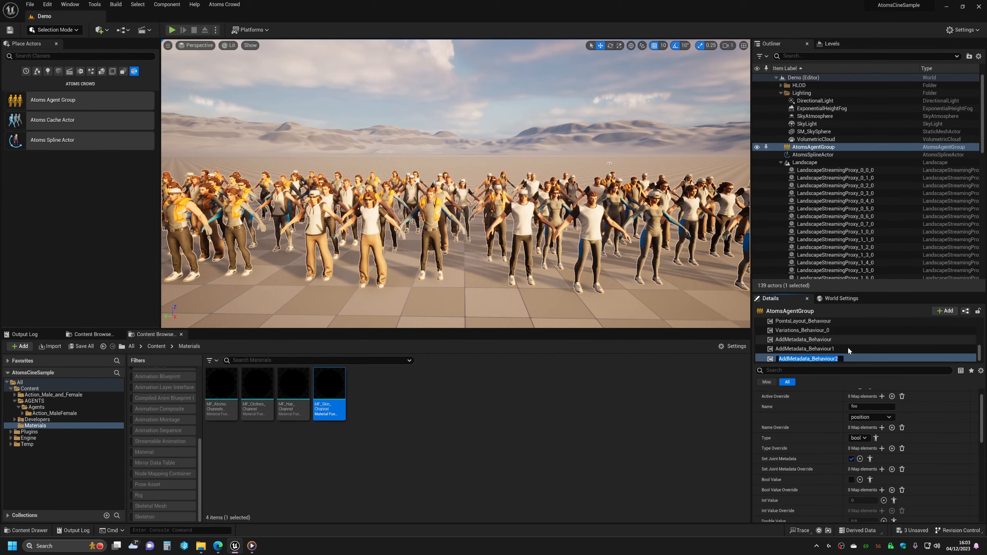
Check the metadata channel in MF_Skin_Channel, minimize it, and name the metadata of AddMetadata_Behaviour skin
click(826, 342)
scroll(822, 411, up, 1)
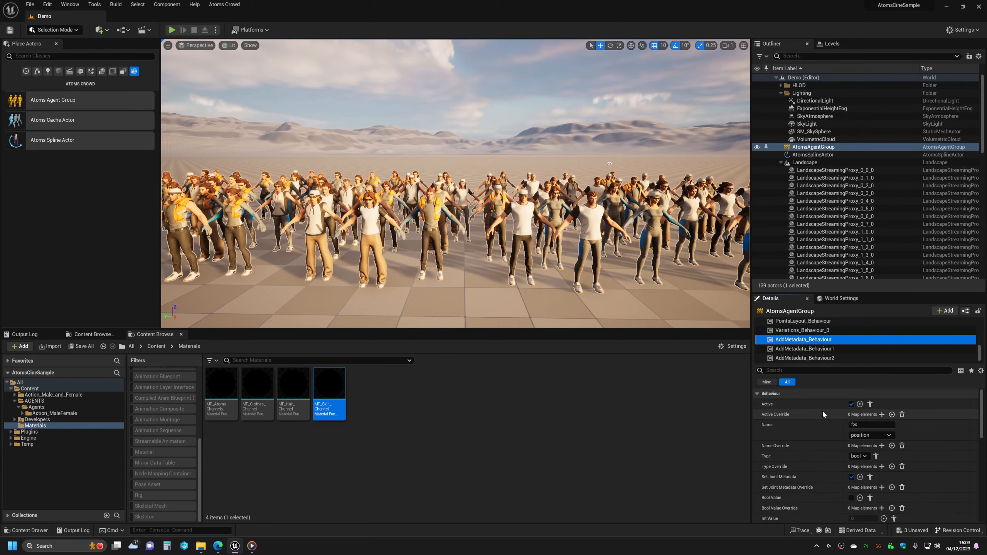
double_click(331, 396)
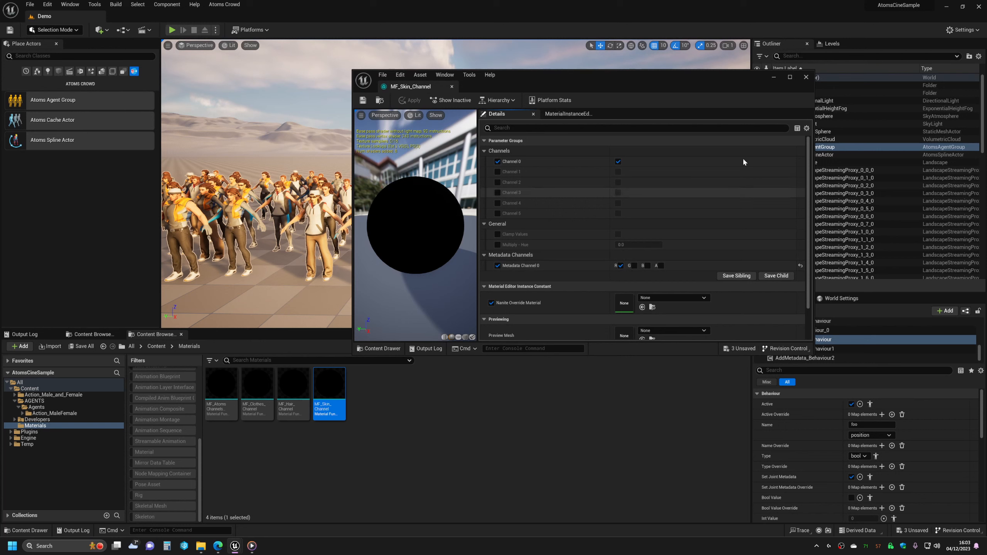
click(774, 77)
click(861, 424)
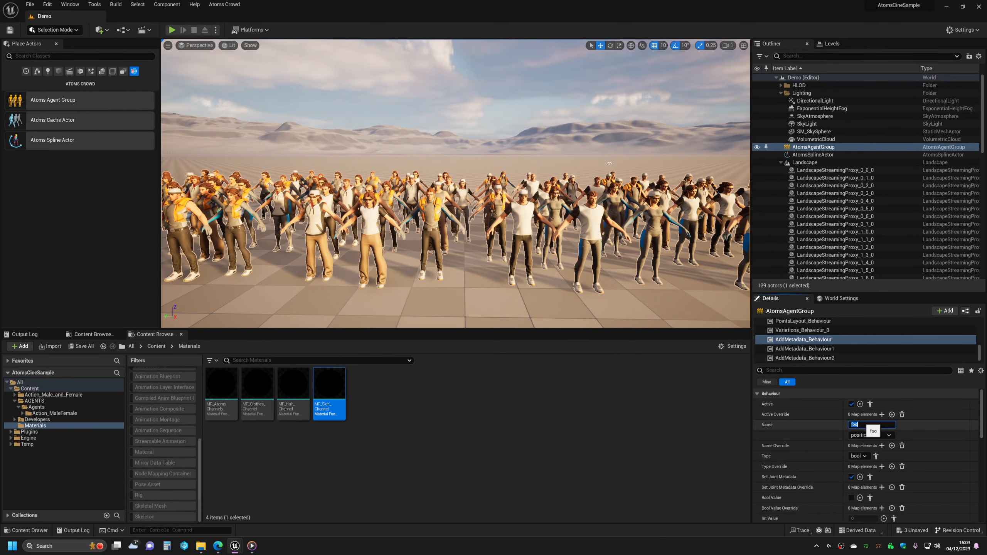
text(skin)
key(Return)
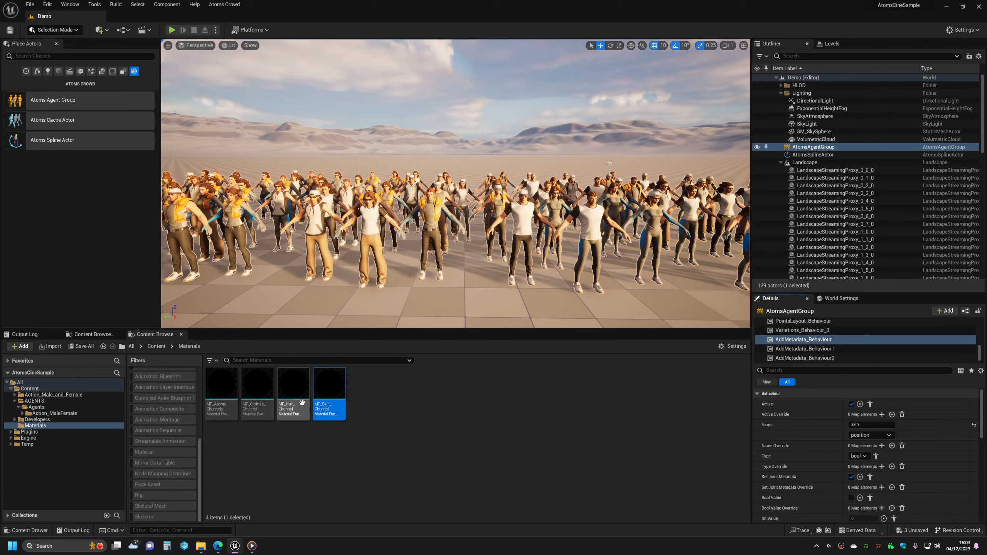
click(257, 405)
double_click(257, 405)
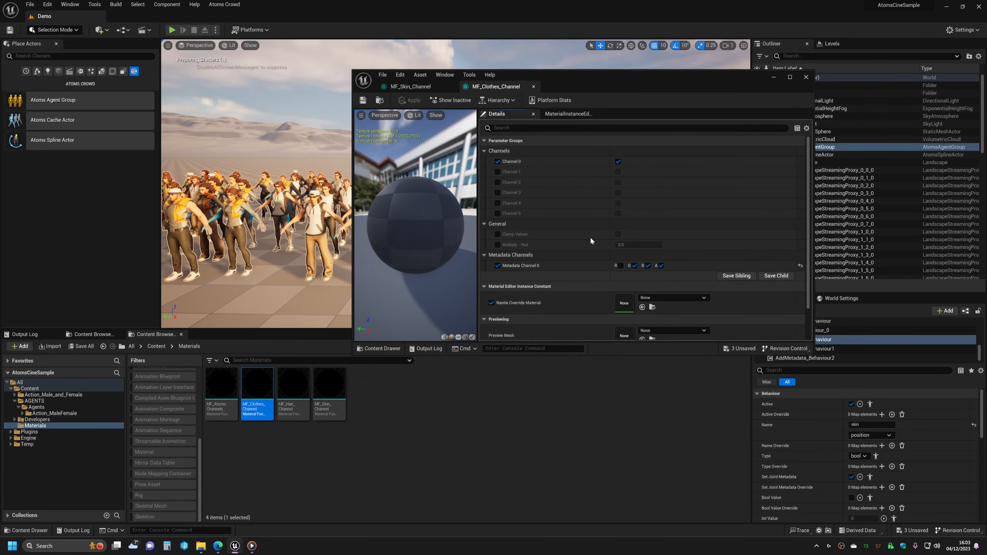
click(774, 78)
click(871, 425)
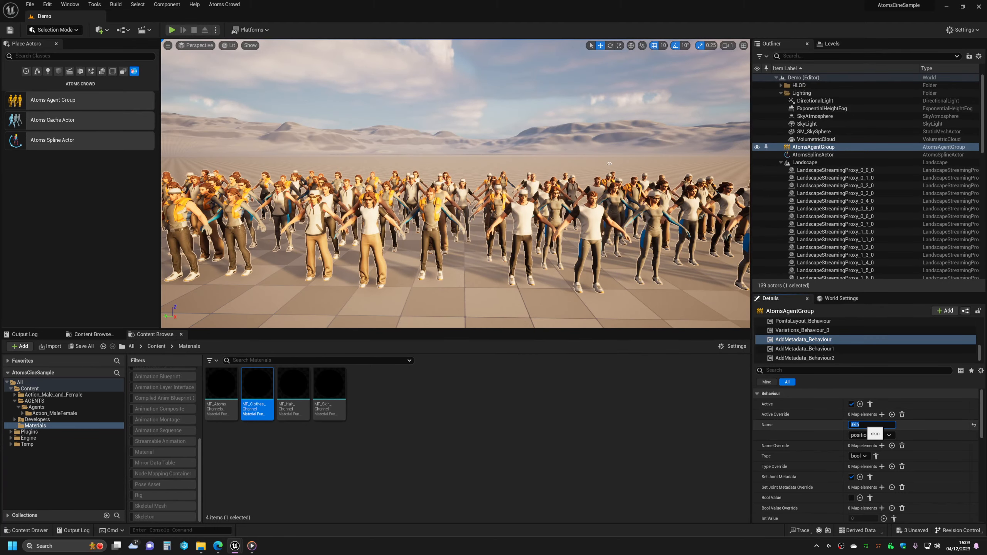
text(clothes)
click(818, 349)
click(817, 340)
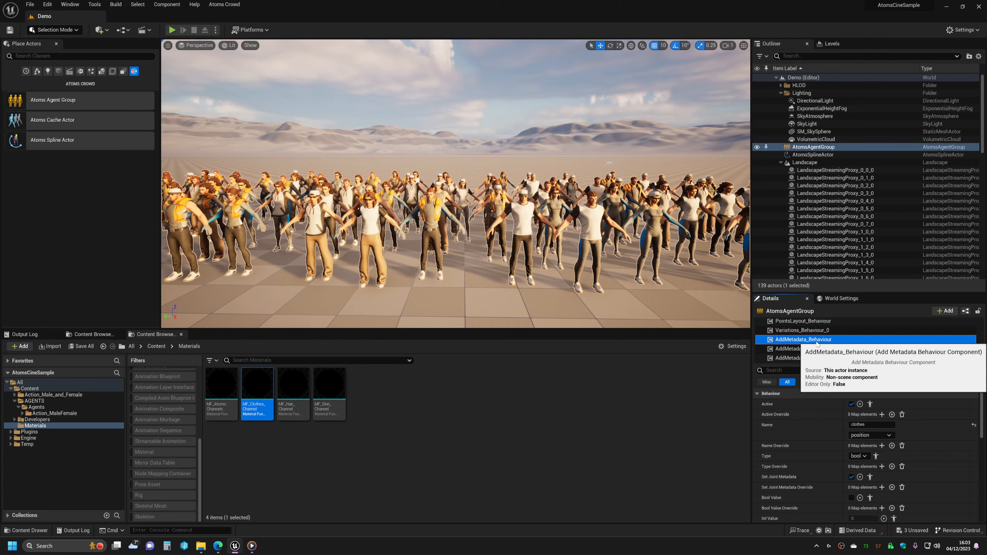
Set the metadata name of AddMetadata_Behaviour back to skin and its type to double
click(856, 424)
text(skin)
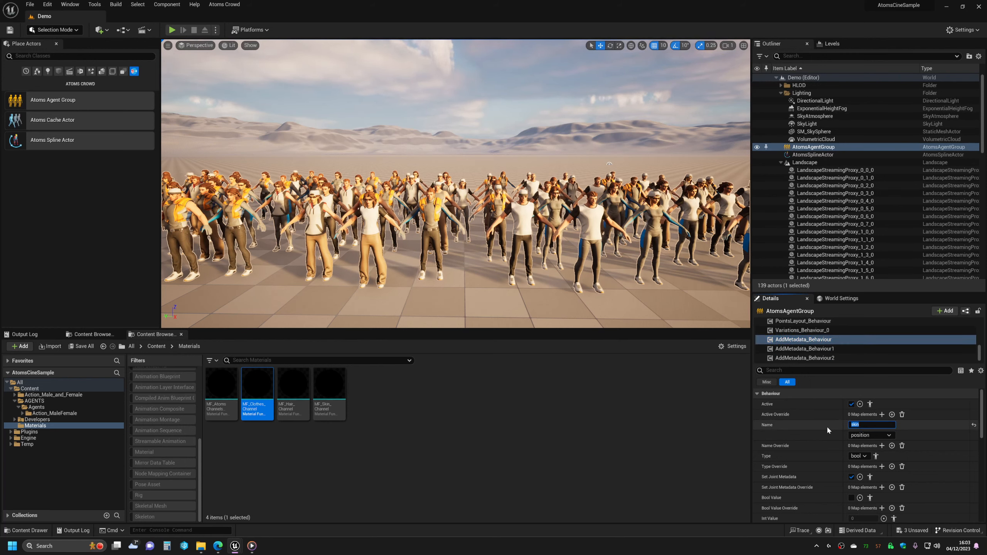
click(866, 456)
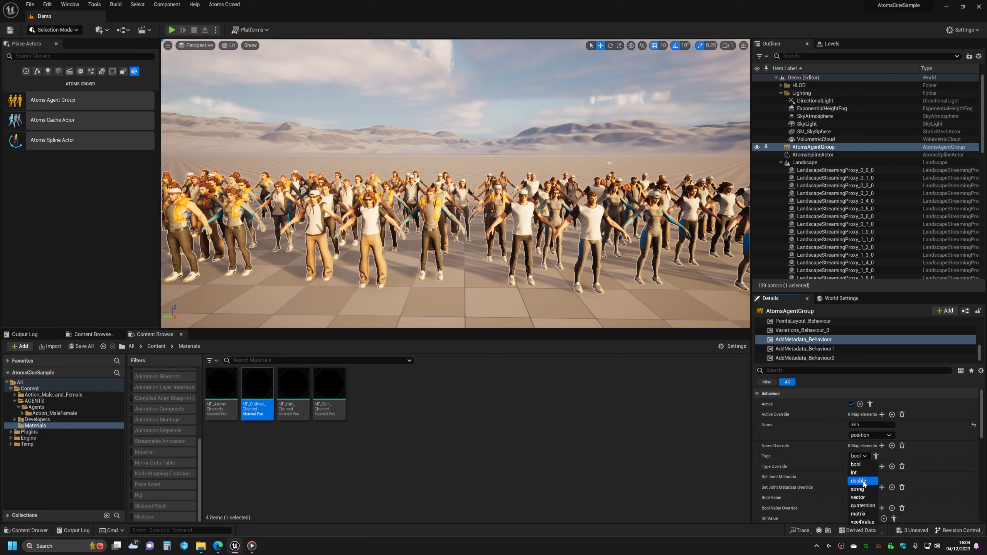
click(864, 484)
Set AddMetadata_Behaviour1's metadata name to clothes and its type to vector
click(805, 349)
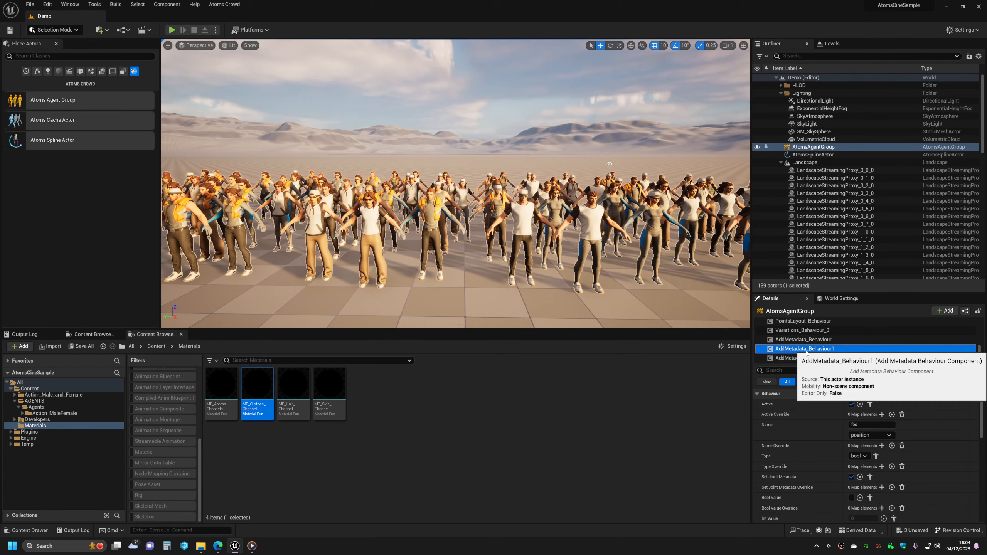
click(858, 425)
key(ctrl+a)
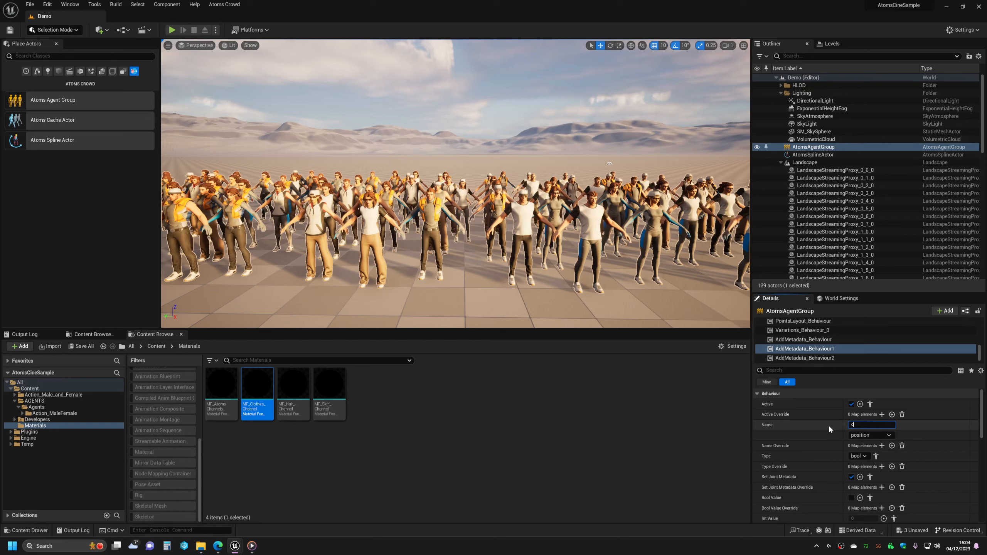
key(Return)
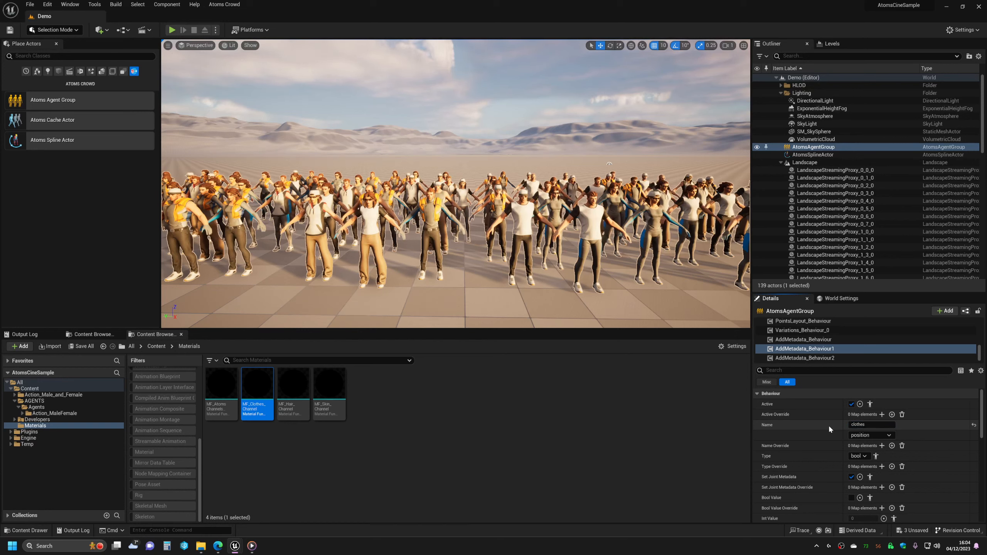
click(858, 456)
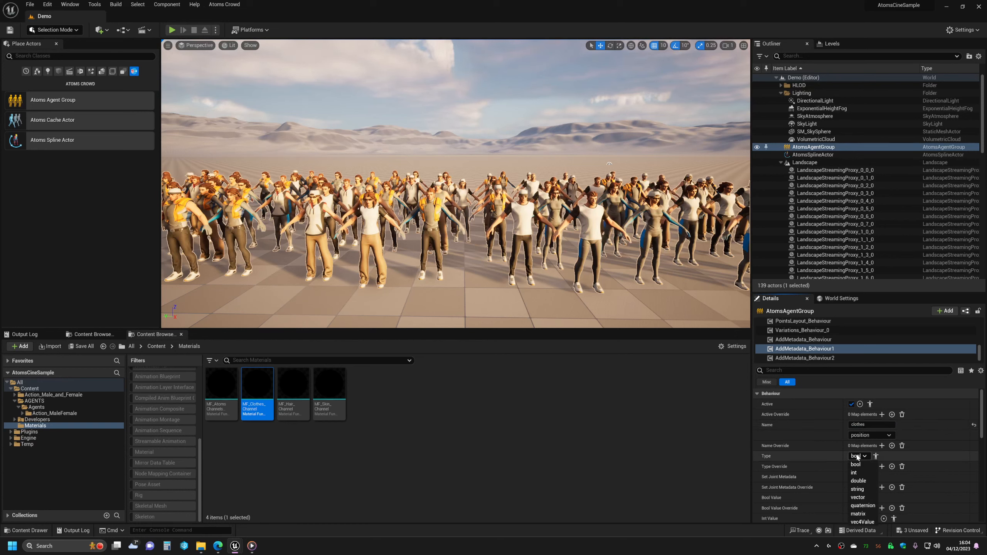
click(864, 498)
Set AddMetadata_Behaviour2's metadata name to hair and its type to double
click(812, 358)
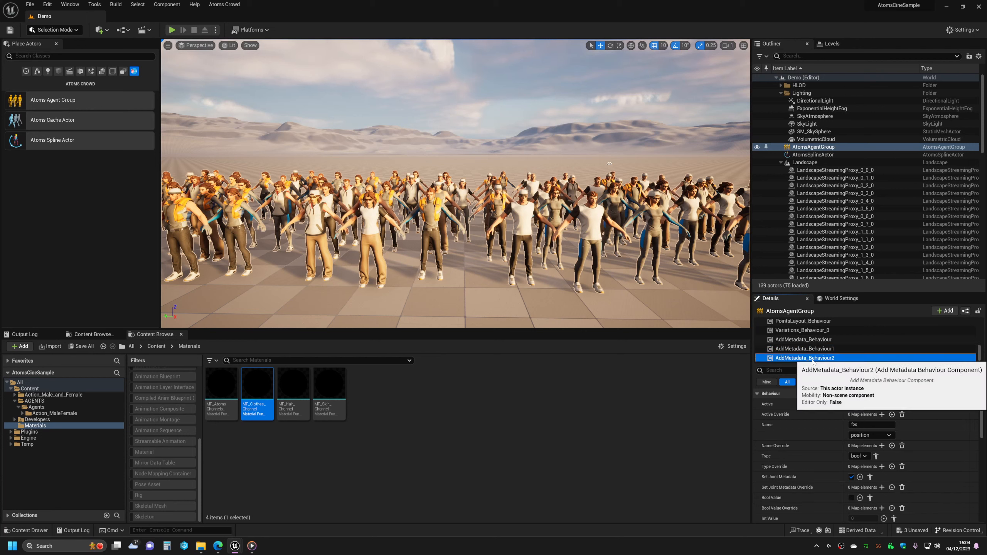
click(860, 425)
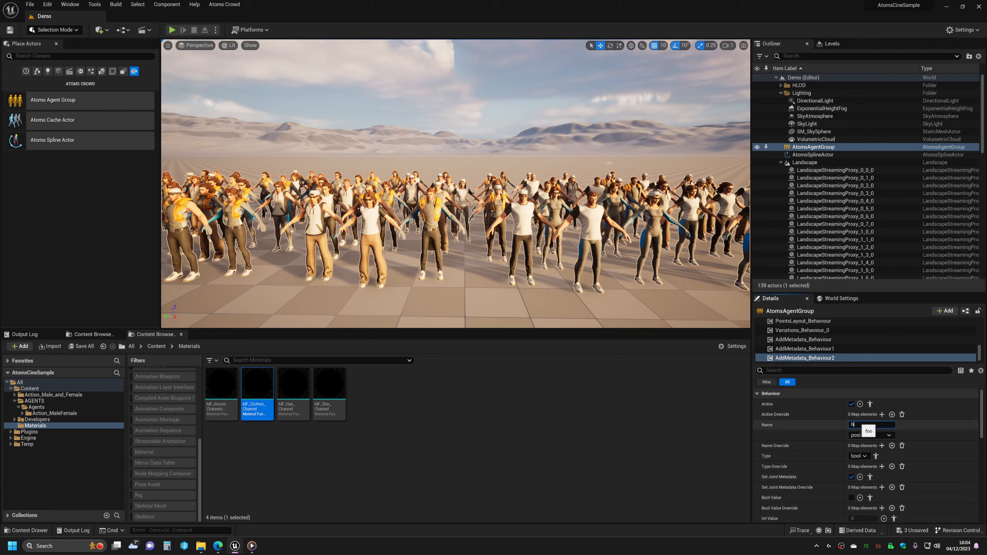
text(hair)
key(Return)
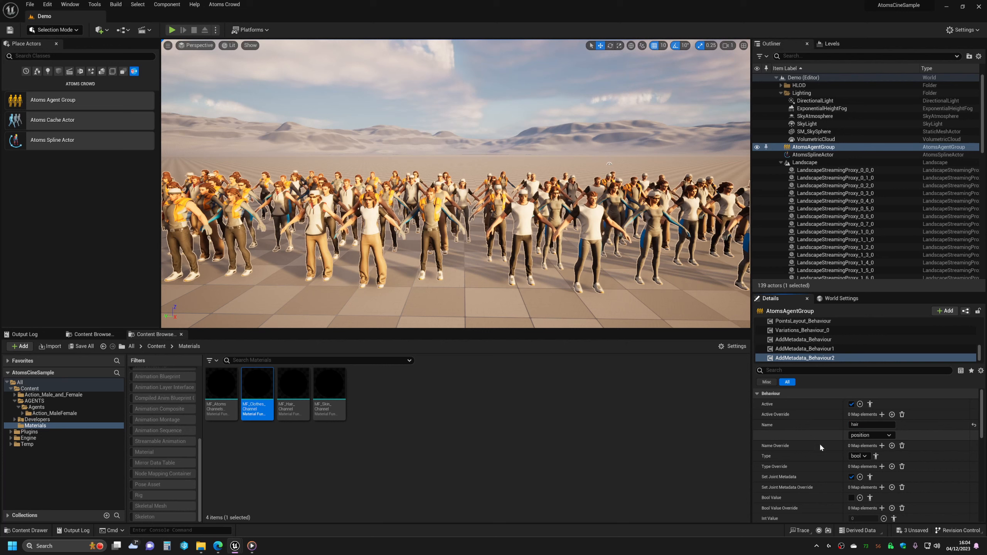
click(859, 456)
click(858, 481)
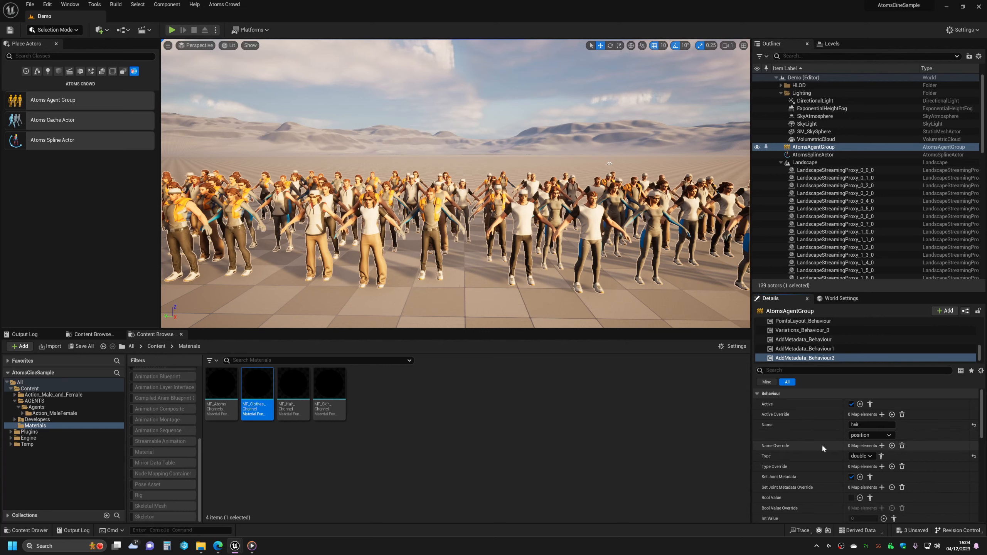
Select the AtomsAgentGroup instance and examine its properties, including the Atoms Metadata settings
scroll(831, 344, up, 10)
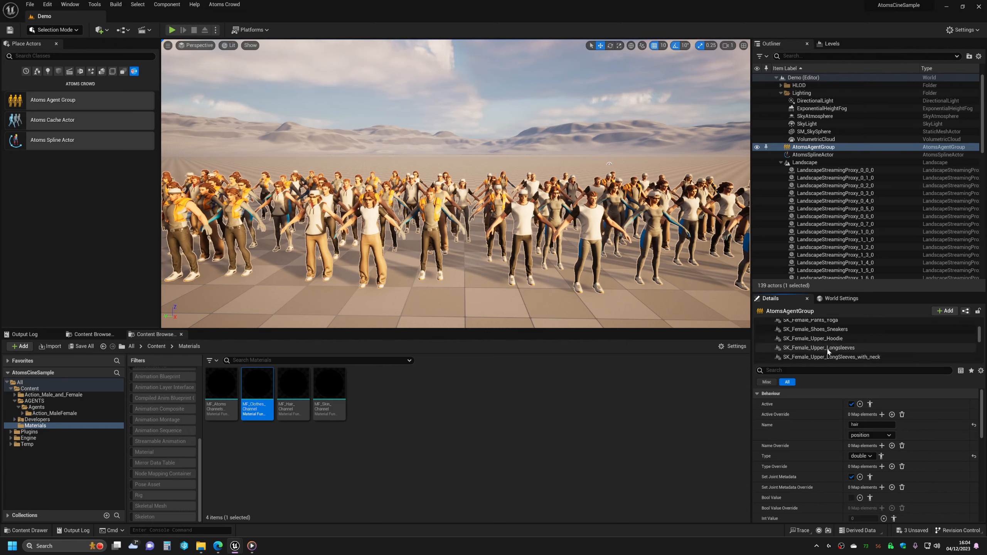
click(799, 324)
scroll(801, 430, down, 10)
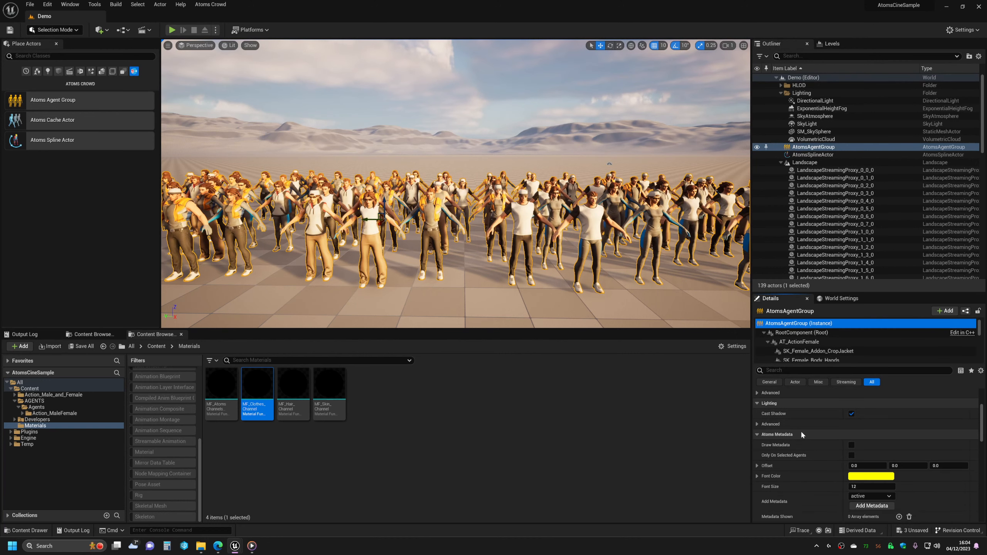
scroll(805, 426, up, 2)
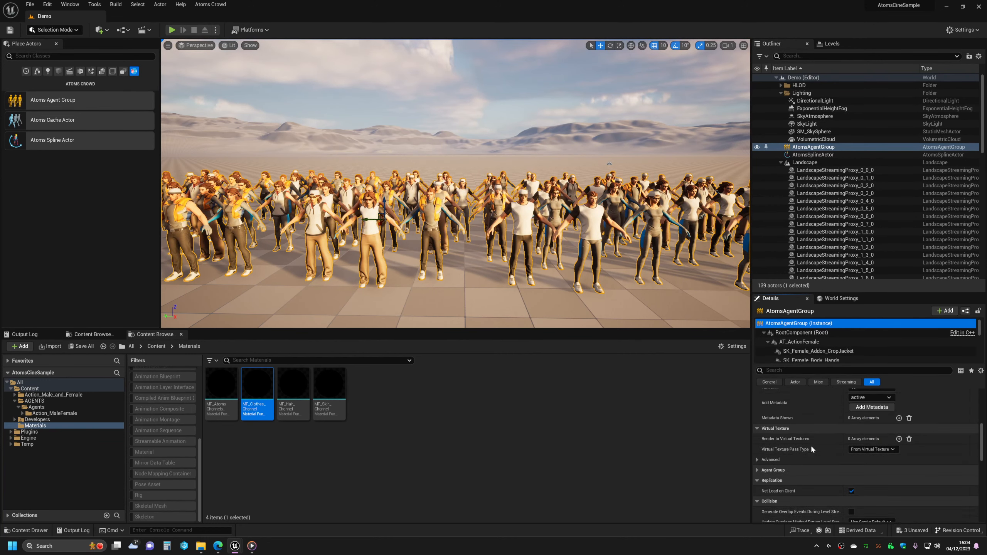
scroll(807, 451, down, 2)
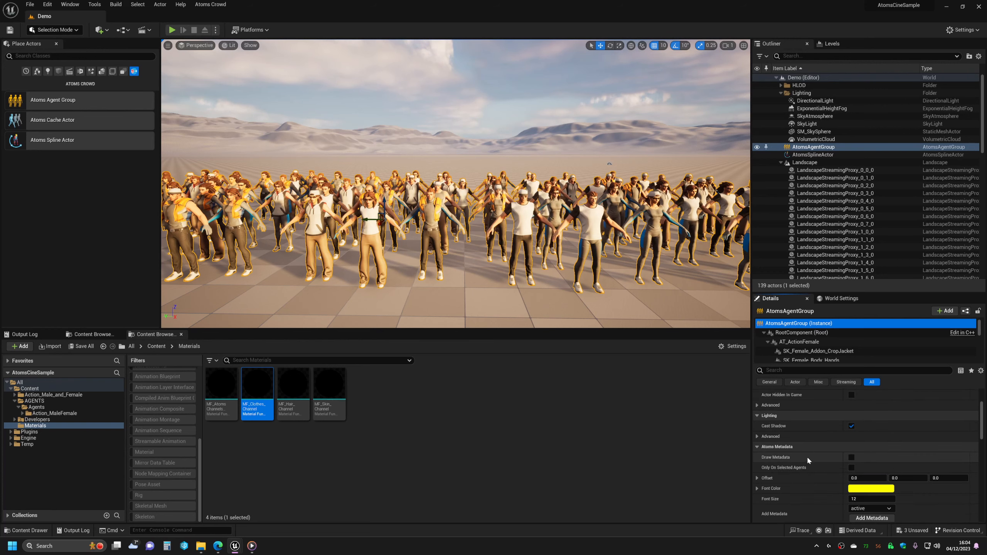
scroll(806, 454, down, 2)
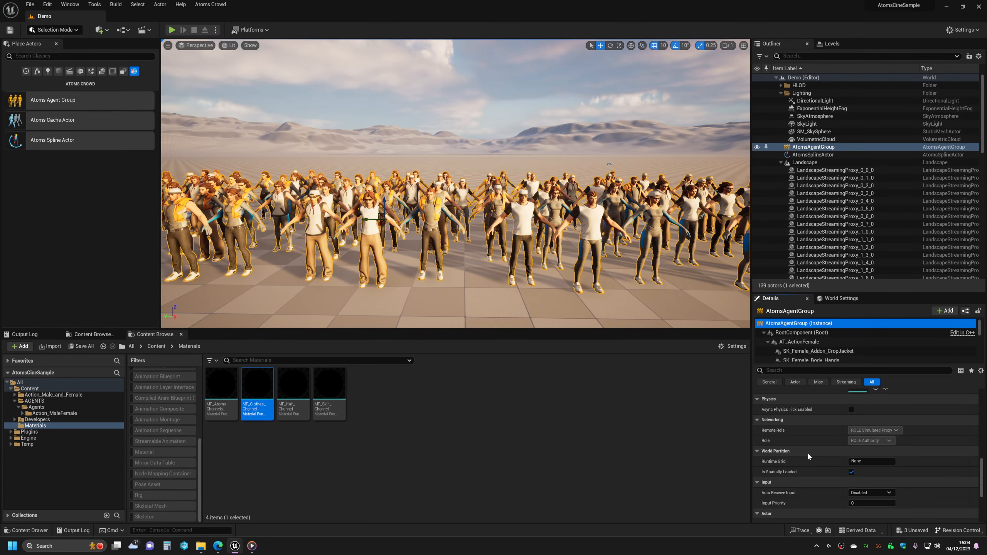
scroll(808, 459, up, 10)
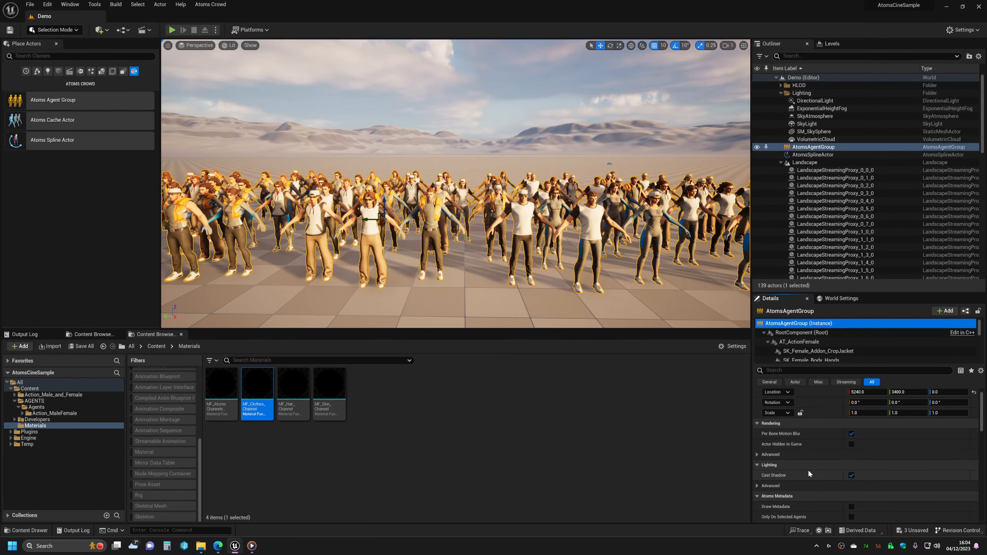
scroll(809, 469, up, 1)
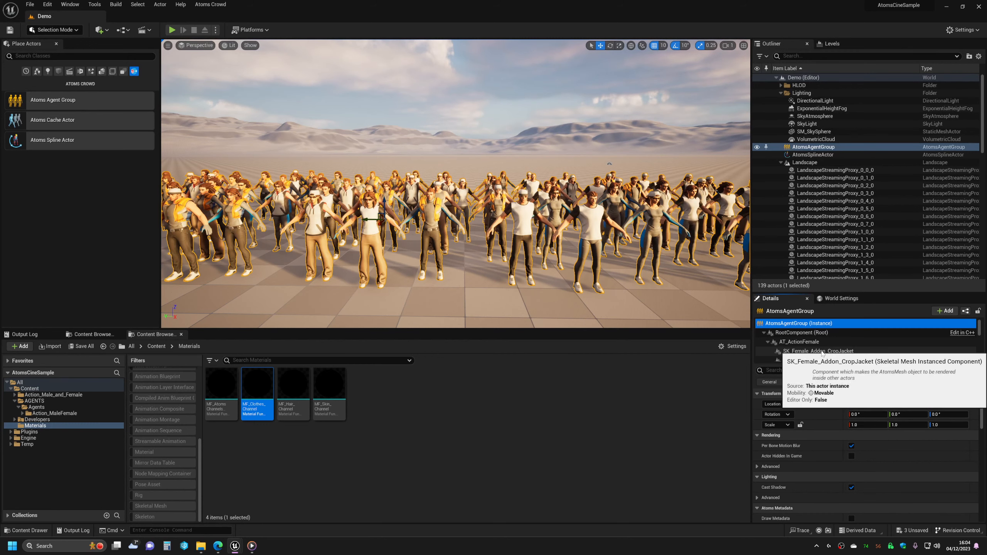
Expand the AtomsAgentGroup's Agent Group settings and add a Per Instance Metadata entry named skin
scroll(825, 338, down, 3)
scroll(825, 339, up, 1)
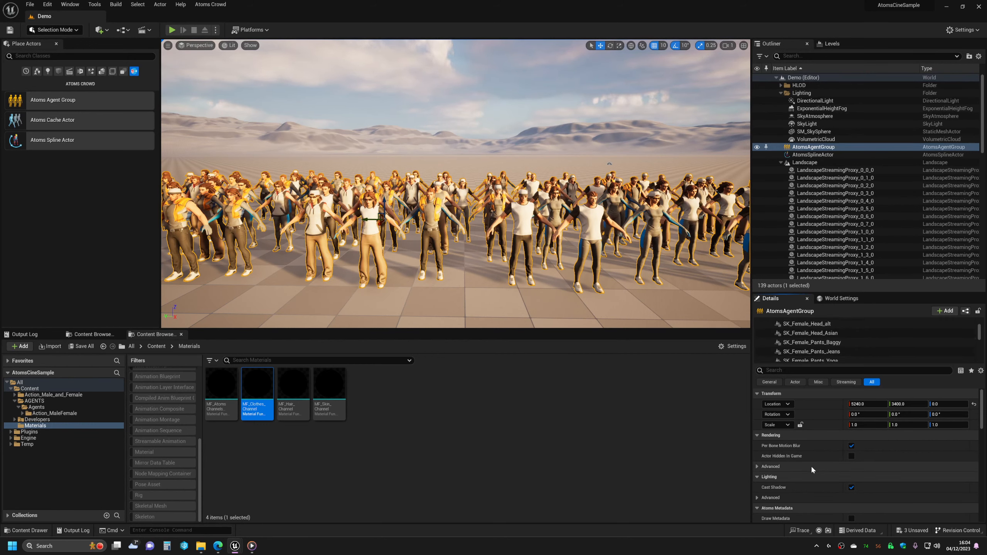
scroll(812, 466, down, 3)
scroll(810, 459, down, 5)
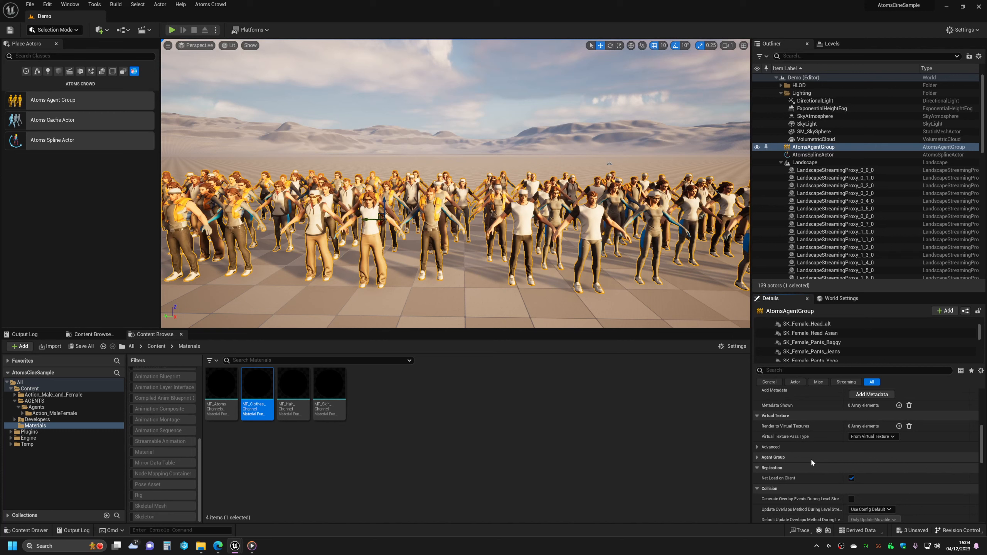
click(758, 445)
scroll(807, 448, down, 3)
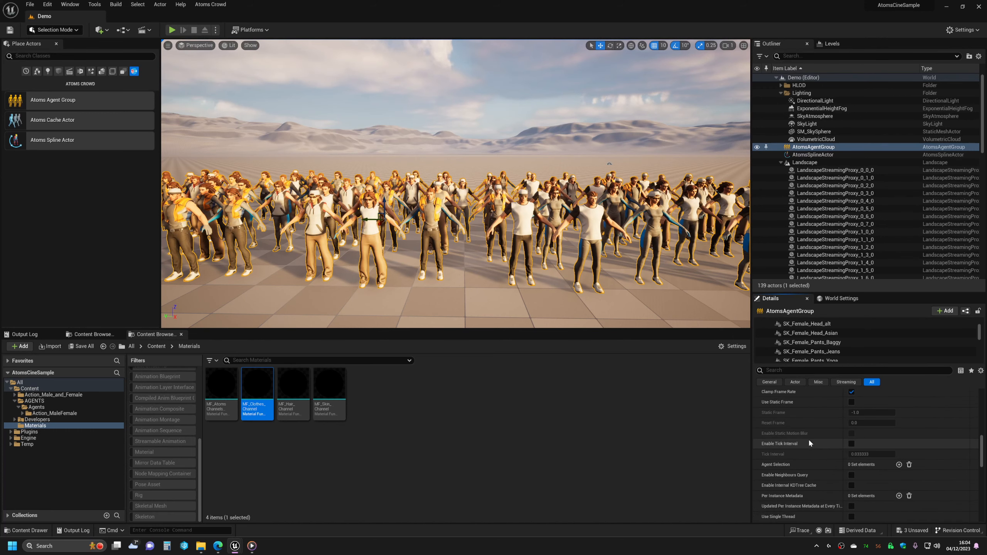
scroll(807, 441, down, 2)
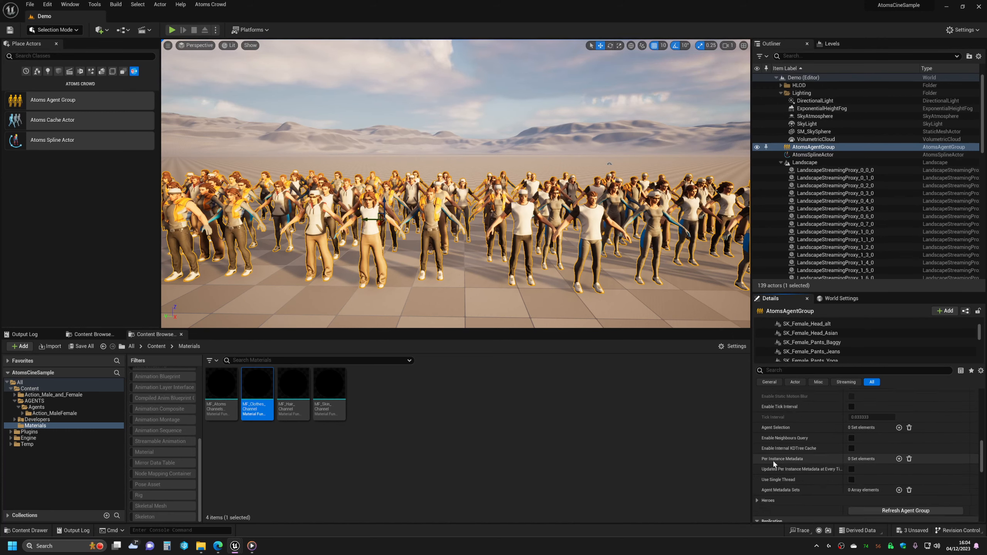
click(899, 459)
scroll(816, 439, down, 2)
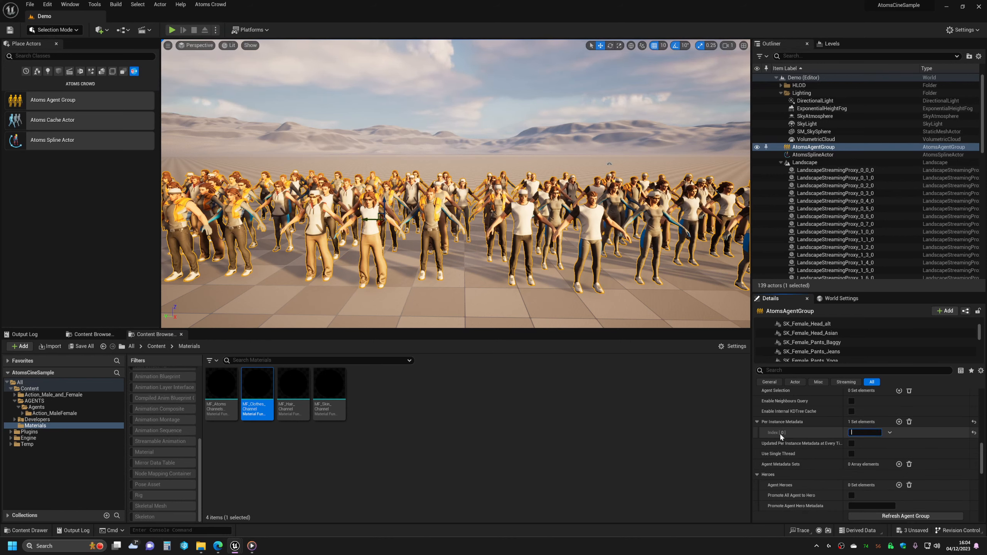
text(skin)
Add two more Per Instance Metadata entries to the agent group, named clothes and hair
click(899, 422)
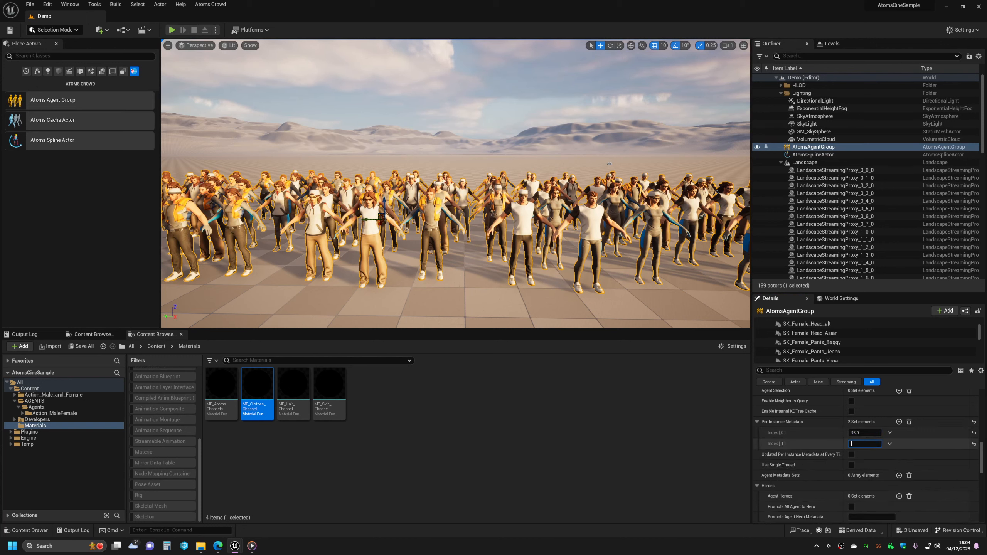
text(clothes)
key(Return)
click(899, 422)
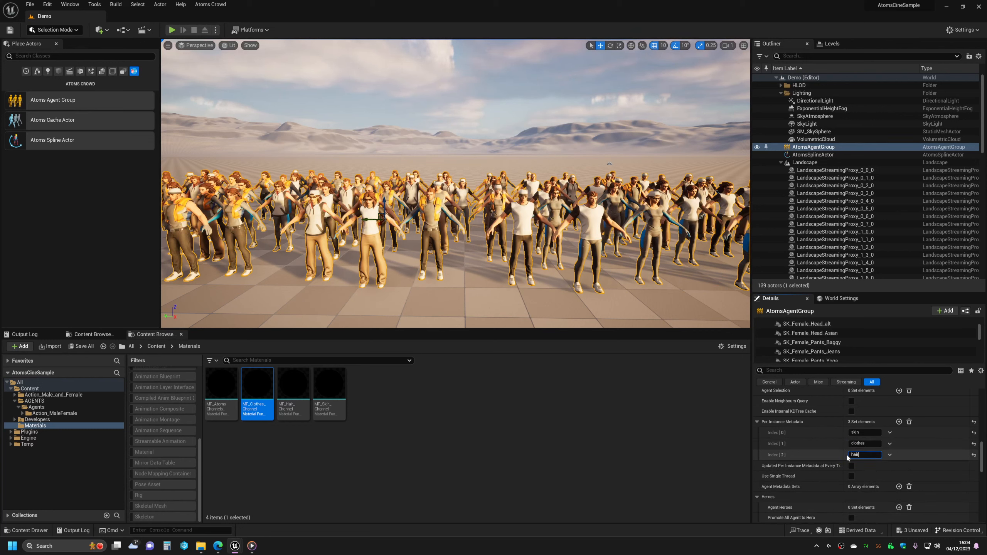
key(Return)
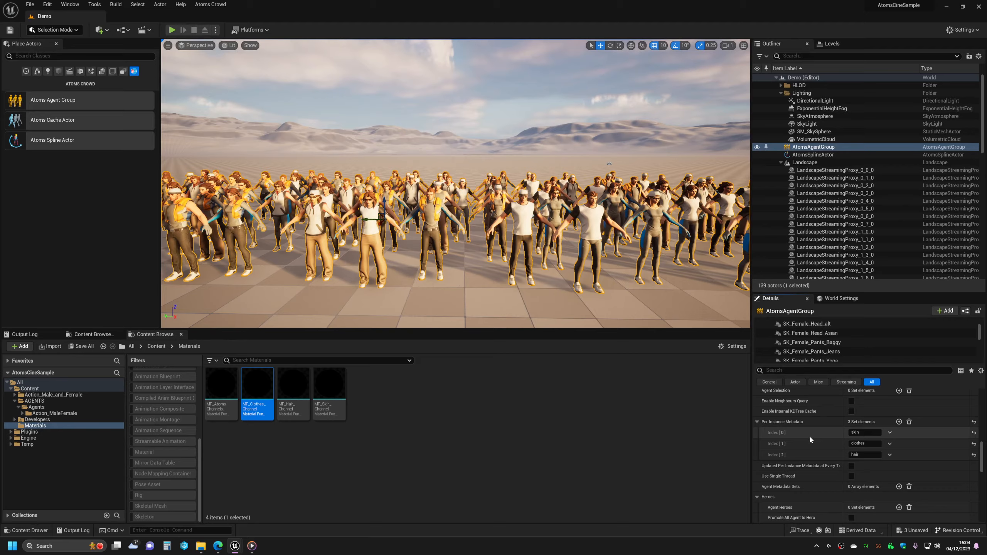
Look through the AtomsAgentGroup's properties and its list of skeletal mesh components, down to the female hair meshes
scroll(809, 435, up, 3)
scroll(803, 441, down, 6)
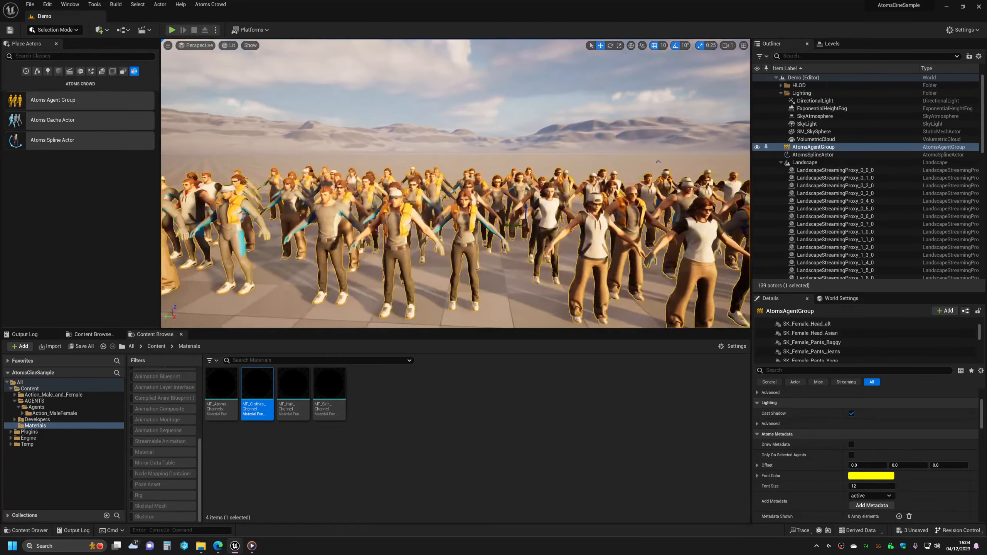
scroll(839, 412, up, 3)
scroll(824, 339, down, 5)
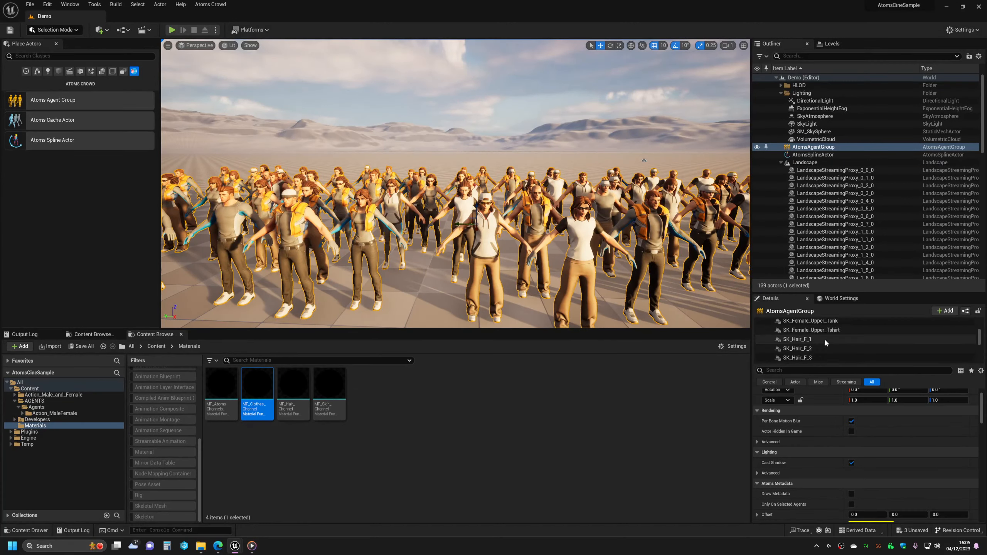
Open the per-agent override table for the Double Value of the first AddMetadata_Behaviour (skin) and select all agents
scroll(826, 343, down, 5)
click(824, 339)
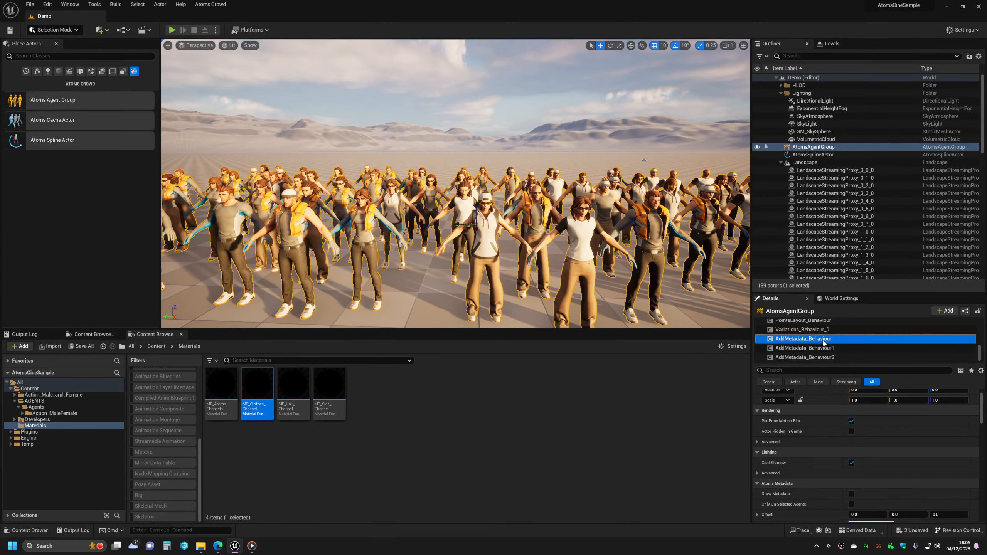
scroll(806, 441, up, 2)
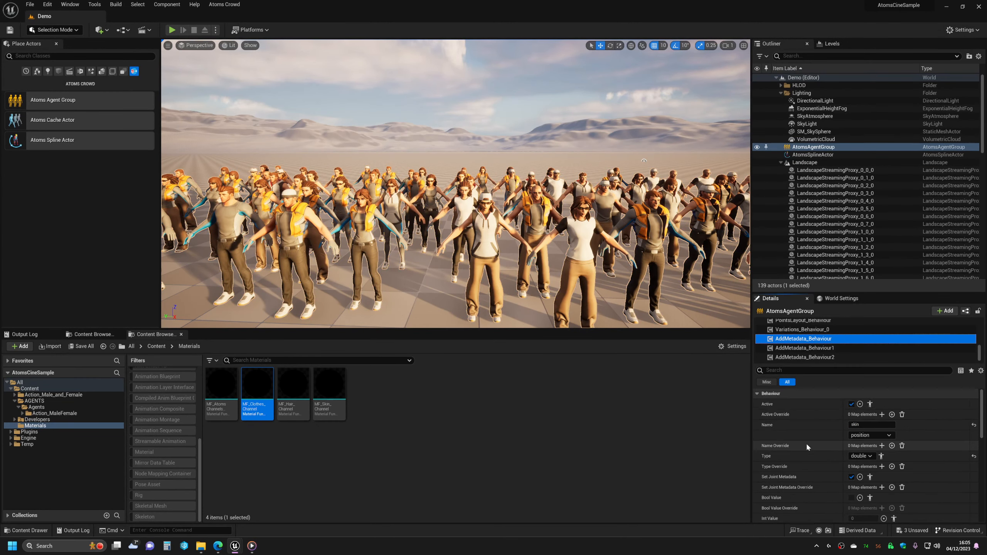
scroll(806, 442, down, 8)
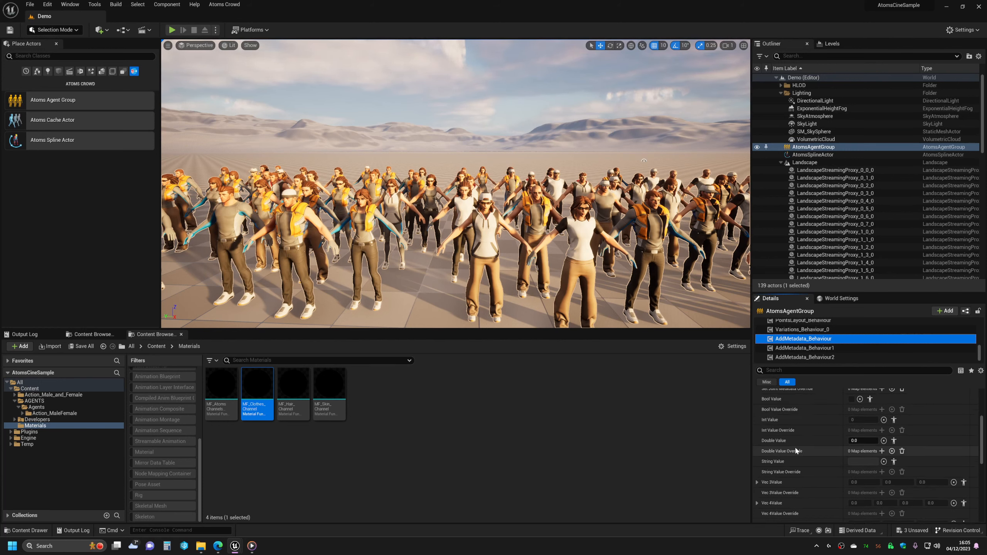
click(896, 442)
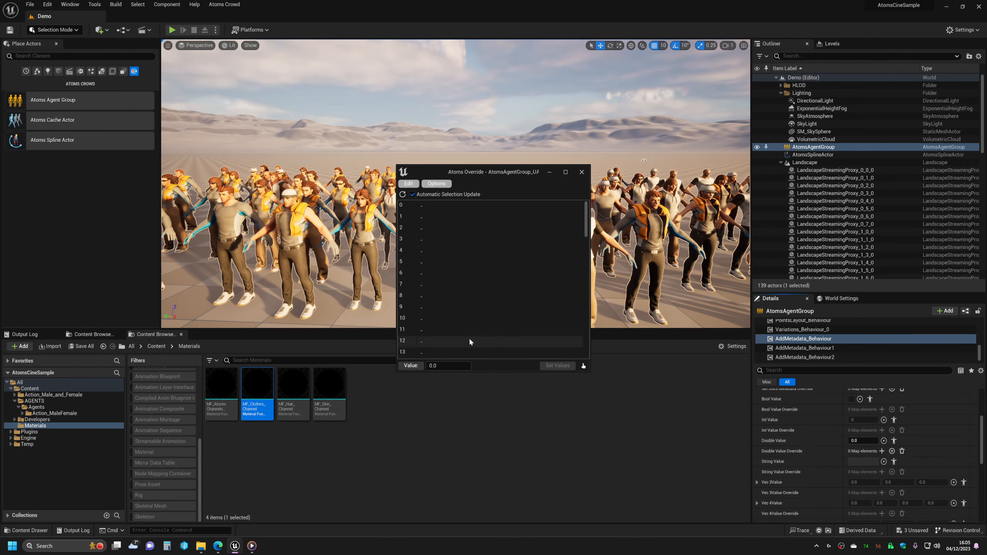
click(473, 353)
key(ctrl+a)
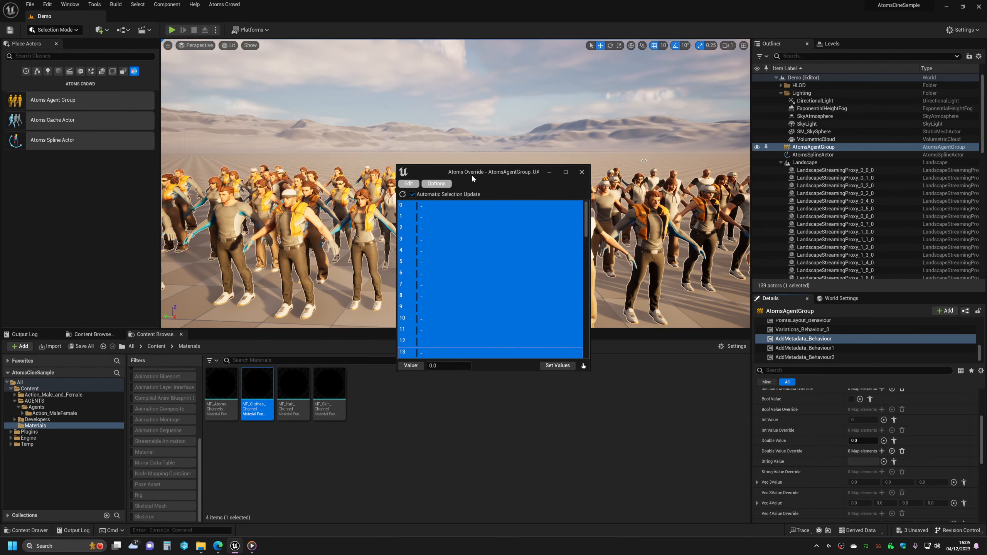
drag(473, 177, 763, 276)
Randomize the selected agents' skin Double Value overrides between -2.0 and 2.0, rerolling the values several times
click(706, 462)
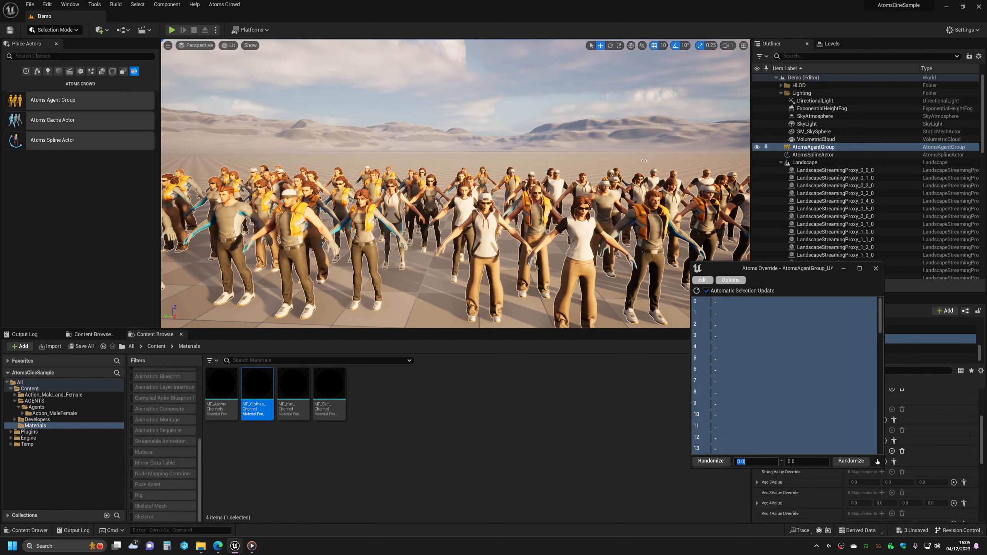
key(Tab)
click(850, 462)
click(850, 462)
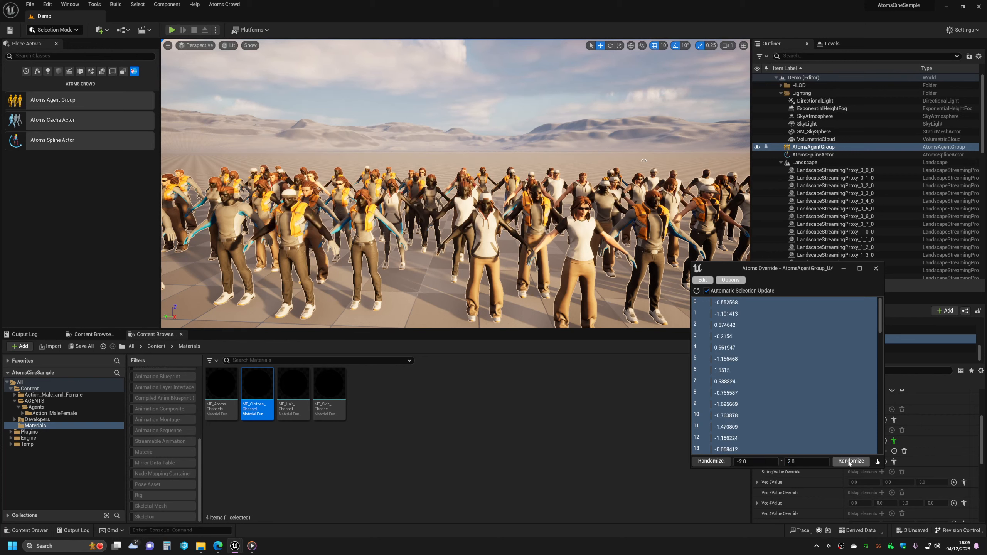
click(850, 461)
click(851, 462)
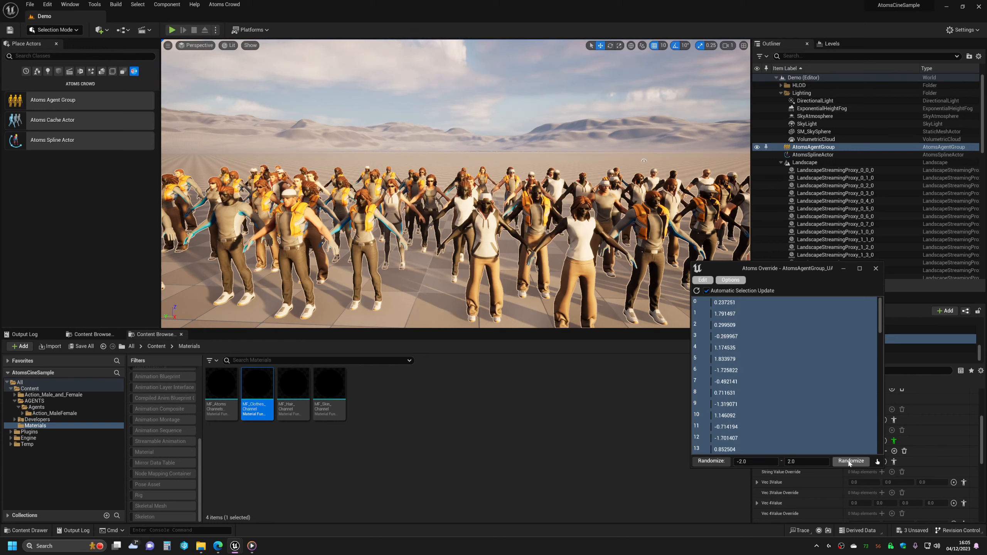
click(850, 462)
click(850, 462)
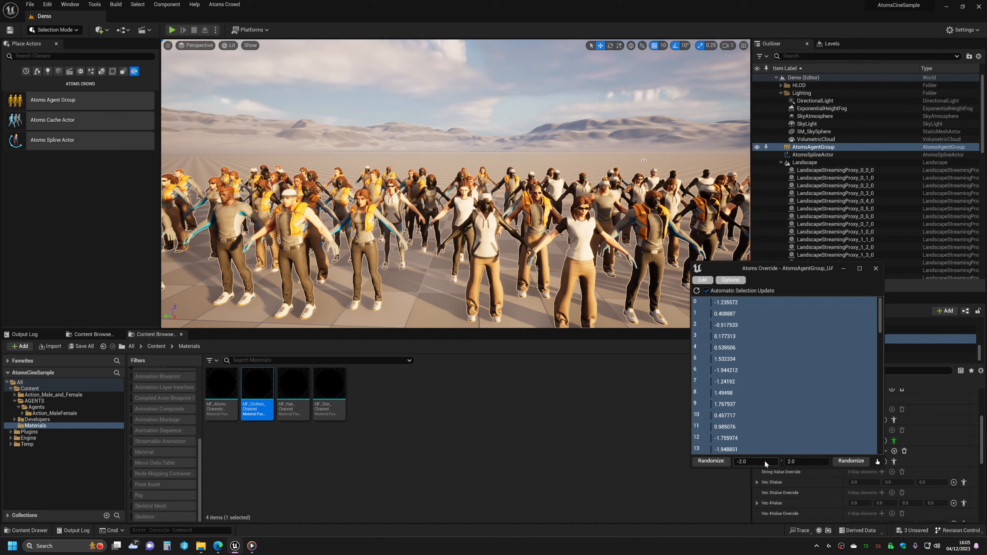
Set the randomization minimum to 0.0 and reroll the agents' skin values repeatedly within the 0.0 to 2.0 range
text(0)
click(848, 461)
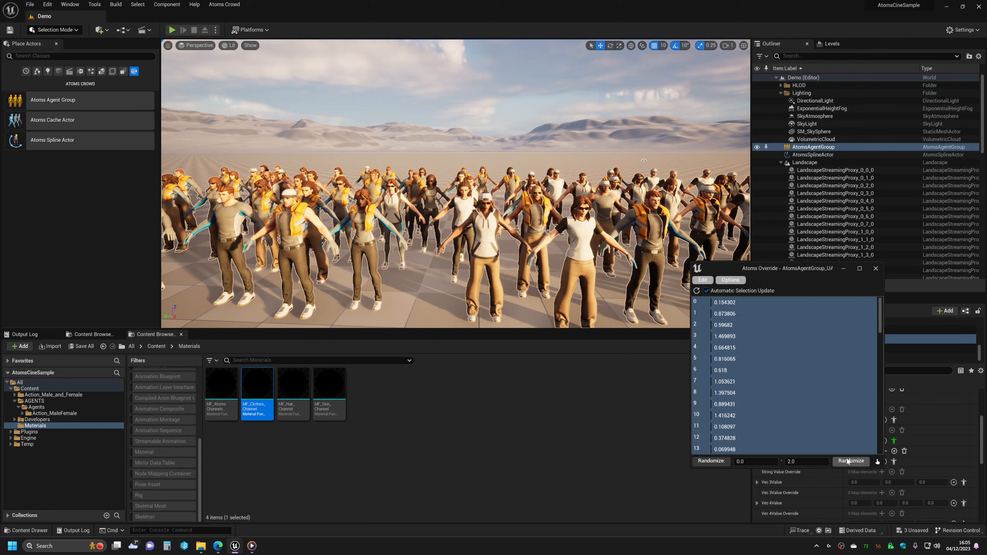
click(849, 461)
click(849, 461)
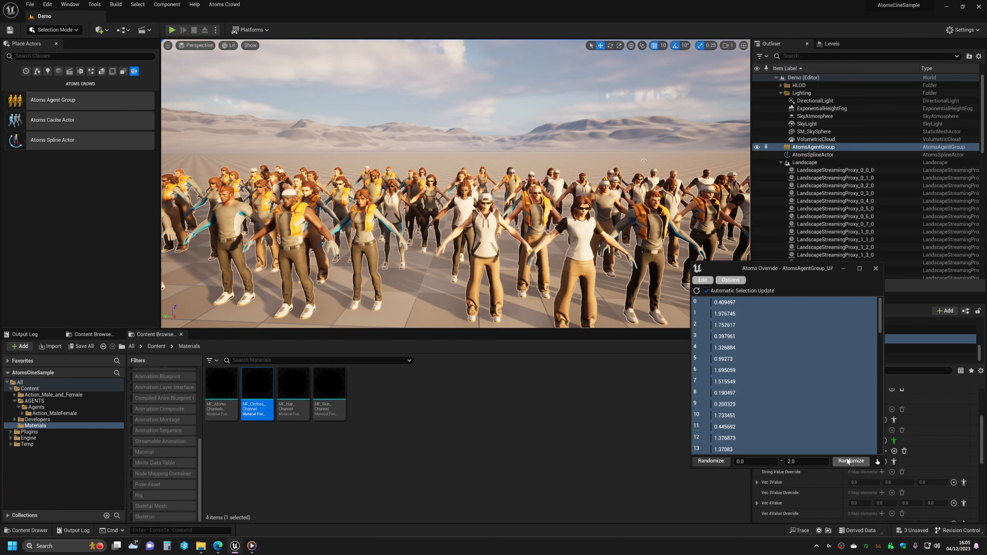
click(848, 461)
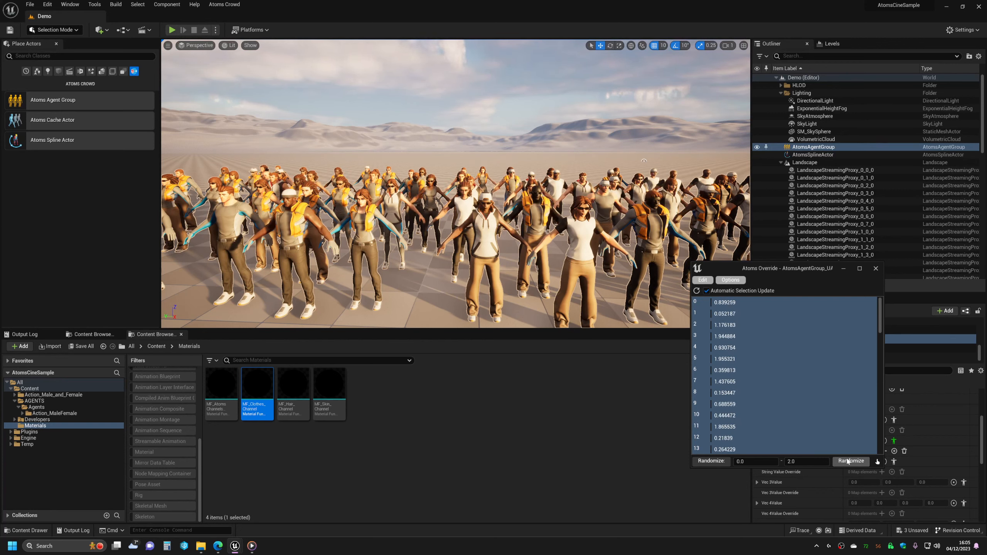
click(849, 461)
click(849, 461)
click(848, 461)
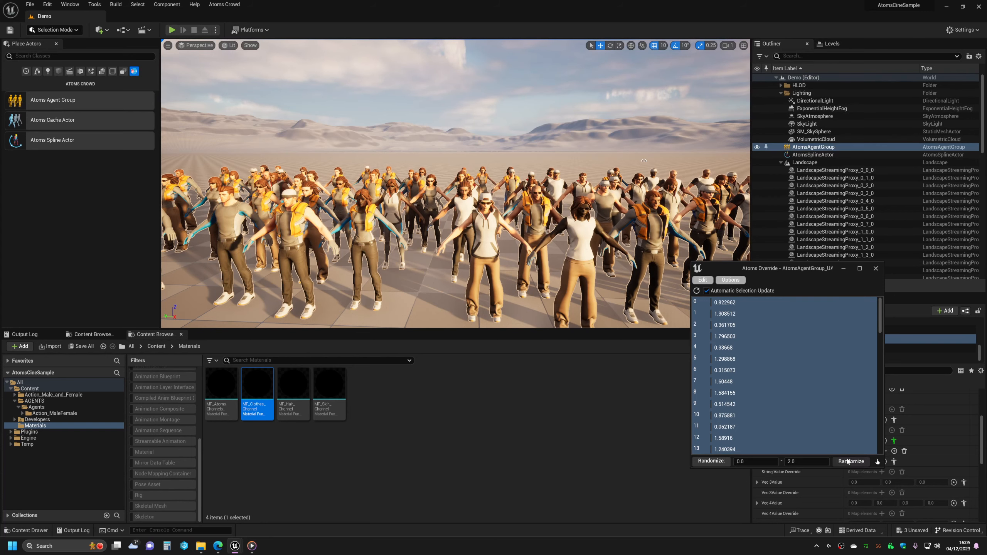
click(848, 461)
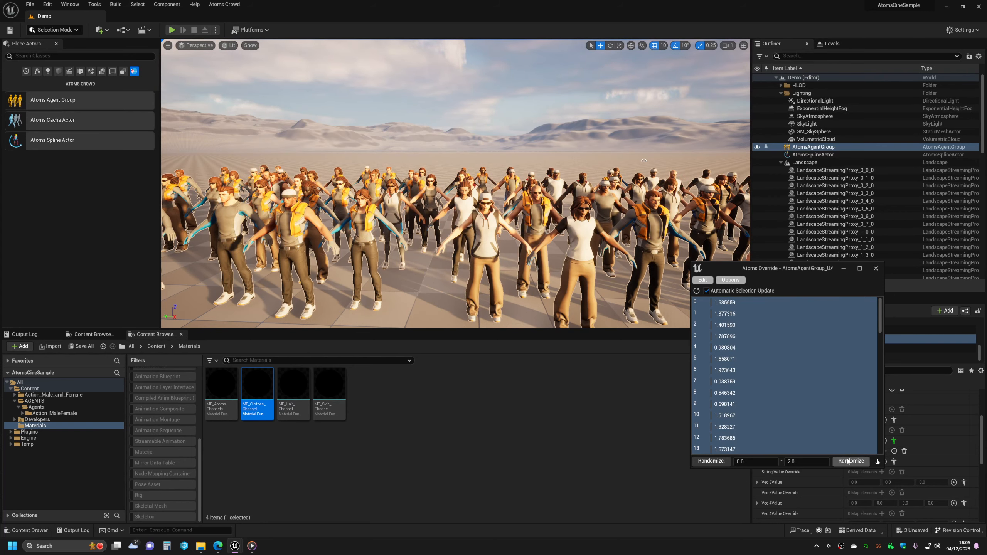
Get a closer view of the crowd, open the MF_Skin_Channel material function instance and enable Clamp Values
key(w)
right_drag(544, 218, 558, 239)
key(s)
key(d)
key(d)
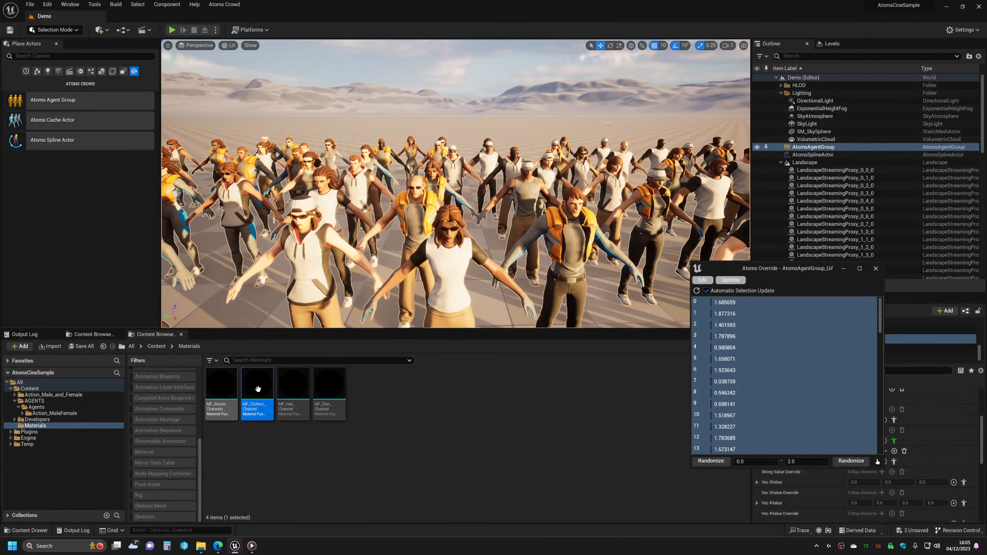
double_click(330, 391)
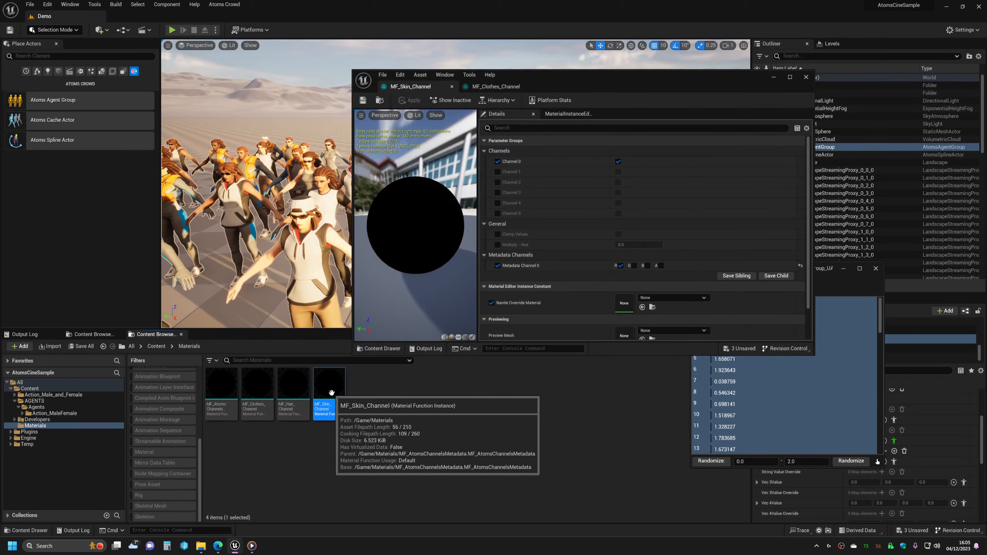
click(498, 234)
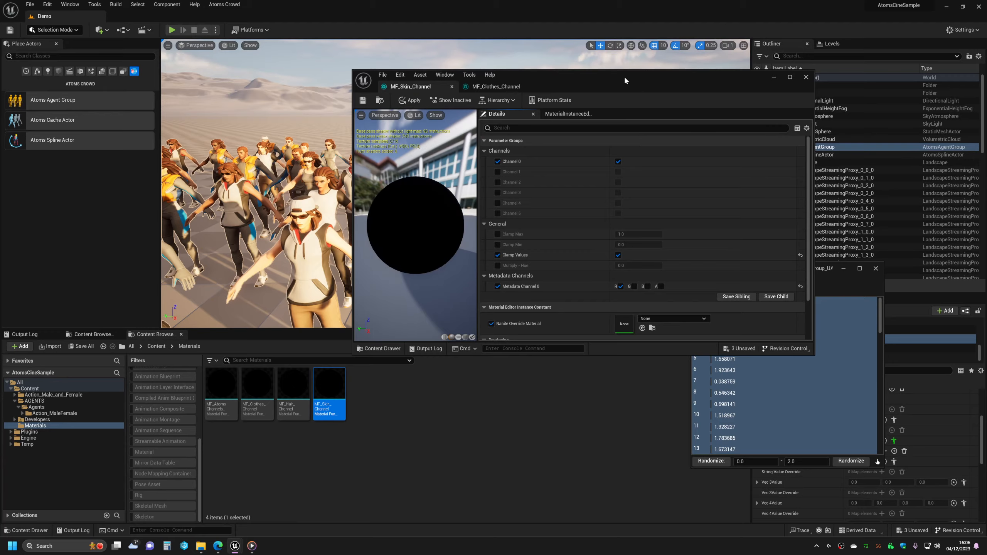
drag(624, 78, 700, 241)
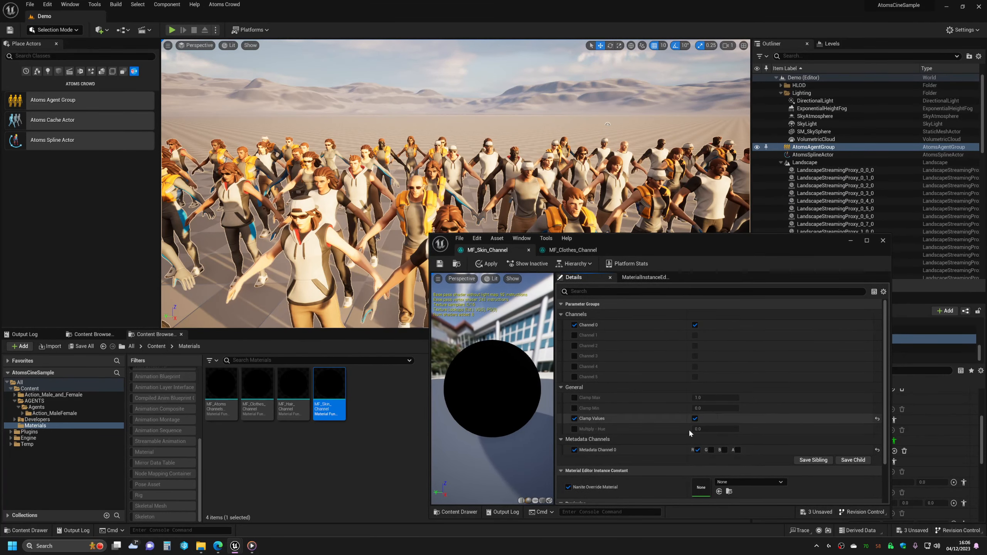
Enable the Clamp Min override in MF_Skin_Channel, set it to 0.5 and save the asset
click(575, 409)
click(704, 409)
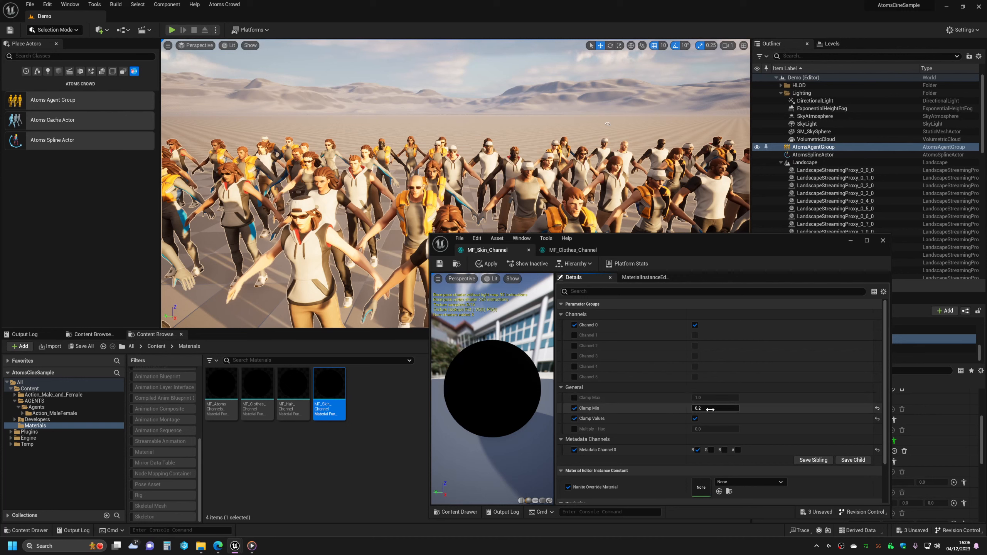
text(.5)
key(Return)
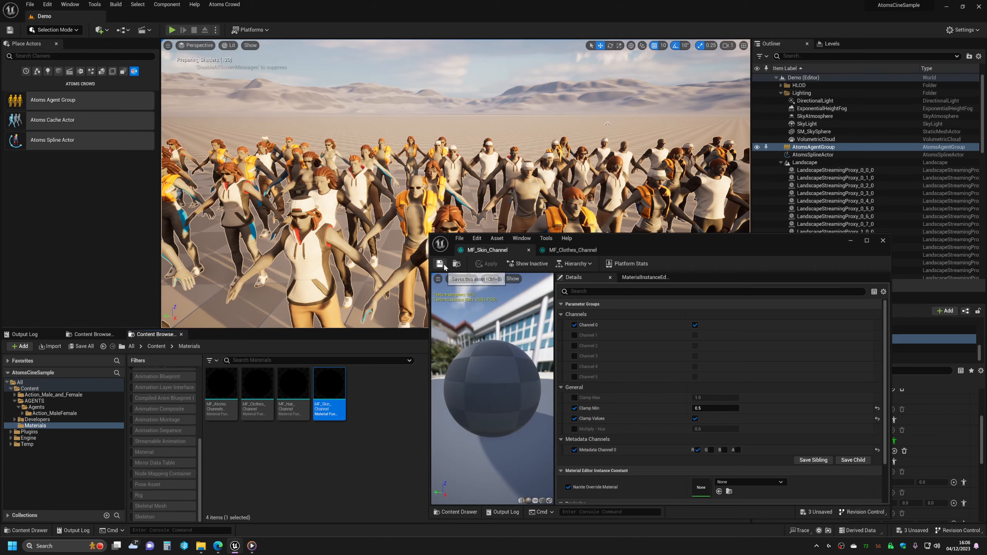
Inspect the skin tones across the crowd, set MF_Skin_Channel's Clamp Min to 0.2 and apply the change
mouse_move(571, 195)
right_down()
mouse_move(552, 198)
mouse_move(561, 194)
right_up()
key(a)
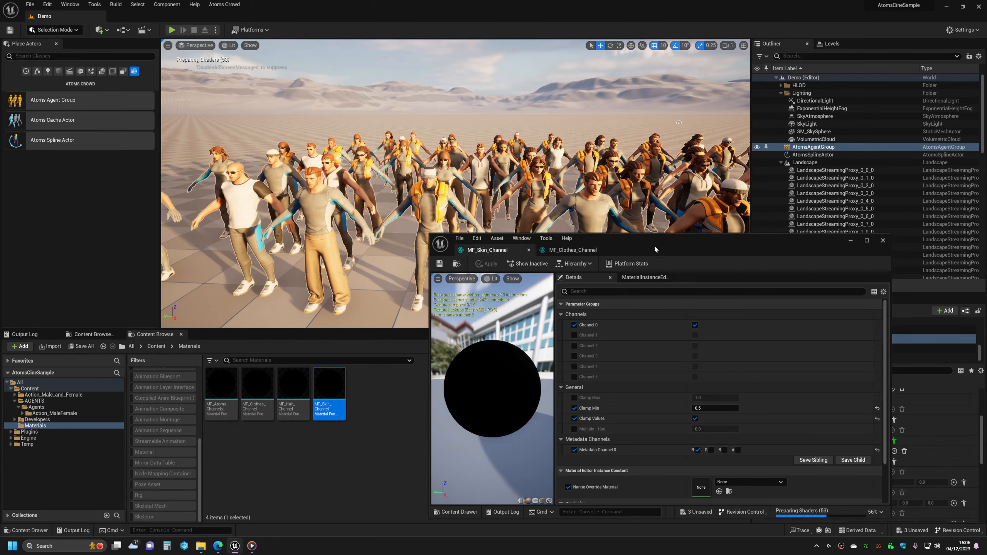
key(w)
right_drag(456, 156, 476, 175)
click(707, 409)
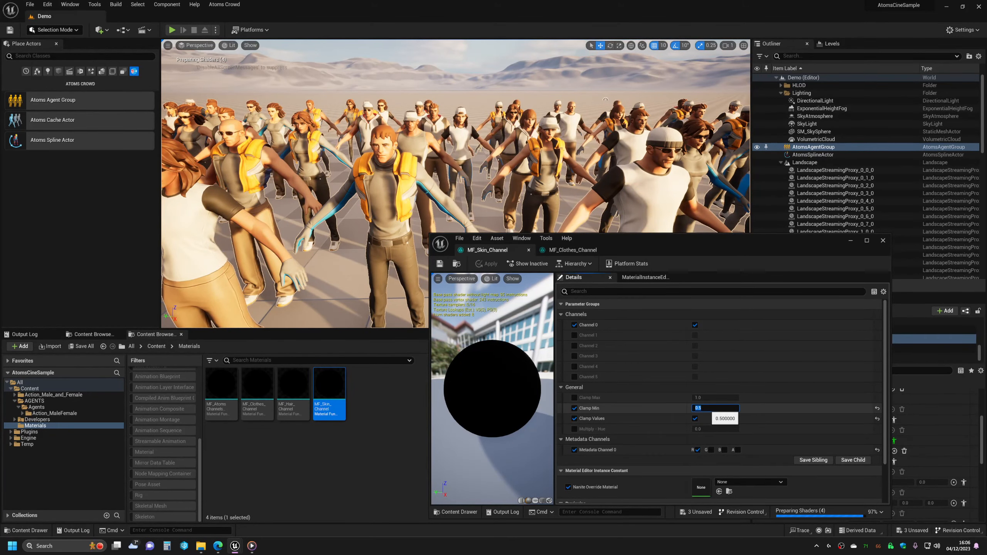
key(Return)
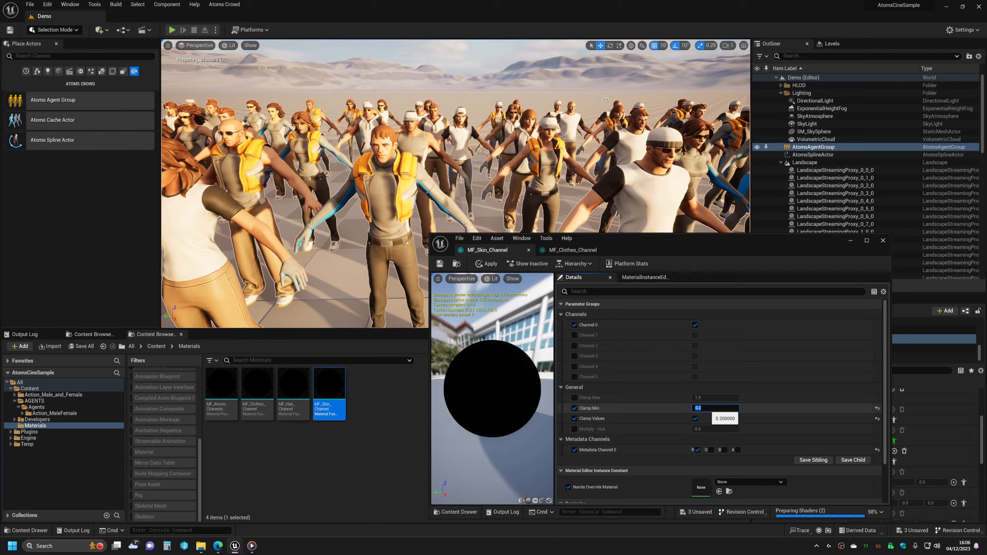
click(482, 266)
right_drag(463, 187, 457, 187)
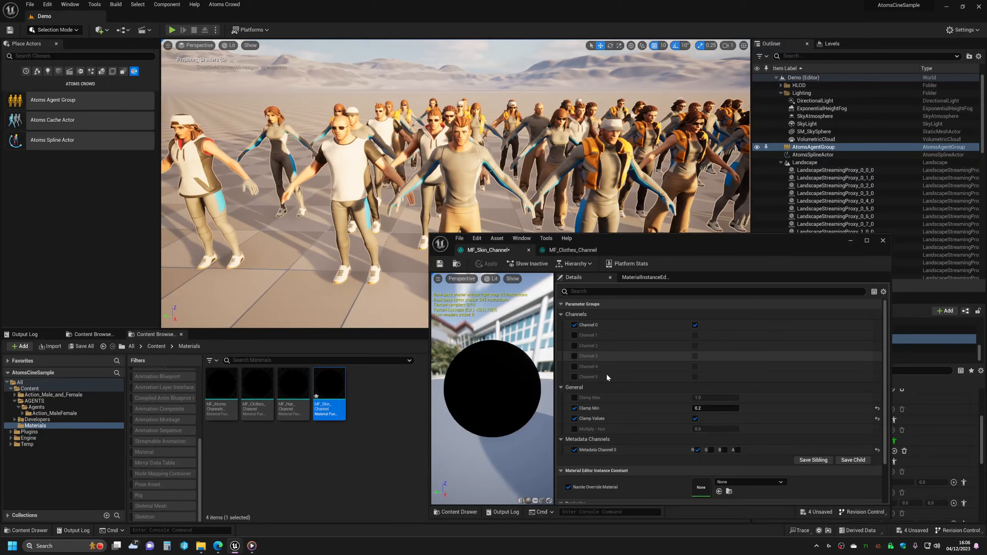
Enable the Multiply - Hue override in MF_Skin_Channel and close the editor, applying the changes to the original asset
click(575, 429)
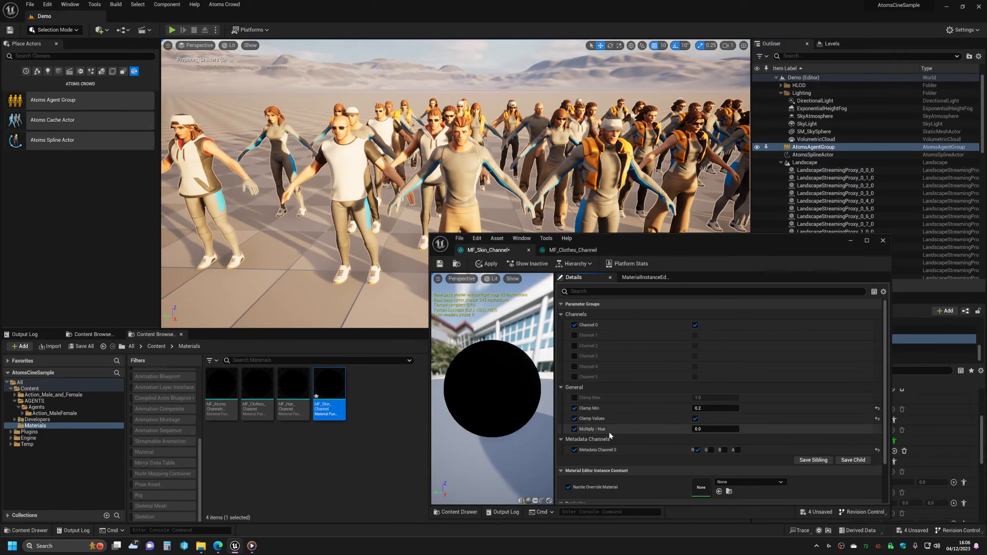
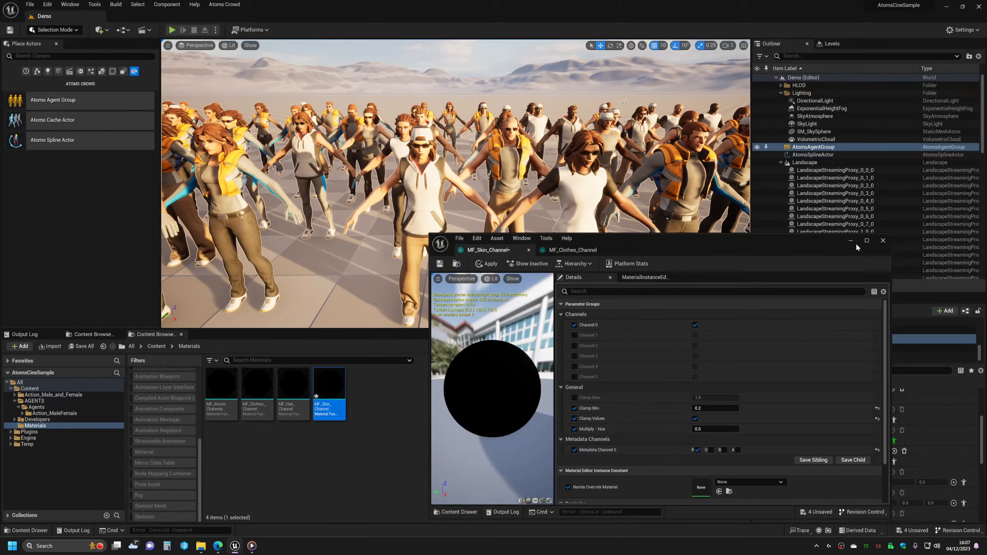
click(883, 241)
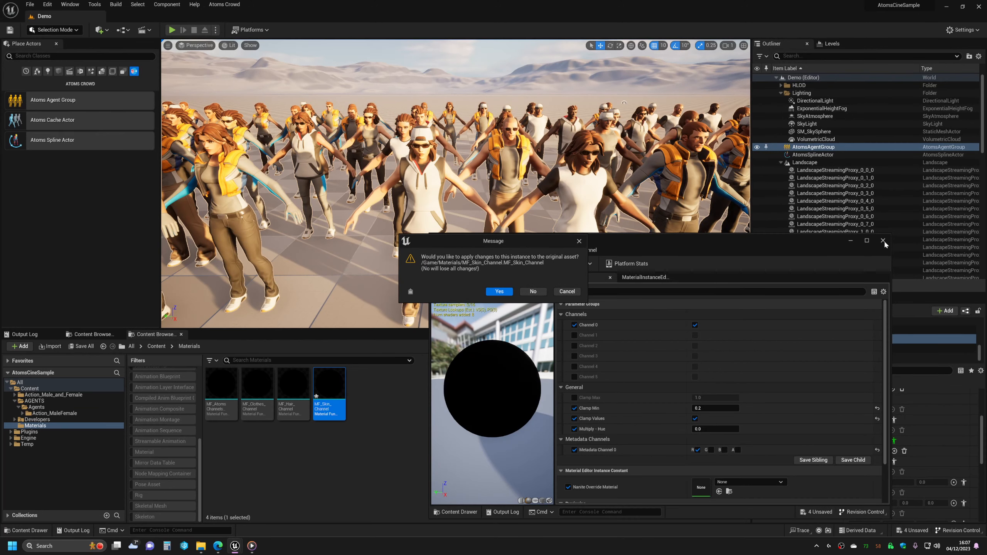
click(499, 292)
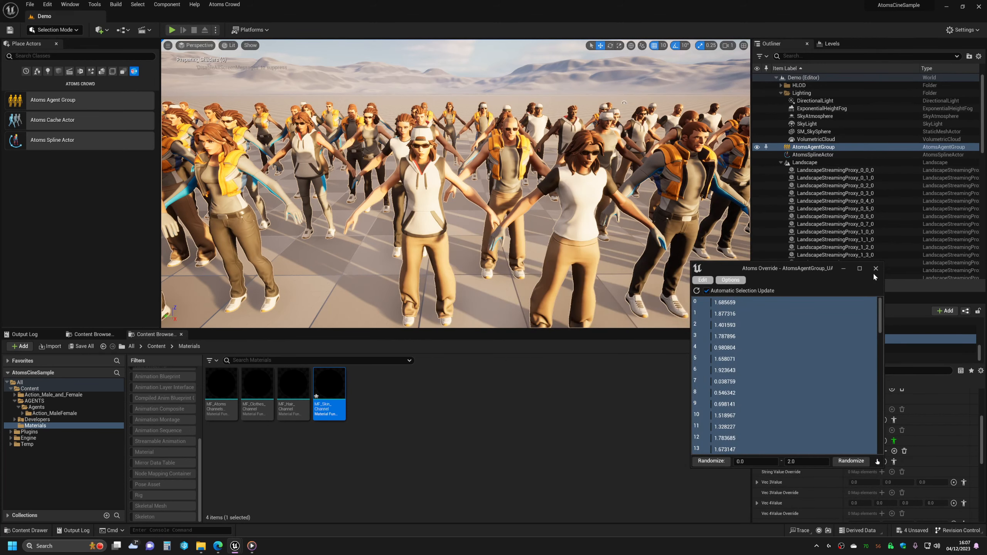
Close and reopen the skin Double Value override table to look through the per-agent values
click(876, 268)
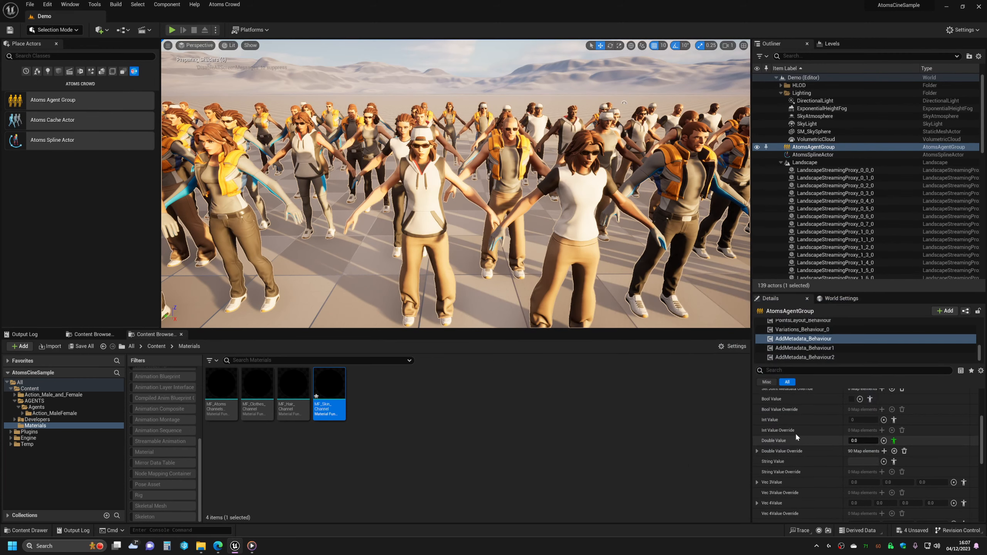
click(894, 441)
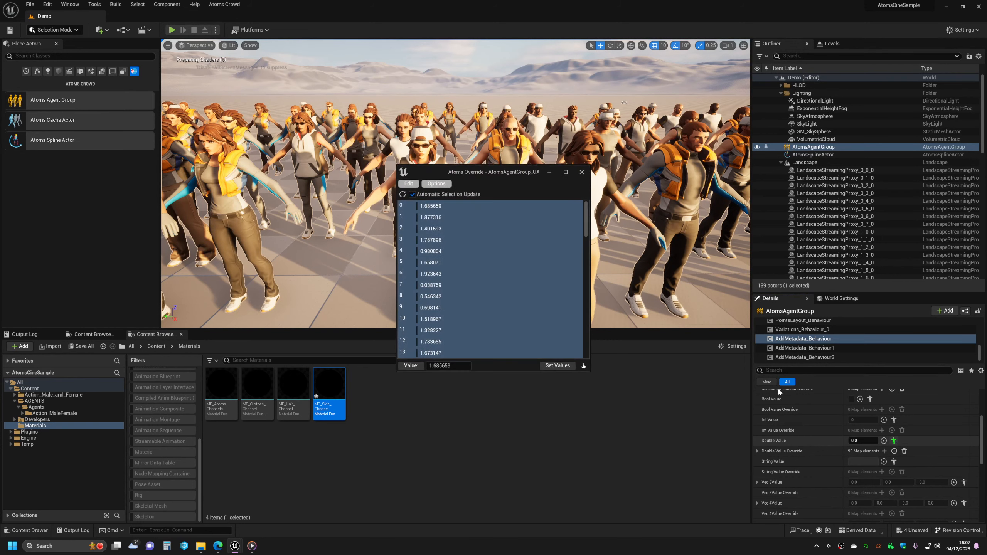
scroll(458, 303, down, 6)
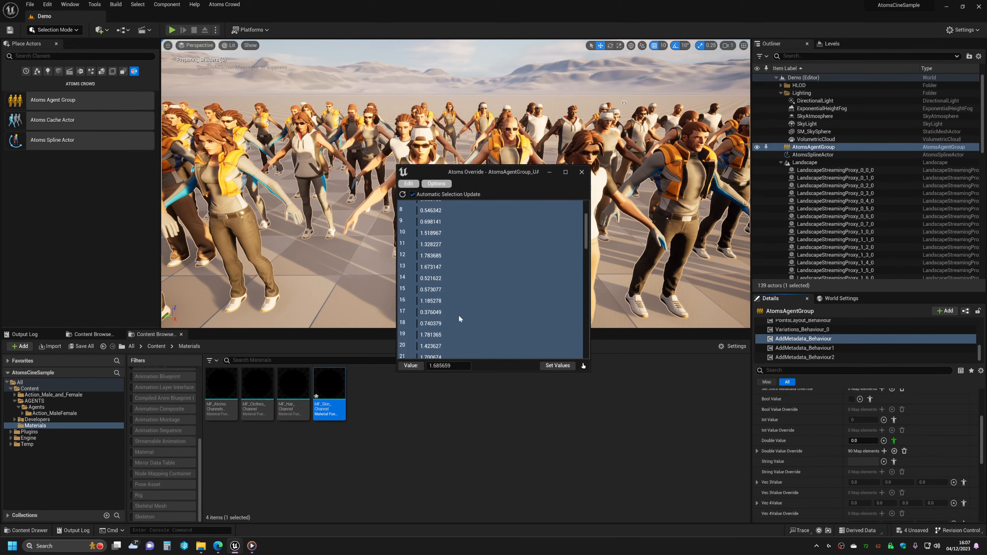
click(582, 173)
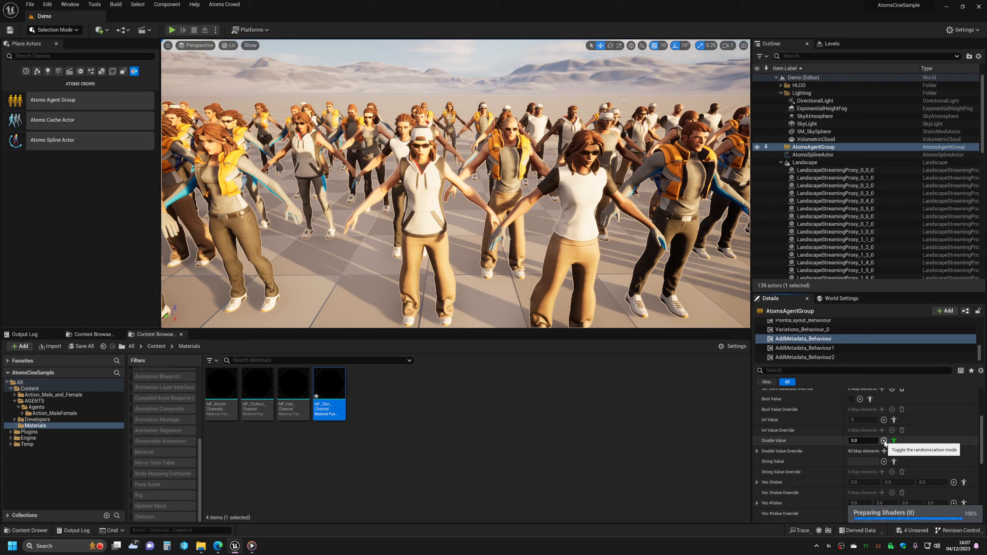
Enable randomization of the skin behaviour's Double Value with seed 3, minimum 0.2 and maximum 2.0
click(884, 441)
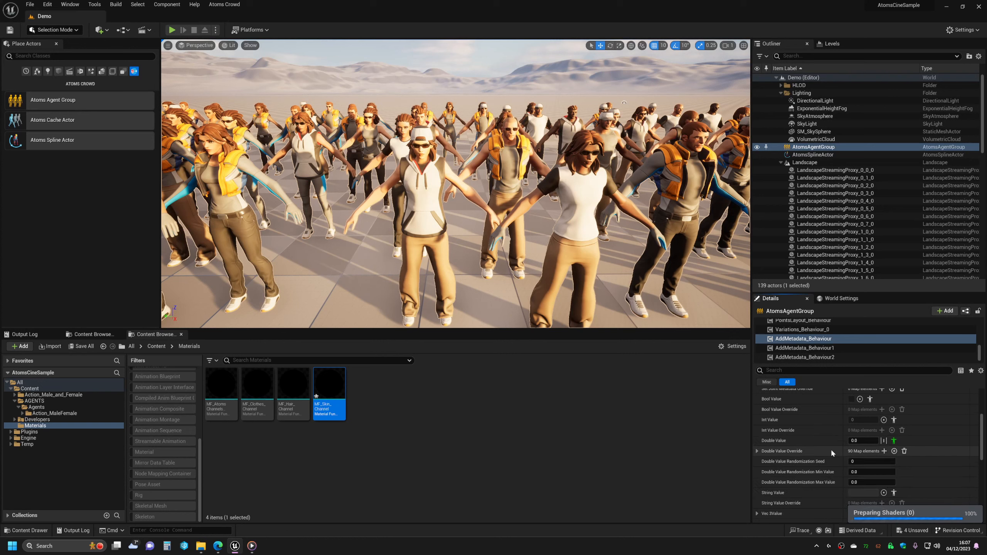
scroll(883, 443, down, 3)
scroll(862, 419, up, 1)
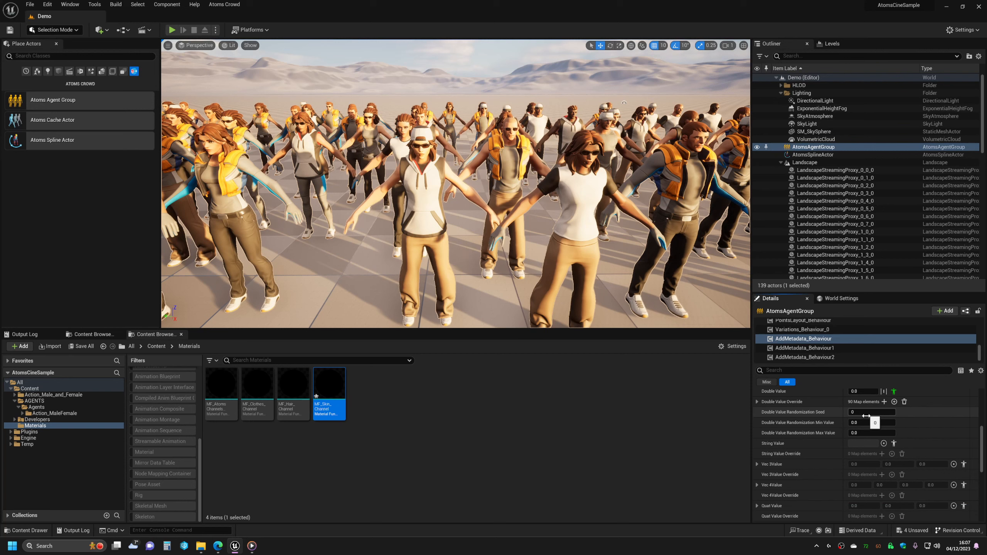
click(867, 423)
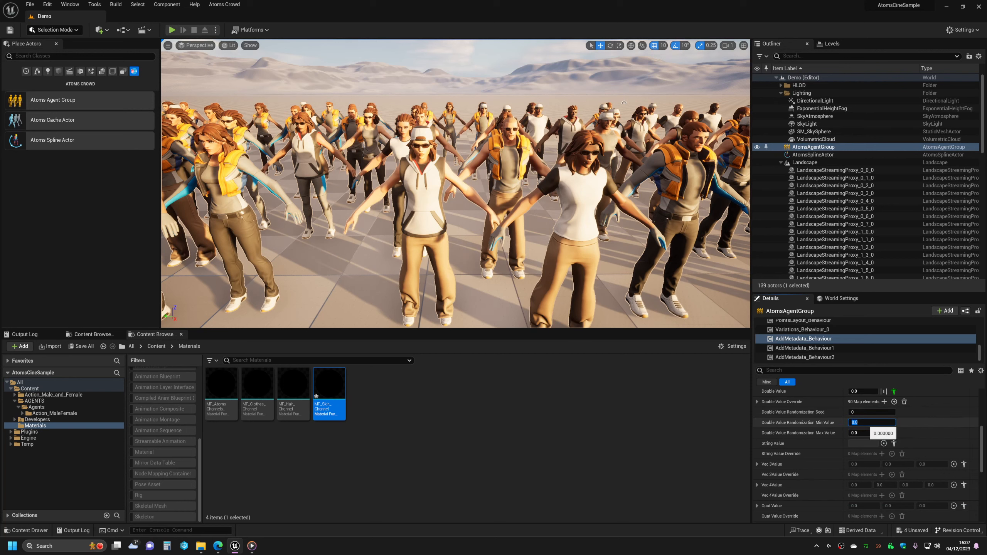
text(0.2)
key(Tab)
key(Return)
click(832, 413)
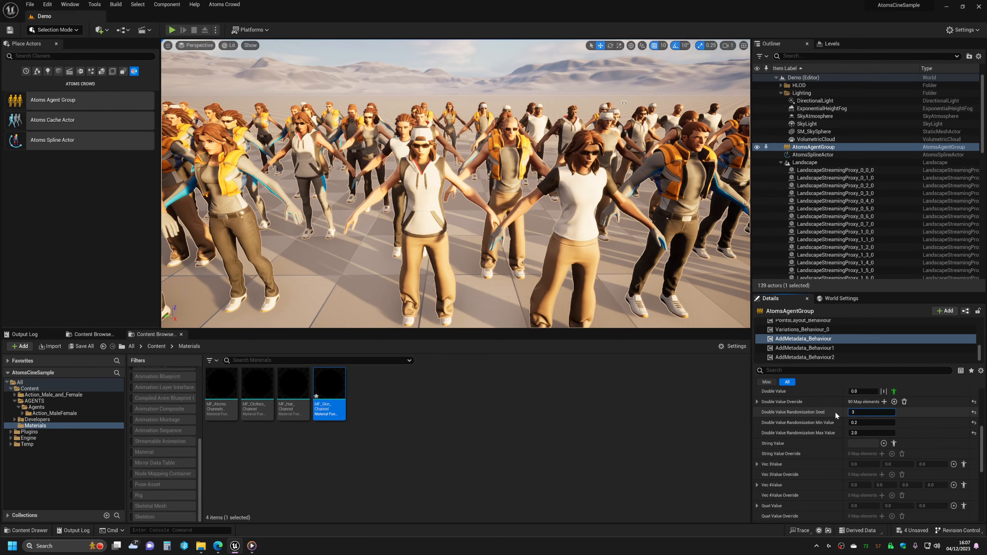
Randomize all per-agent values in the Double Value override table between 0.2 and 2.0, and close the table
click(894, 402)
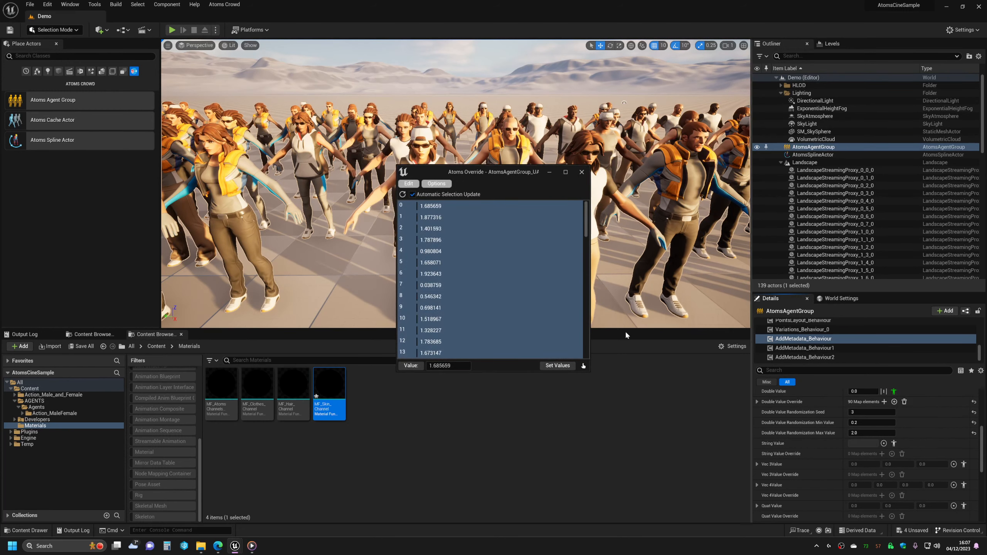
click(413, 366)
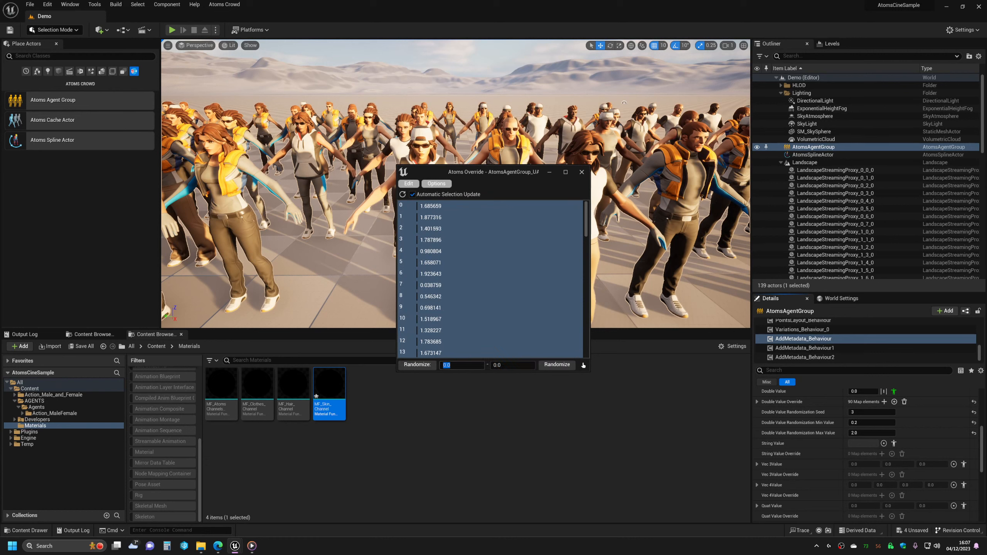
click(497, 366)
key(shift+Tab)
click(557, 365)
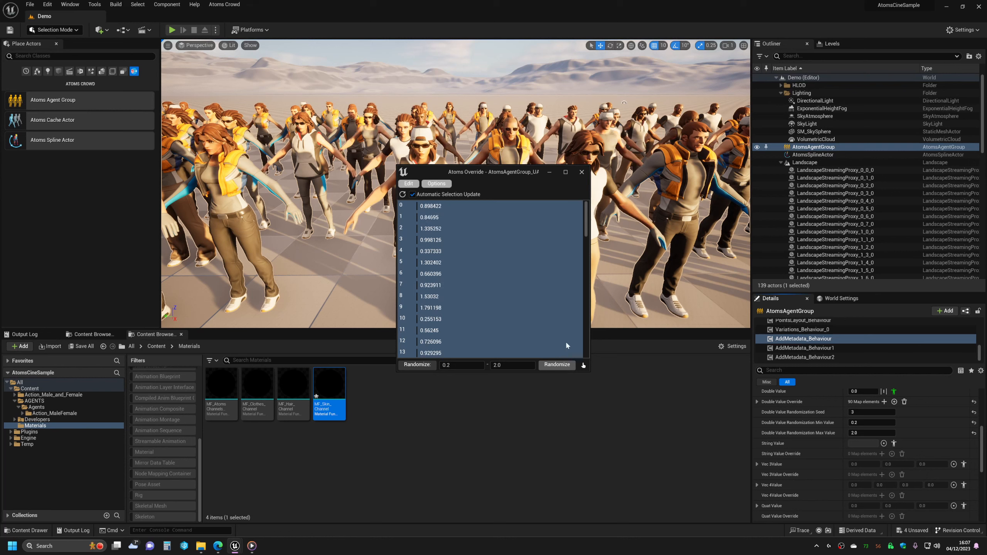
click(582, 171)
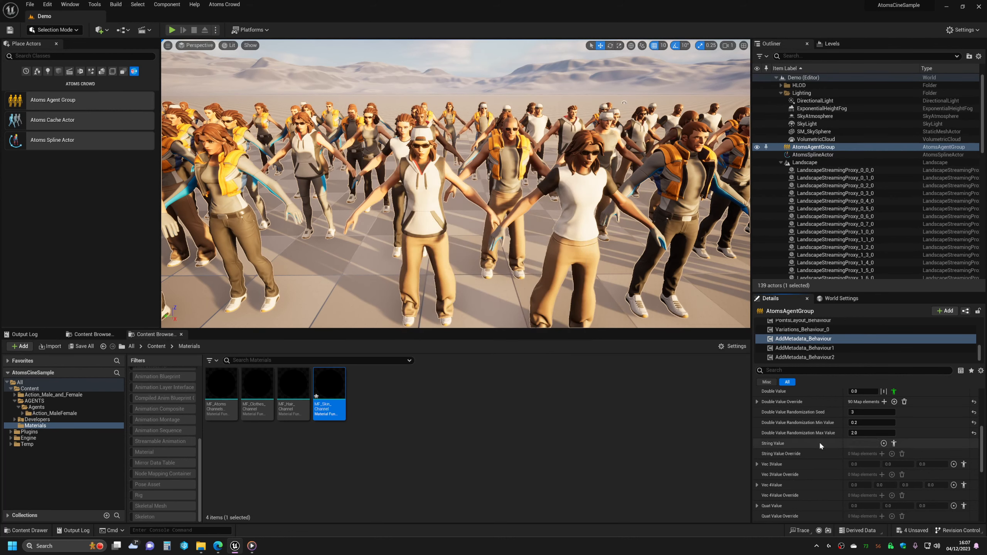
scroll(819, 442, up, 2)
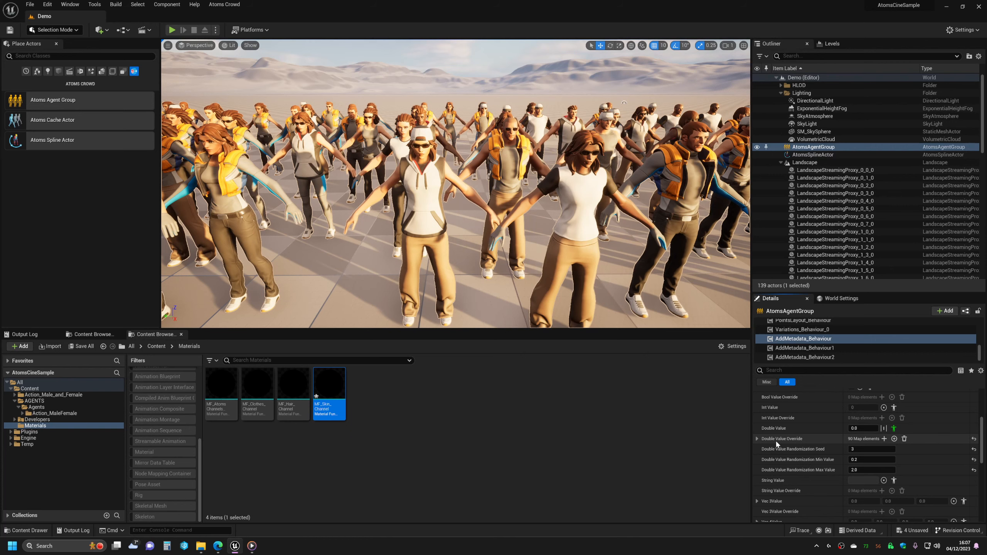
key(s)
right_drag(429, 226, 429, 212)
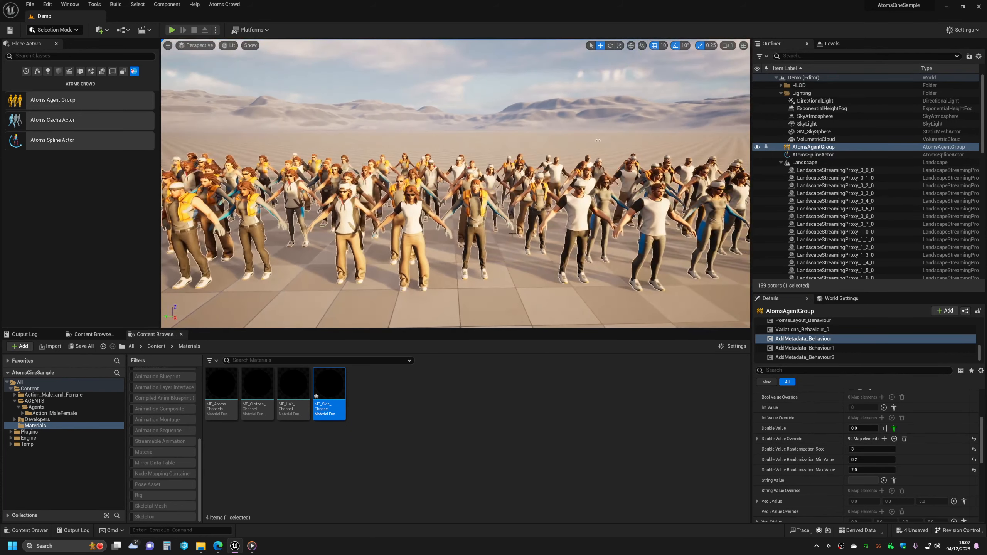
Enable randomization of the Vec3 Value on the clothes metadata behaviour, AddMetadata_Behaviour1
click(429, 226)
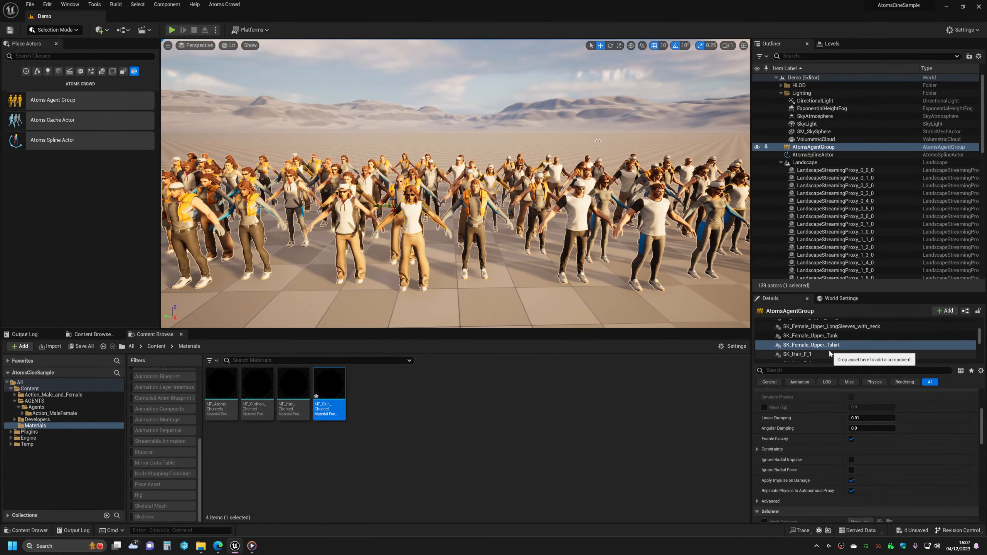
scroll(830, 353, down, 5)
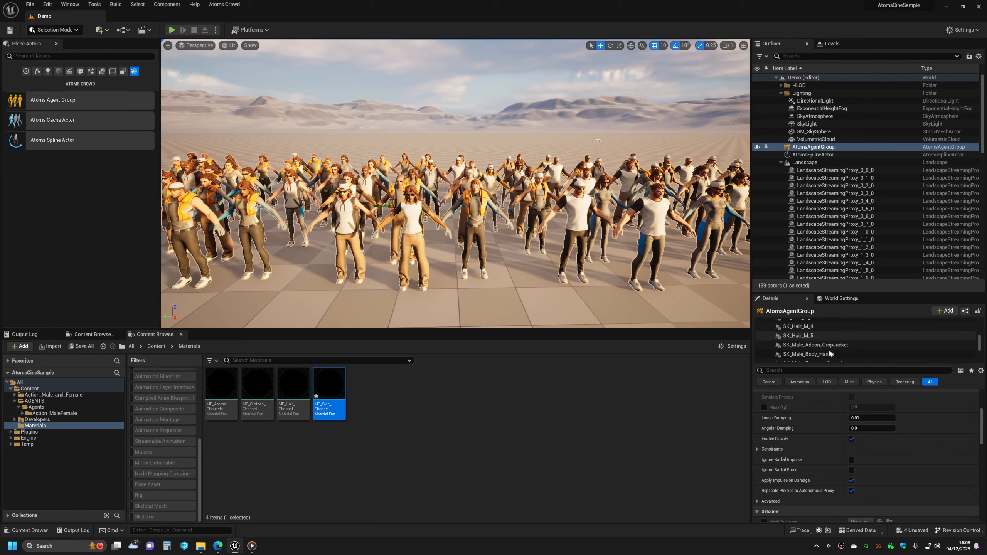
scroll(830, 353, down, 5)
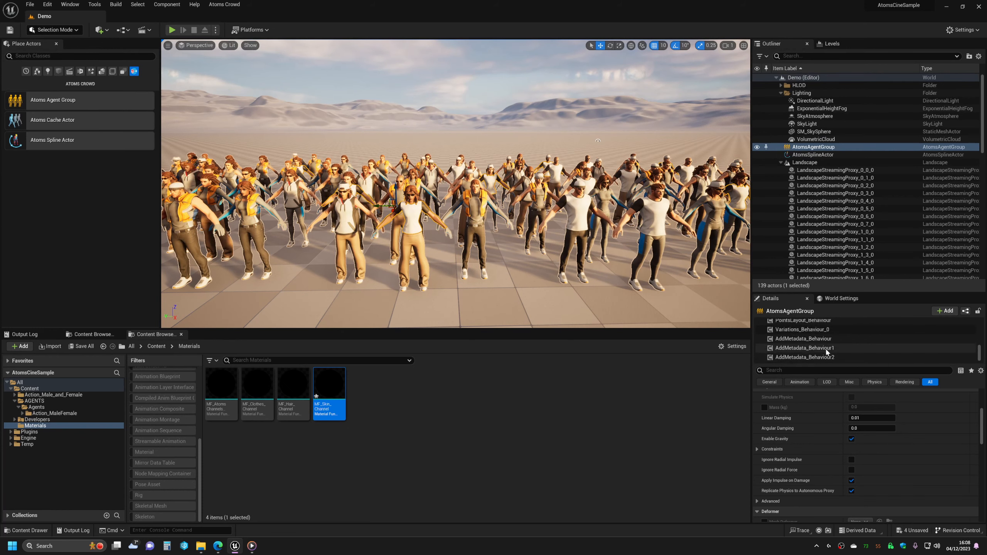
click(823, 349)
scroll(810, 449, up, 2)
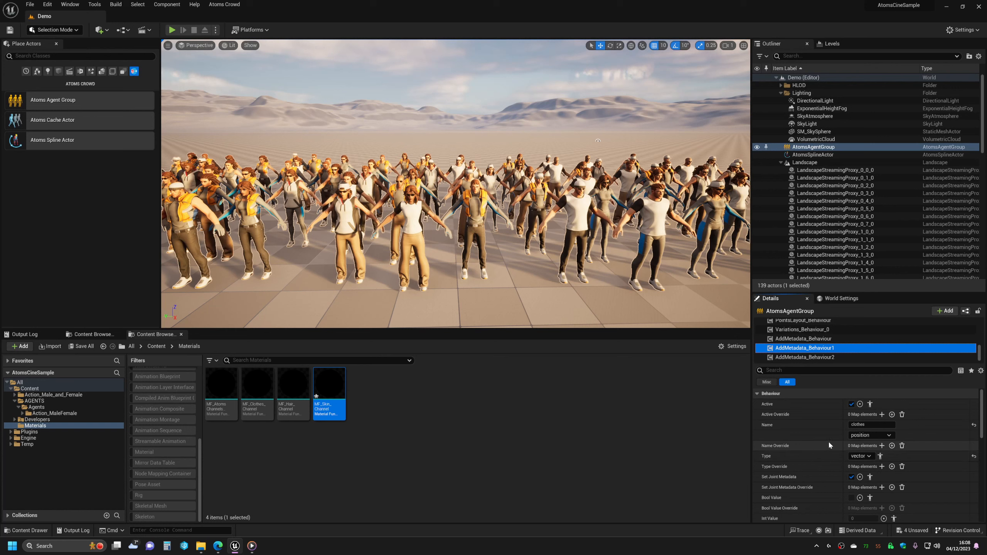
scroll(816, 444, down, 3)
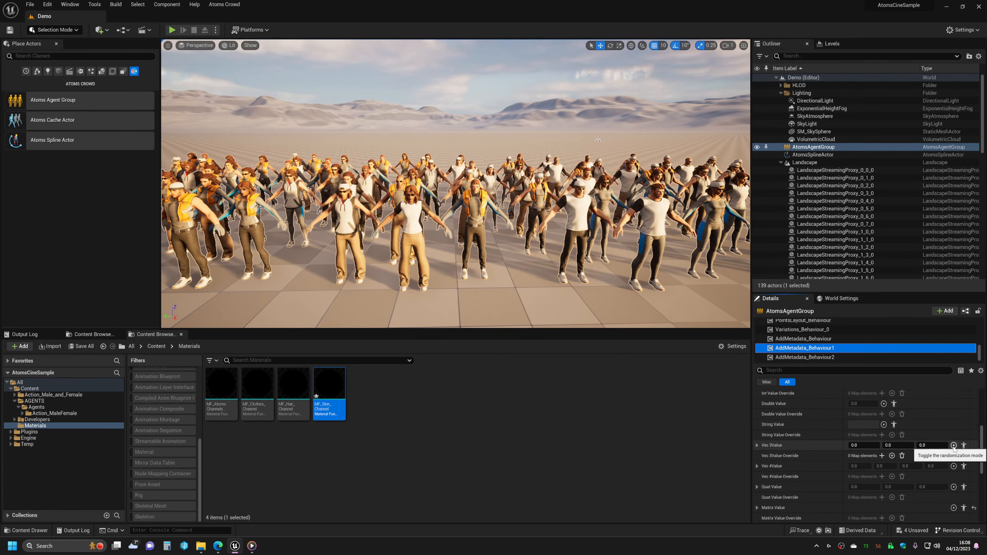
click(954, 446)
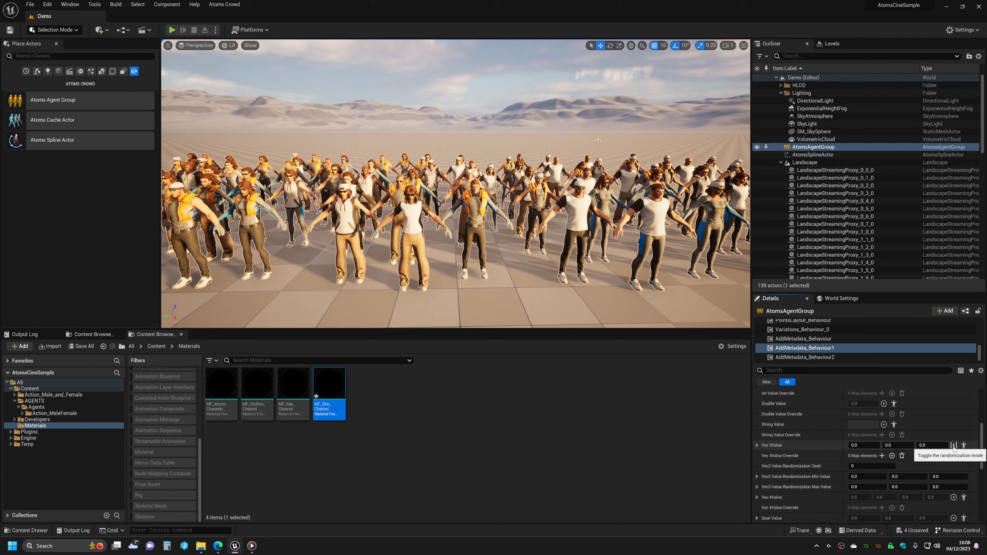
Set the clothes Vec3 randomization range to a minimum of 1 and a maximum of 2 on all three components
click(856, 476)
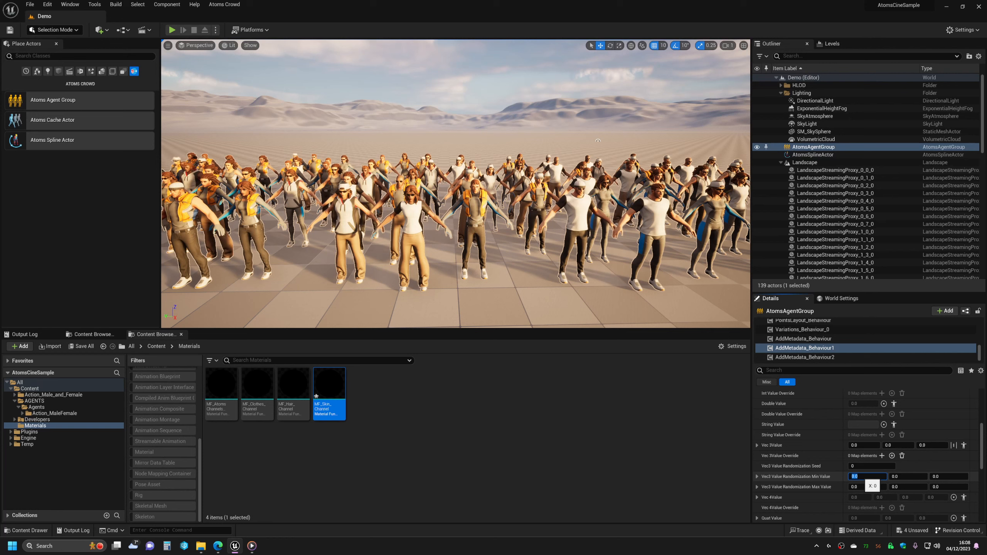
text(1)
key(Tab)
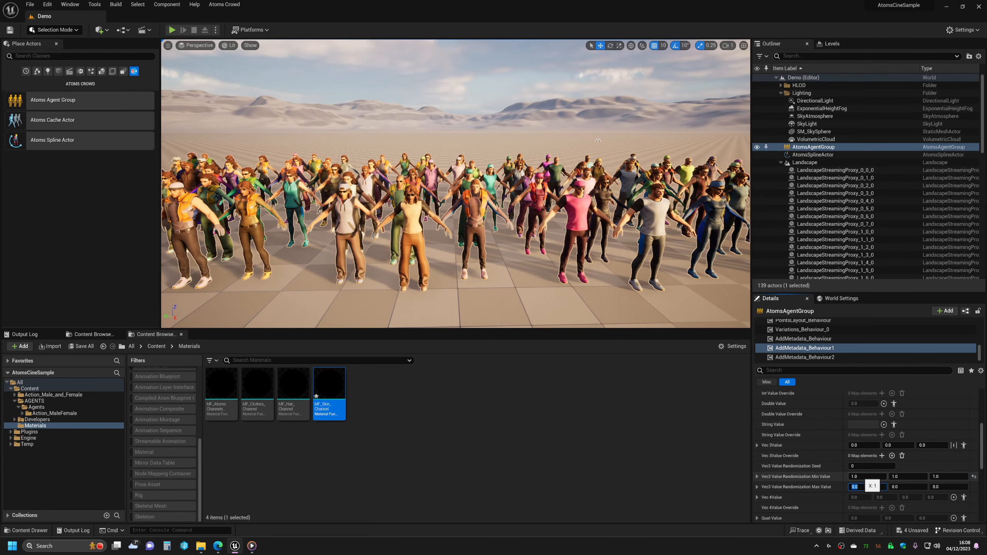
text(2)
key(Return)
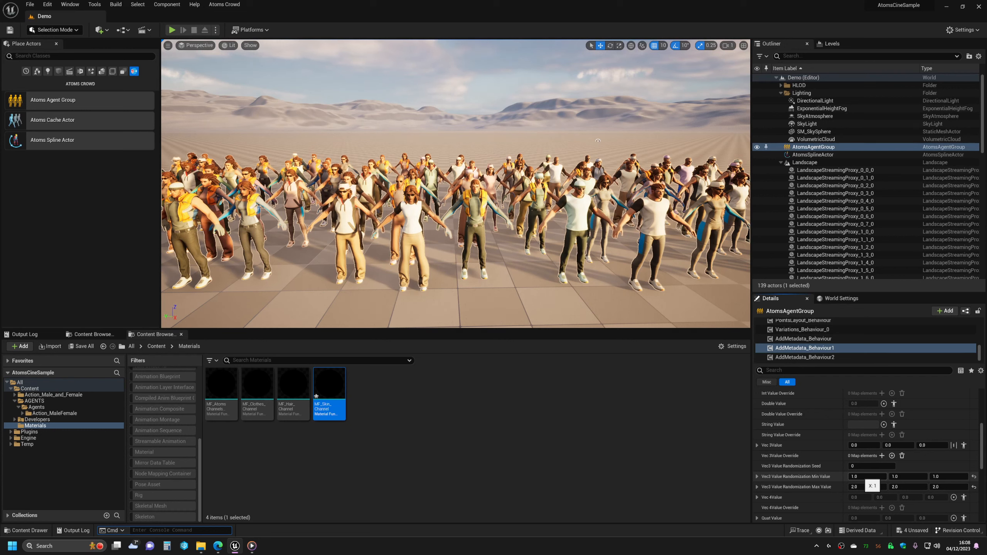
Set all three components of the clothes Vec3 Randomization Min Value to 0 and inspect the crowd's colours
click(866, 477)
text(0)
key(Tab)
text(0)
key(Tab)
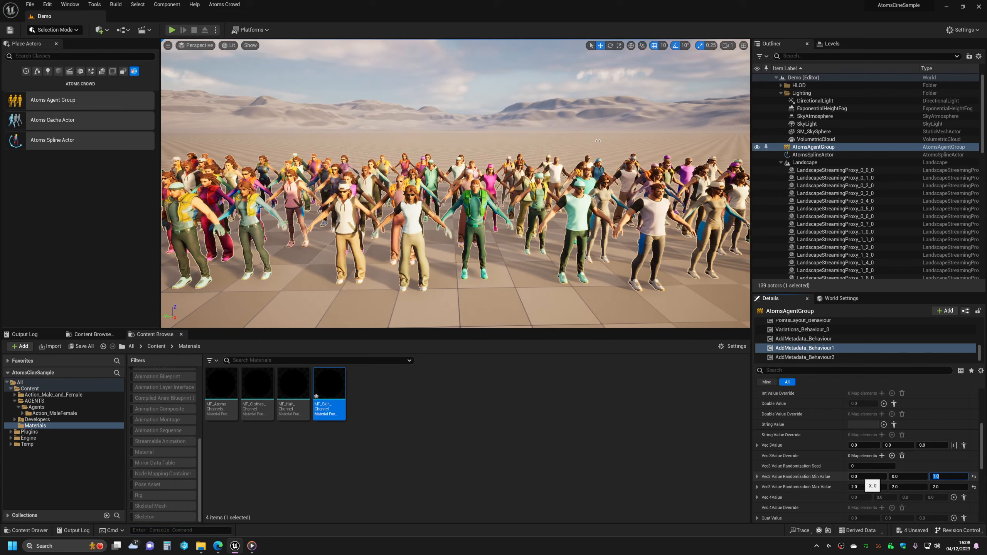
text(0)
key(Tab)
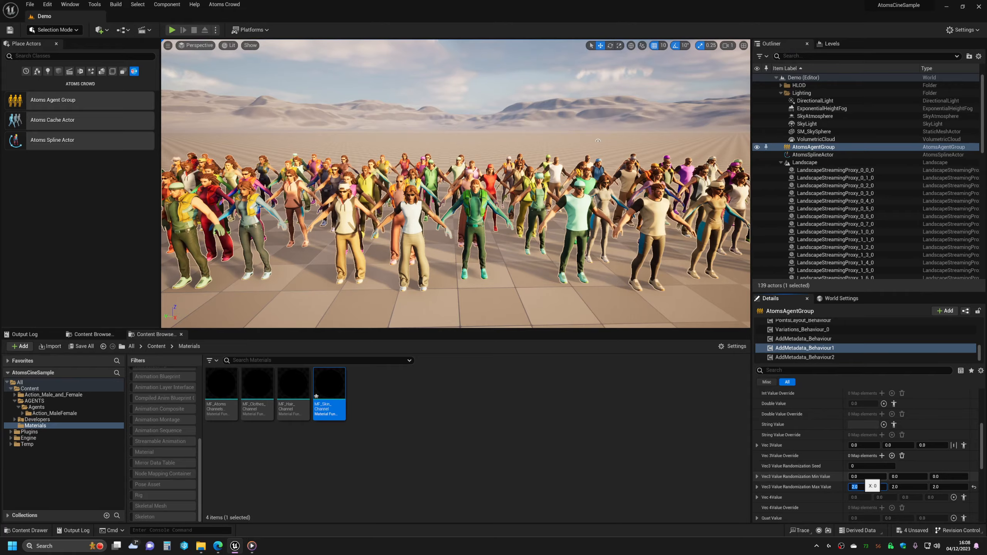
key(a)
right_drag(583, 233, 555, 228)
key(d)
key(s)
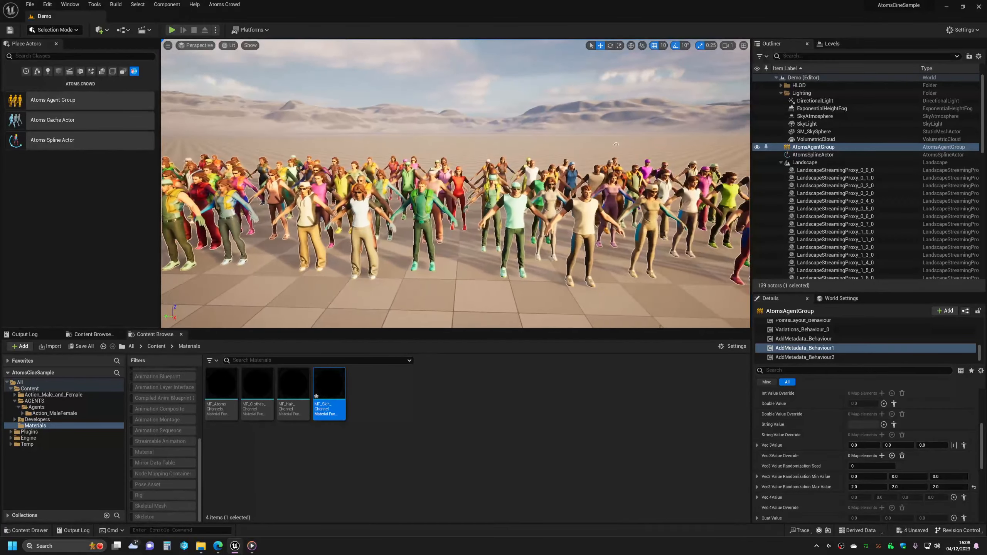
Set all three components of the clothes Vec3 Randomization Max Value to 3
click(863, 487)
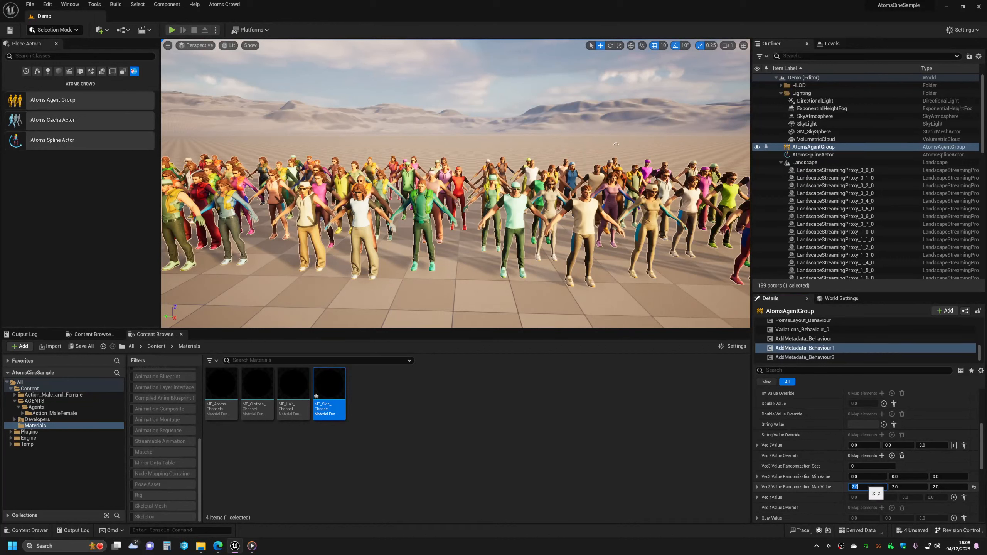
text(3)
key(Tab)
text(3)
key(Tab)
text(3)
key(Tab)
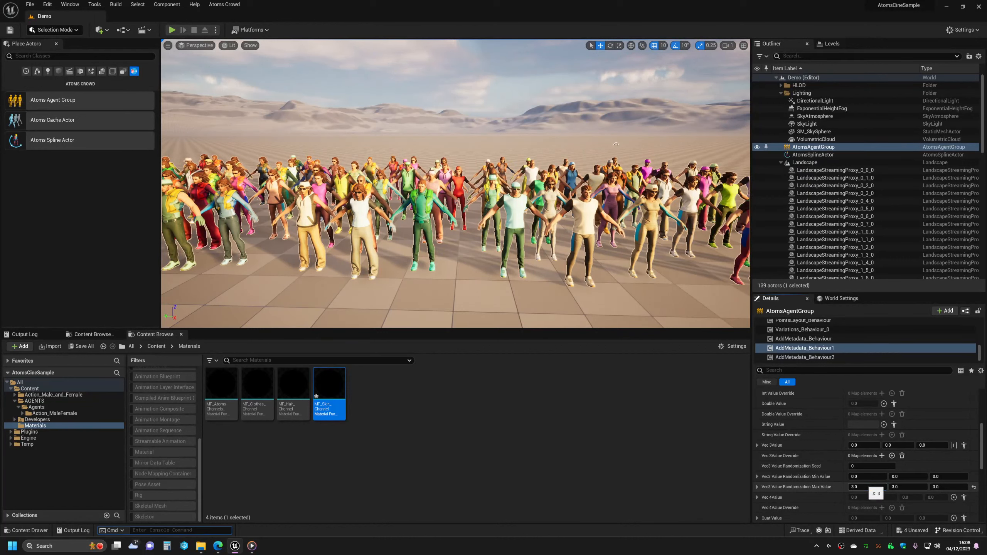
Set all three components of the clothes Vec3 Randomization Min Value to -2 and check the crowd up close
click(865, 476)
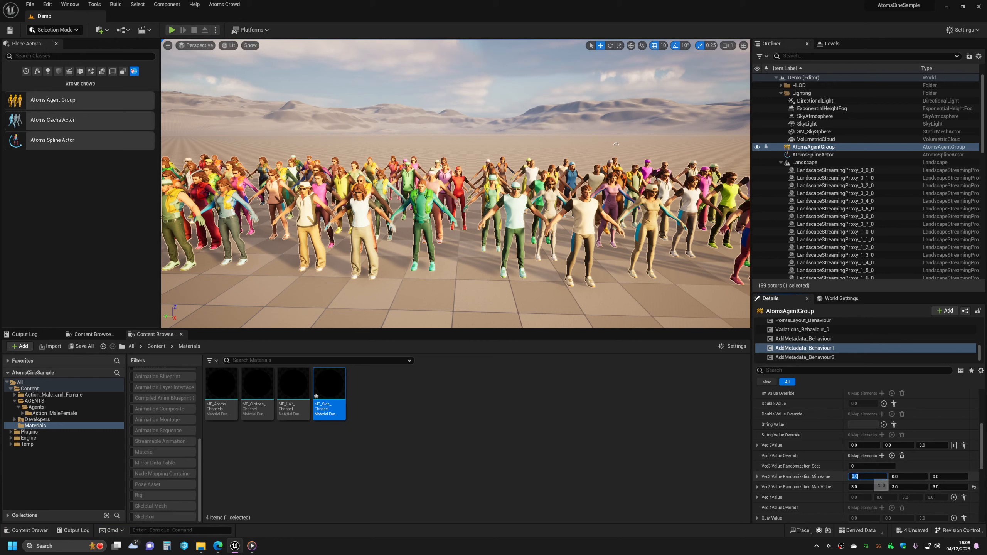
text(-2)
key(Tab)
text(-2)
key(Tab)
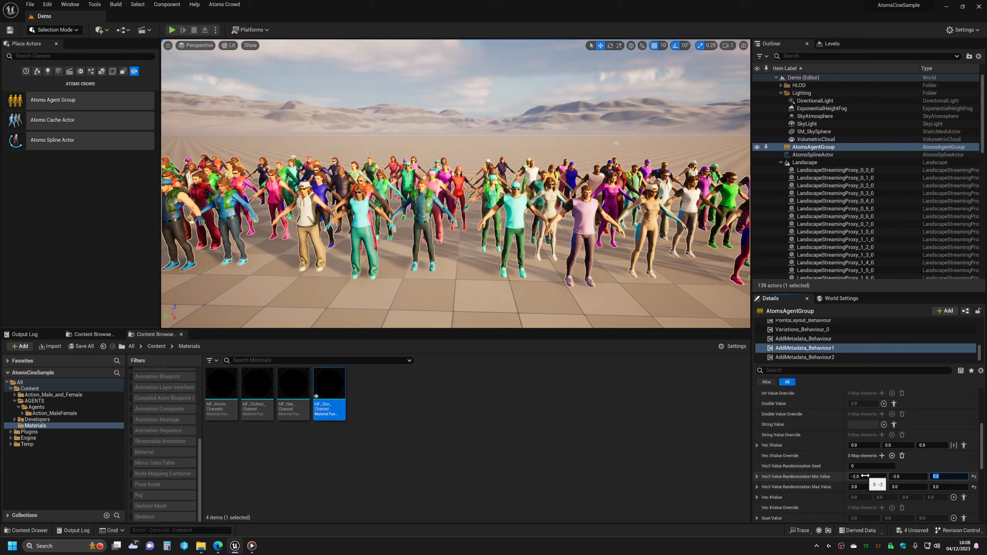
text(-2)
key(Tab)
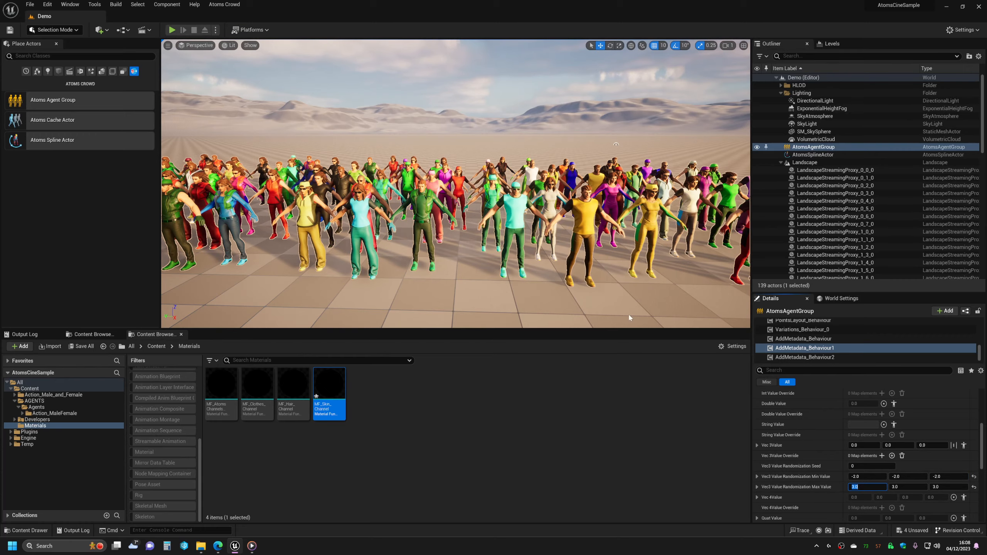
key(a)
right_drag(628, 317, 634, 318)
key(w)
key(a)
Set all three components of the clothes Vec3 Randomization Min Value to 1
click(868, 477)
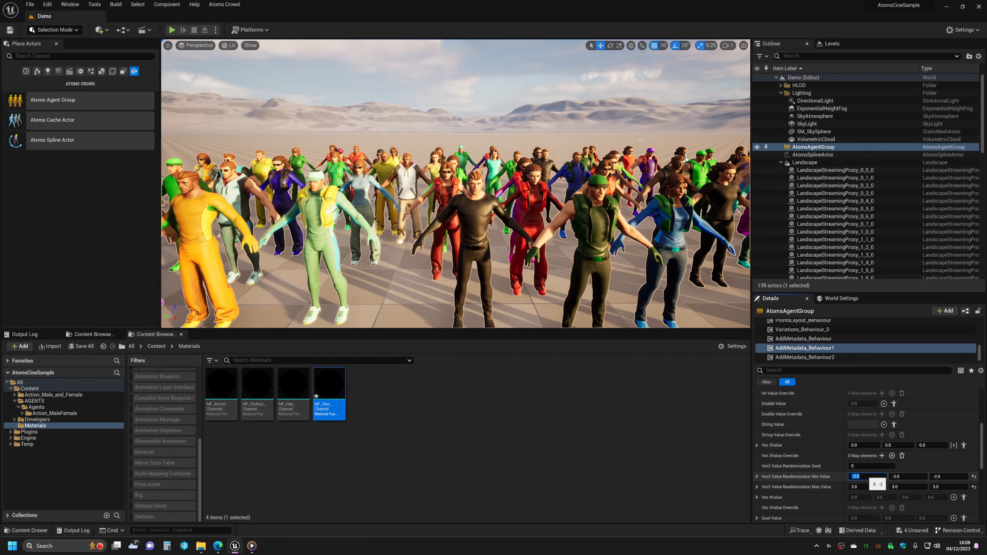
text(1)
key(Tab)
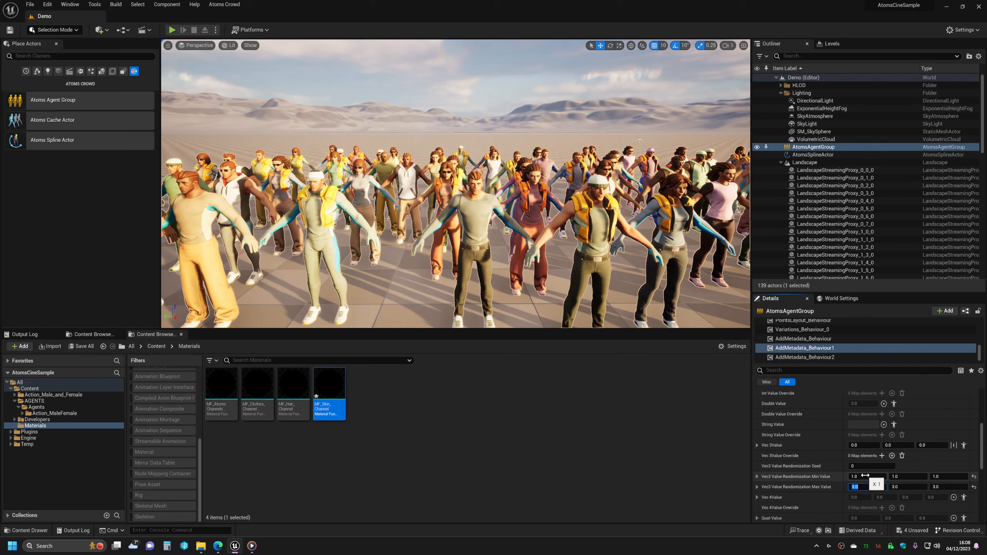
Set all three components of the clothes Vec3 Randomization Min Value to 0.5
click(866, 476)
text(0.5)
key(Tab)
text(0)
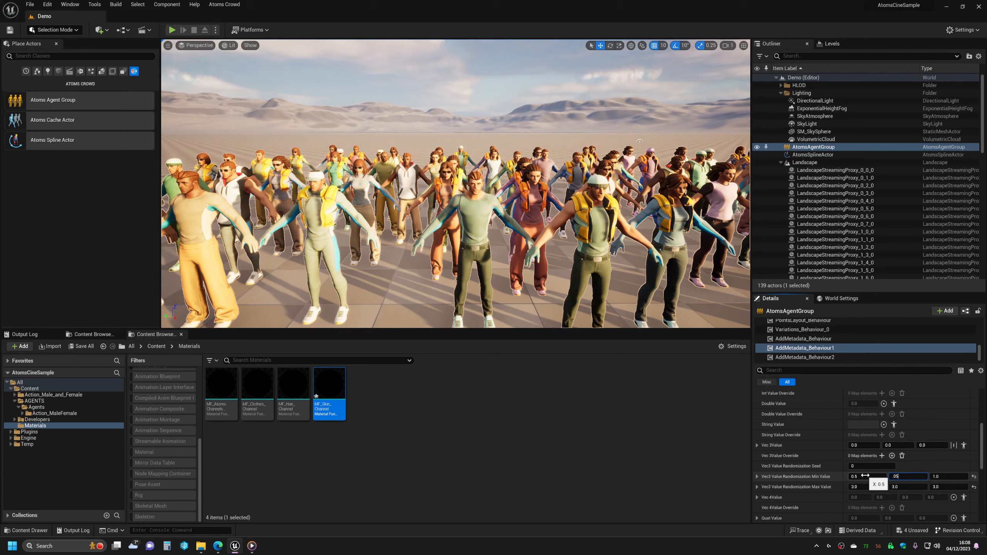
text(.5)
key(Tab)
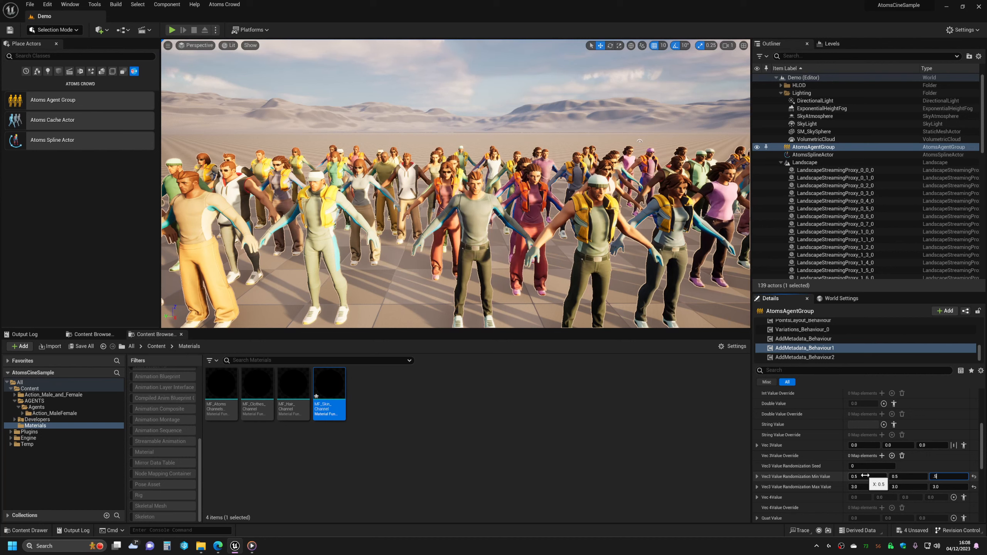
Set all three components of the clothes Vec3 Randomization Max Value to 2
click(859, 488)
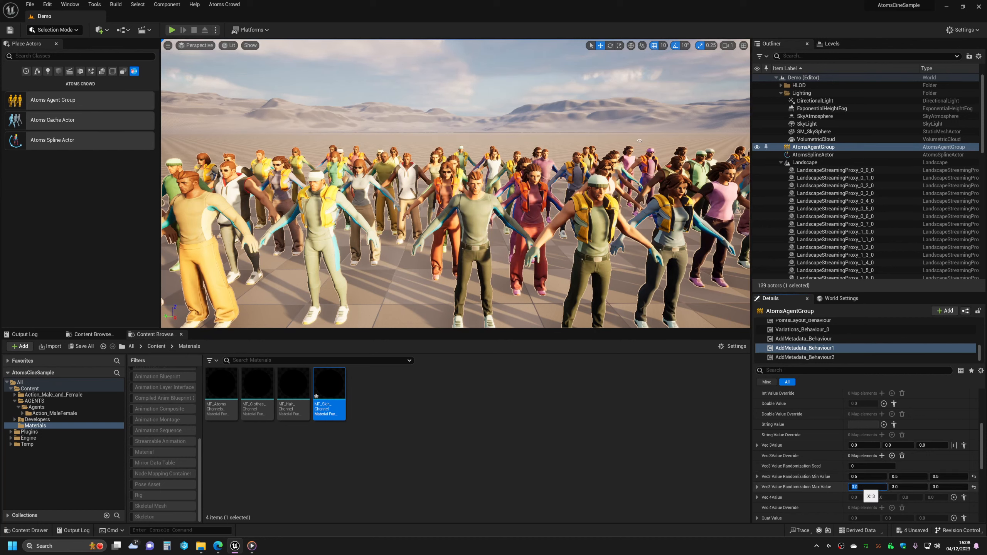
text(2)
key(Tab)
text(2)
key(Tab)
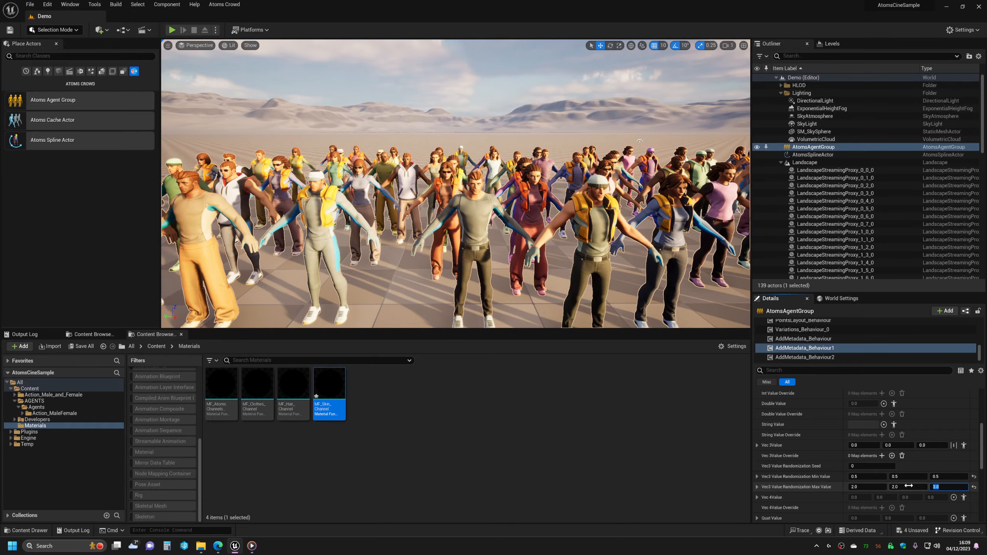
text(2)
key(Return)
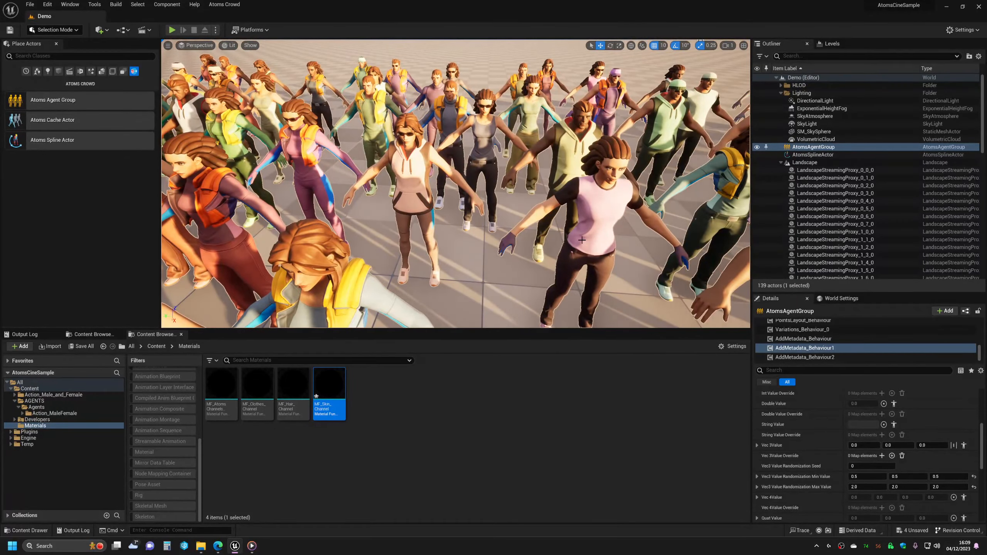
Select the hair metadata behaviour and switch its Double Value to minimum/maximum randomization
key(s)
right_drag(582, 240, 579, 214)
click(805, 356)
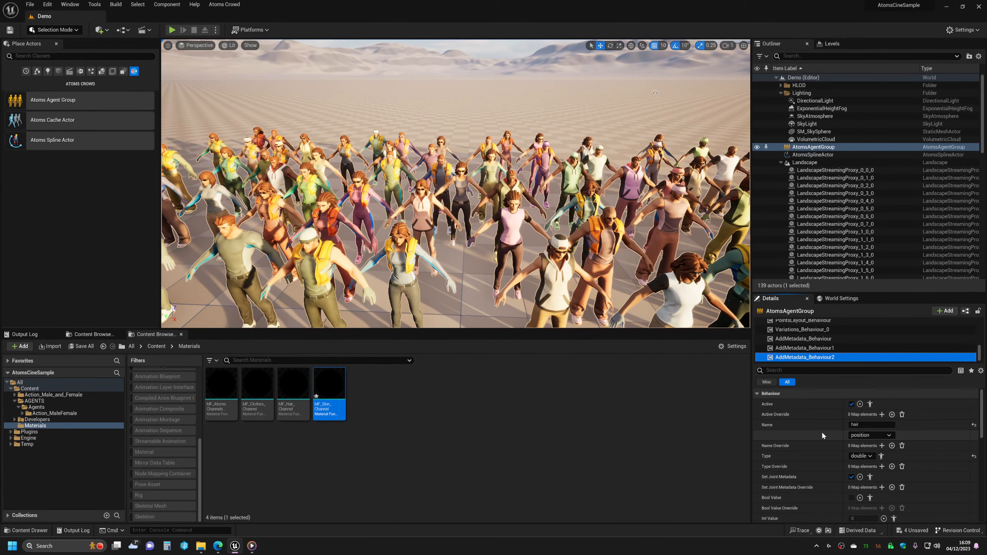
scroll(834, 437, up, 2)
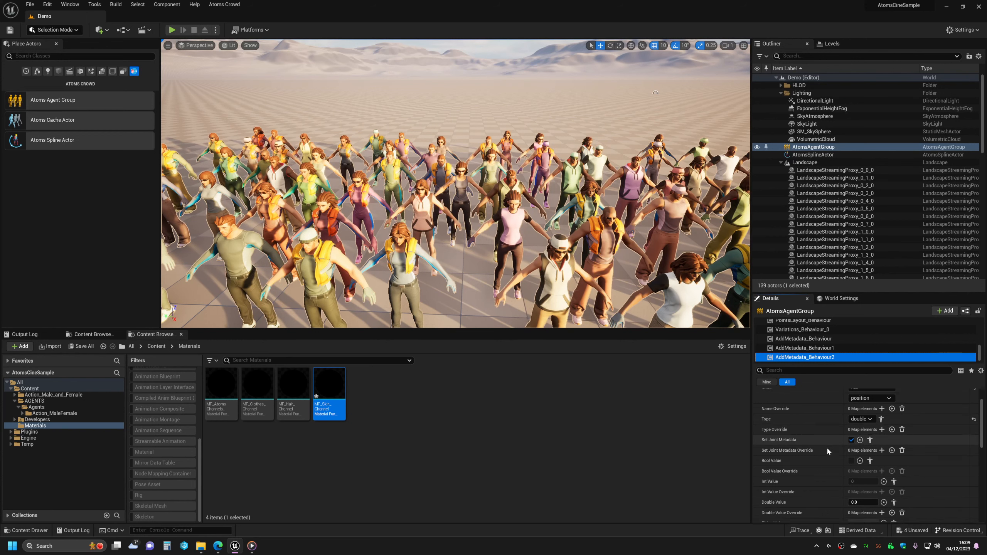
scroll(827, 447, down, 3)
click(884, 440)
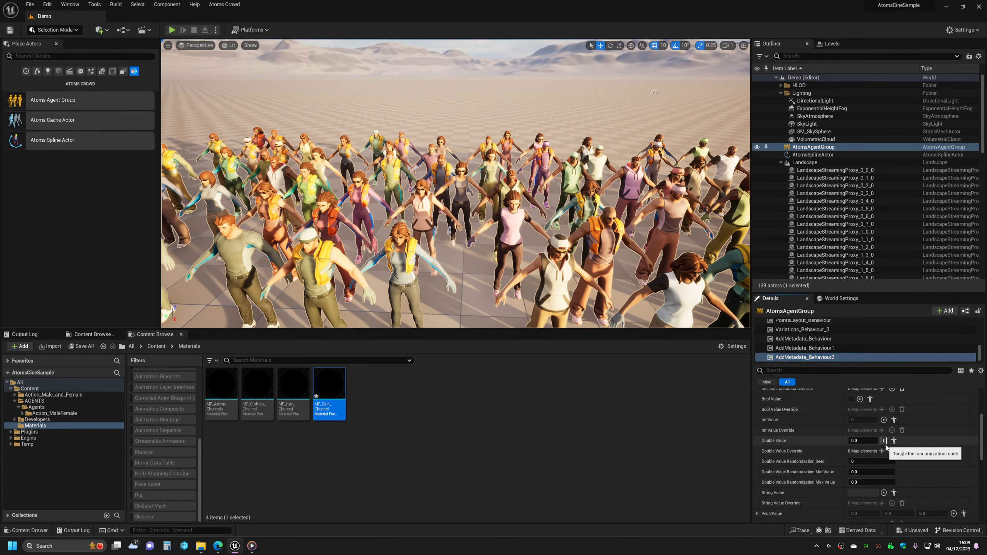
Set the hair Double Value Randomization Min Value to 1 and Max Value to 3
click(860, 472)
right_drag(525, 280, 522, 261)
key(q)
key(e)
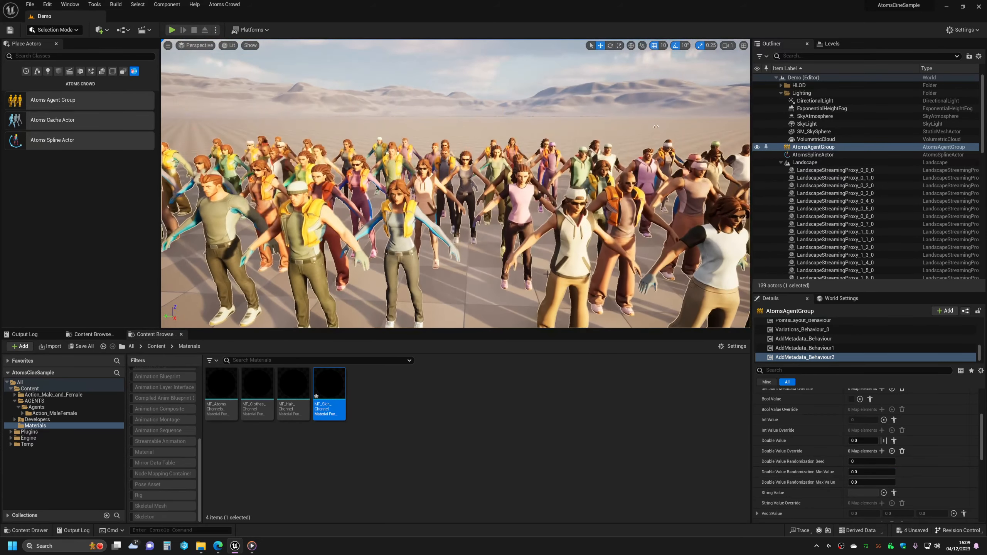
click(862, 473)
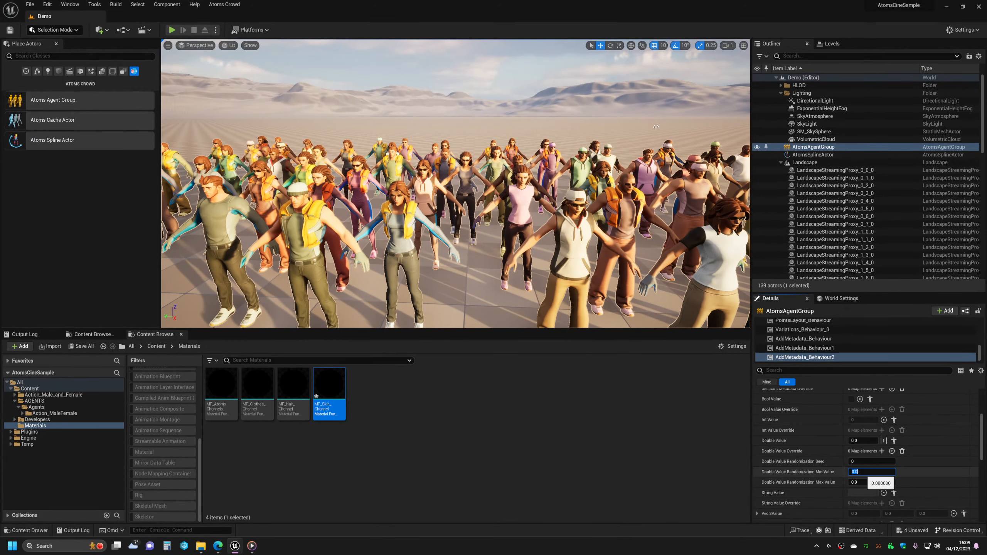
key(Tab)
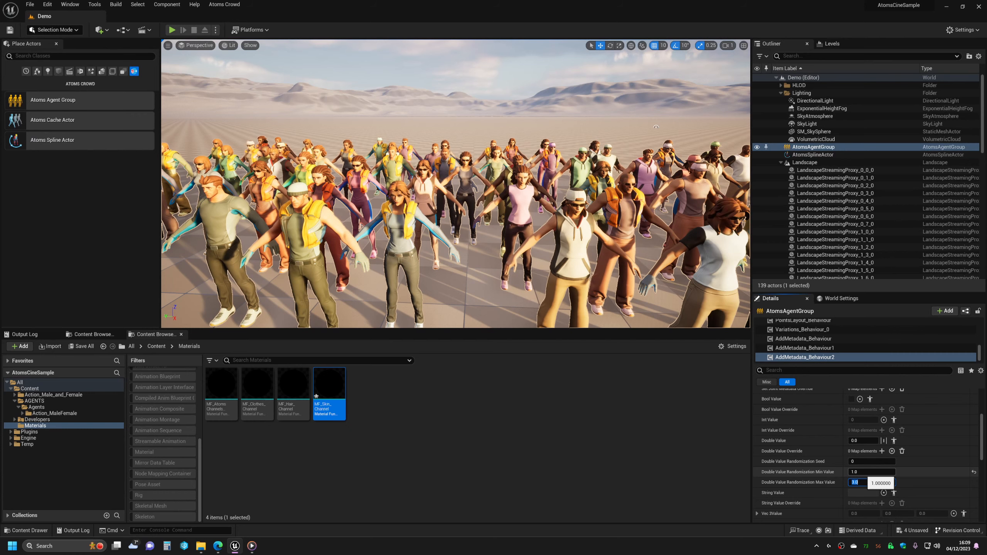
key(e)
right_drag(537, 265, 532, 280)
key(w)
Try -2 as the hair Double Value Randomization Min Value, then set it to 1 with a Max Value of 5
click(867, 472)
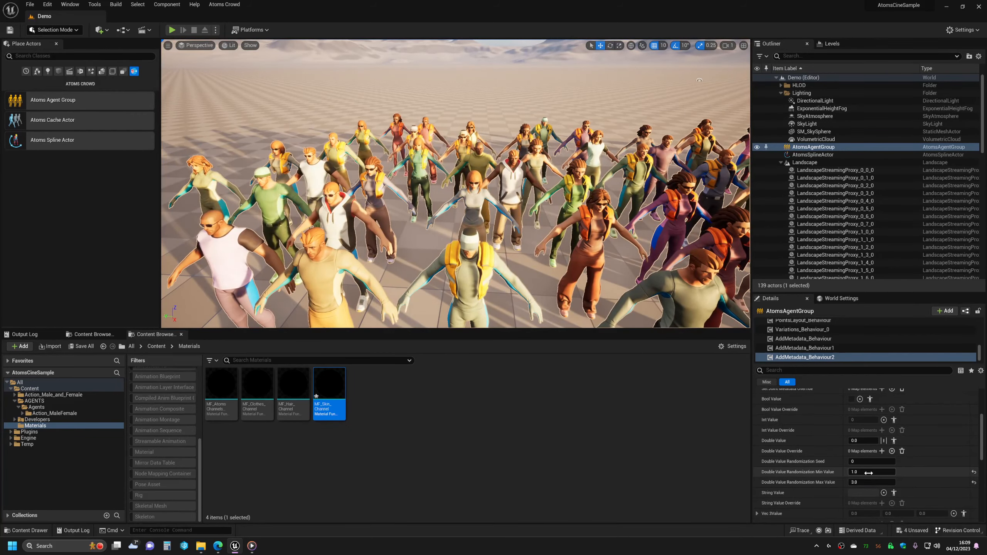
text(-2)
key(Tab)
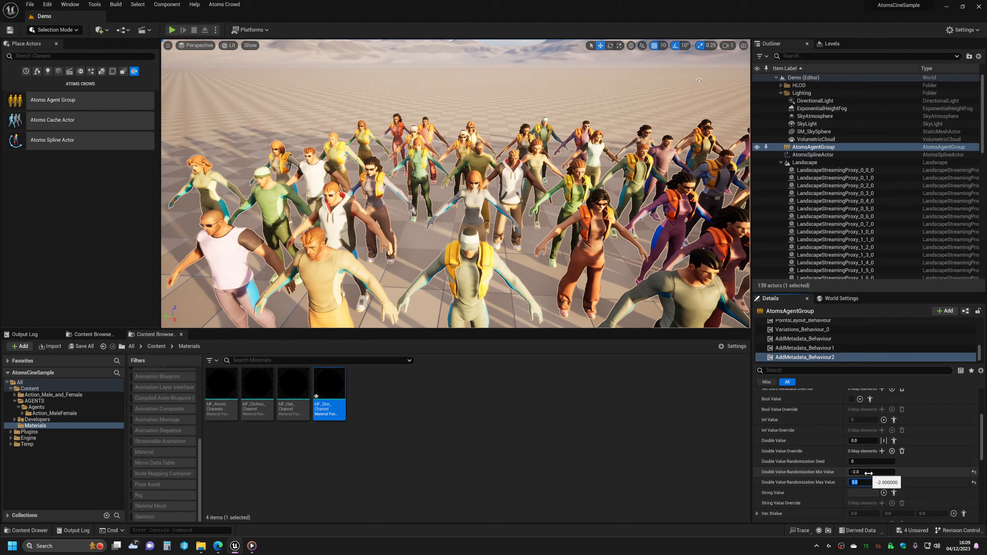
click(868, 472)
text(1)
key(Tab)
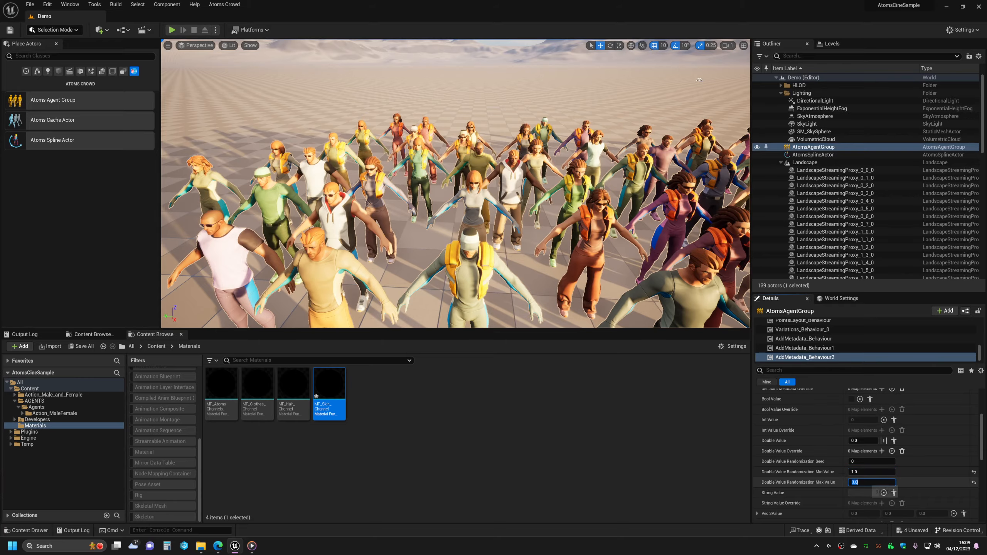
text(5)
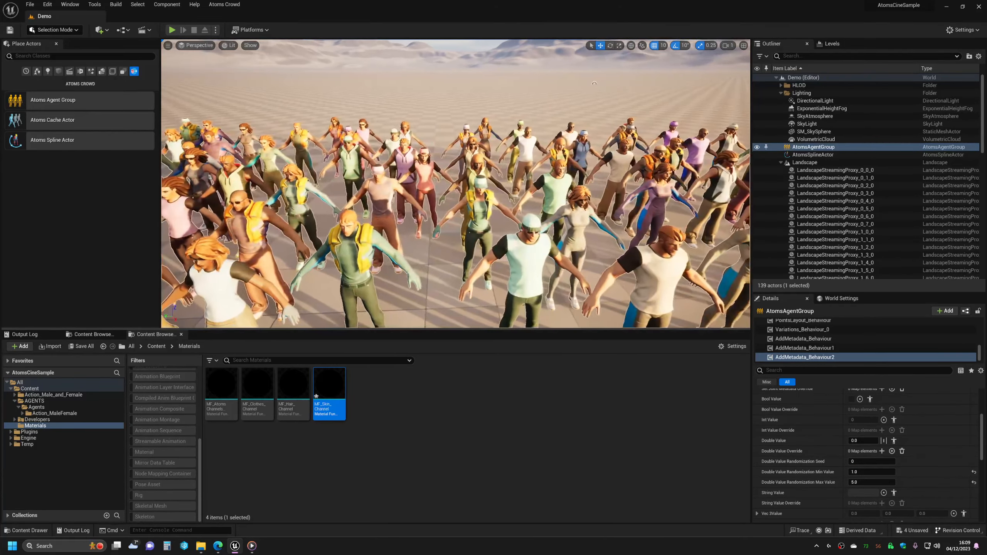
Set the hair Double Value Randomization Min Value to 0.5 and, after trying 4 and 2, the Max Value to 5
click(864, 471)
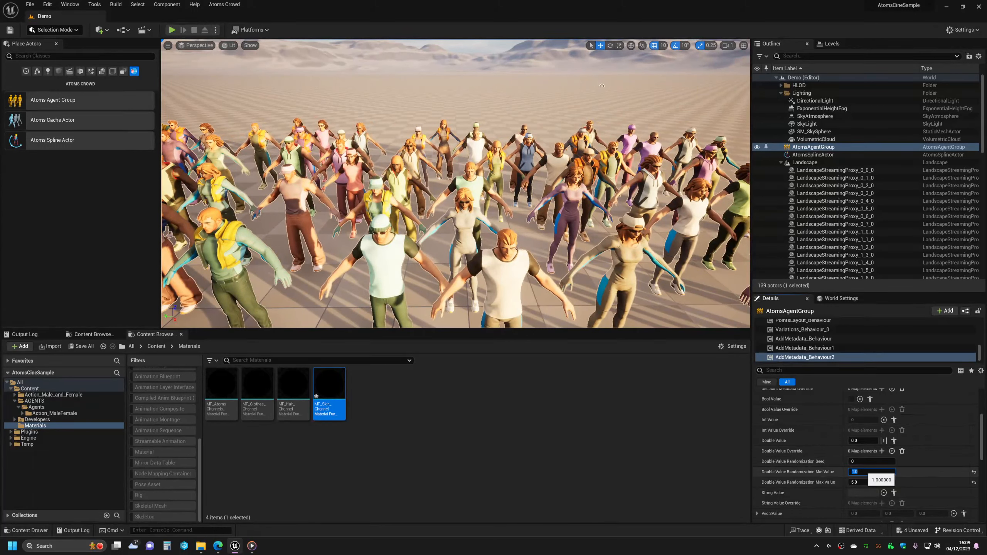
click(868, 481)
text(4)
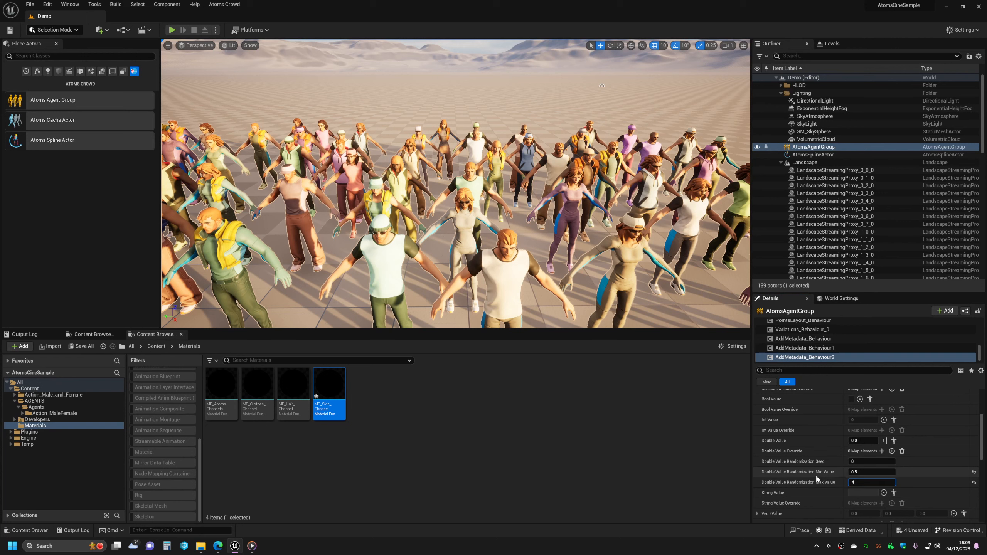
key(Return)
click(867, 482)
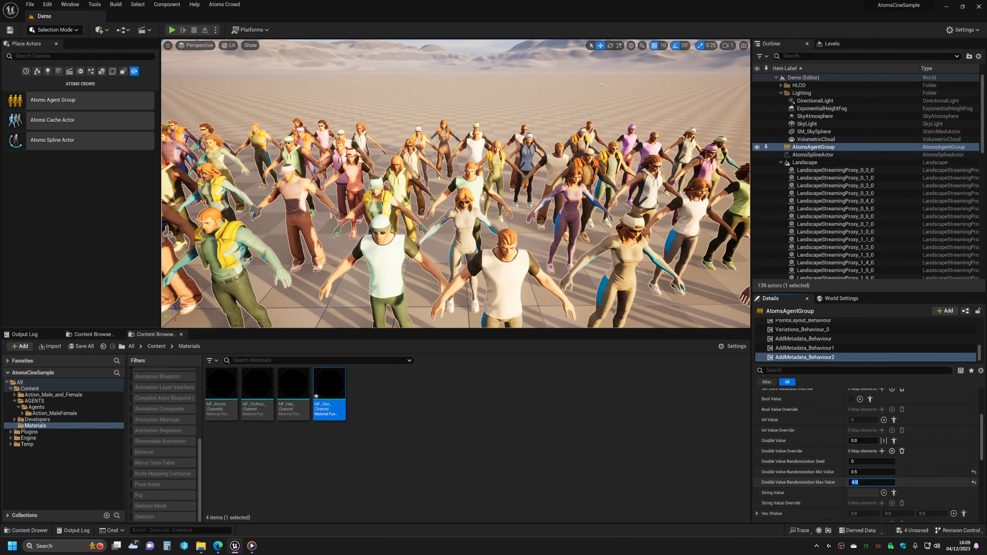
text(2)
key(Return)
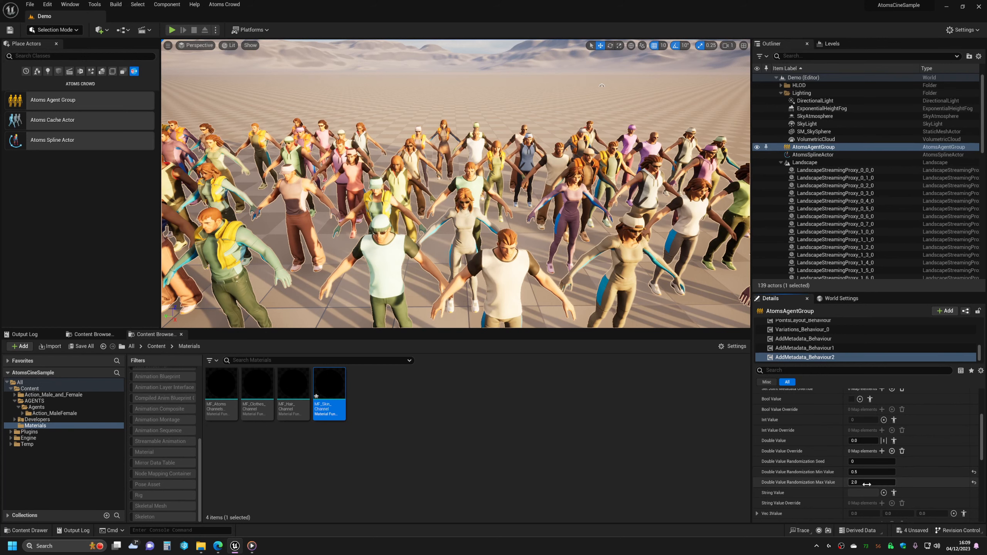
key(Return)
right_drag(599, 241, 534, 247)
key(a)
key(e)
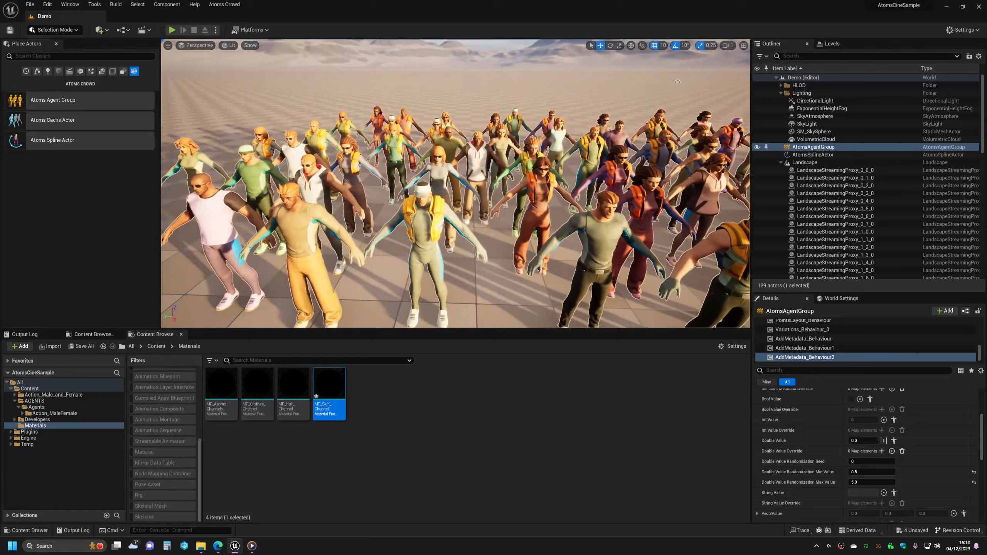
Switch the hair Double Value to list randomization and open its agent override dialog beside the crowd
scroll(875, 433, down, 1)
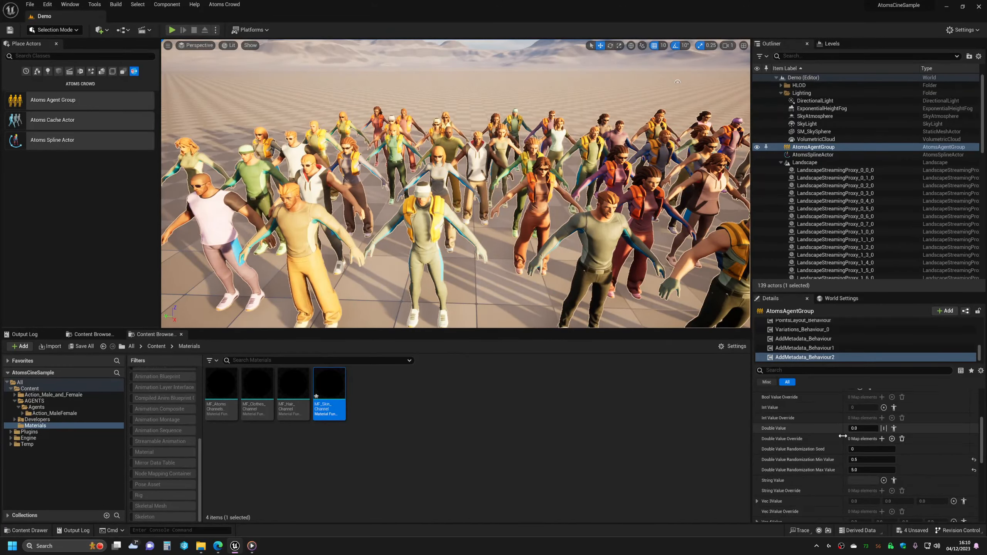
click(884, 429)
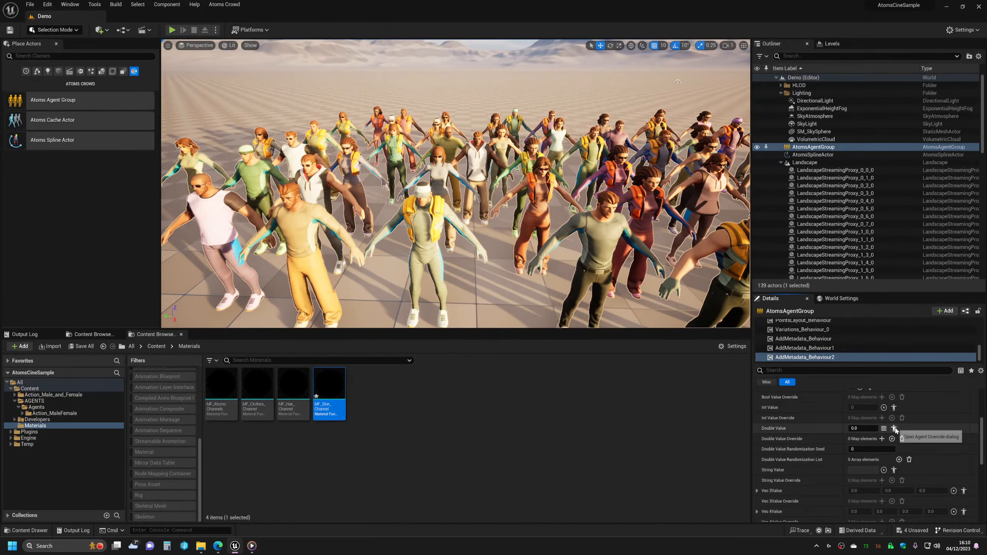
click(894, 428)
click(417, 366)
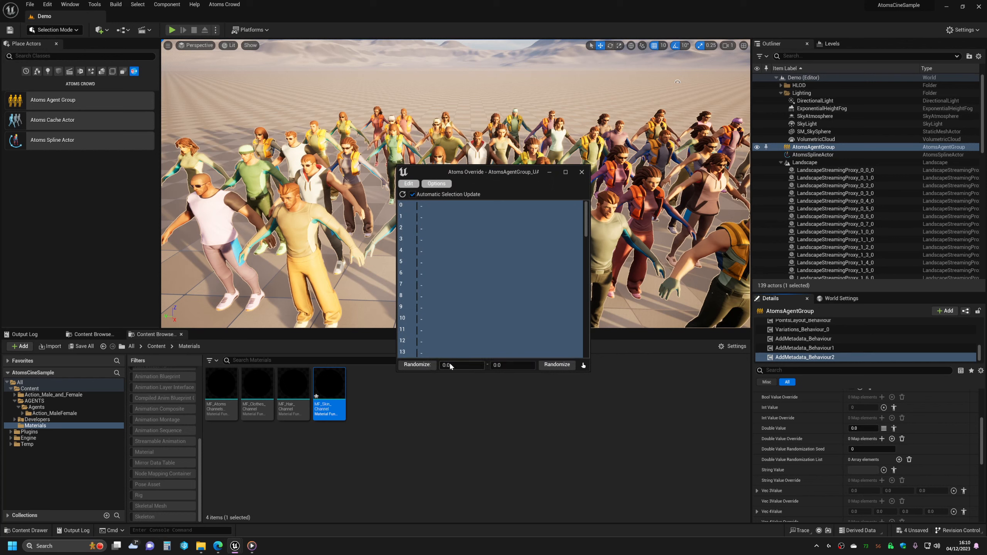
drag(503, 173, 807, 207)
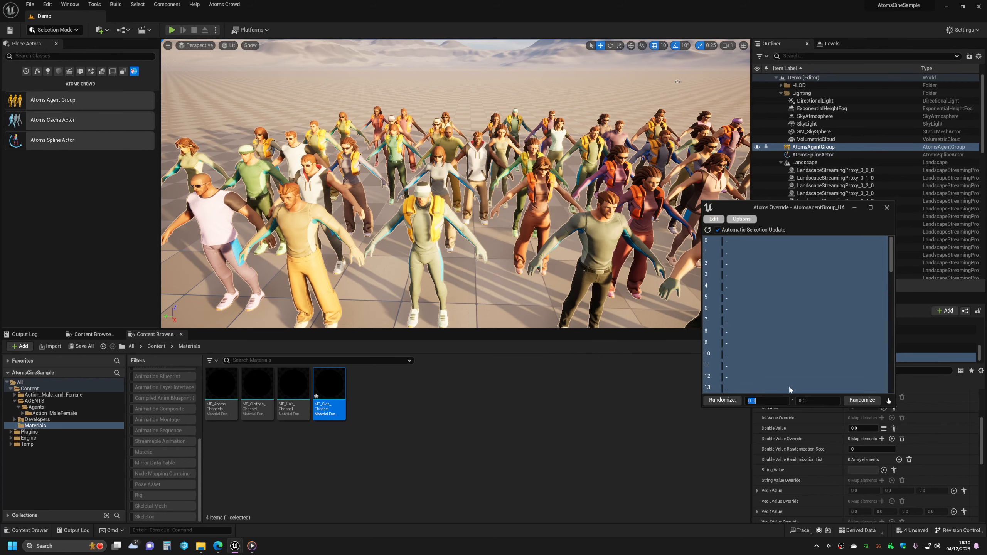
Randomize the hair Double Value overrides of all agents between -2 and 5, running the randomization twice, and inspect the crowd
text(-2)
key(Tab)
click(851, 402)
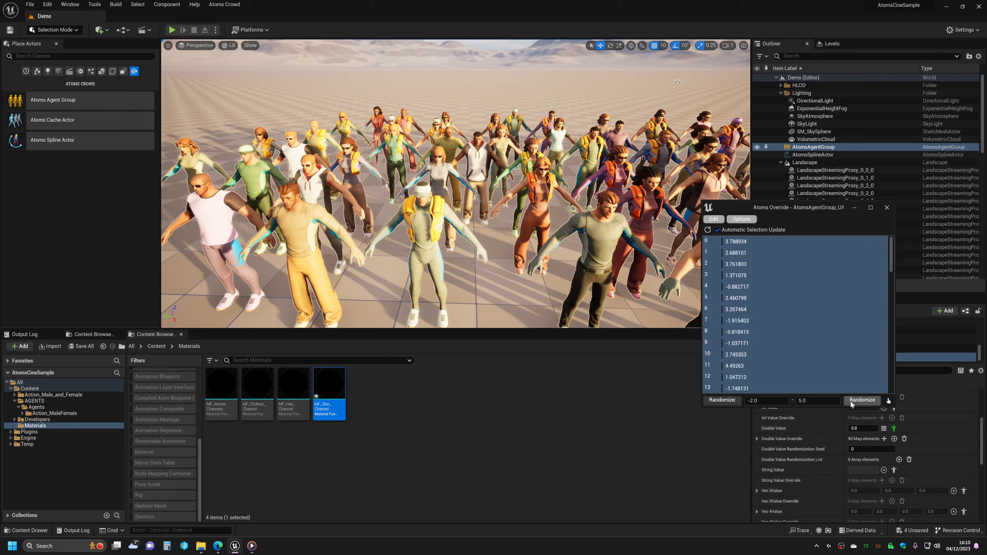
click(851, 403)
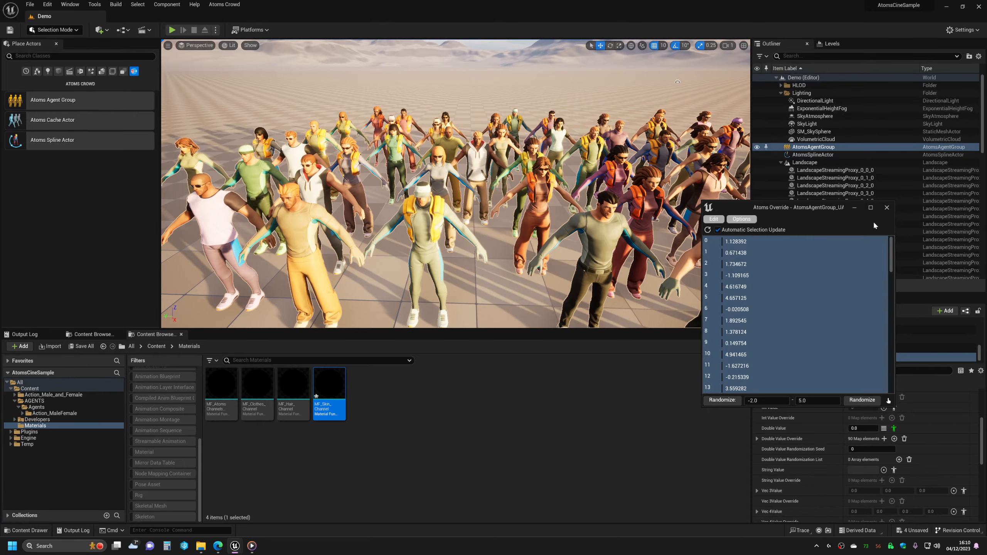
click(886, 208)
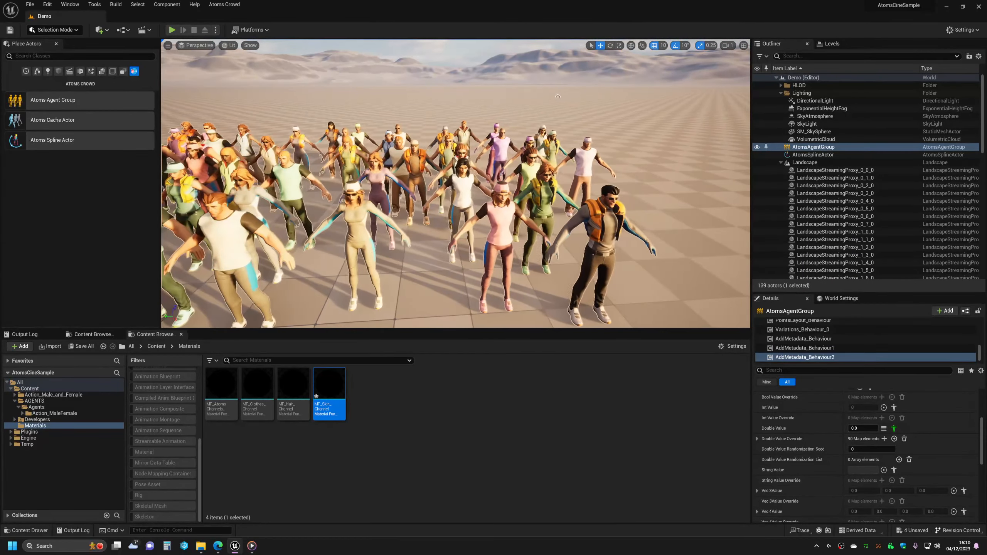
right_drag(561, 94, 369, 98)
key(a)
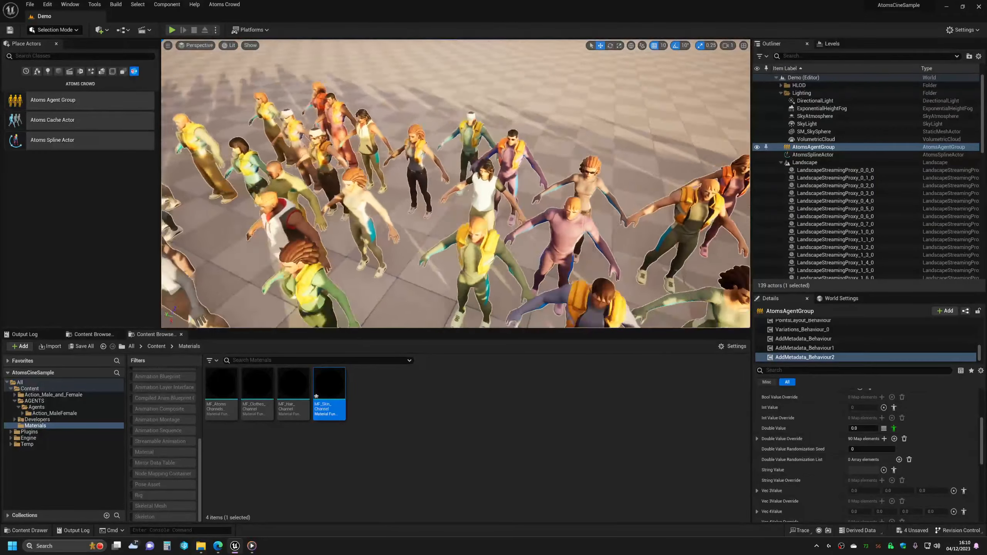
click(643, 248)
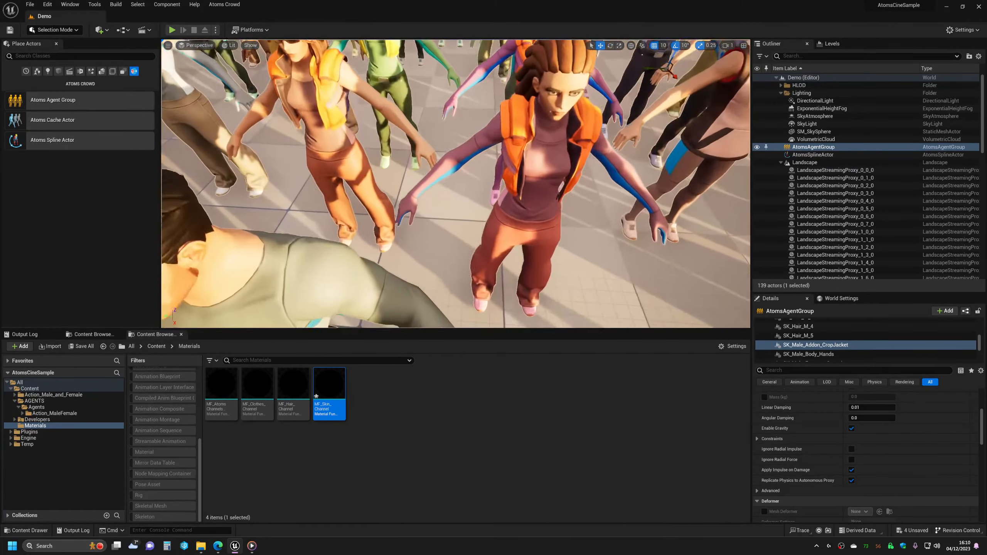
right_drag(611, 117, 560, 109)
right_drag(564, 148, 574, 117)
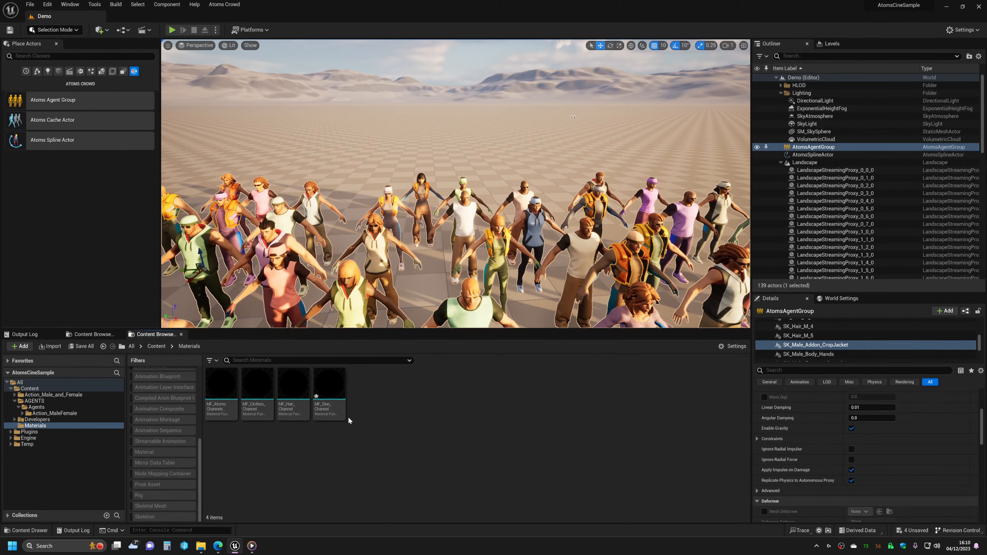
key(ctrl+d)
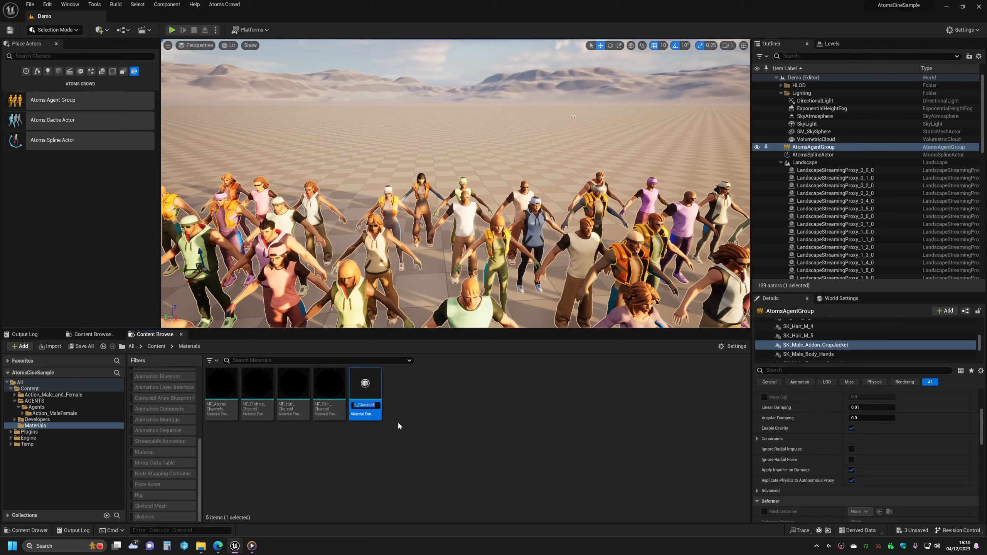
key(Return)
key(Delete)
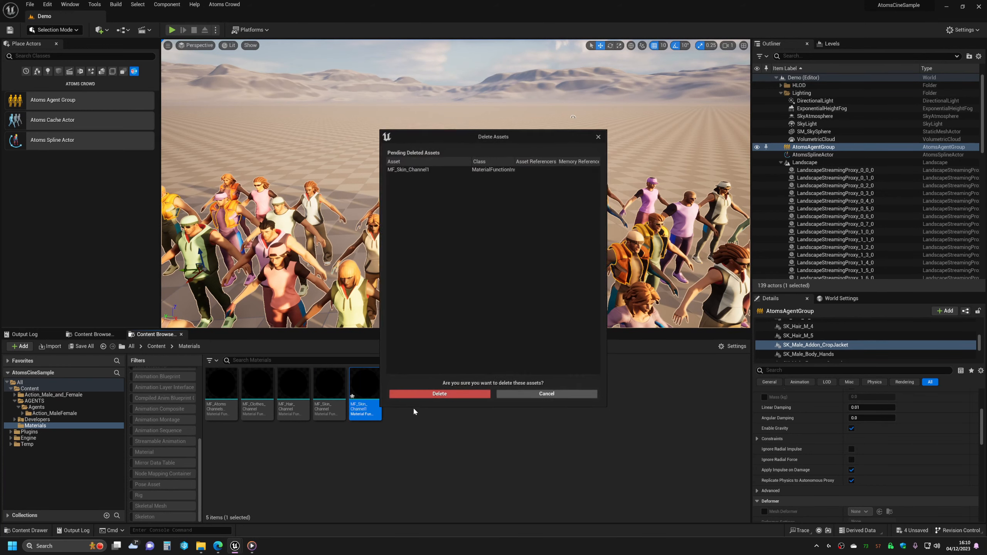
click(440, 393)
Create a function instance of MF_AtomsChannelsMetadata and name it MF_AtomsChannelsMetadata_Jackets
right_click(220, 389)
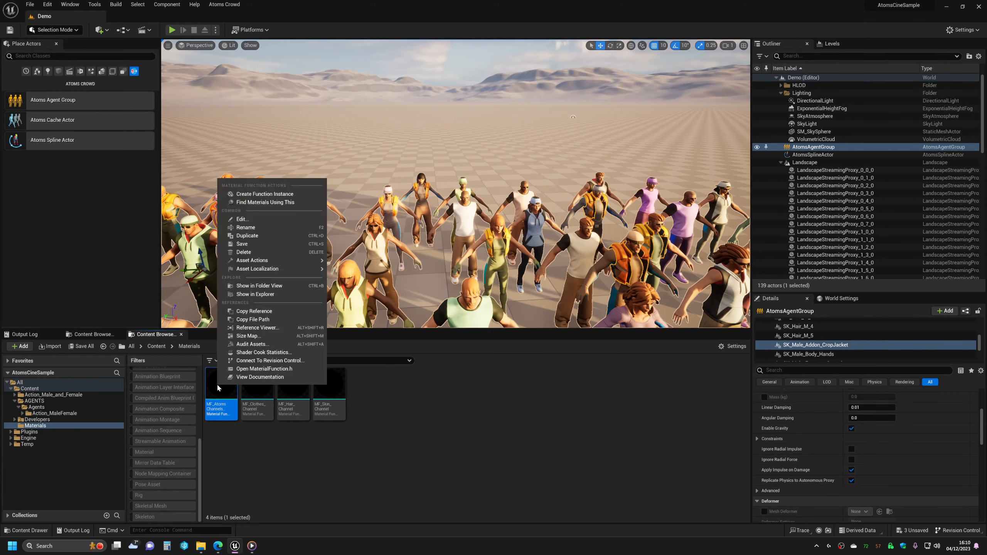
click(263, 194)
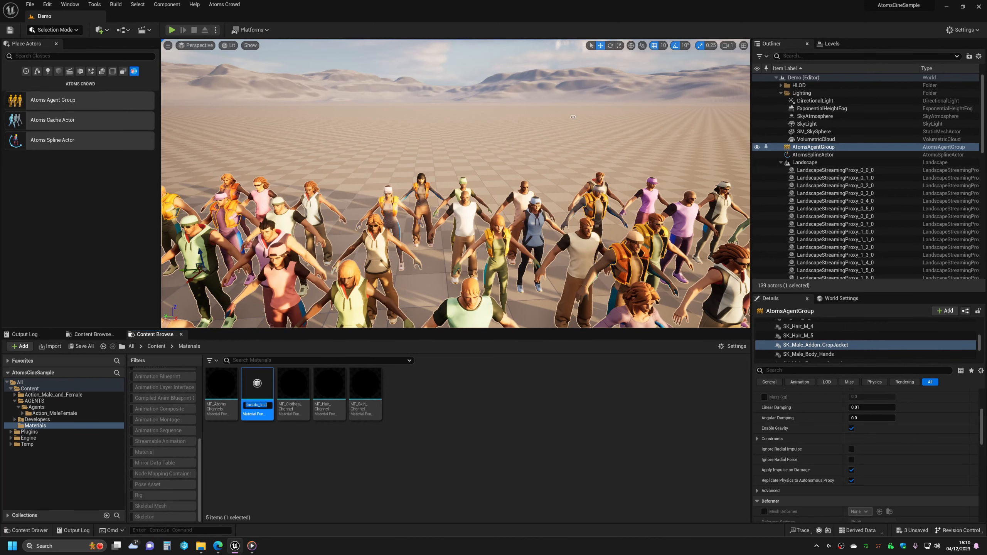
drag(261, 406, 275, 405)
key(BackSpace)
key(BackSpace)
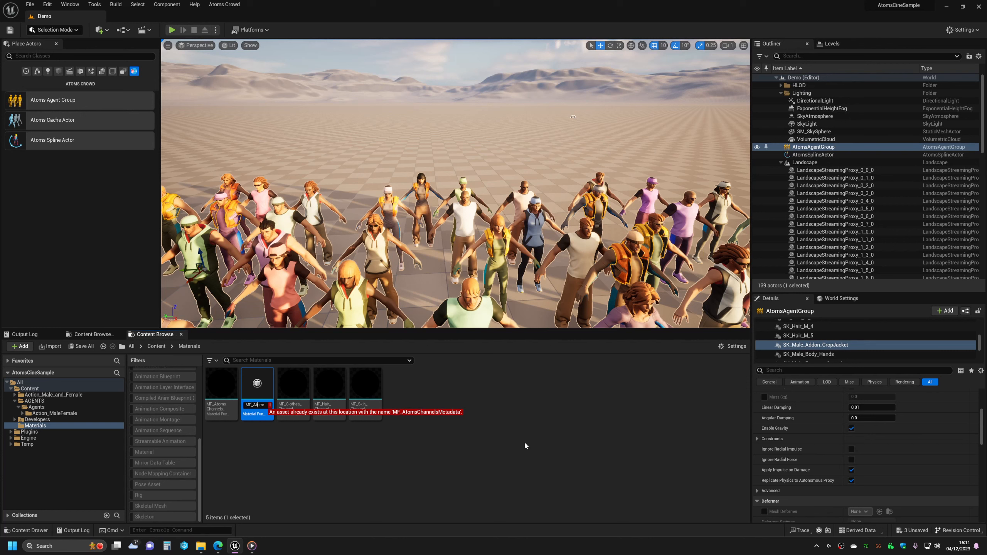
text(_Jackets)
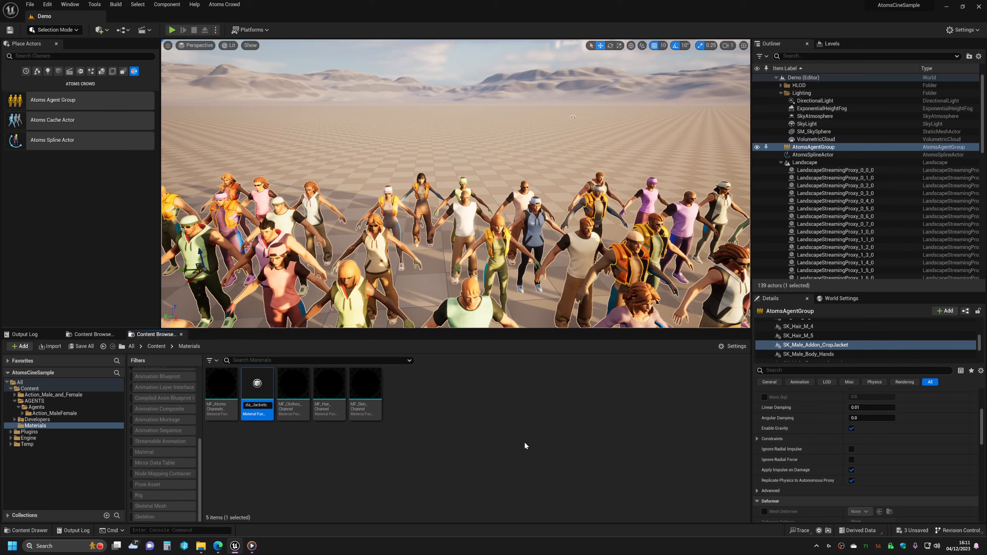
key(Return)
click(400, 450)
Check the channel parameters in MF_Hair_Channel, close it and select the MF_AtomsChannelsMetadata_Jackets instance
click(264, 403)
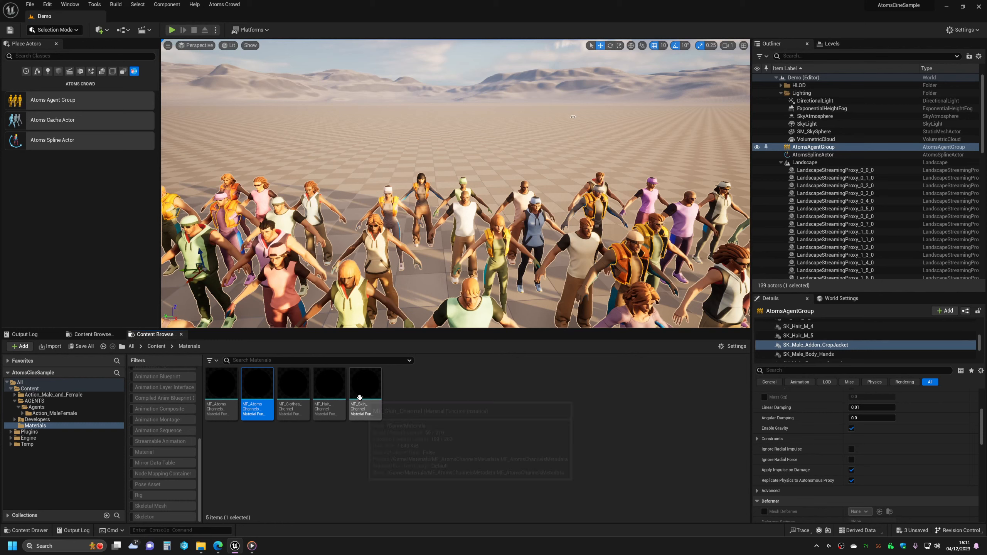
double_click(324, 412)
click(698, 429)
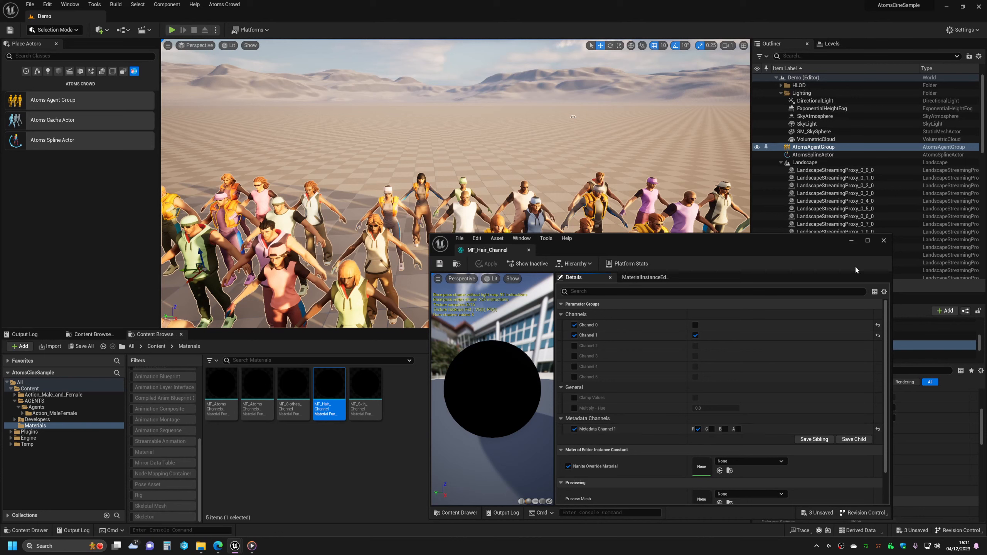
click(882, 241)
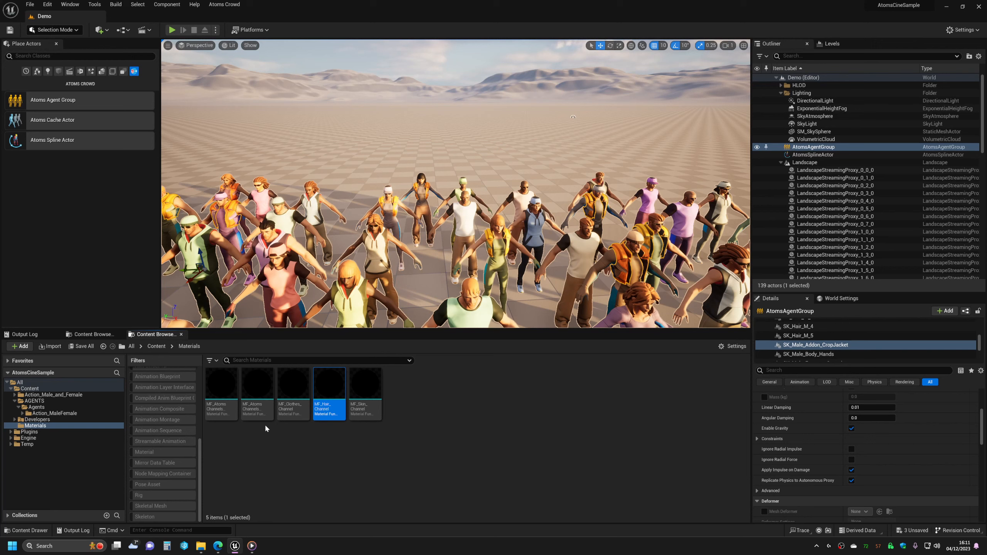
click(263, 411)
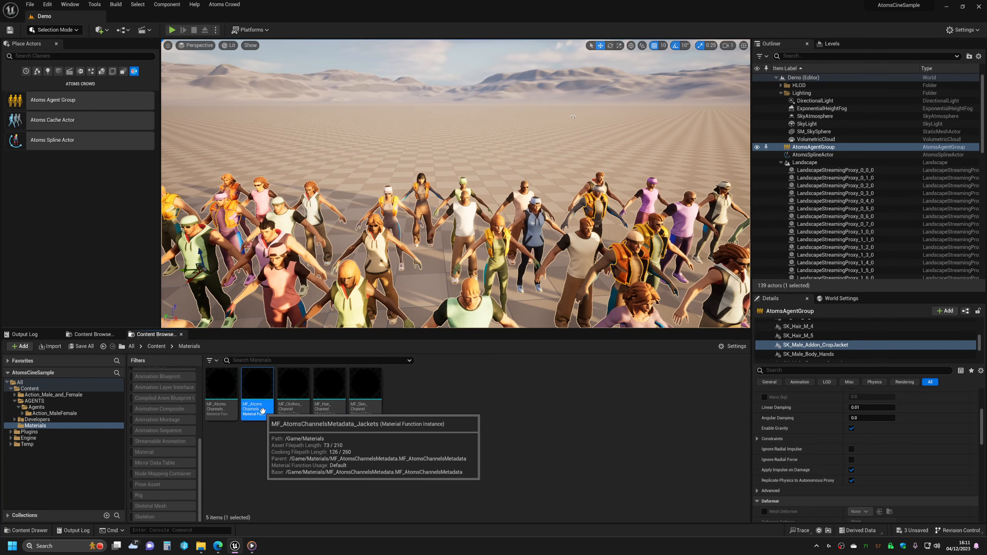
Open the MF_AtomsChannelsMetadata_Jackets instance, override Multiply - Hue with 1.0 and limit Metadata Channel 0 to the G component
double_click(262, 411)
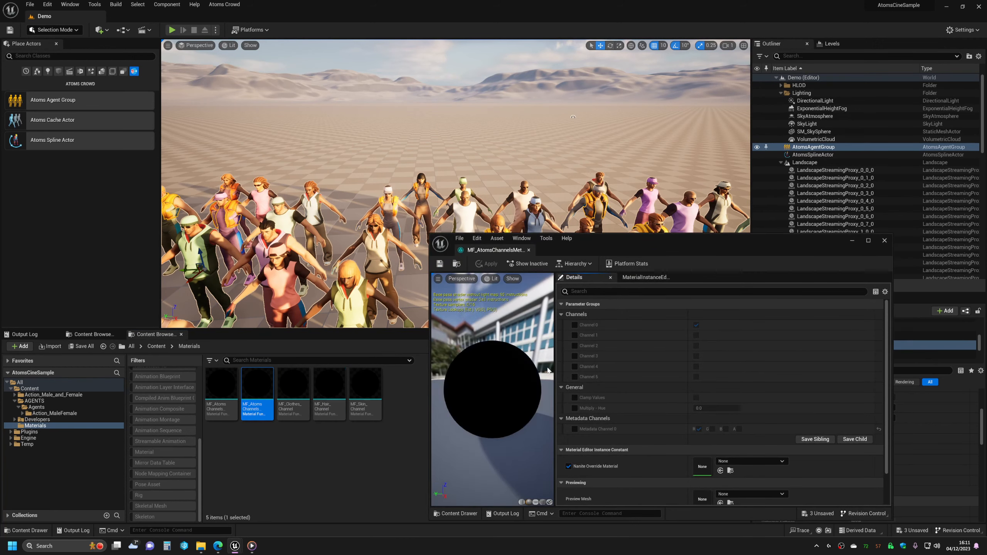
click(574, 408)
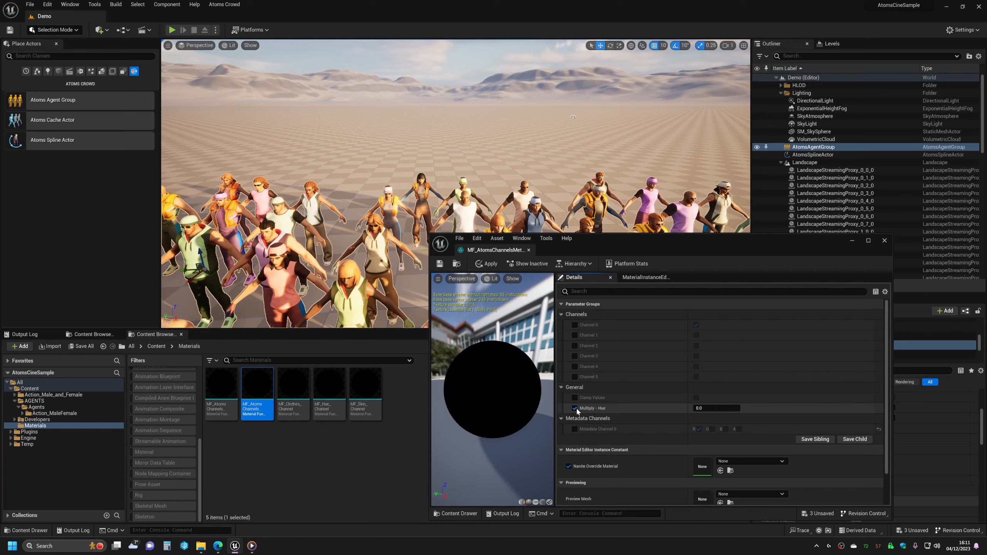
click(709, 407)
text(1)
key(Return)
click(580, 429)
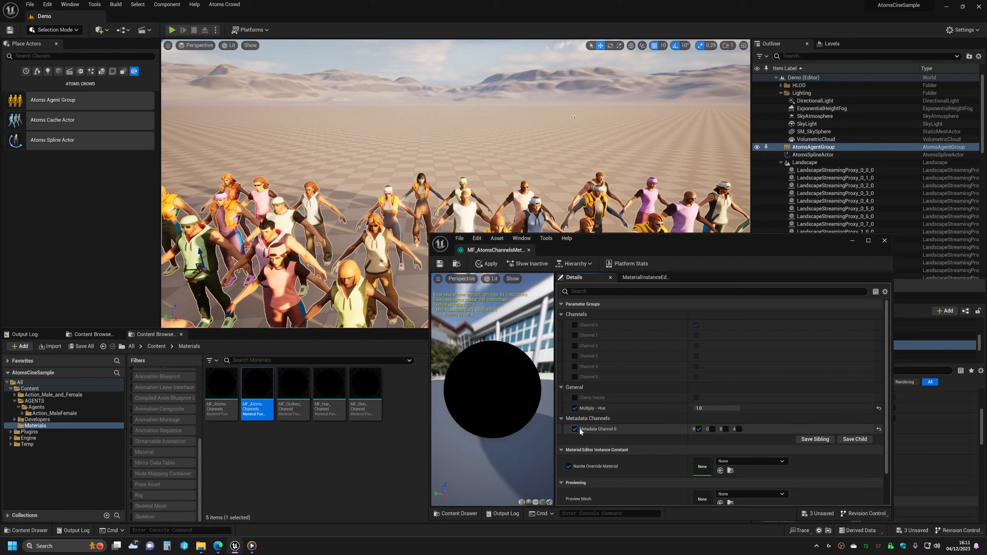
click(712, 429)
click(699, 429)
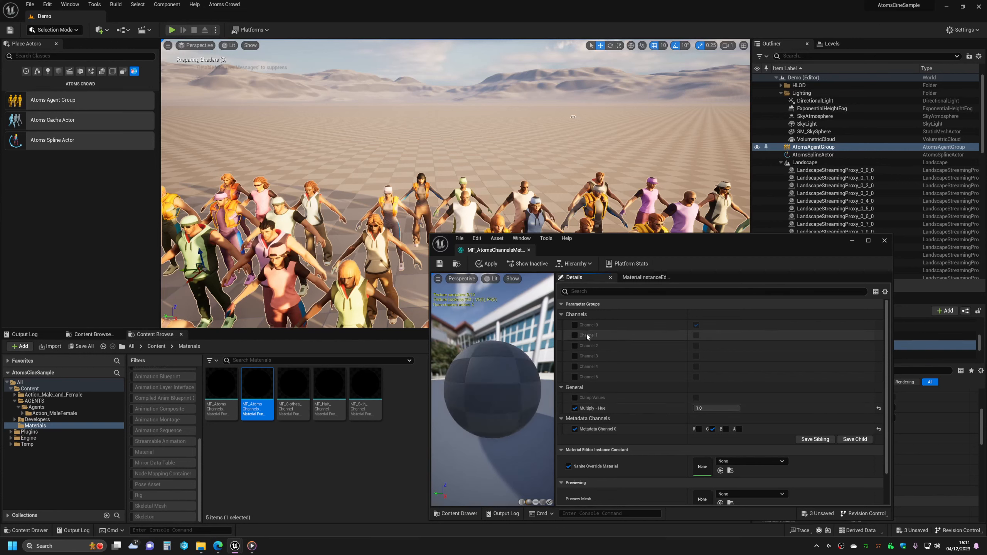
Turn Channel 0 off and Channel 1 on, limit Metadata Channel 1 to the G component, then save and close the function instance
click(575, 325)
click(575, 334)
click(696, 335)
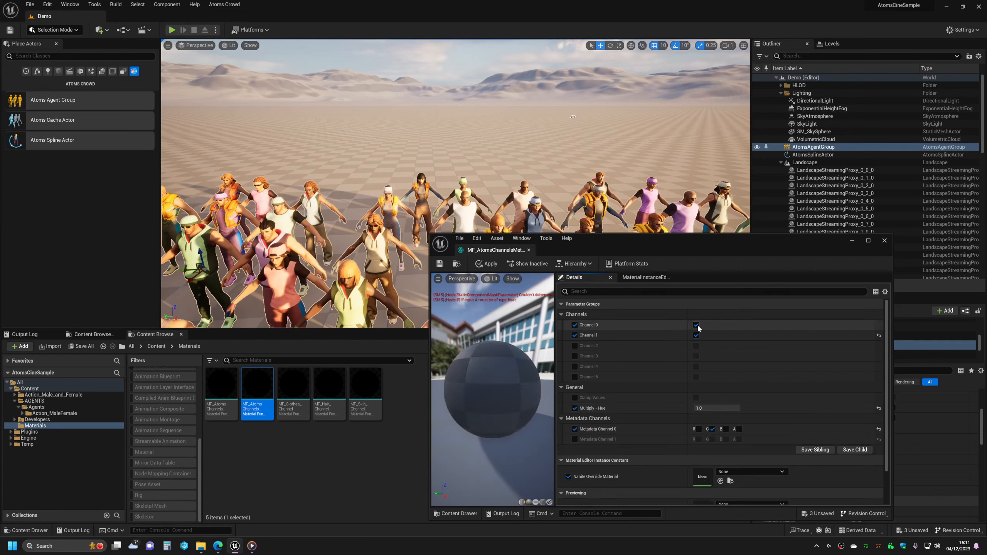
click(696, 325)
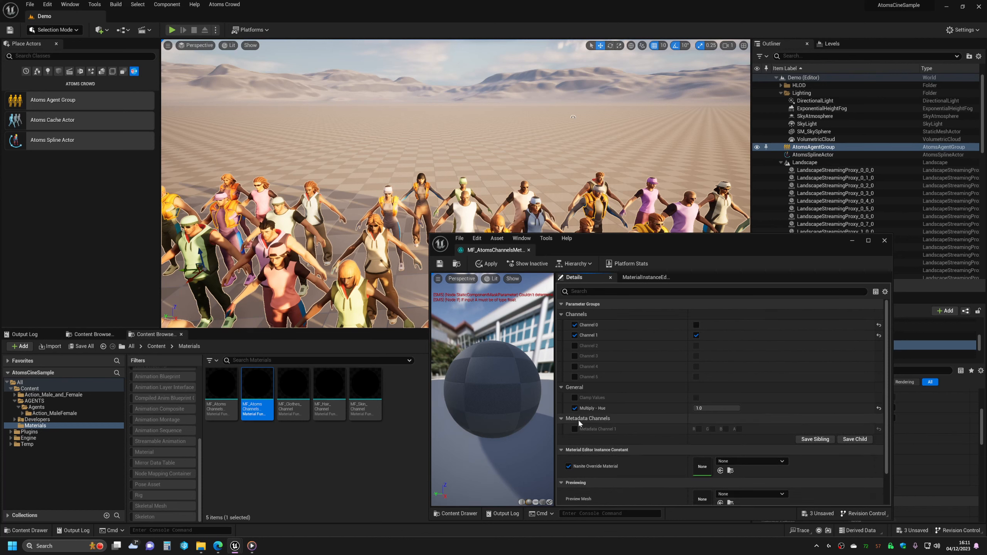
click(575, 428)
click(713, 429)
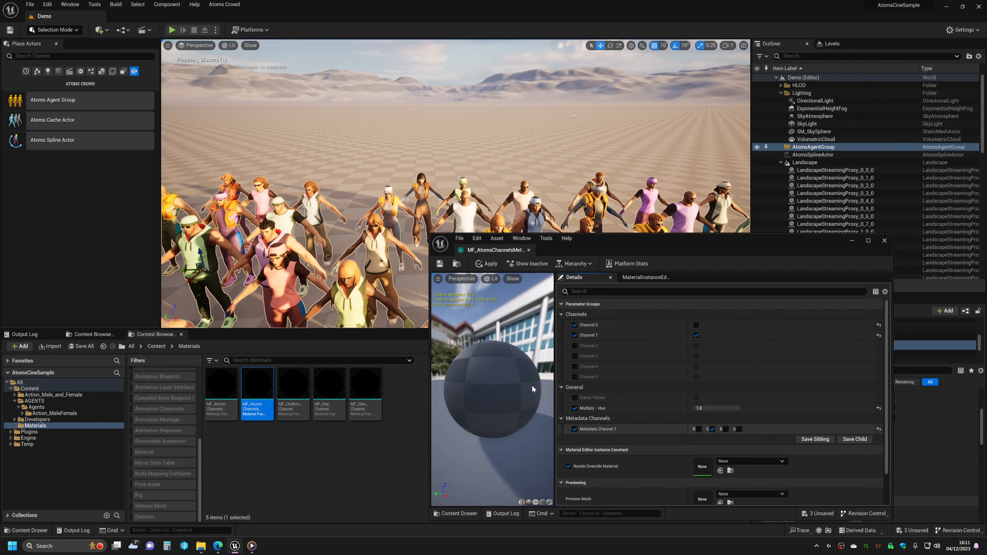
click(441, 264)
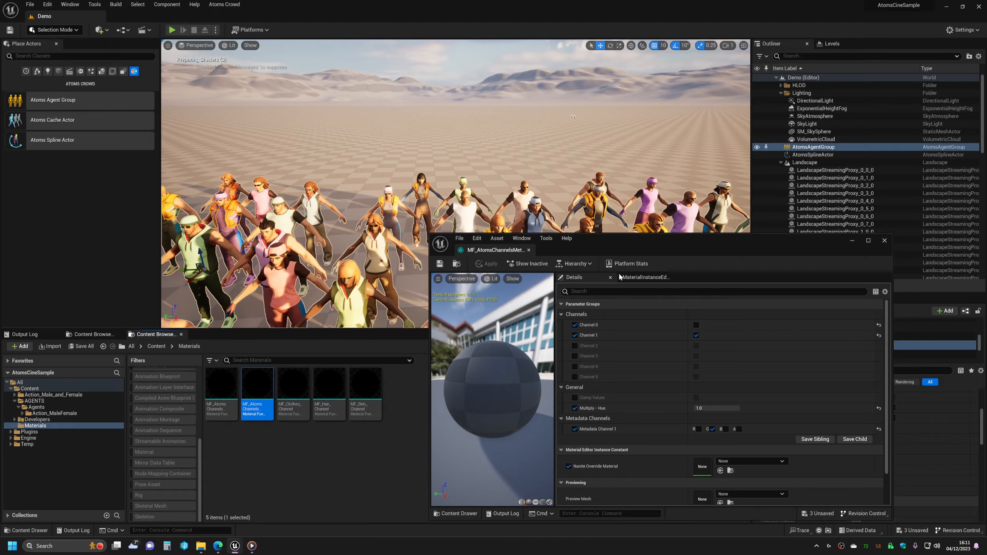
click(886, 241)
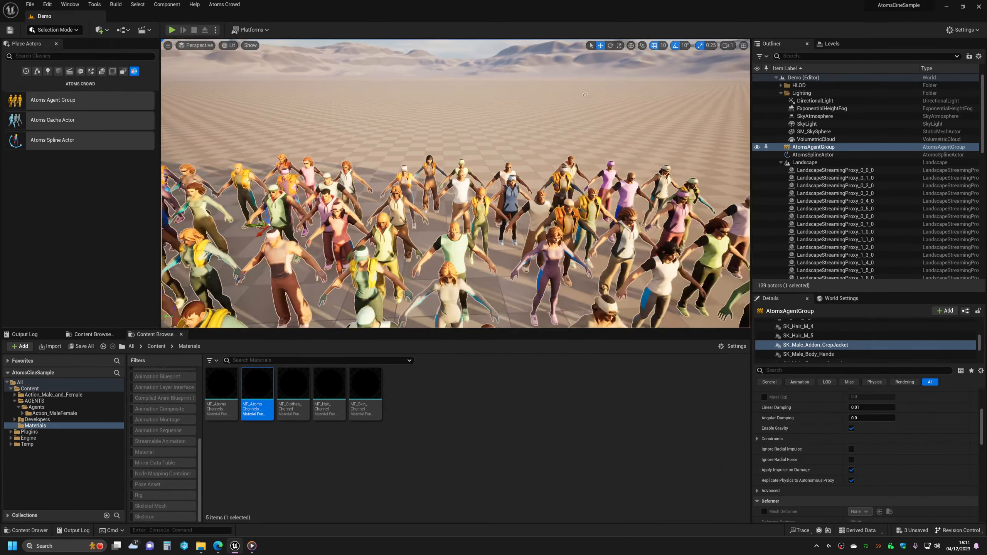
Open the MI_Unisex_Jacket_Yellow material assigned to SK_Male_Addon_CropJacket in the agent group
key(w)
mouse_move(457, 176)
right_down()
mouse_move(457, 218)
mouse_move(458, 177)
right_up()
key(s)
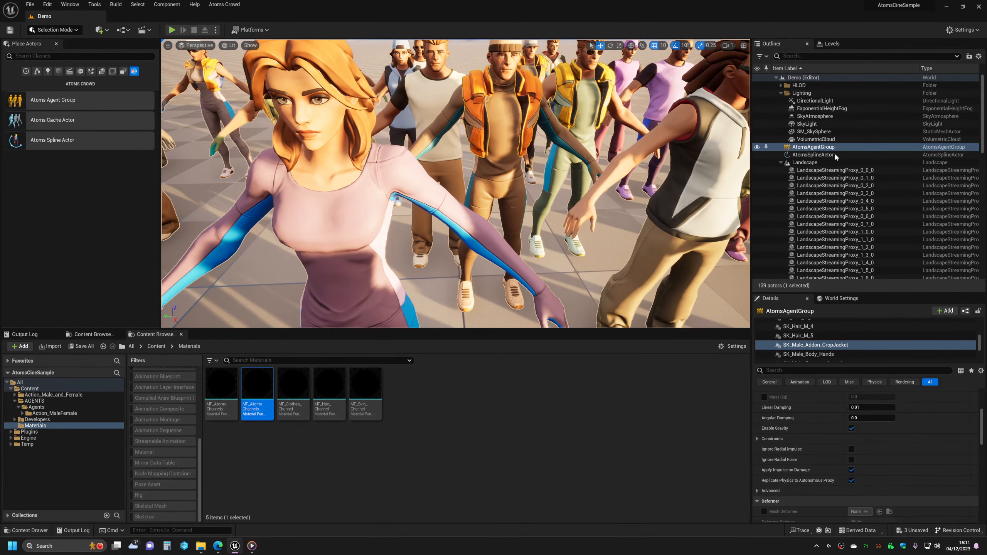
scroll(828, 413, up, 2)
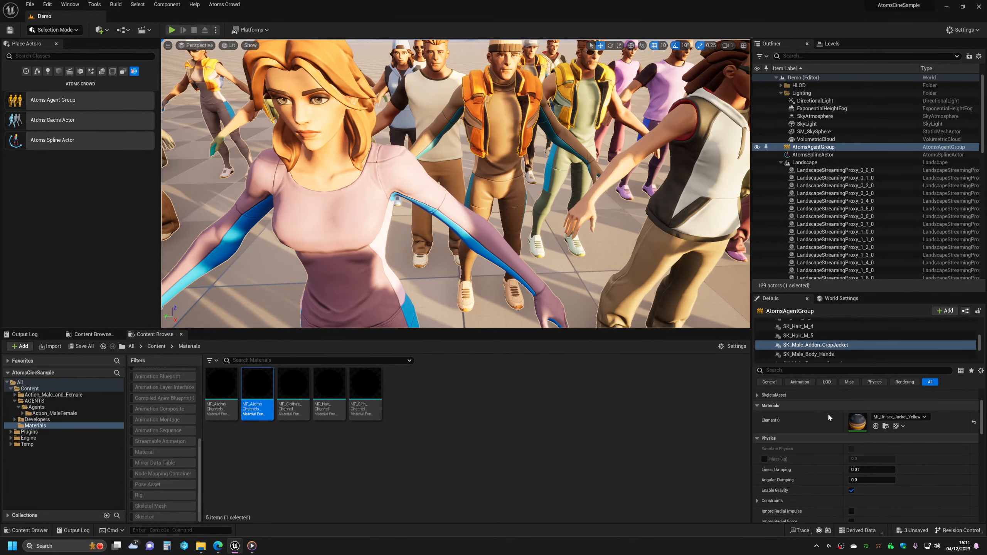
scroll(827, 415, up, 1)
double_click(858, 432)
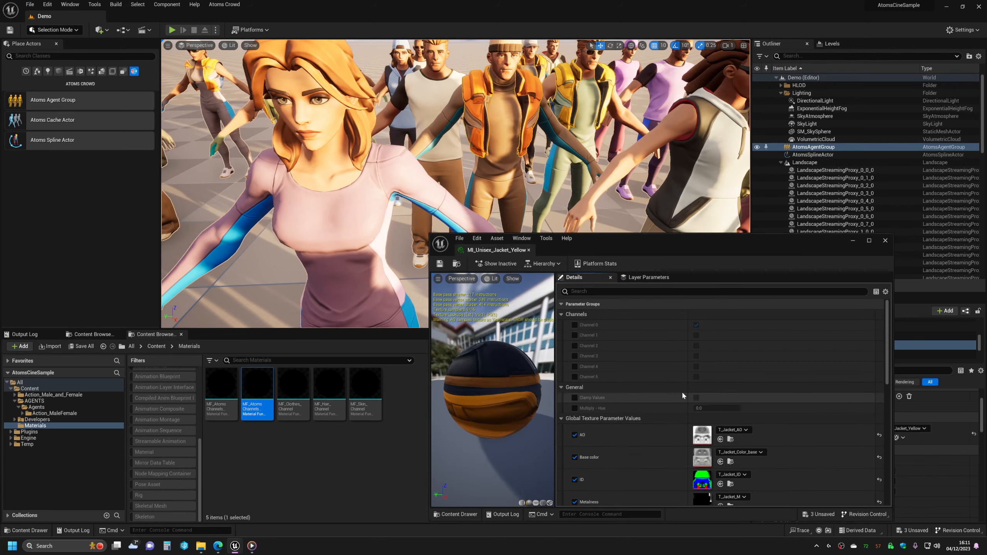
Locate the jacket's parent material M_Unisex_Clothes_master in the content browser and open its graph at the MF_Clothes_Channel node
scroll(669, 396, down, 10)
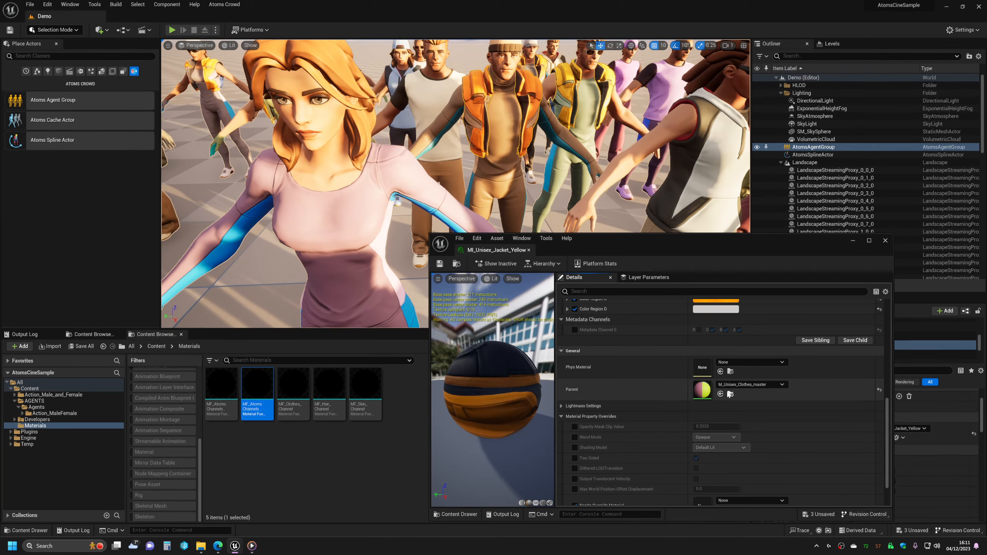
click(730, 395)
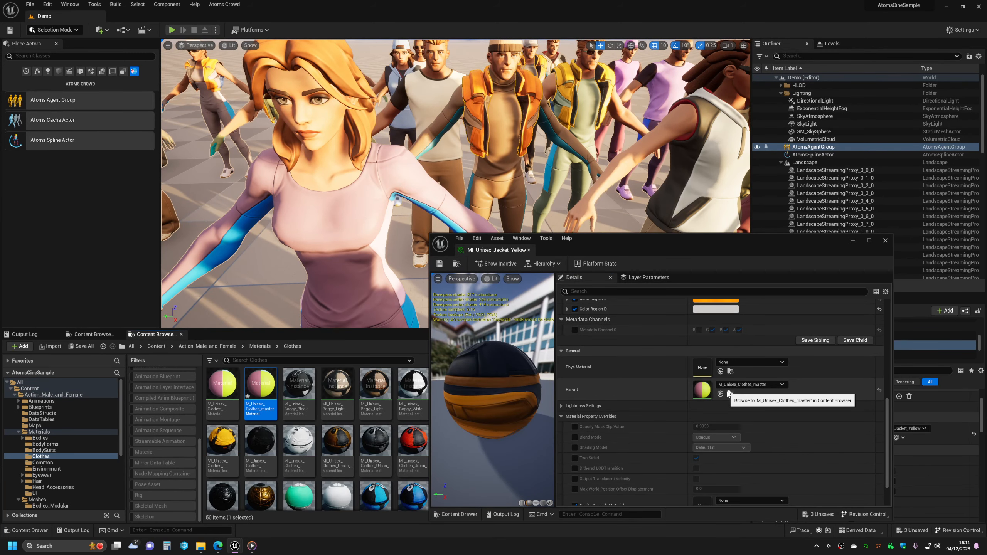
double_click(704, 390)
right_drag(772, 406, 766, 459)
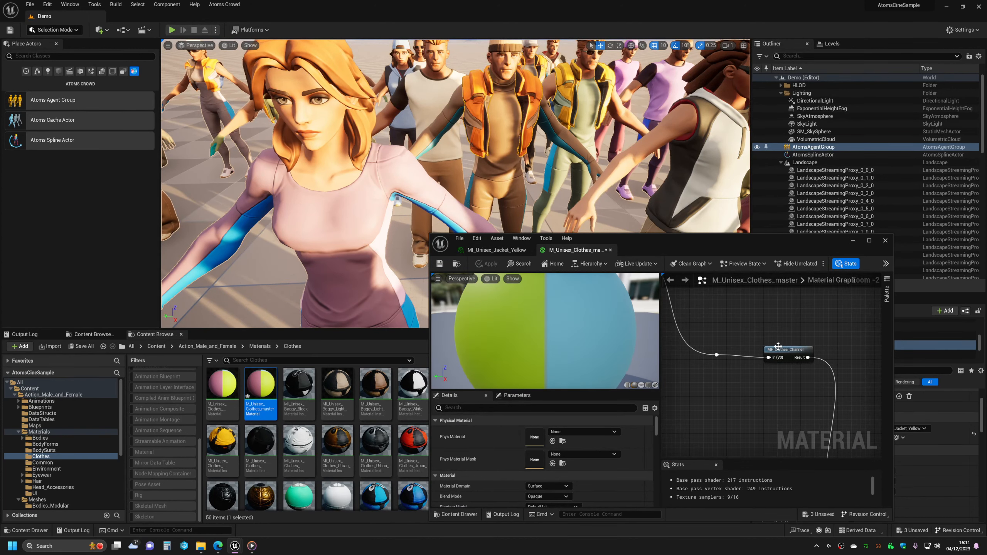
drag(665, 243, 786, 181)
Duplicate M_Unisex_Clothes_master and name the copy M_Unisex_Jackets
click(305, 385)
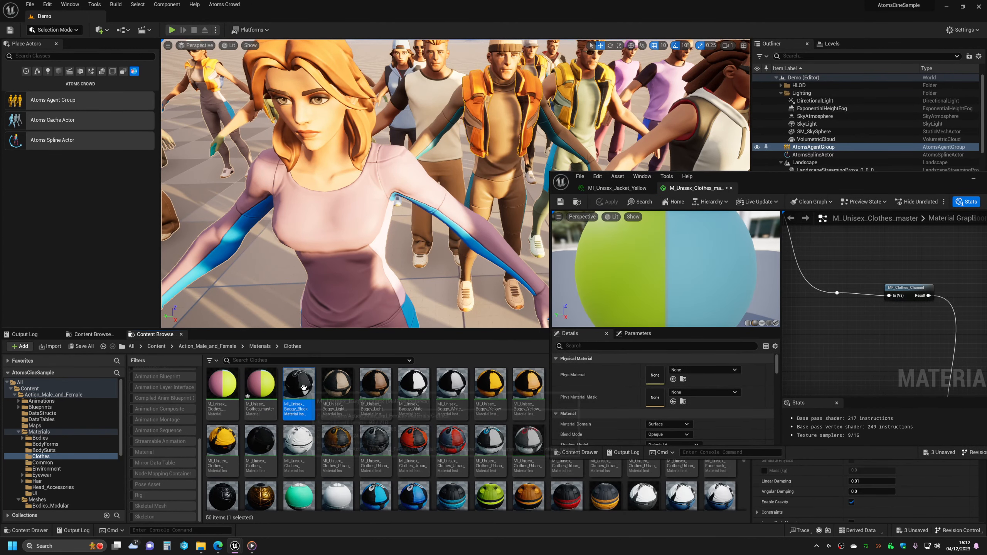
click(271, 395)
key(ctrl+d)
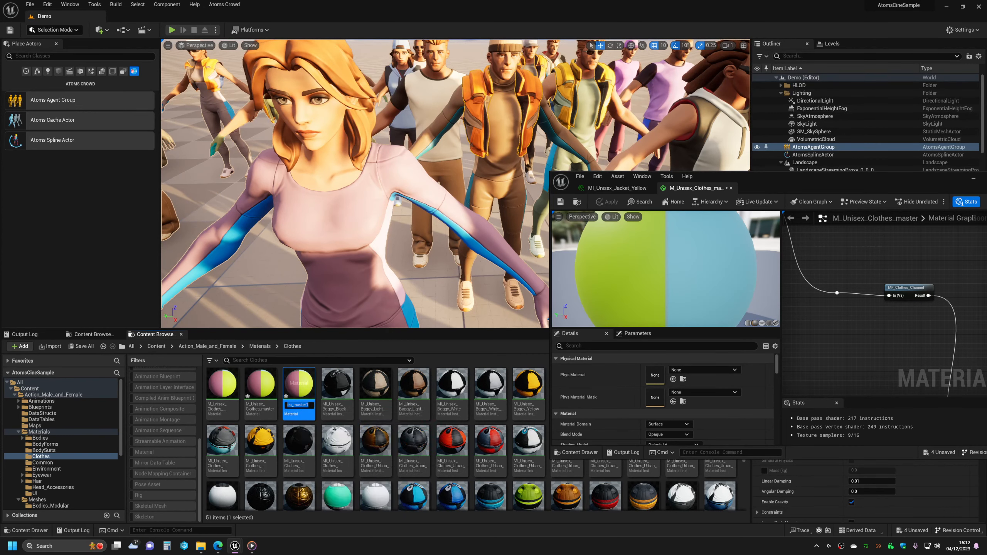
drag(309, 405, 303, 405)
double_click(302, 406)
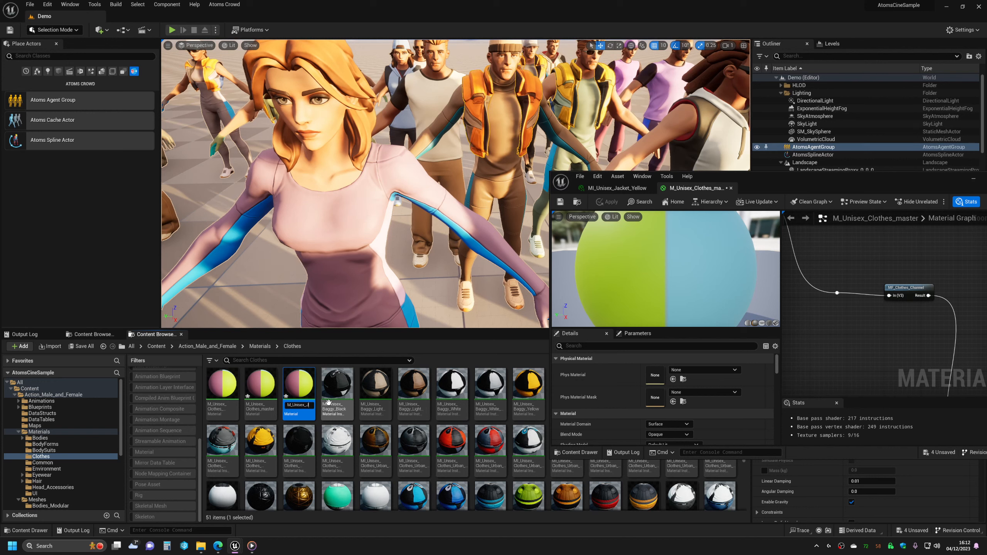
text(Jackets)
key(Return)
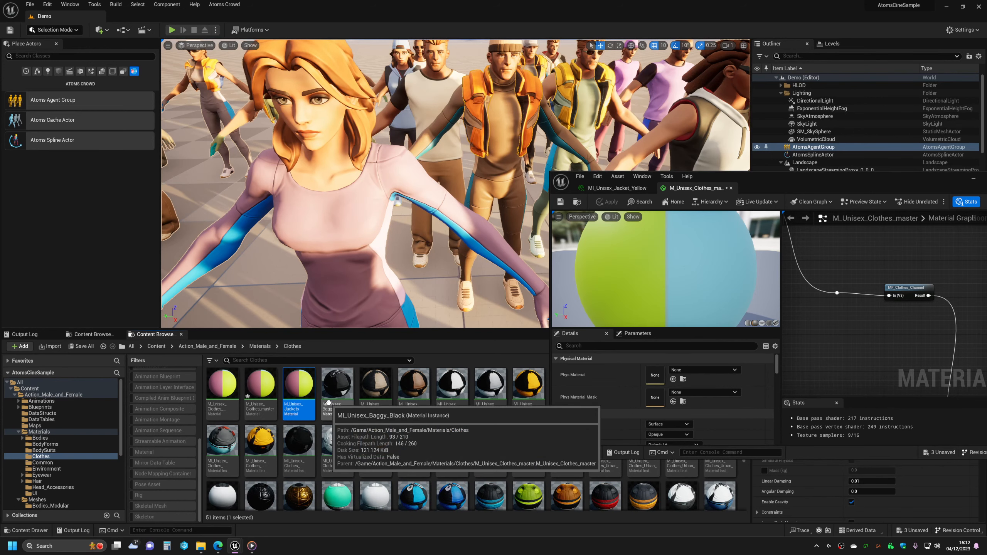
Open the M_Unisex_Jackets graph and delete its MF_Clothes_Channel node
double_click(298, 385)
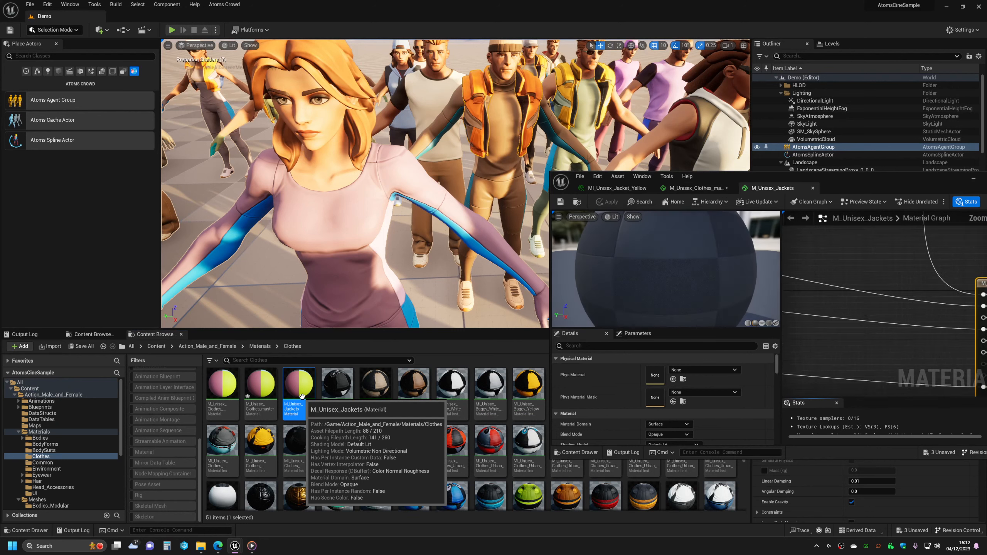
drag(844, 183, 654, 160)
scroll(711, 311, down, 3)
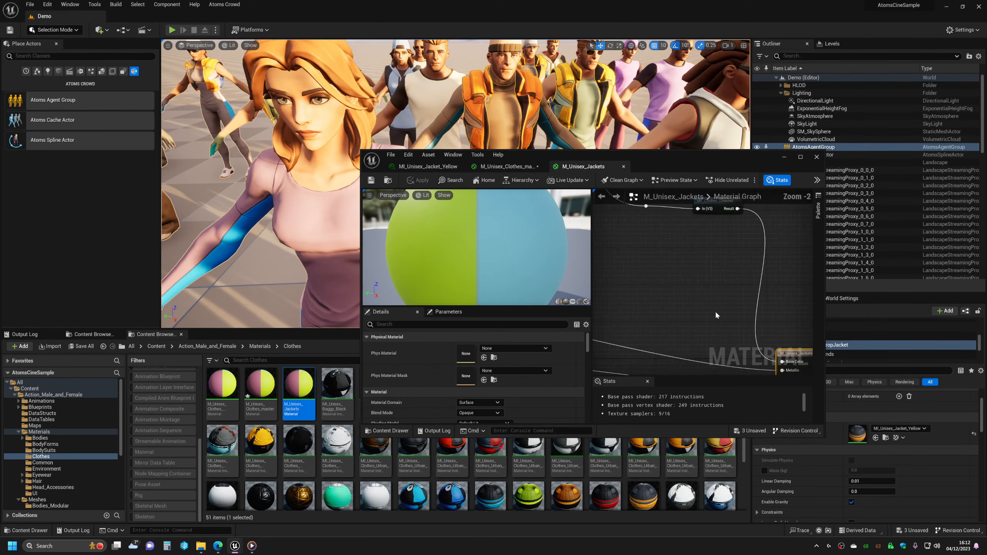
click(696, 271)
right_drag(711, 289, 701, 249)
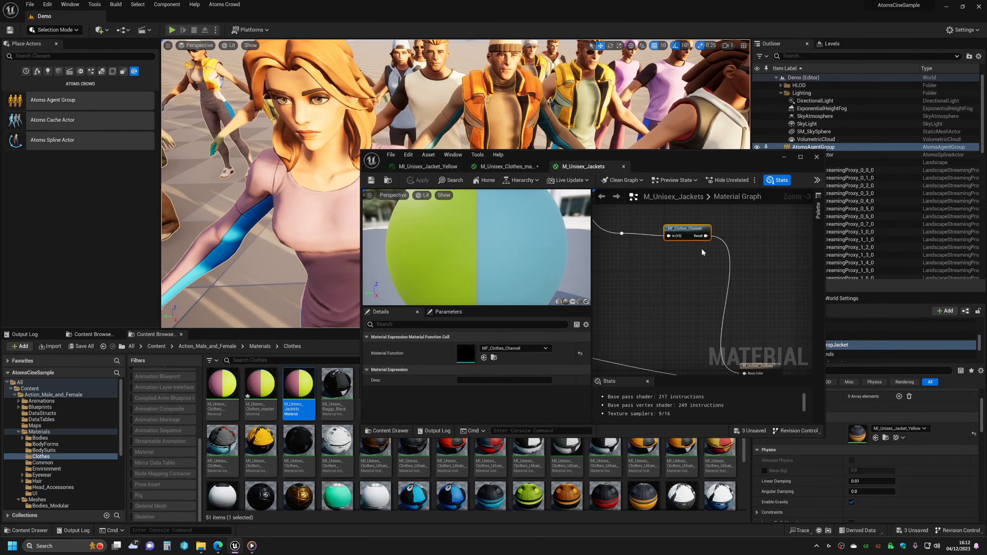
key(Delete)
Wire MF_AtomsChannelsMetadata_Jackets in before Base Color in M_Unisex_Jackets, apply and save the material, and minimize the editor
key(ctrl+space)
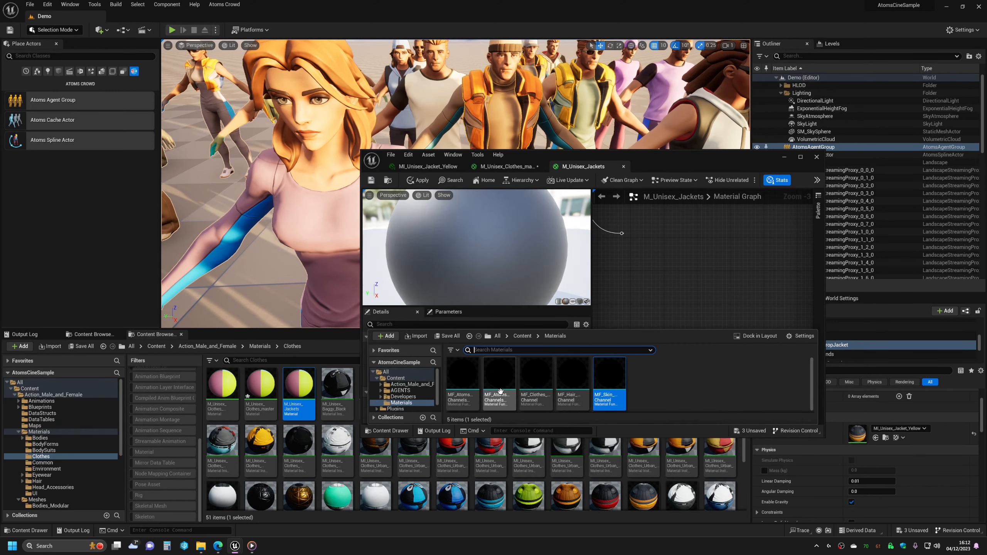
drag(500, 391, 717, 330)
scroll(684, 252, down, 1)
click(418, 181)
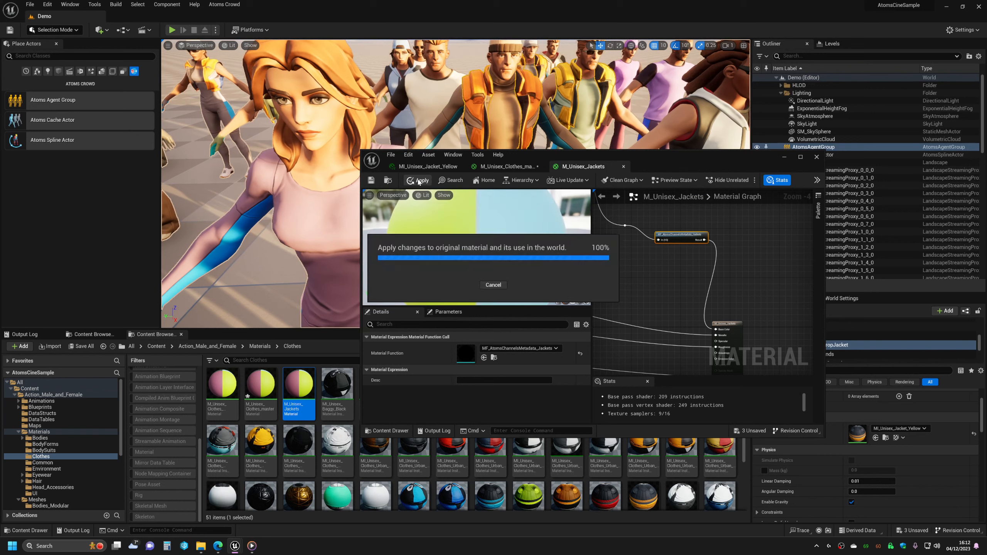
click(373, 181)
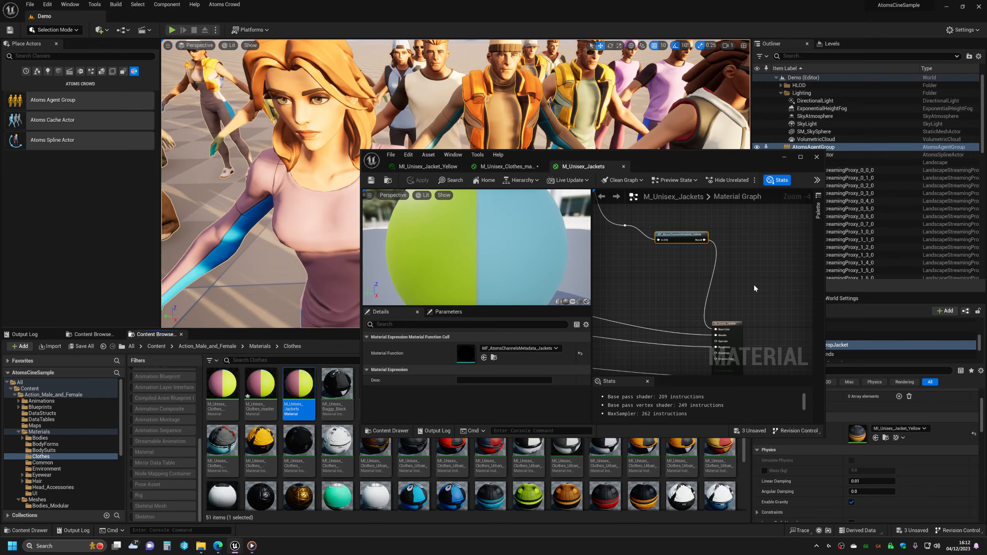
click(784, 157)
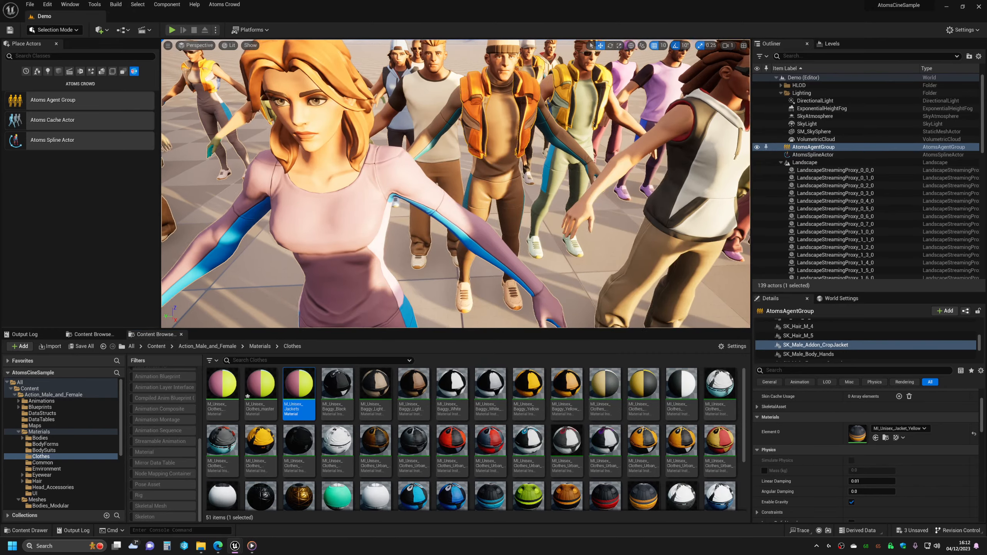
Set the parent of the female crop jacket's MI_Unisex_Jacket_Yellow material to M_Unisex_Jackets and close the editor
right_drag(590, 117, 655, 68)
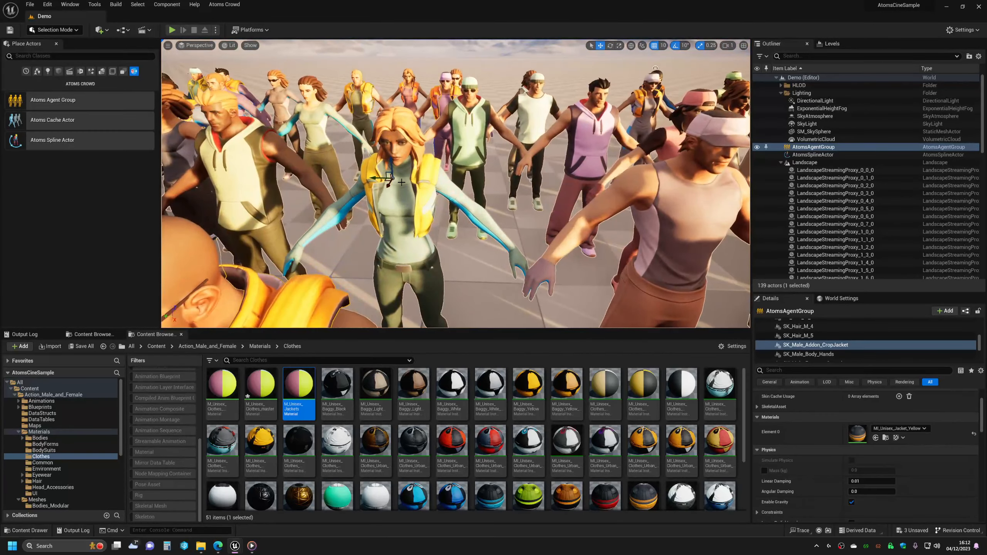
double_click(860, 438)
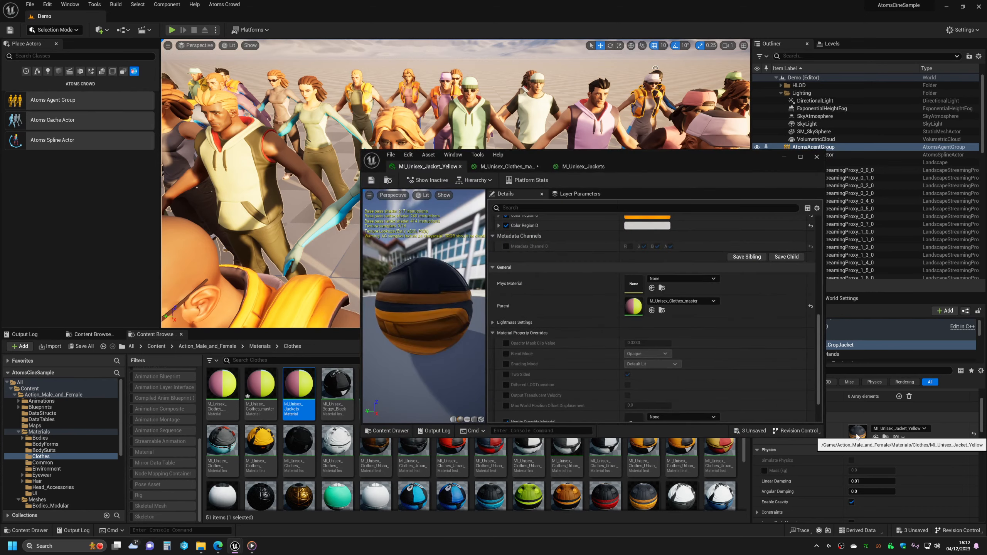
scroll(598, 317, up, 2)
scroll(597, 318, up, 2)
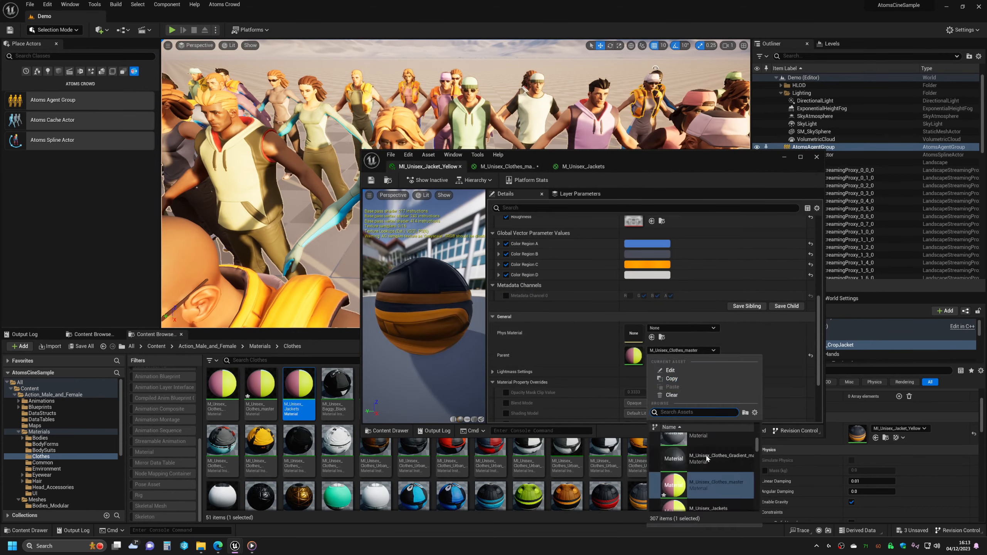
click(719, 498)
click(719, 499)
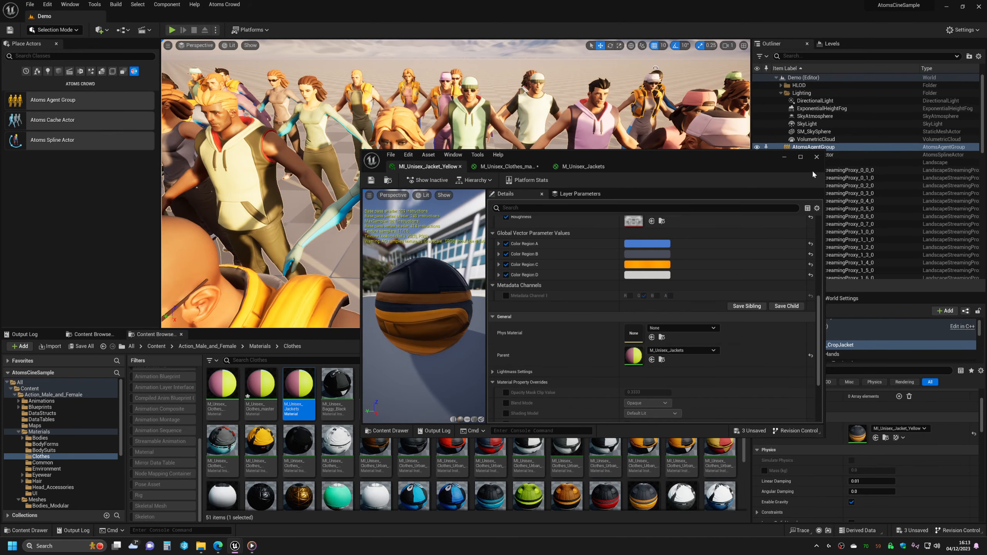
click(817, 157)
Inspect the crowd and check which parent the SK_Male_Addon_CropJacket material uses, then look through the remaining male components
right_drag(386, 148, 386, 195)
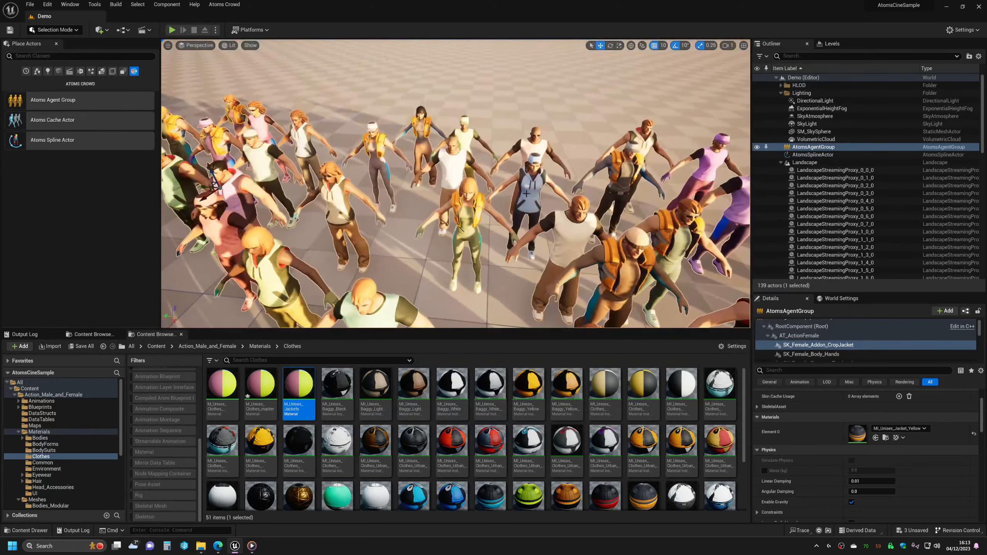
click(612, 252)
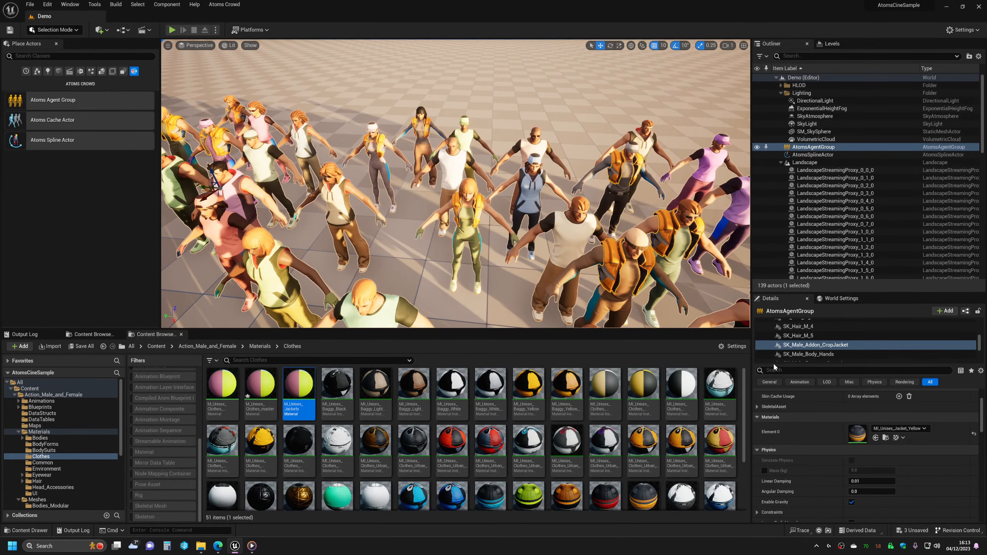
double_click(859, 434)
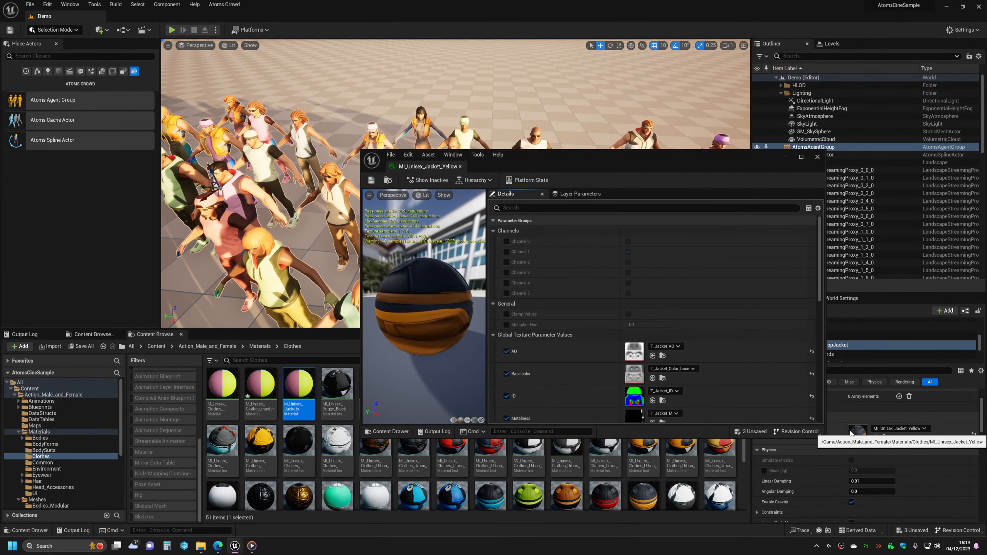
scroll(615, 393, down, 4)
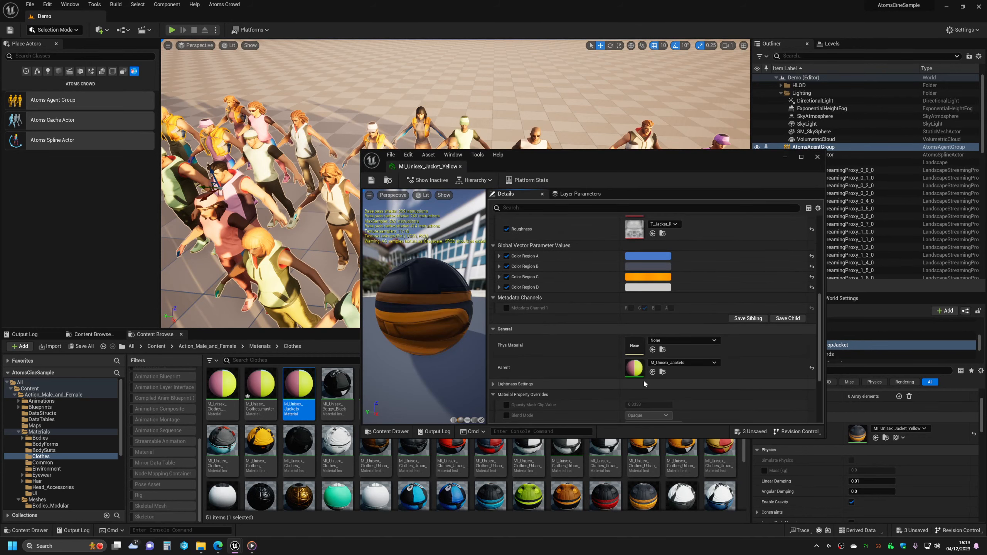
click(818, 157)
scroll(814, 351, down, 3)
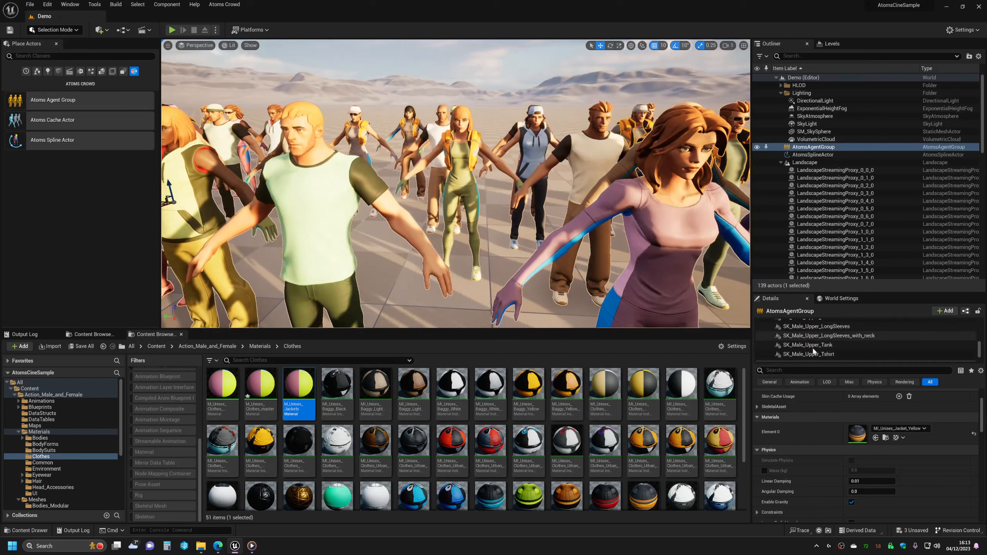
Add another Add Metadata behaviour component to the AtomsAgentGroup, following AddMetadata_Behaviour2
scroll(814, 350, down, 3)
click(804, 357)
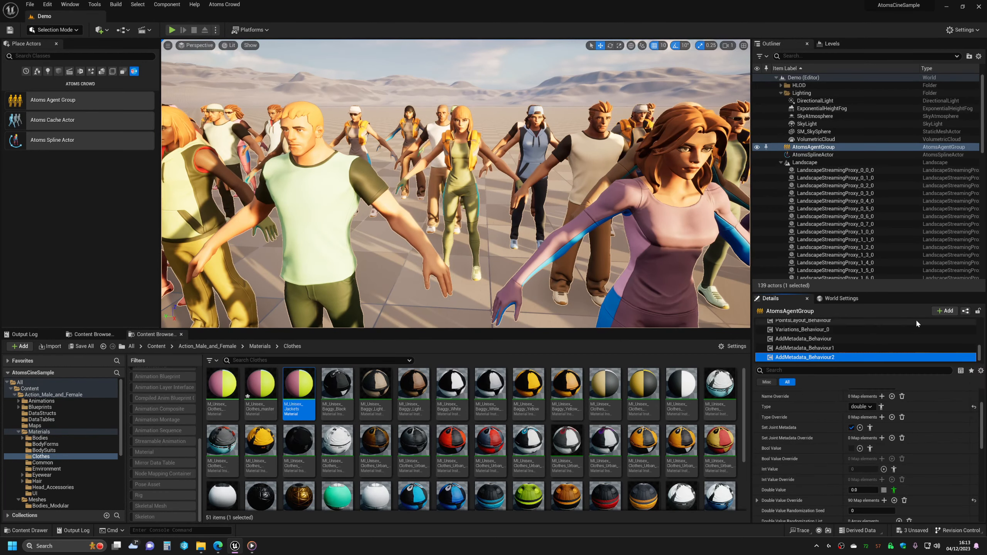
click(937, 311)
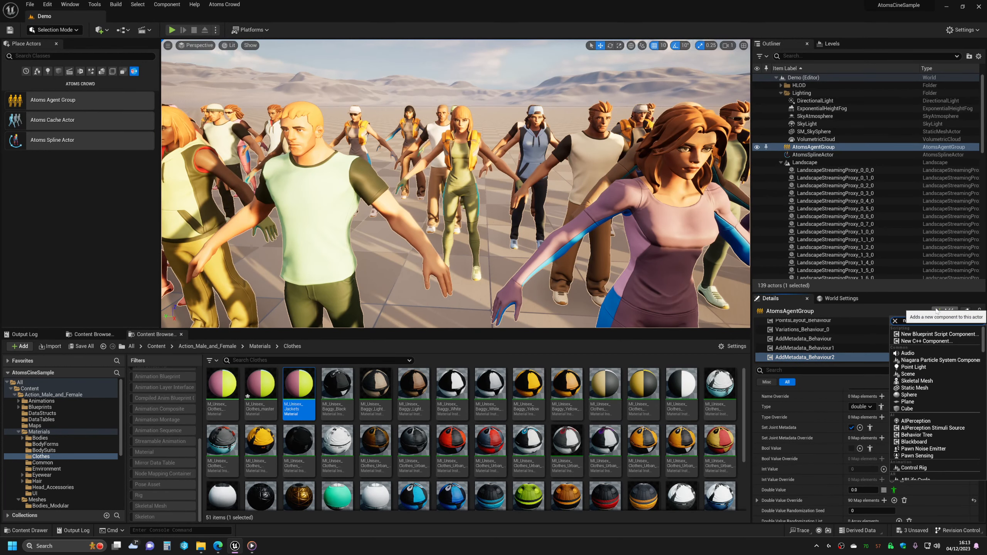
text(meta)
click(945, 338)
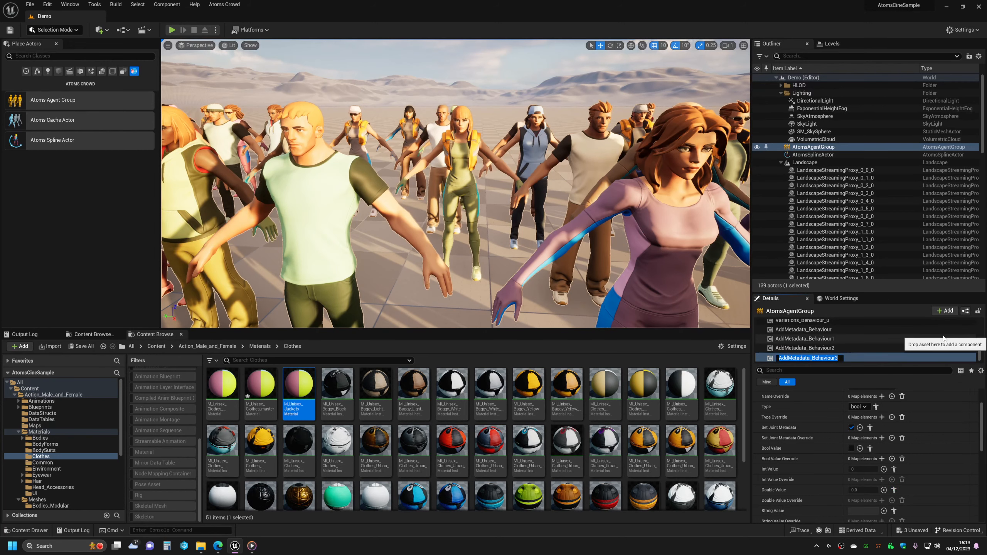
Set the metadata name of the new AddMetadata_Behaviour3 component to jackets
scroll(819, 429, up, 2)
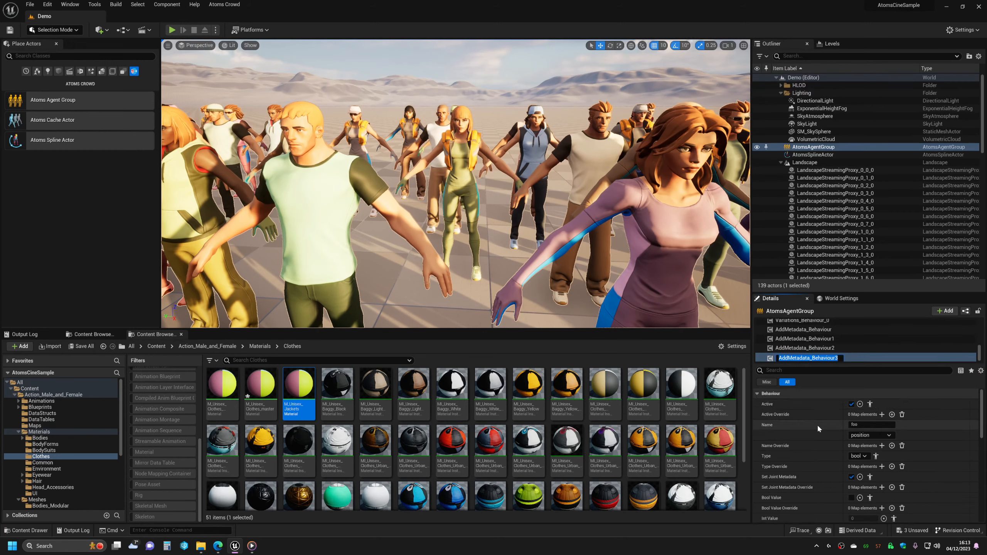
click(863, 425)
text(kac)
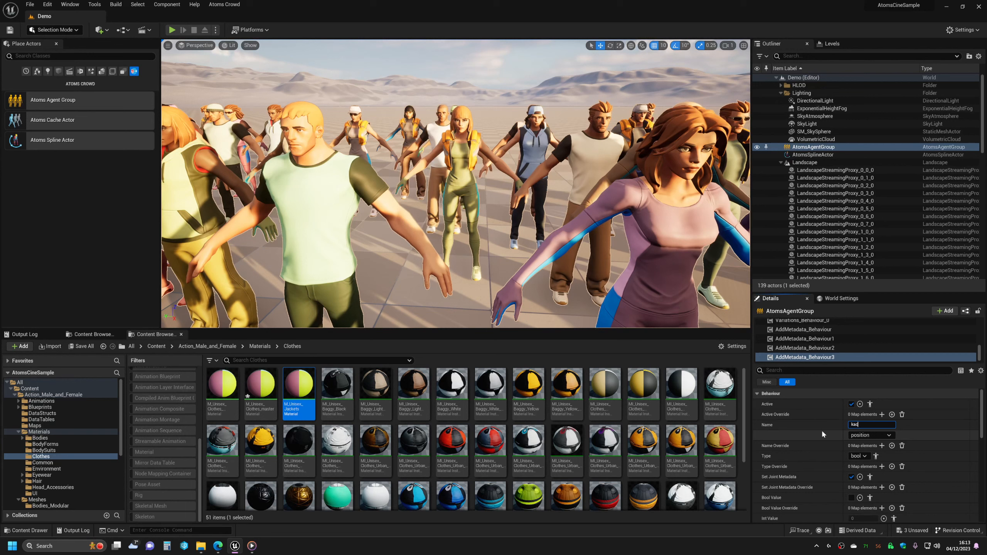
key(BackSpace)
key(BackSpace)
key(BackSpace)
text(k)
key(BackSpace)
text(jackets)
key(Return)
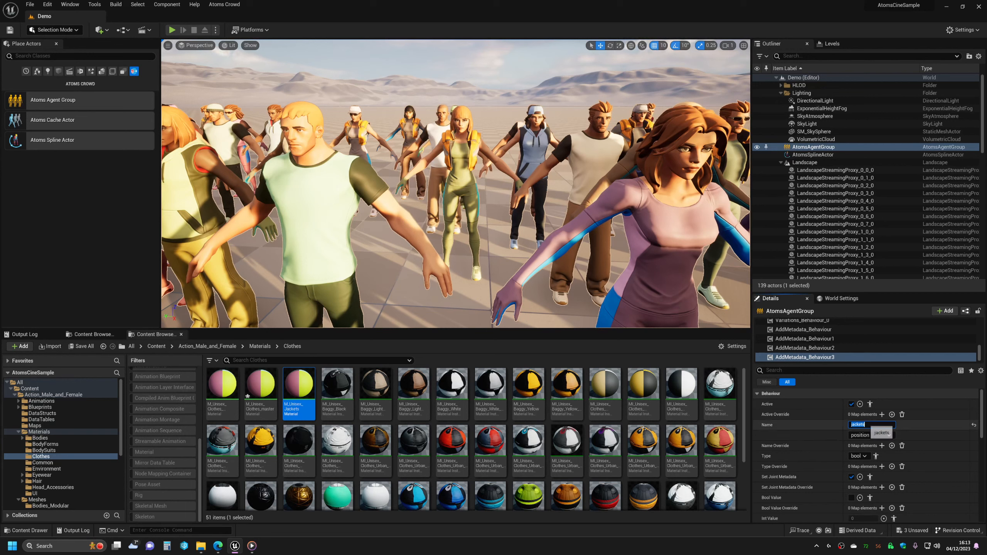
Add a fourth Per Instance Metadata entry named jackets to the AtomsAgentGroup instance
scroll(835, 343, up, 5)
scroll(835, 348, up, 5)
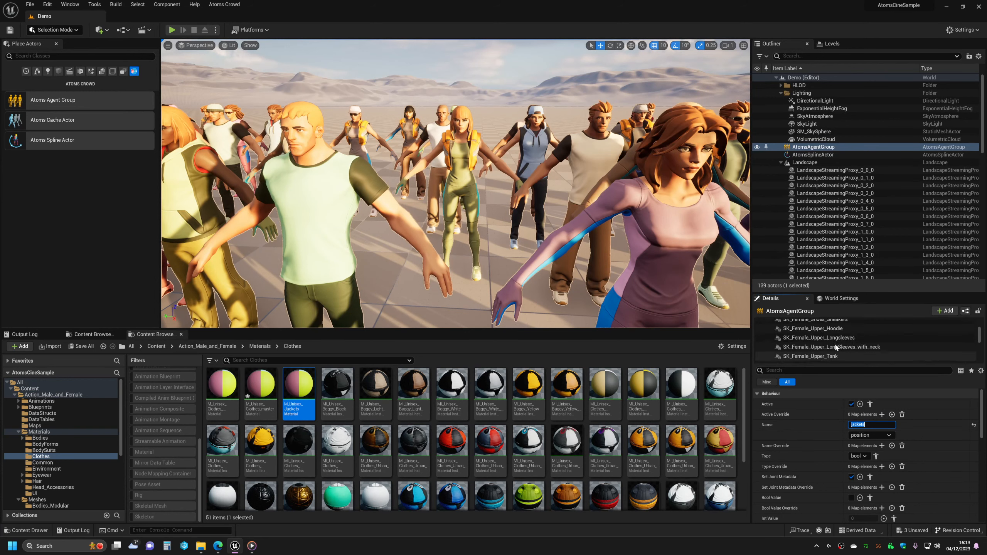
click(816, 325)
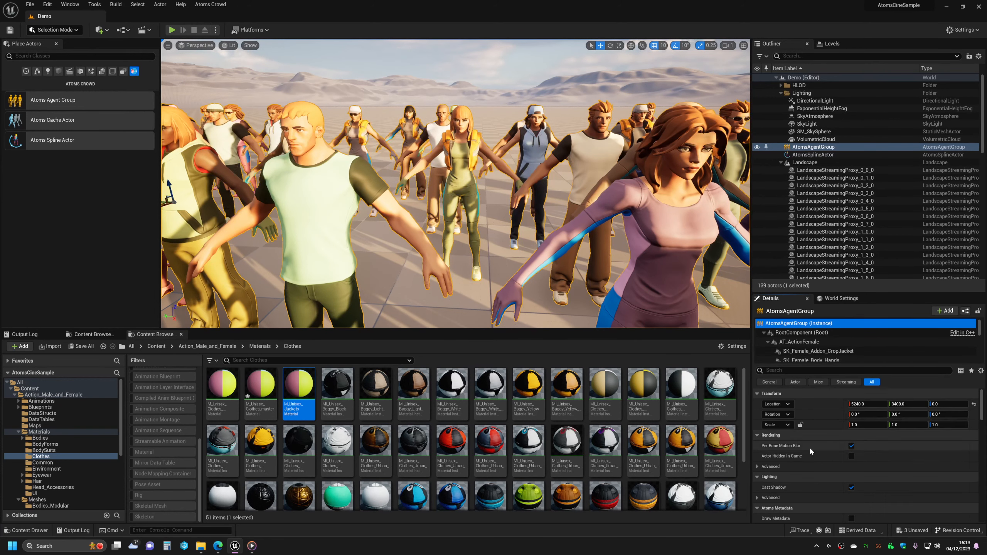
scroll(810, 443, down, 5)
scroll(810, 439, down, 3)
scroll(809, 438, down, 5)
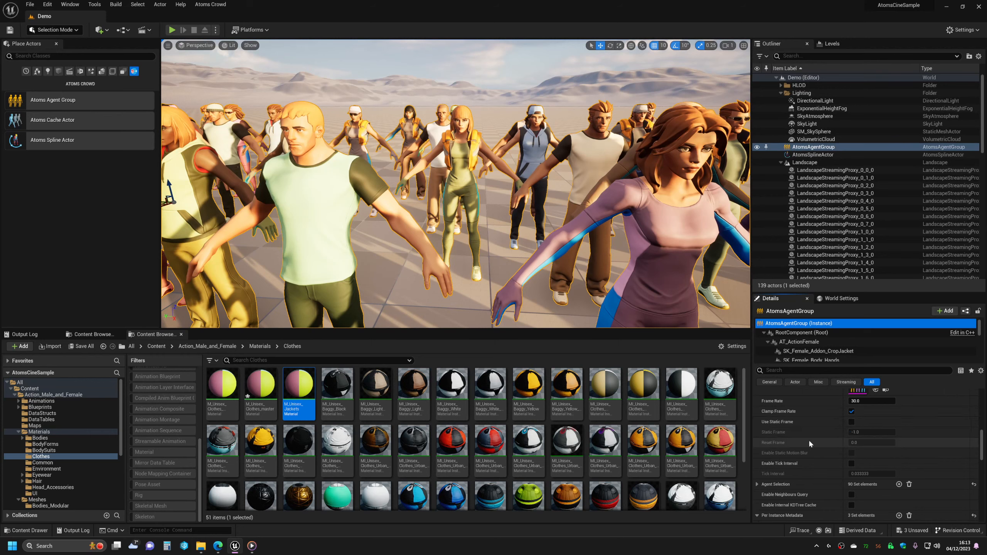
click(864, 487)
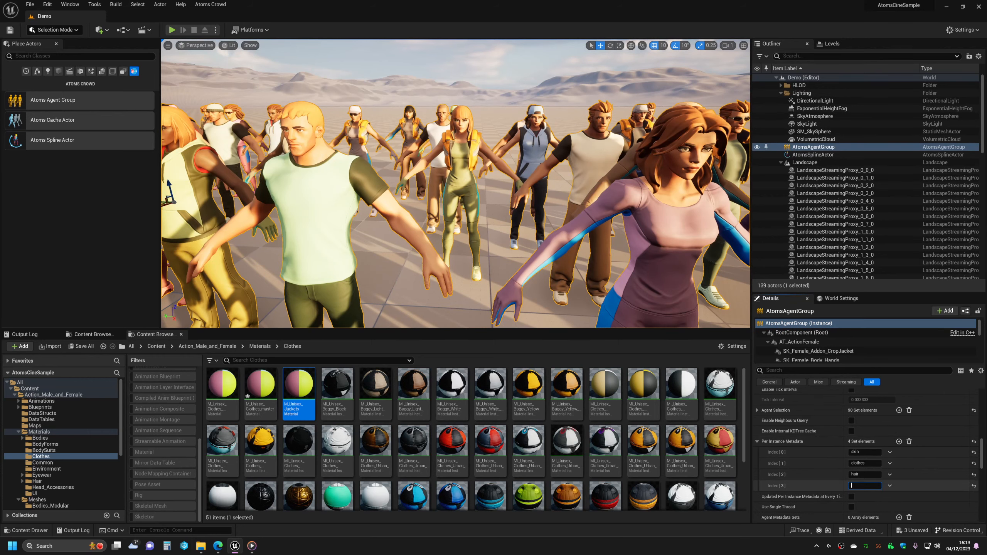
text(jackets)
key(Return)
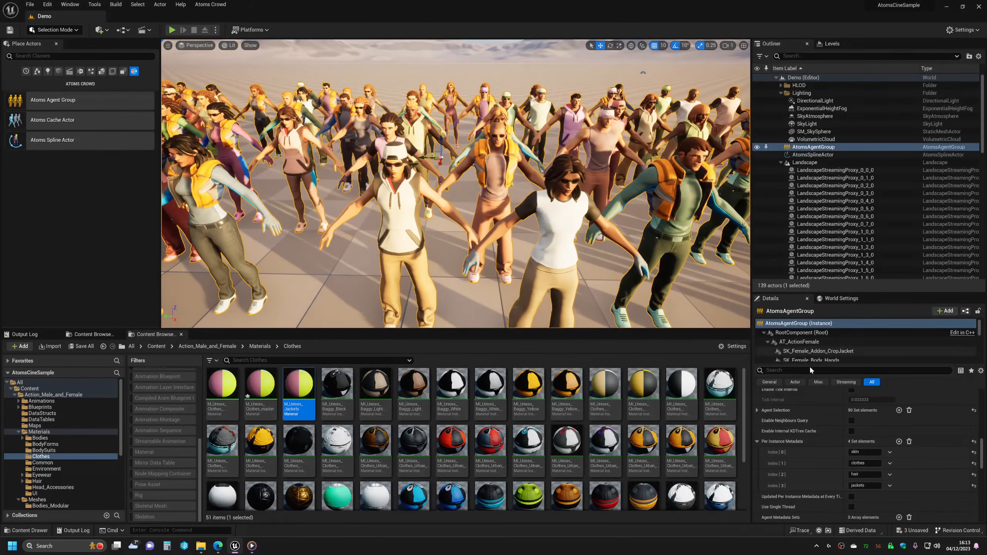
Set the metadata type of AddMetadata_Behaviour3 to double
scroll(810, 346, down, 2)
scroll(810, 346, down, 5)
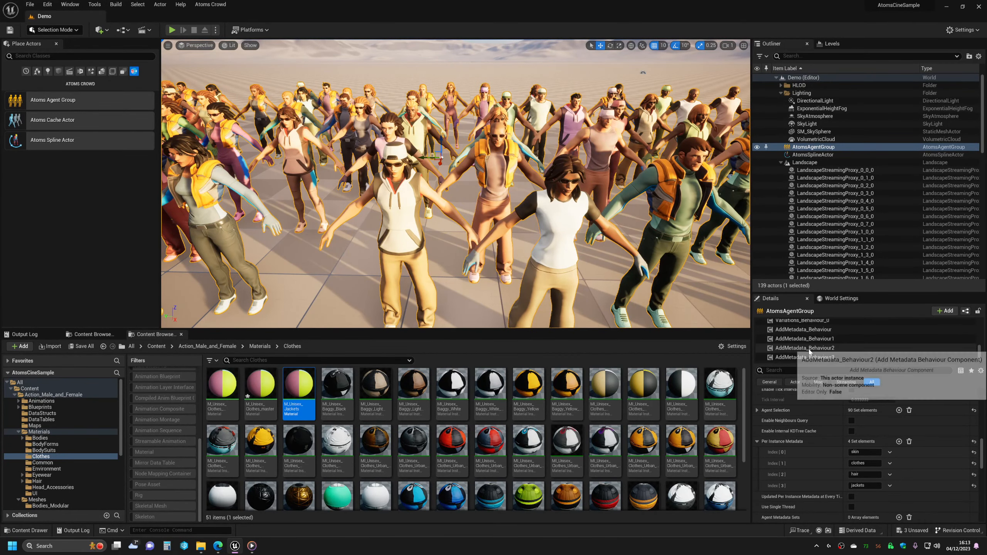
click(819, 356)
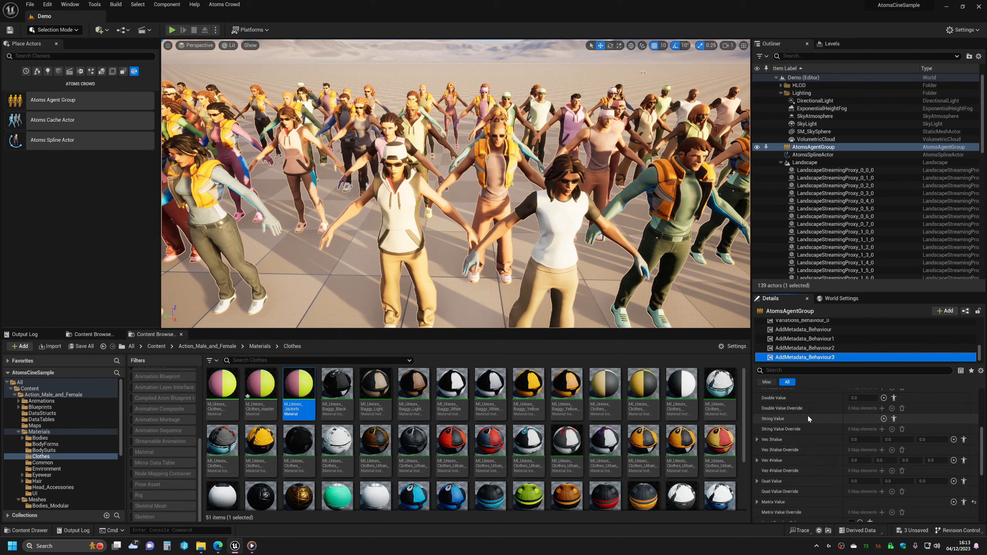
scroll(808, 414, up, 2)
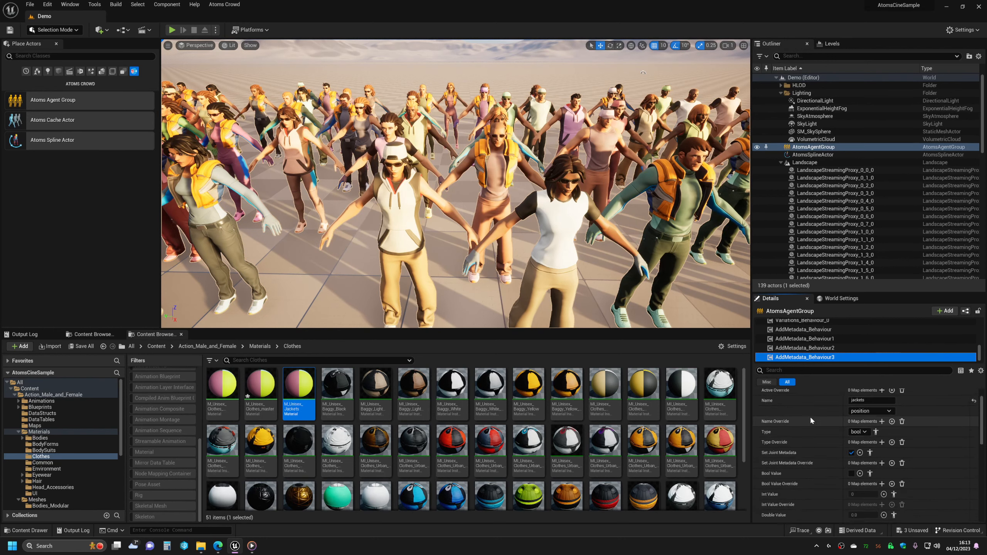
click(856, 432)
scroll(813, 445, down, 3)
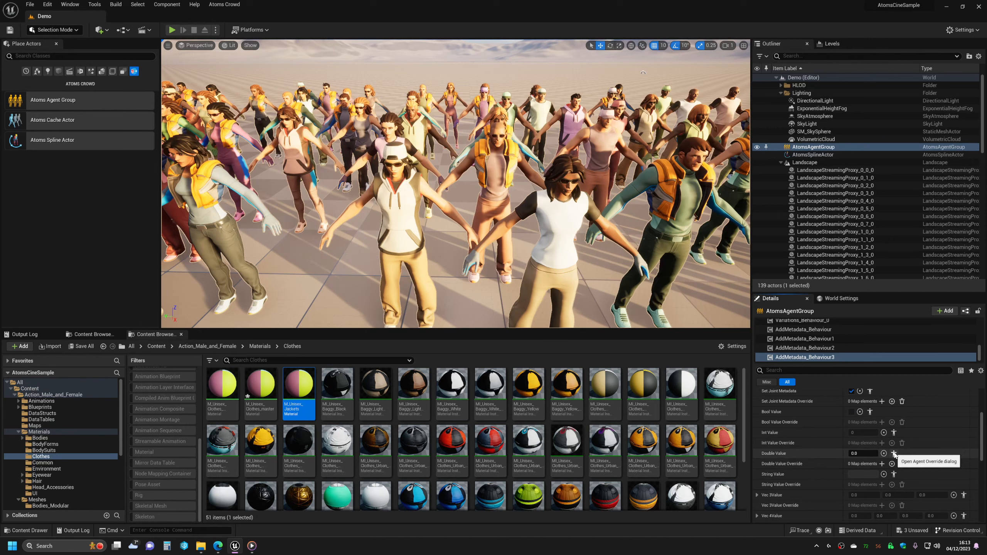
Open the agent override for the jackets Double Value and randomize all agents between 0.0 and 2.0
click(894, 454)
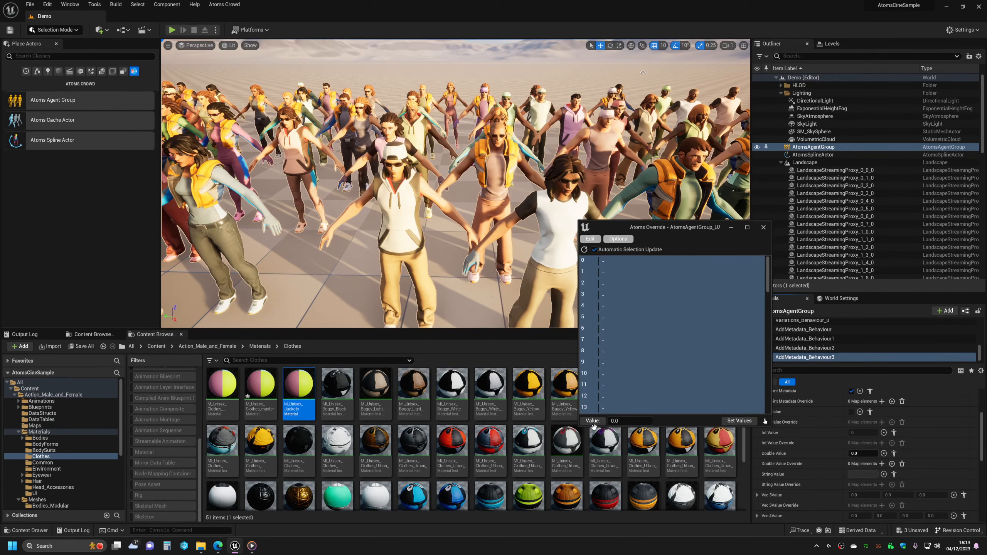
click(593, 423)
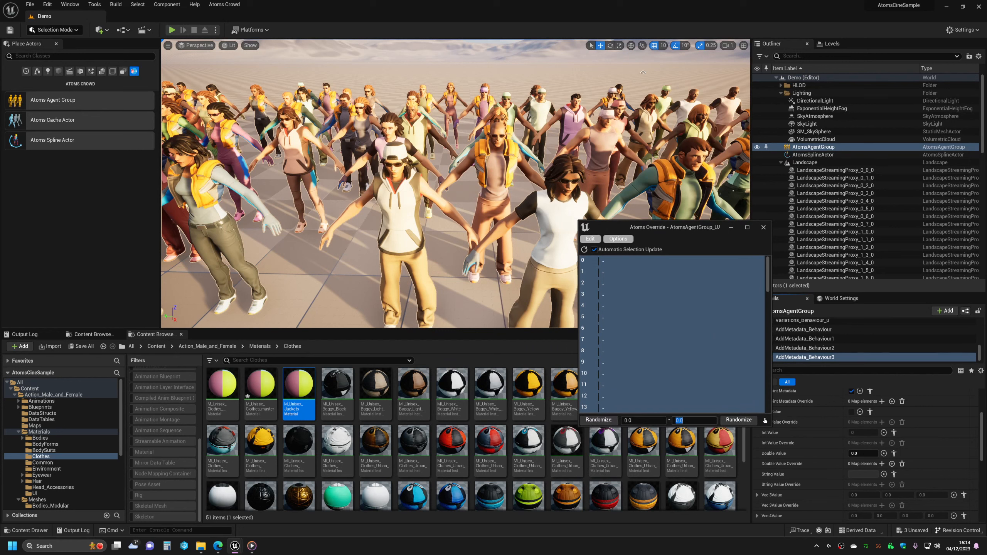
click(729, 422)
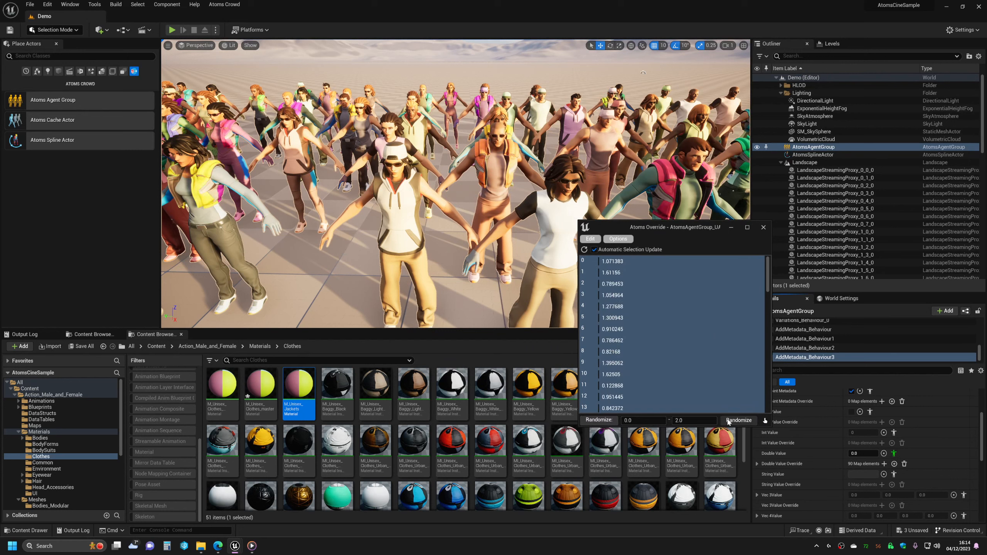
click(729, 422)
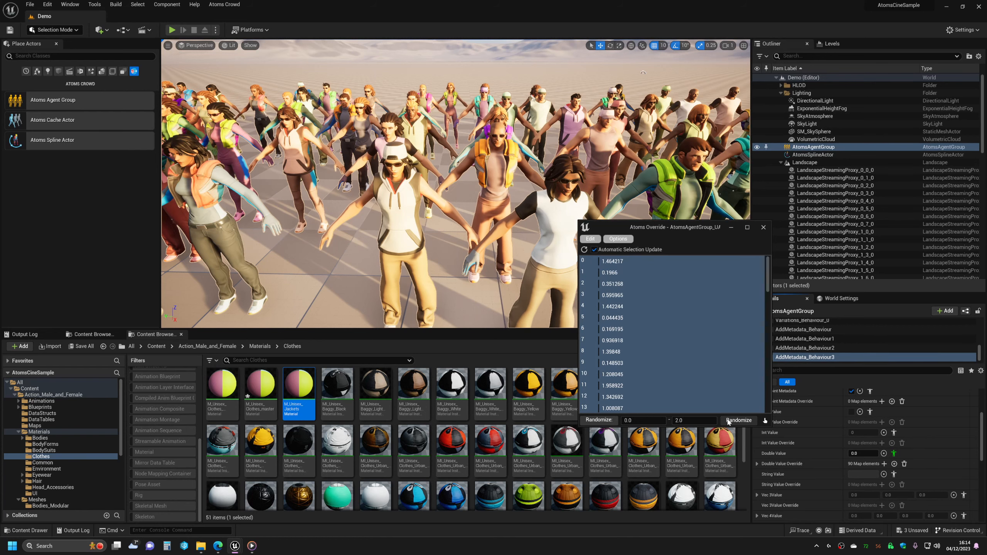
Re-randomize the agents' jackets values several times while checking the jacket colours across the crowd, and close the override dialog
click(728, 421)
key(a)
right_drag(443, 294, 451, 293)
click(744, 421)
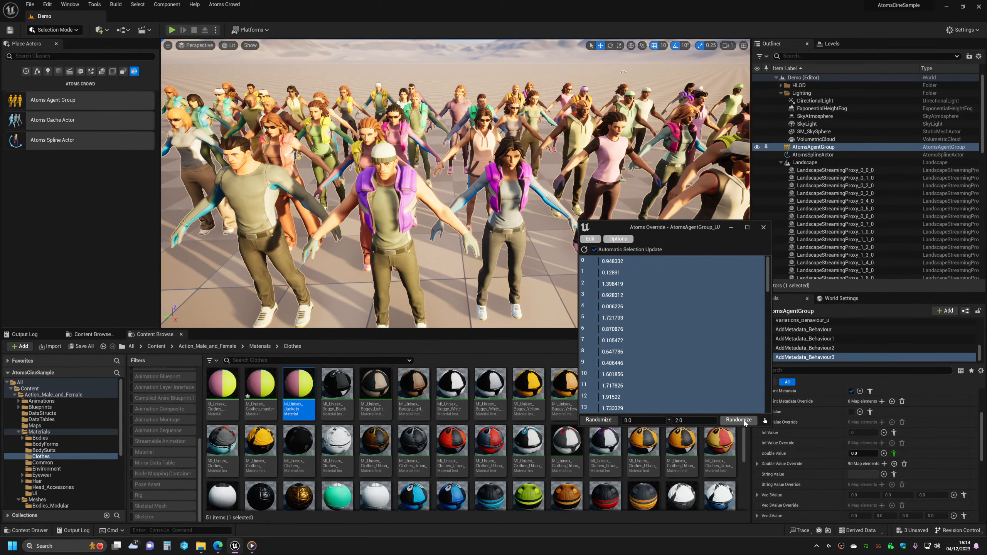
click(744, 421)
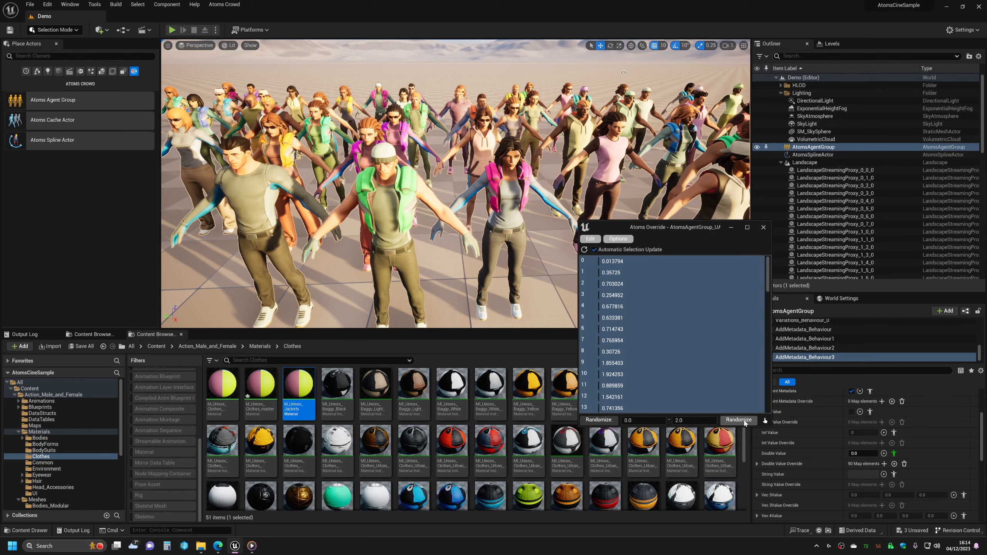
click(744, 421)
click(743, 421)
key(d)
right_drag(536, 304, 539, 290)
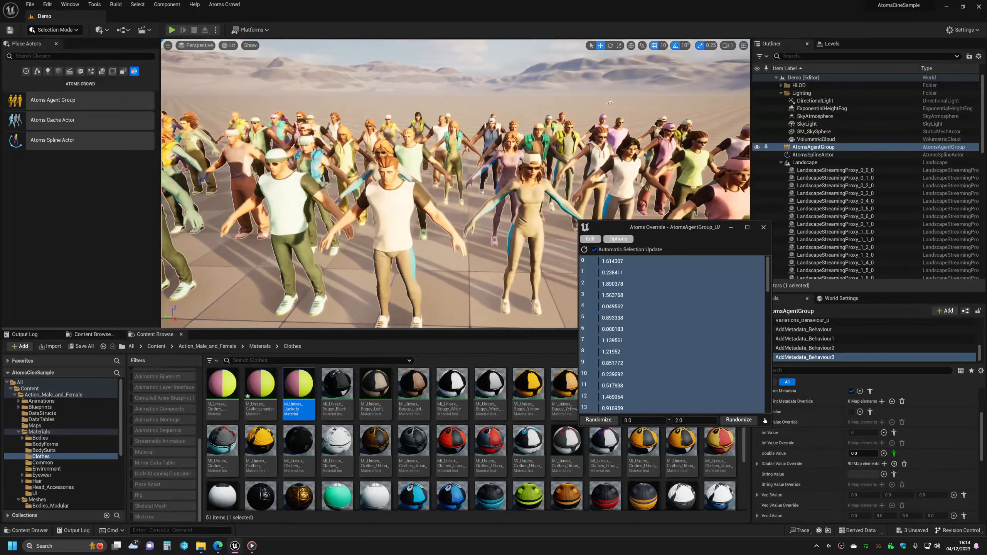
click(740, 420)
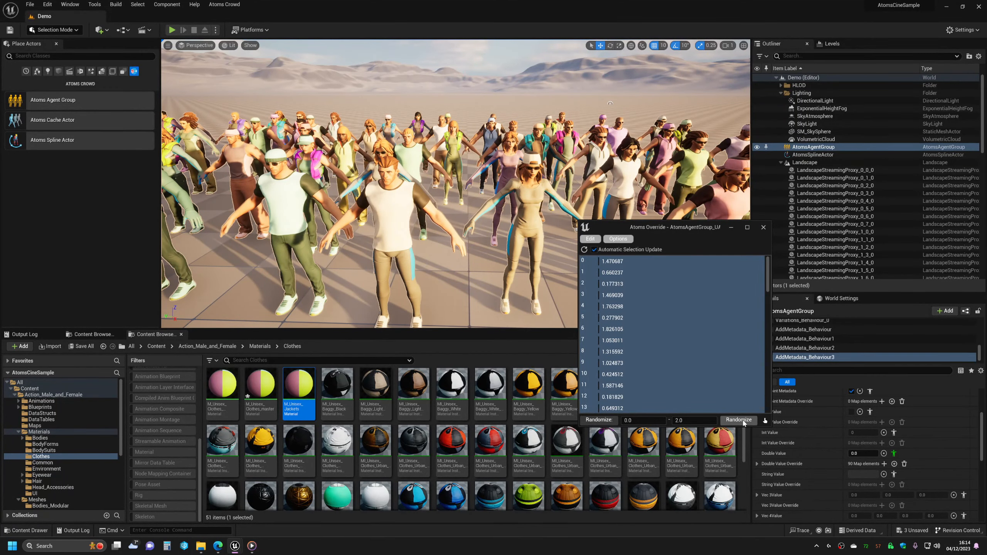
click(742, 422)
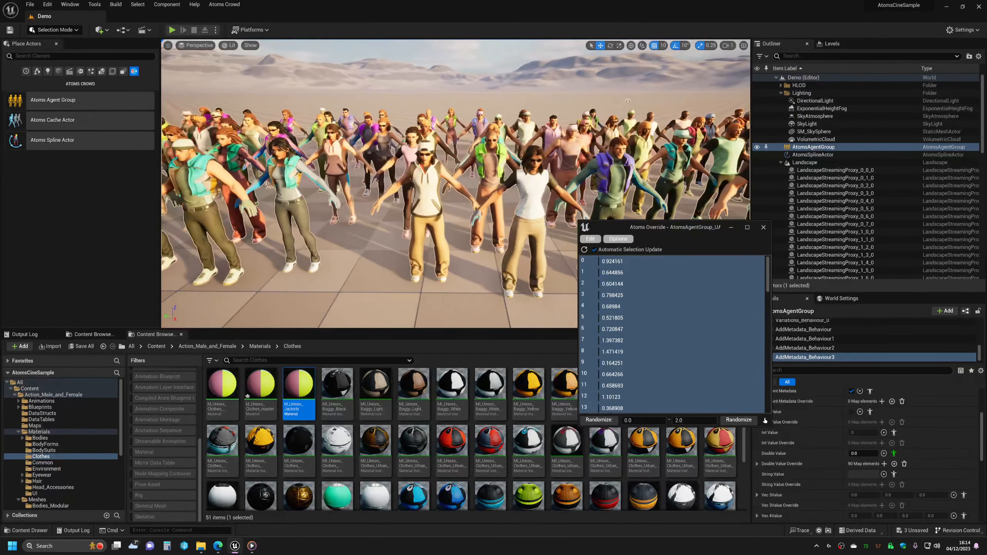
click(763, 228)
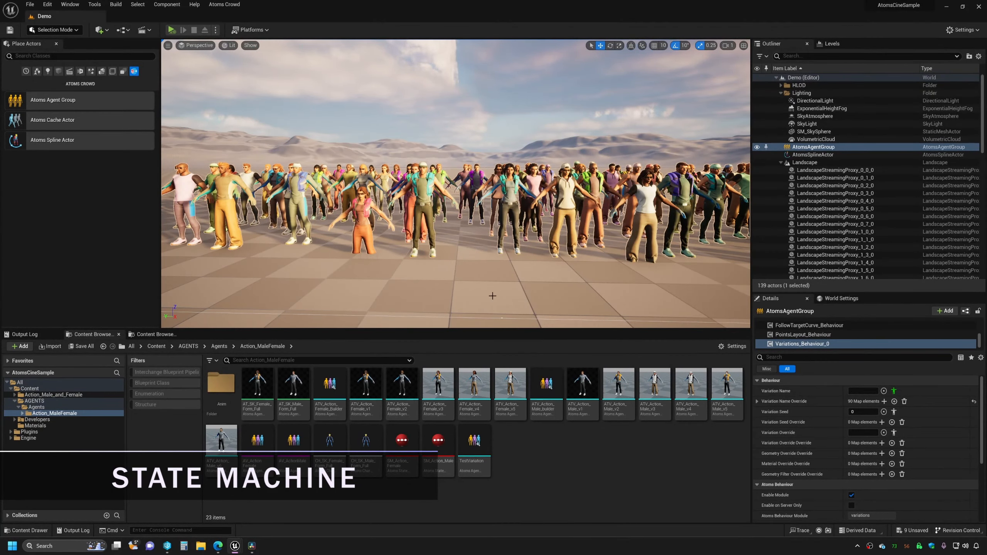
Add a State Machine XPU Behaviour component to the AtomsAgentGroup to animate the crowd
key(w)
right_drag(357, 279, 332, 324)
key(w)
key(s)
key(d)
right_drag(477, 203, 449, 195)
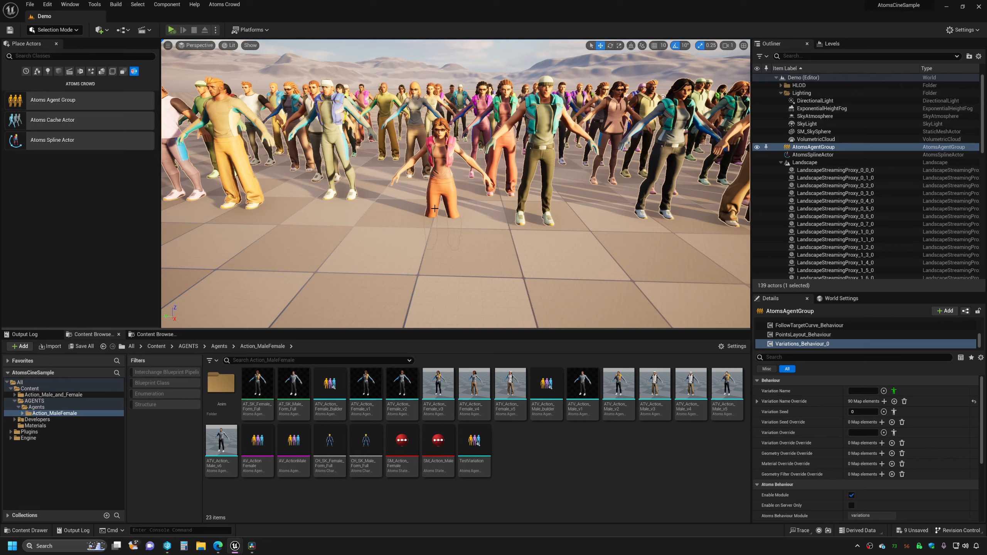
right_drag(416, 206, 409, 219)
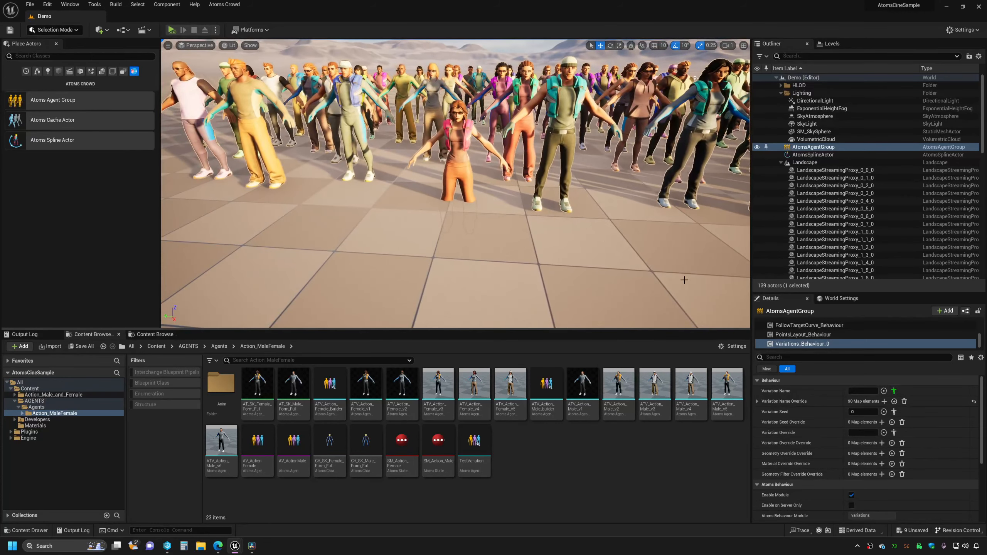
click(945, 311)
text(state)
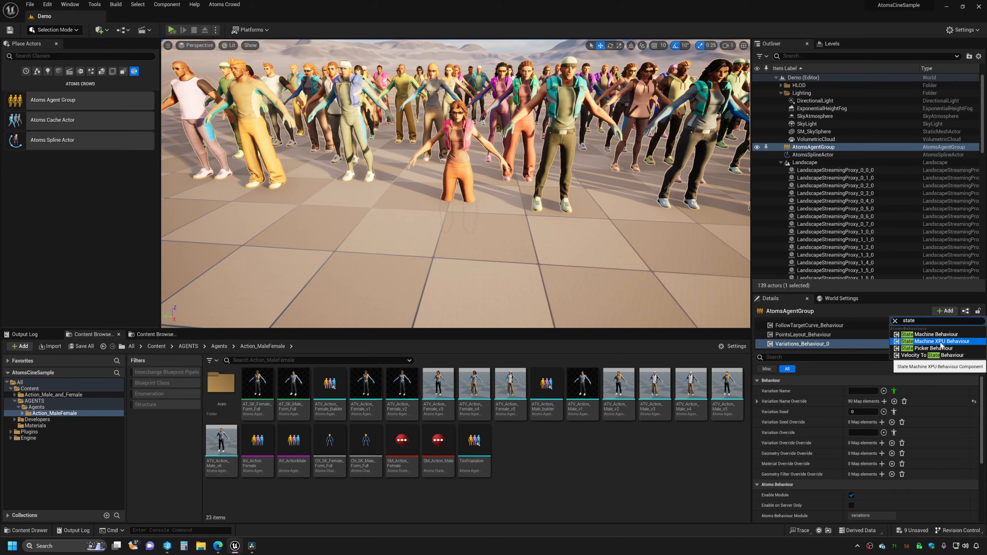
click(940, 342)
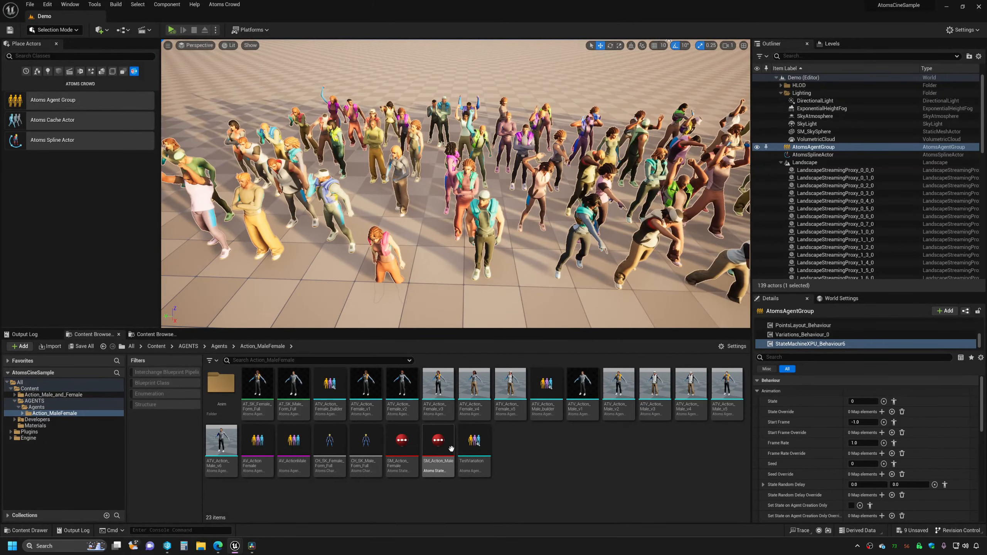
Run the simulation to preview the animated crowd from several angles, and stop it
click(424, 451)
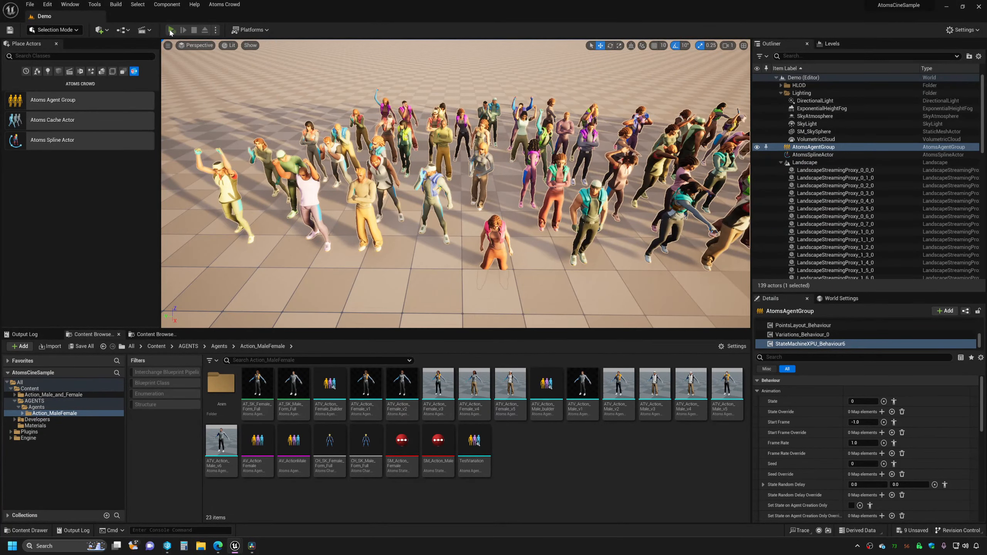
click(171, 31)
key(d)
right_drag(466, 214, 475, 214)
key(a)
key(d)
key(a)
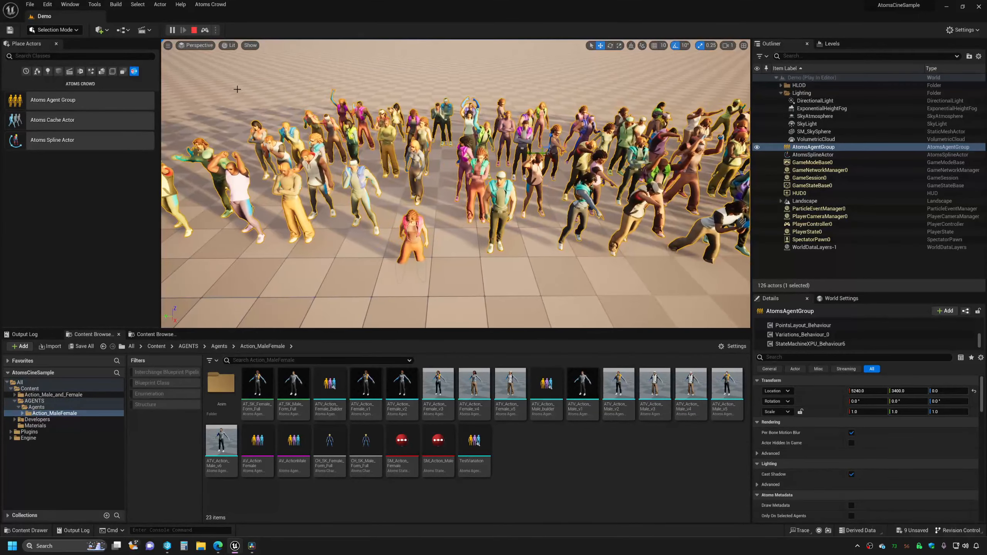
click(194, 30)
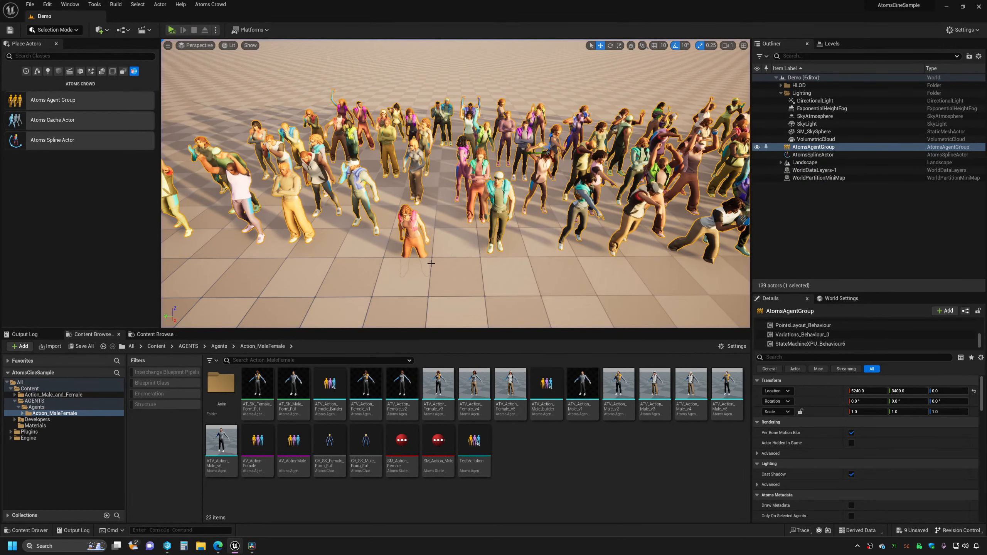
Switch the editor to the Atoms Layout Tool mode with the front of the crowd in close view
scroll(431, 264, up, 10)
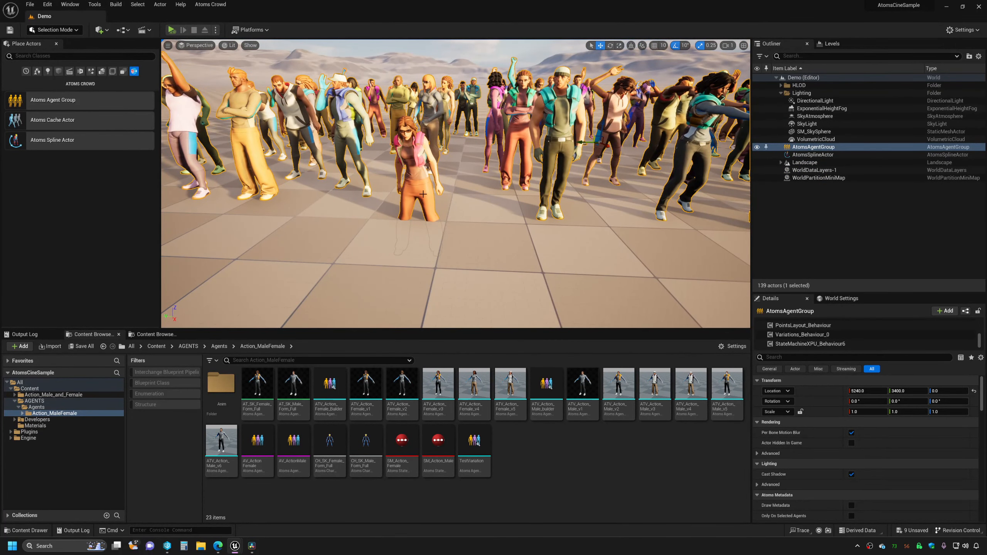
click(58, 30)
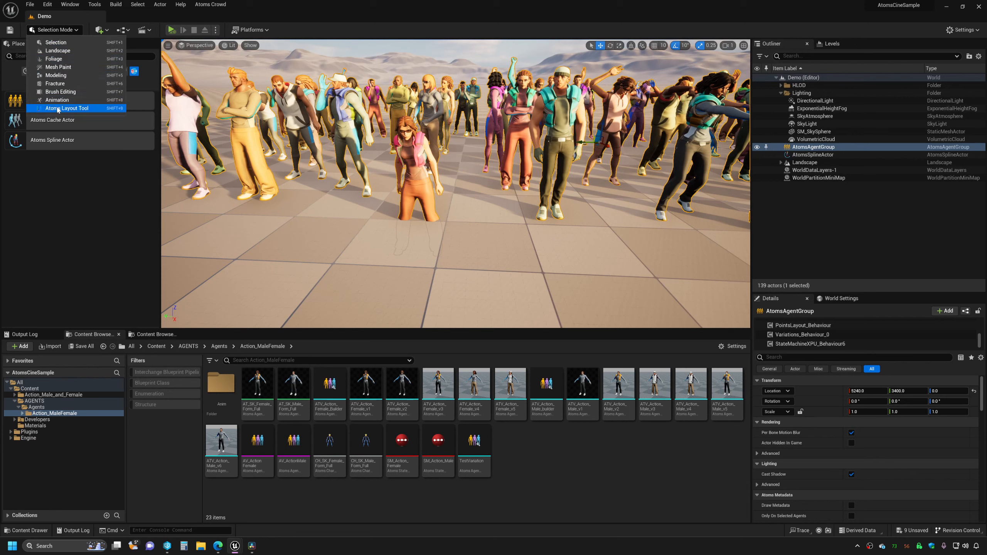
click(54, 103)
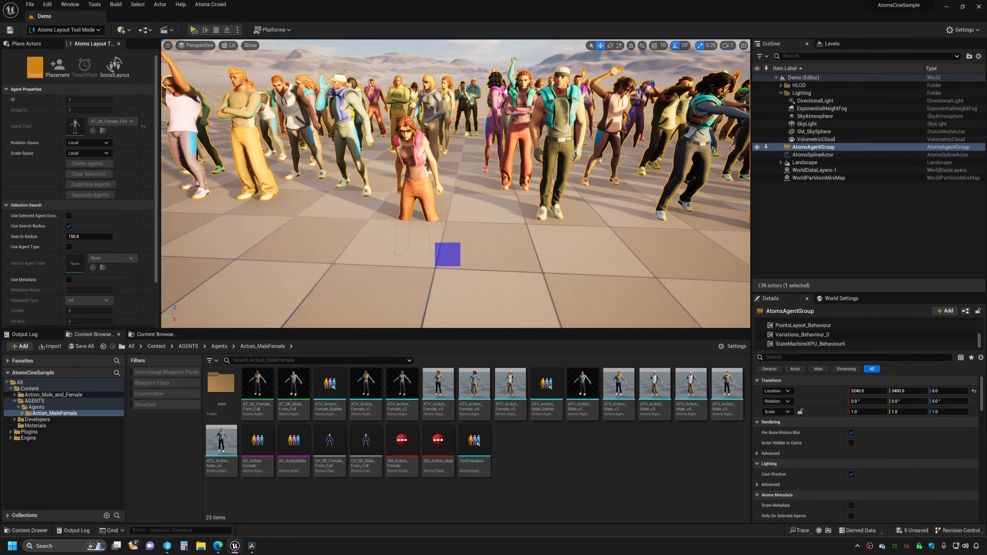
Select the front female agent sunk into the floor, raise it to ground level, and check its placement from above
click(428, 236)
mouse_move(455, 228)
mouse_down()
mouse_move(441, 194)
mouse_move(444, 211)
mouse_move(457, 212)
mouse_up()
right_drag(458, 211, 476, 241)
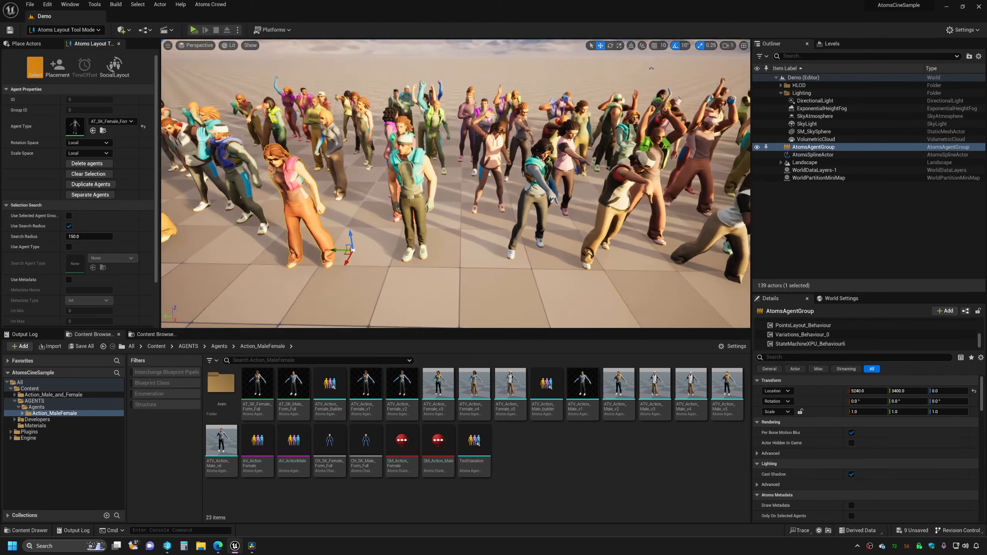
right_drag(563, 245, 552, 253)
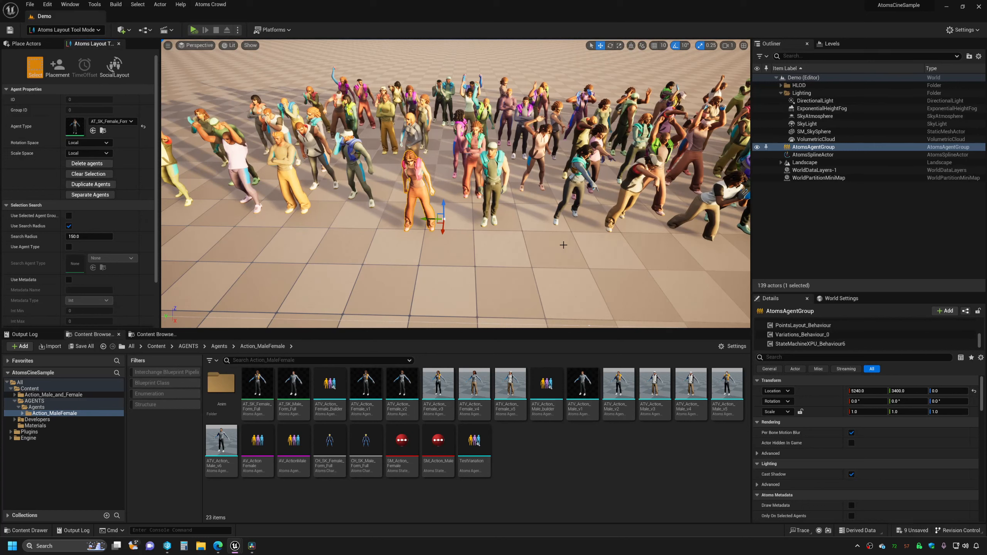
right_drag(564, 245, 571, 243)
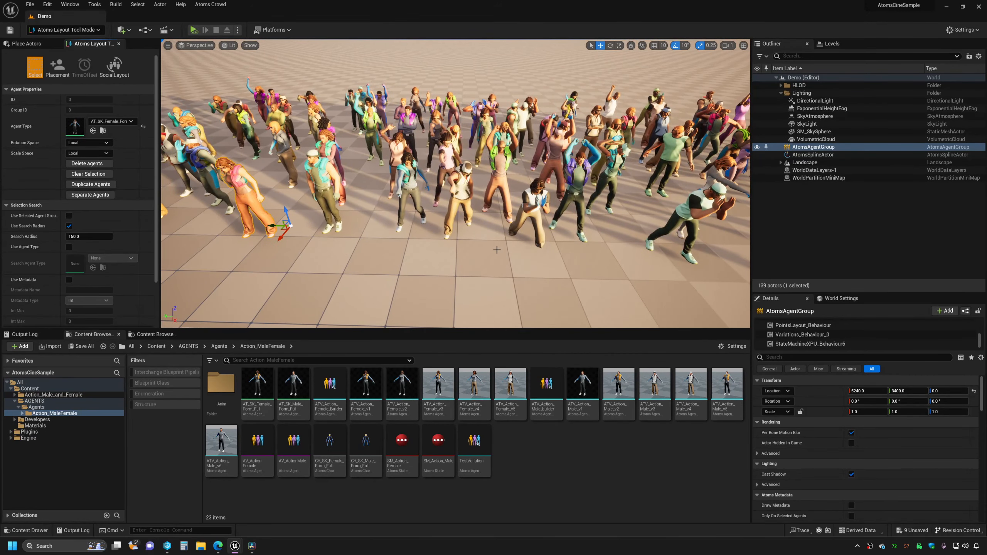
Switch the editor to Selection mode and bring up the HeightField settings of the StateMachineXPU_Behaviour6 component
click(44, 31)
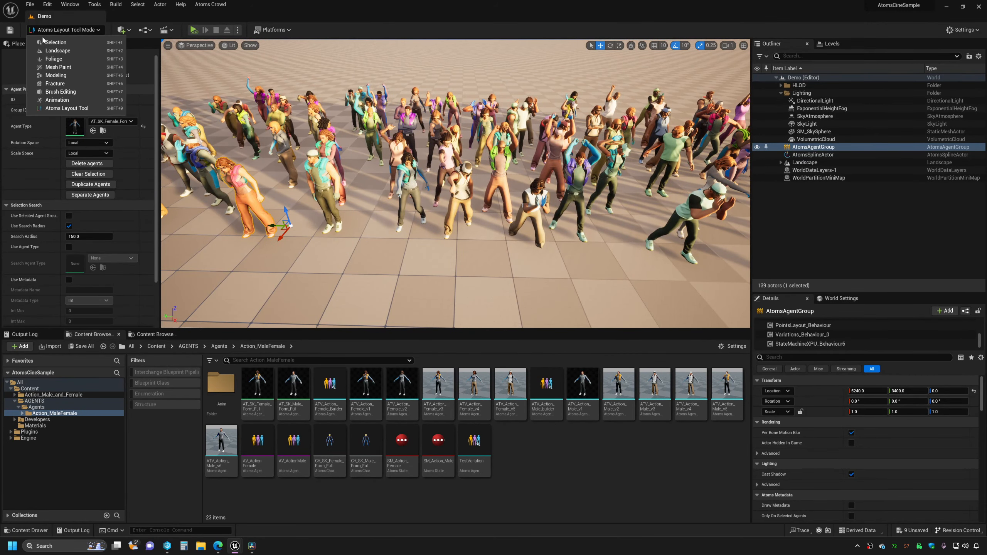
click(47, 43)
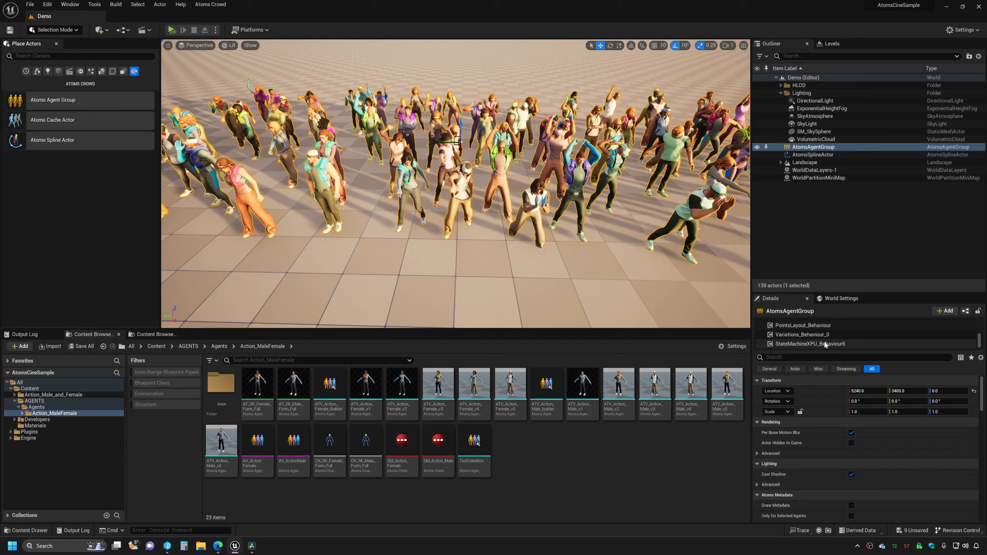
click(815, 344)
scroll(815, 392, down, 2)
scroll(817, 400, down, 4)
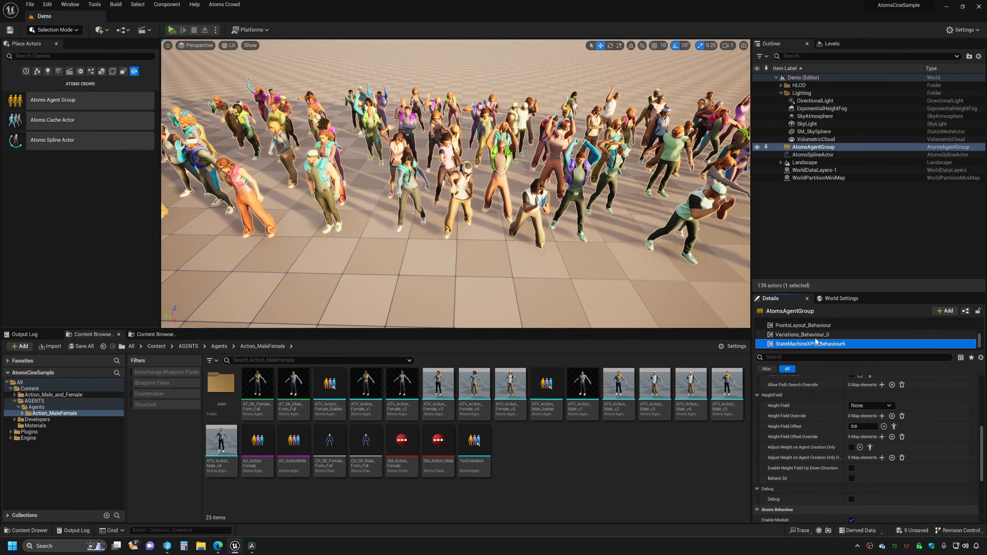
Check the trace channels in the project's Engine Collision settings, then close the project settings
click(49, 8)
click(66, 118)
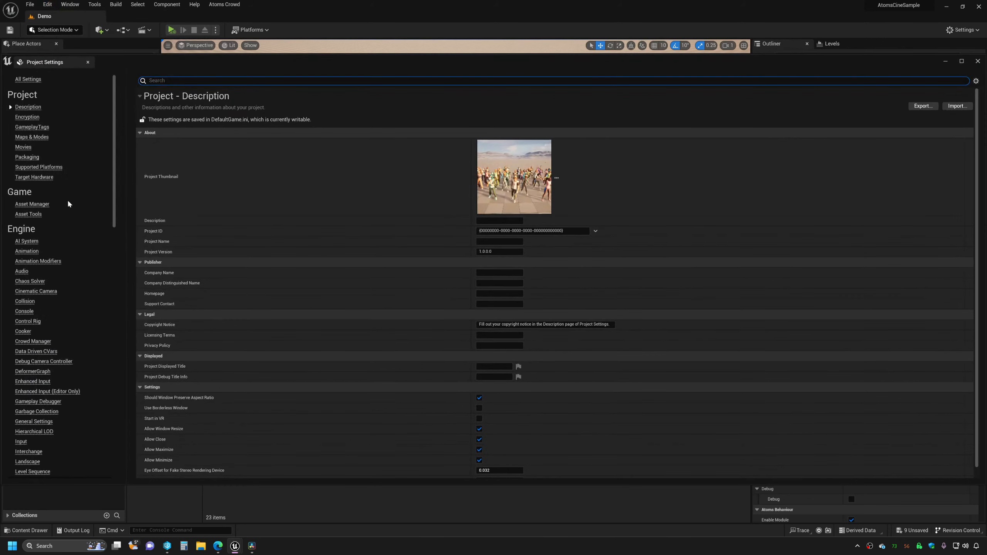
click(25, 301)
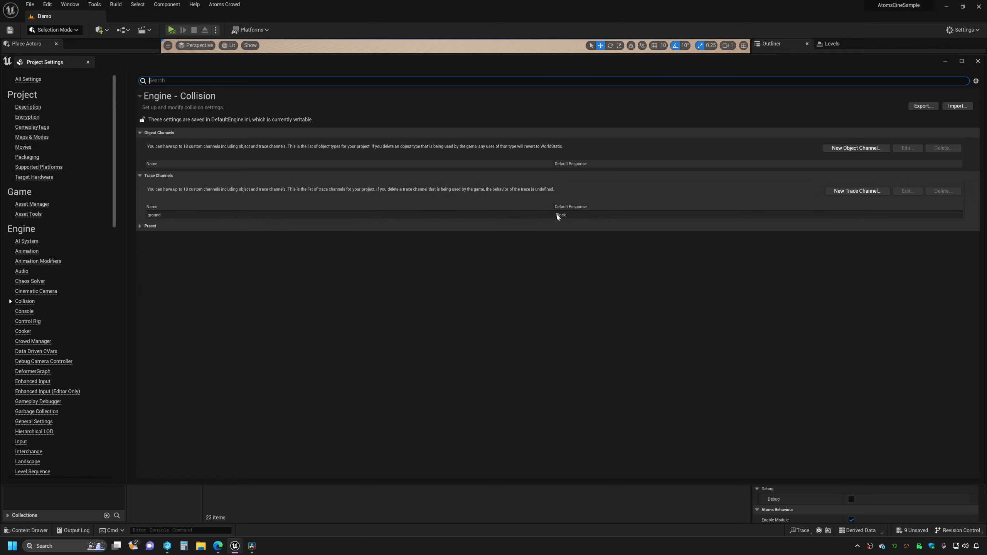
click(978, 62)
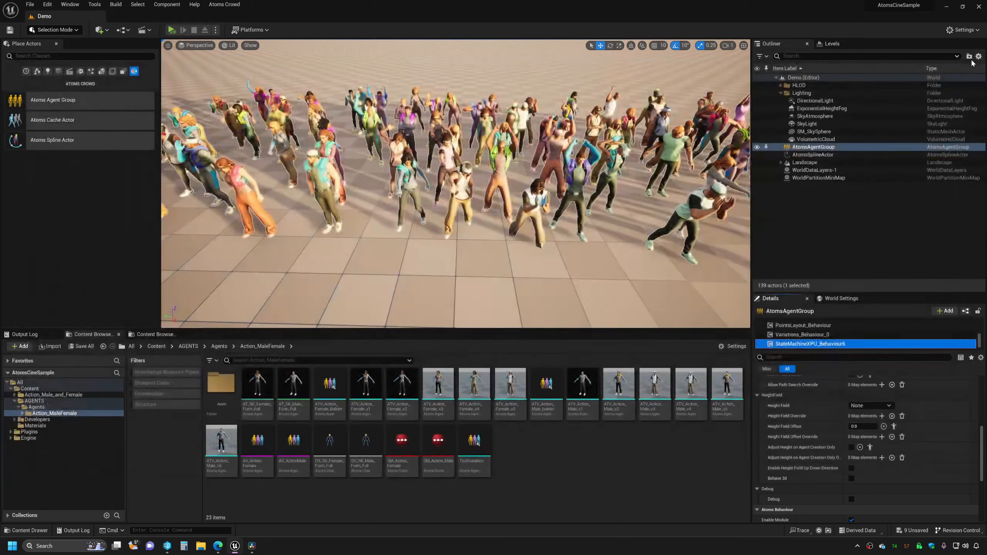
Select the landscape tile in front of the crowd and examine its collision responses, including the ground trace channel
click(495, 284)
right_drag(474, 274, 462, 238)
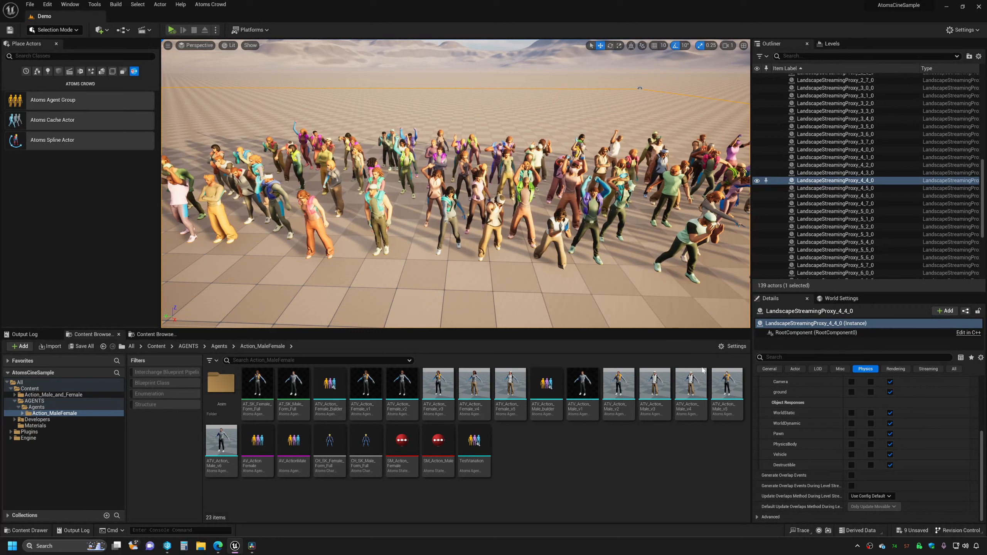
scroll(872, 458, up, 3)
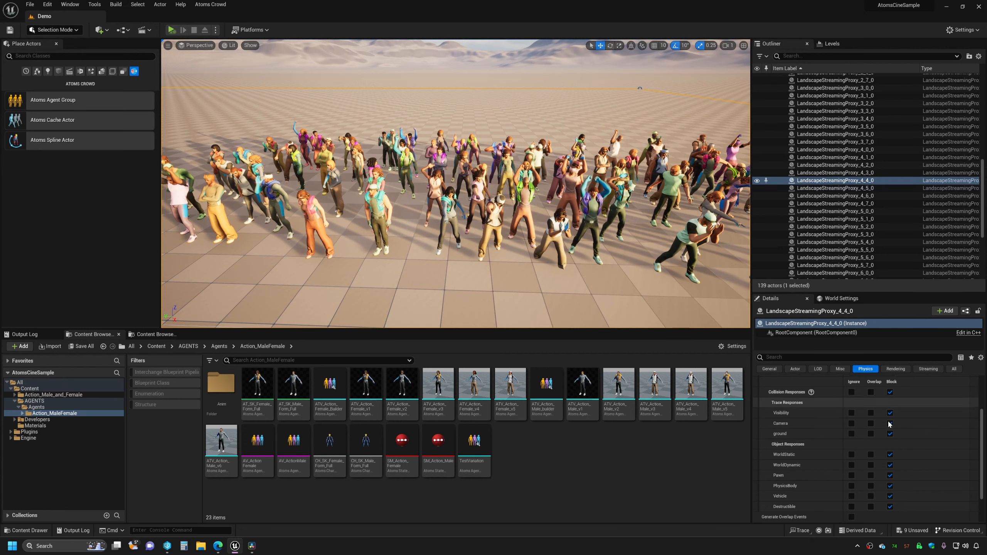
key(w)
right_drag(583, 233, 574, 250)
Reselect the AtomsAgentGroup and set the Height Field of its StateMachineXPU_Behaviour6 component to ground
scroll(816, 187, up, 10)
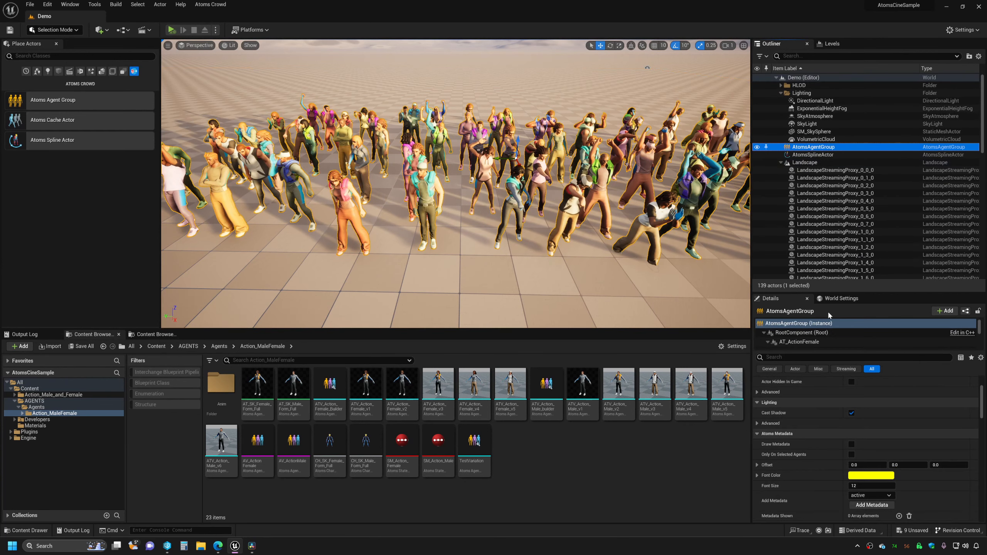
scroll(824, 329, down, 5)
scroll(825, 331, down, 3)
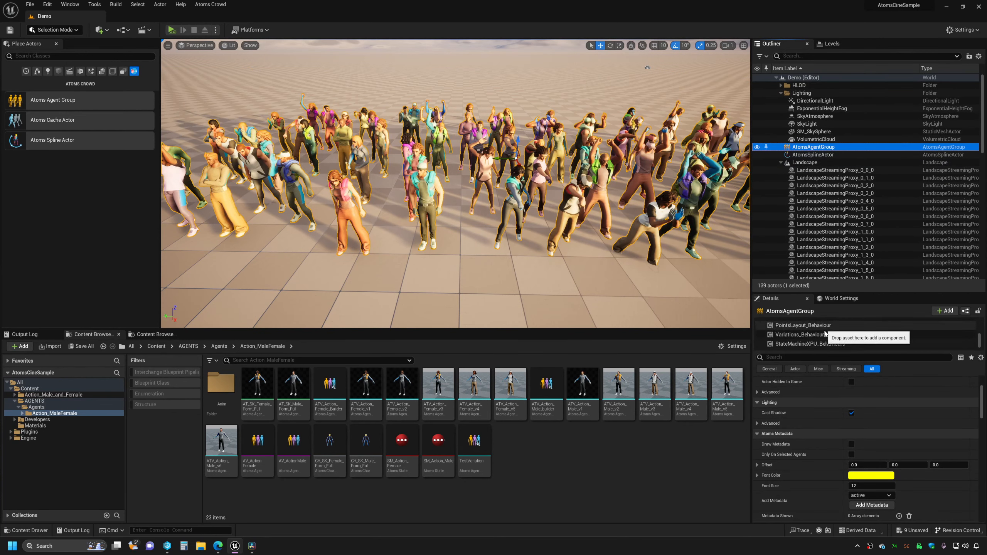
click(816, 343)
scroll(821, 413, down, 2)
scroll(819, 418, down, 3)
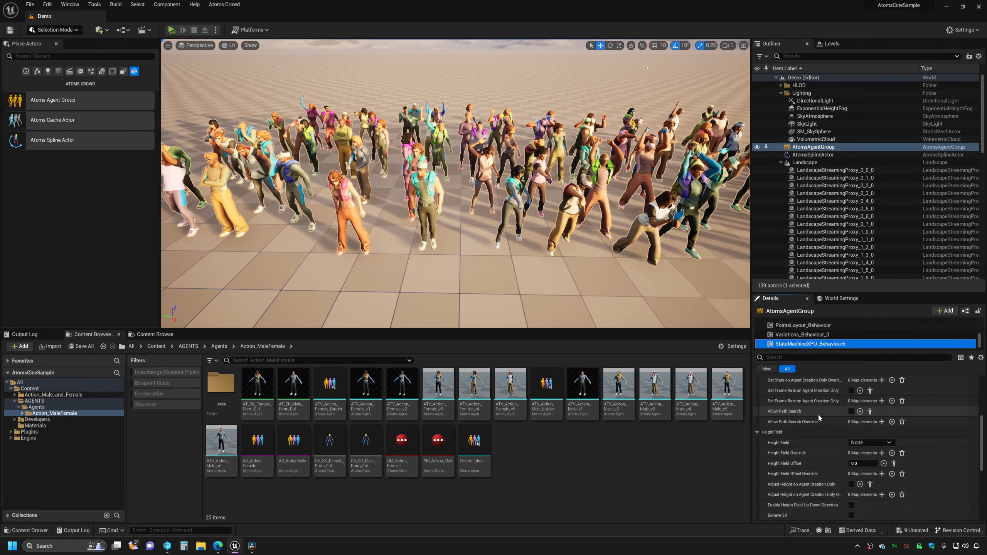
click(871, 418)
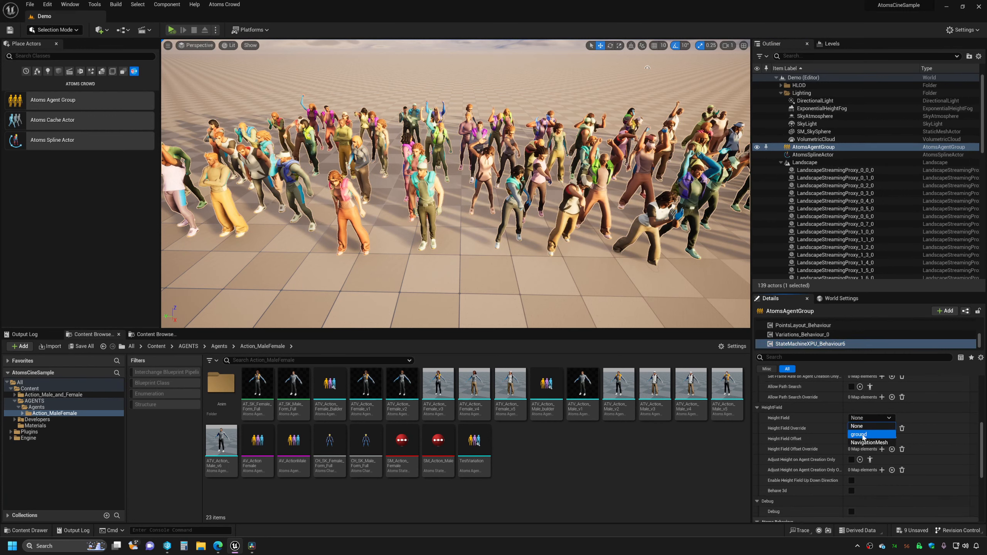
click(862, 434)
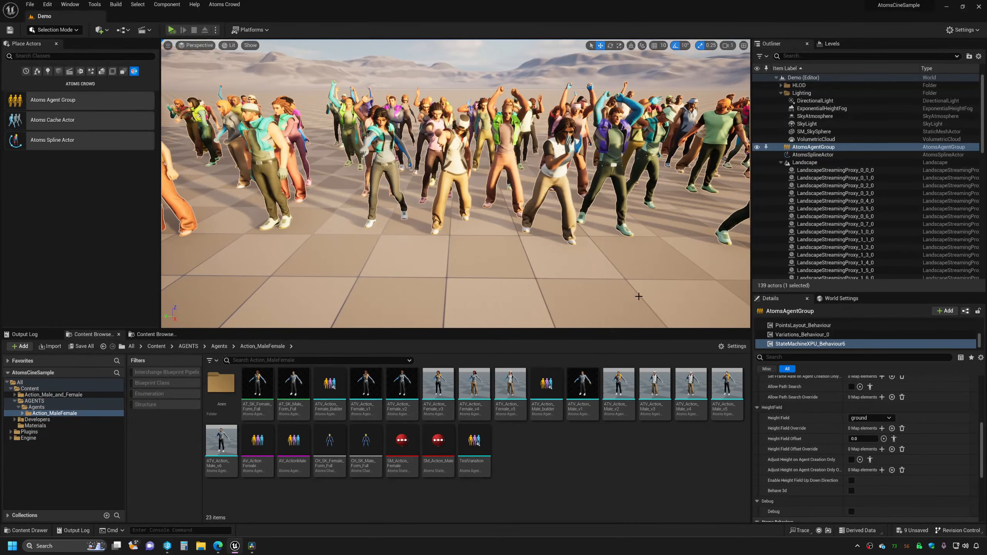
Switch the Height Field between None and ground to compare the agents' foot placement, ending on ground
click(871, 418)
click(860, 429)
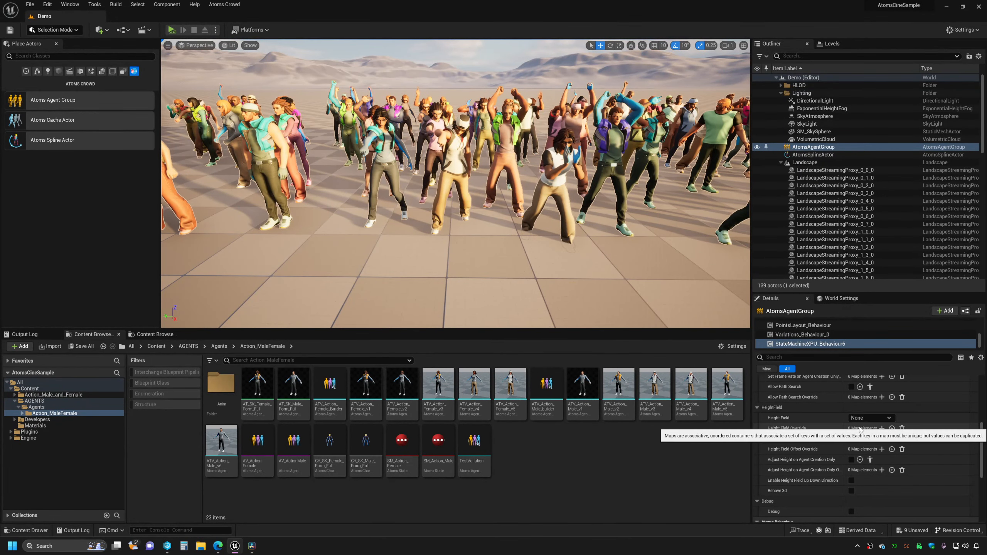
click(860, 419)
click(860, 435)
right_drag(566, 250, 539, 240)
click(861, 418)
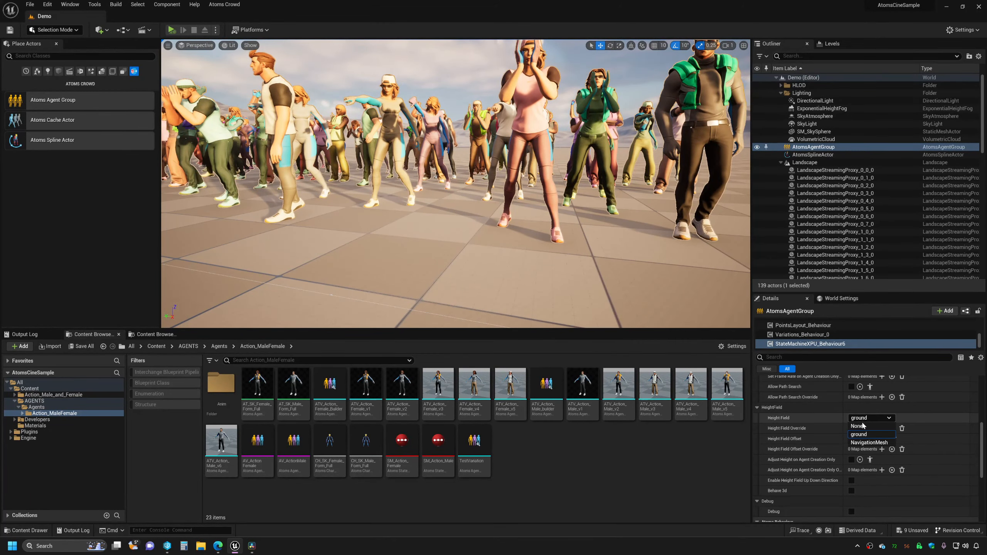
click(860, 428)
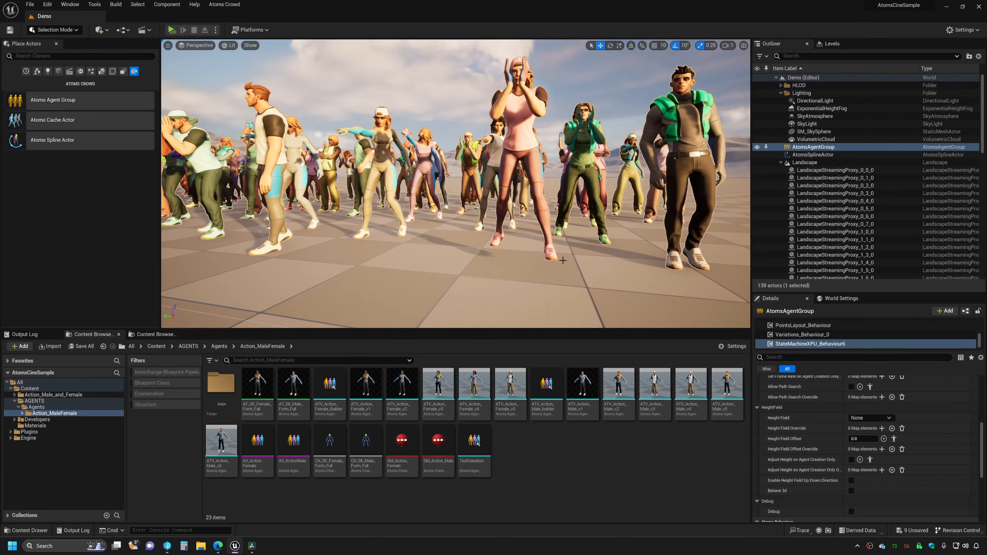
click(875, 418)
click(867, 434)
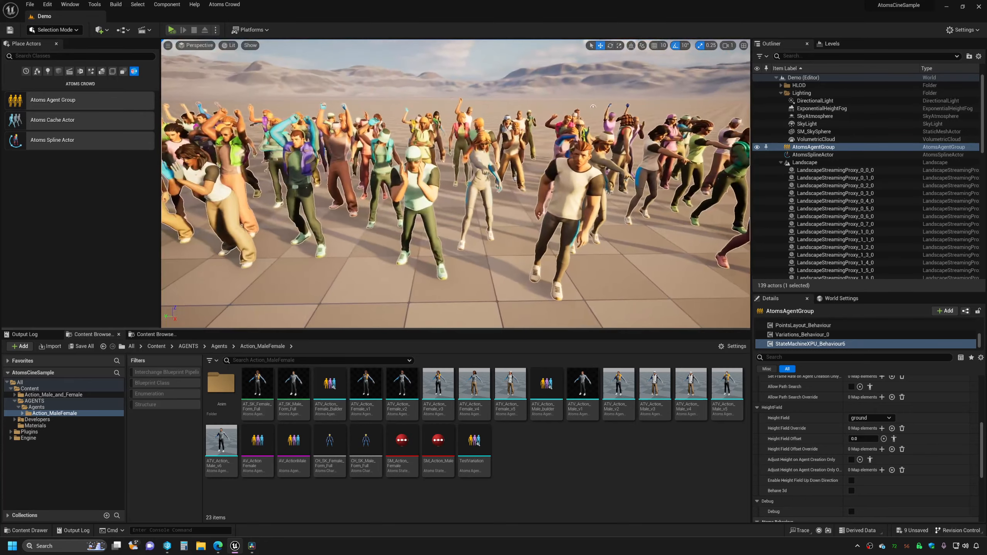
Open the SM_Action_Male state machine and add a new state named Idle connected from the angry state
scroll(830, 428, up, 5)
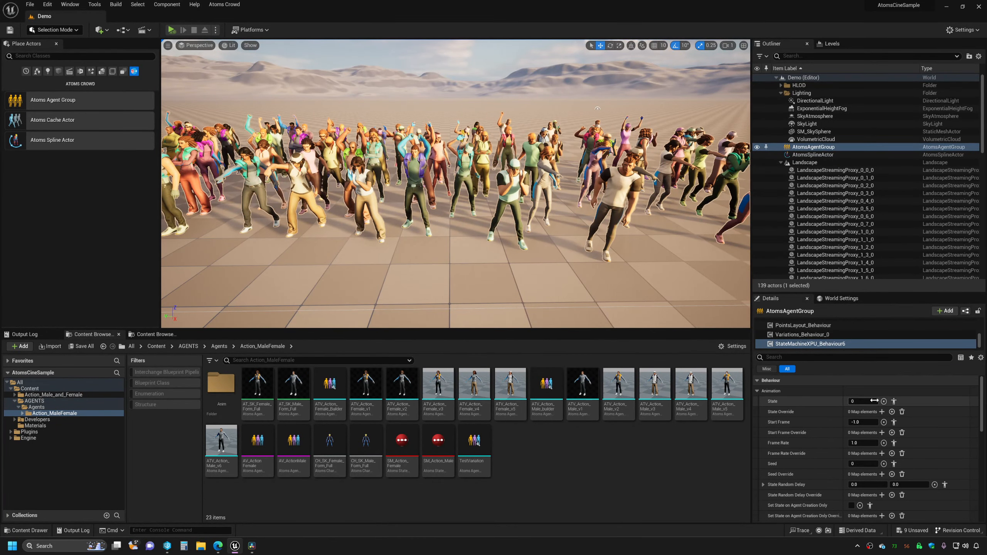
double_click(447, 451)
right_drag(690, 423, 626, 397)
click(677, 436)
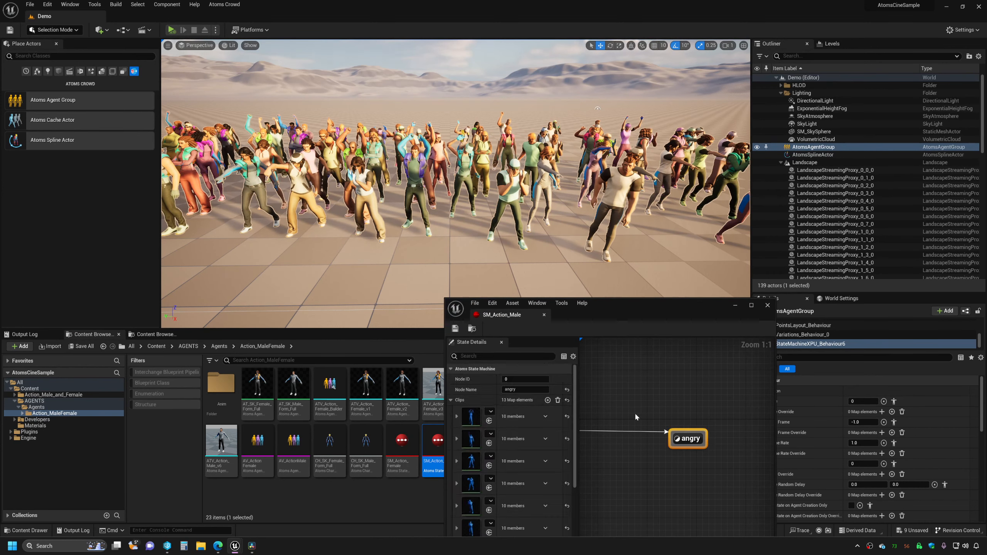
drag(682, 431, 683, 390)
text(sta)
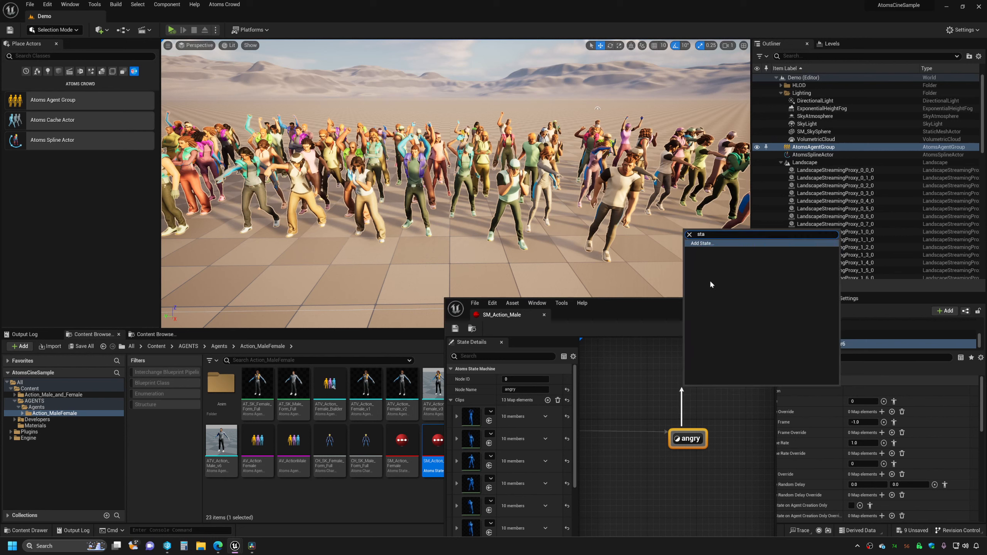
click(704, 244)
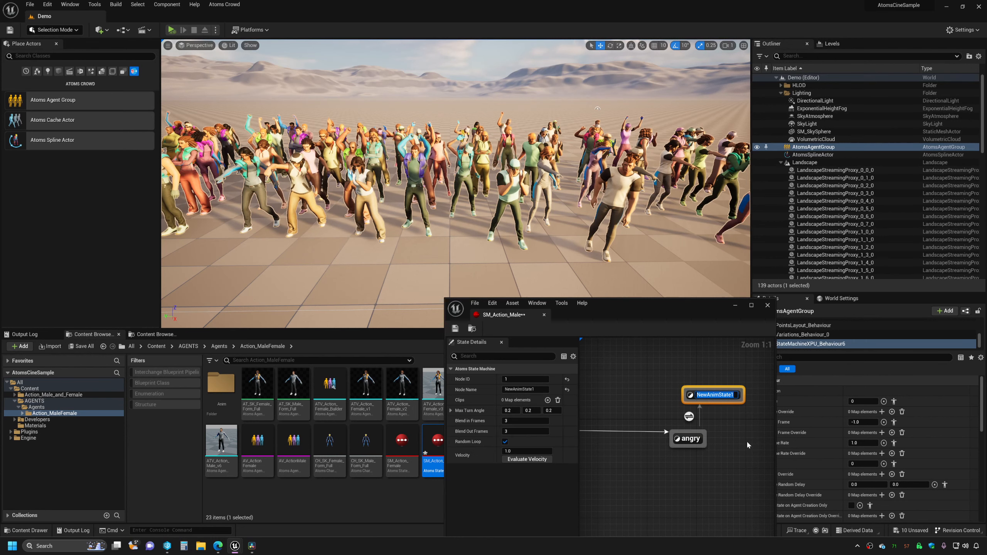
text(Idle)
key(Return)
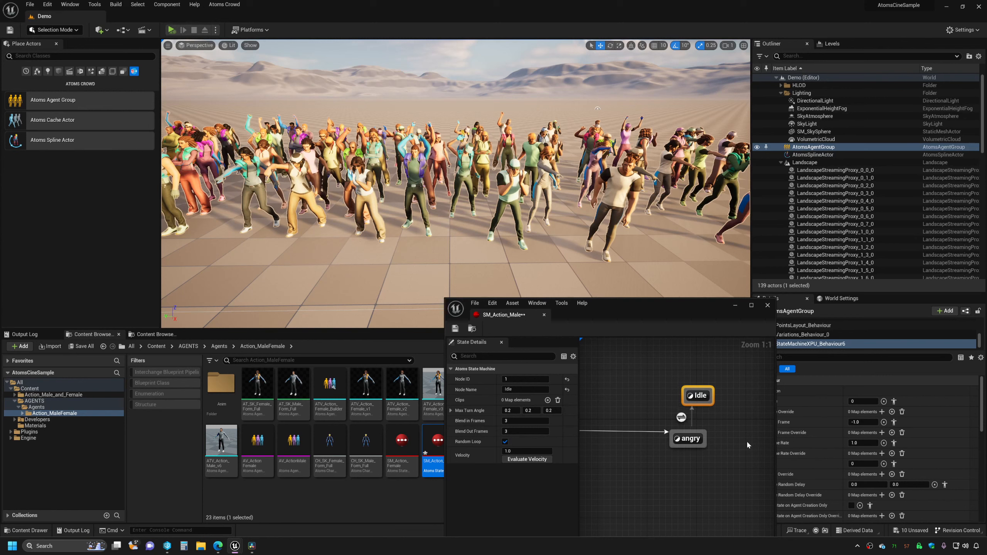
Add the A_Male_ThirdPersonIdle_Relaxed_alt clip to the Idle state, save the state machine, and minimize its editor
click(548, 400)
click(490, 411)
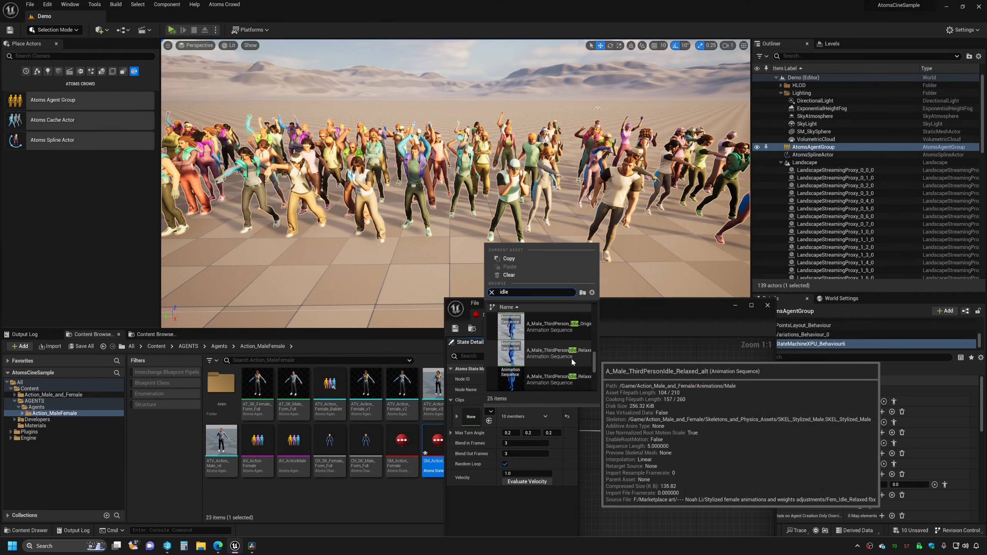
click(570, 358)
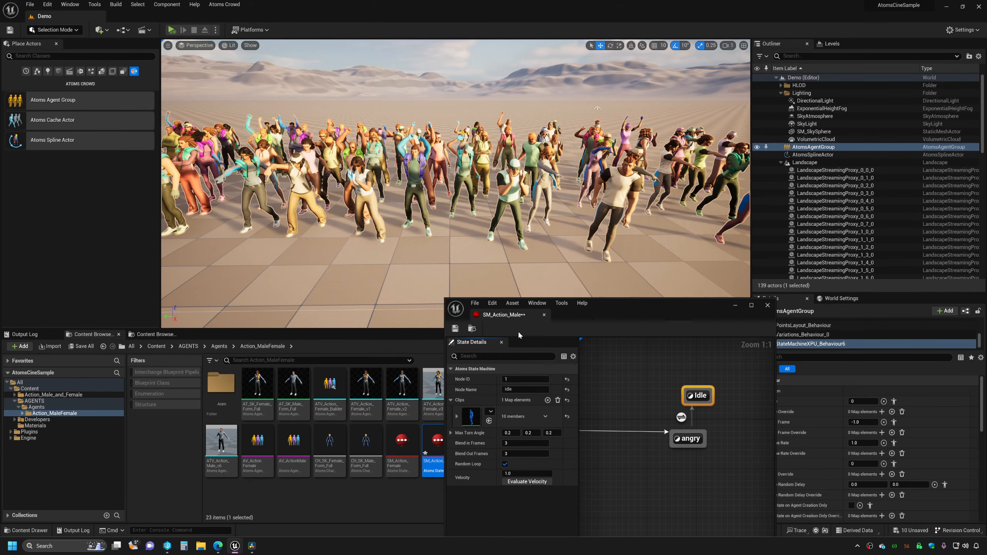
click(456, 329)
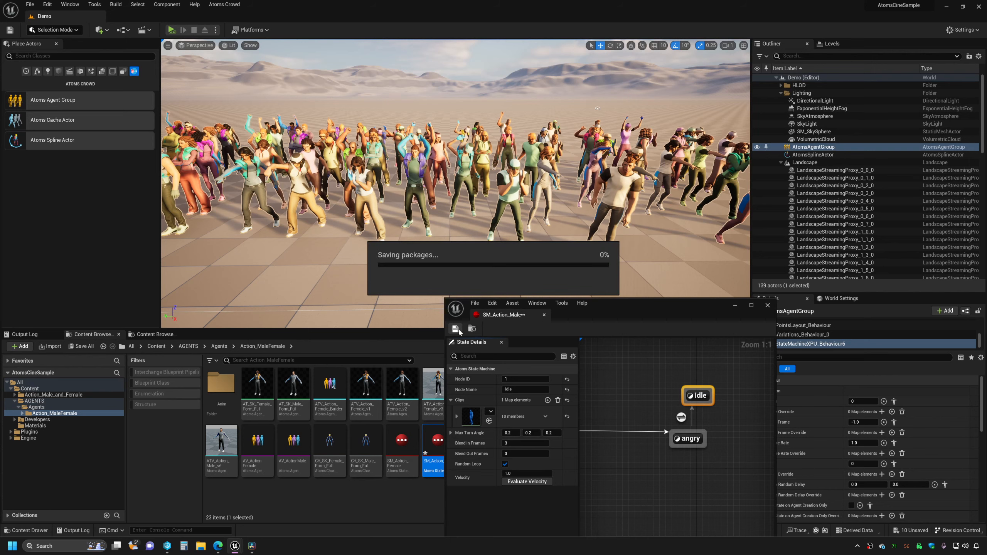
click(733, 306)
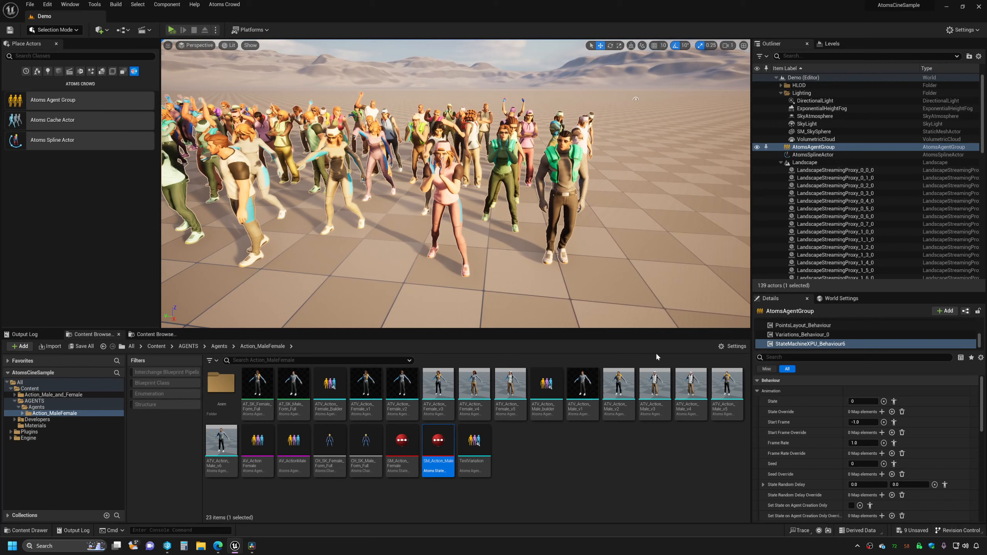
With the Atoms Layout Tool, override the State of the green-jacketed male agent at the crowd's front corner to 1 and focus on him
click(68, 31)
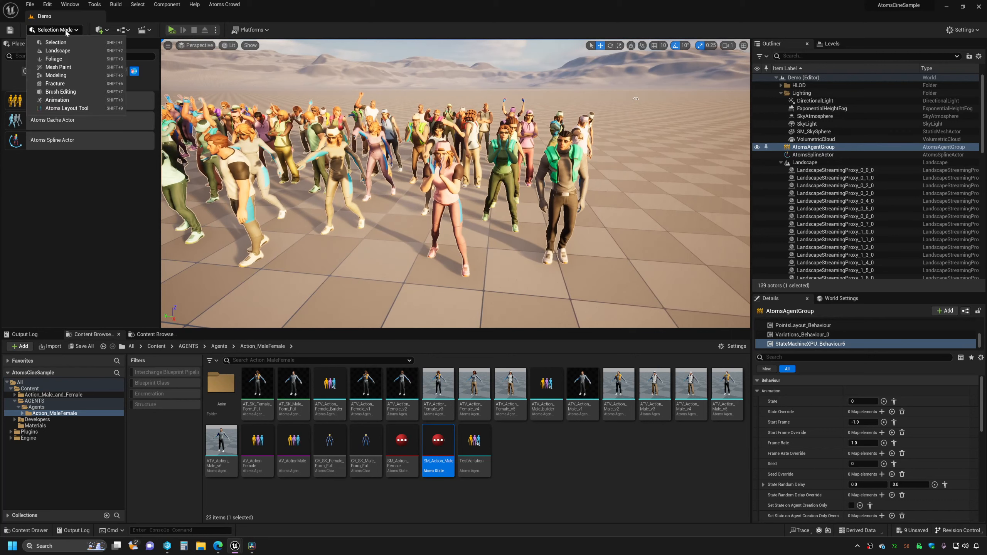
click(73, 110)
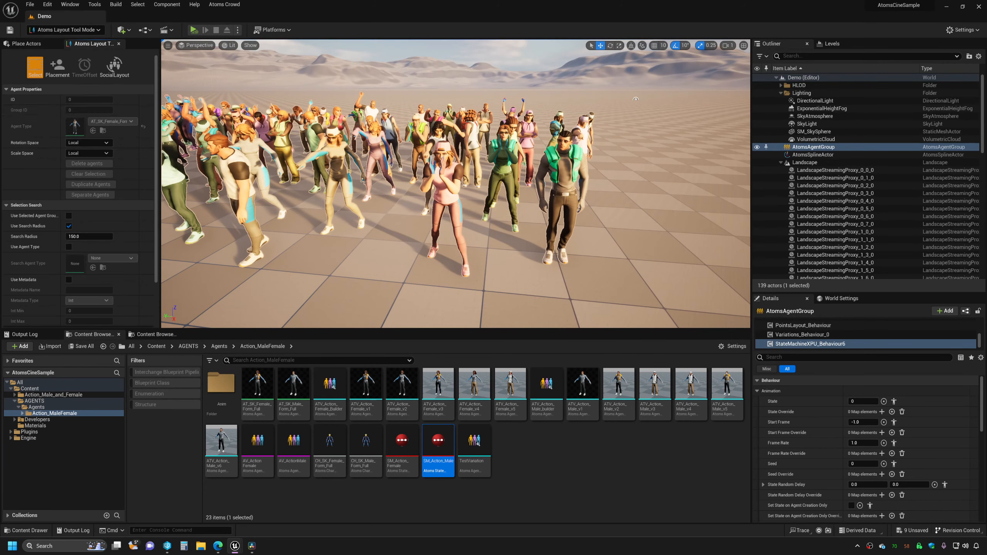
click(560, 257)
click(894, 401)
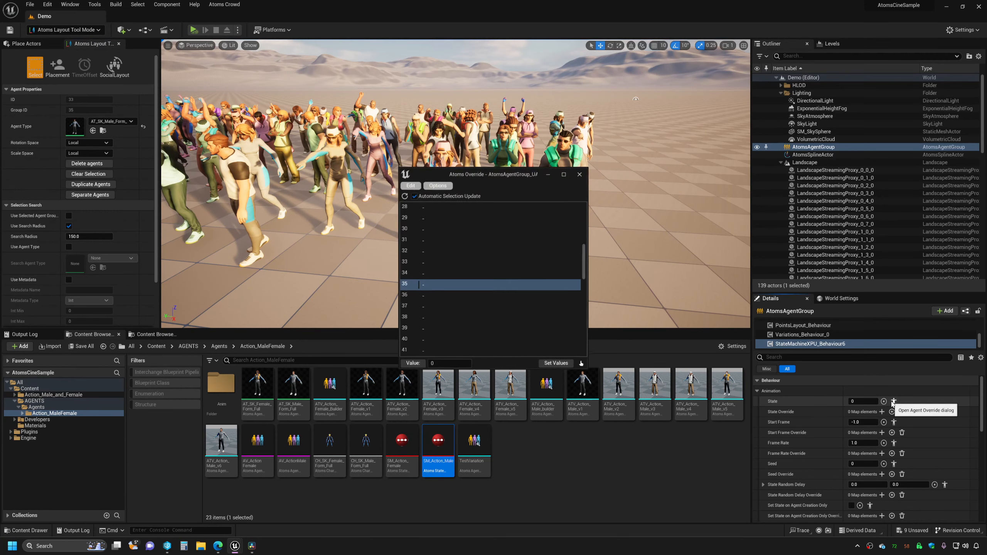
drag(483, 172, 770, 207)
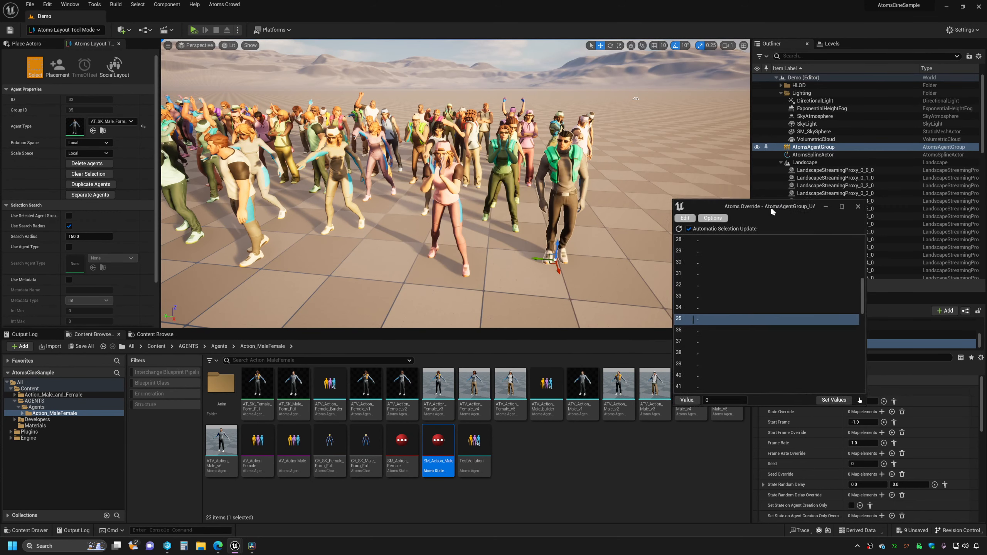
click(735, 403)
text(1)
click(840, 406)
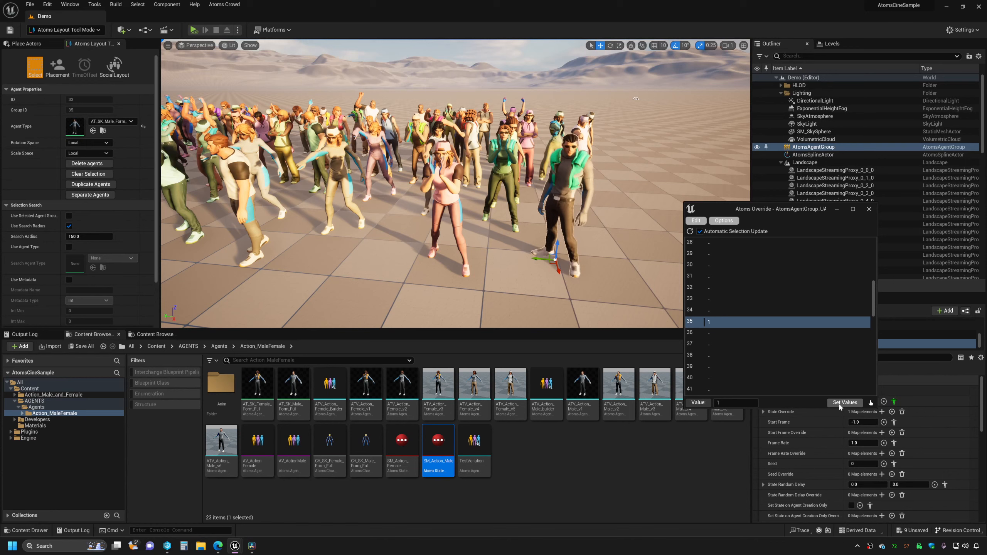
key(f)
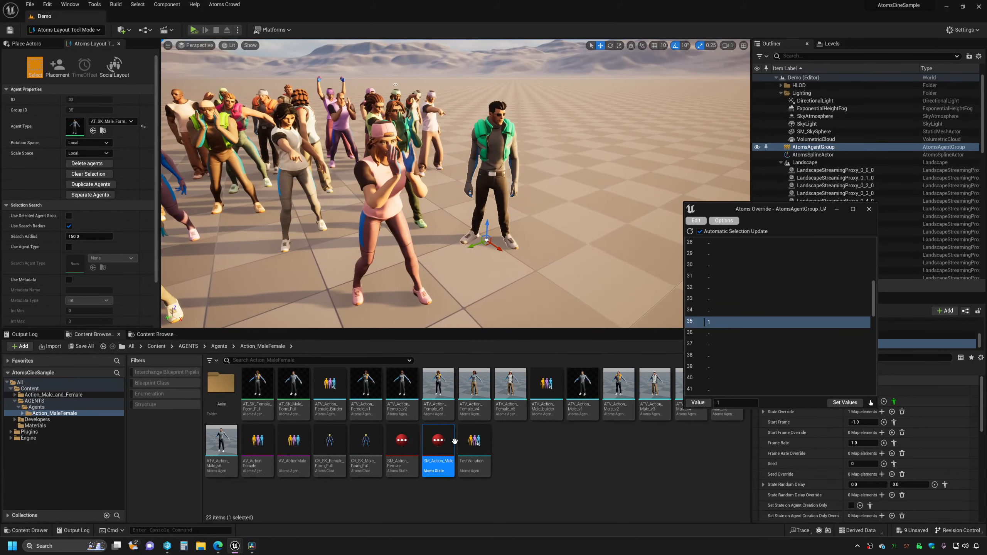
Reopen the SM_Action_Male state machine, rearrange its Idle and angry nodes so Idle sits above angry, and put the editor away
double_click(438, 443)
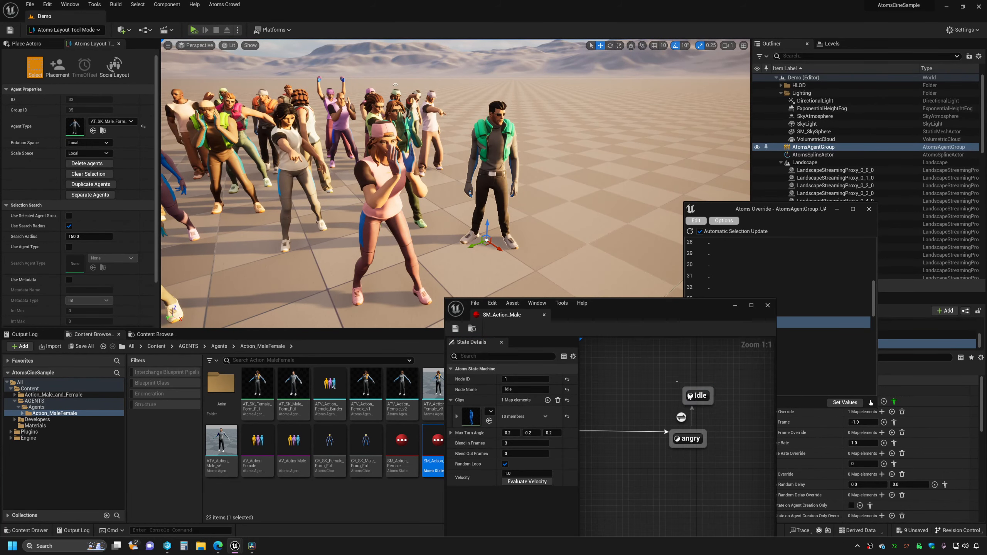
click(690, 396)
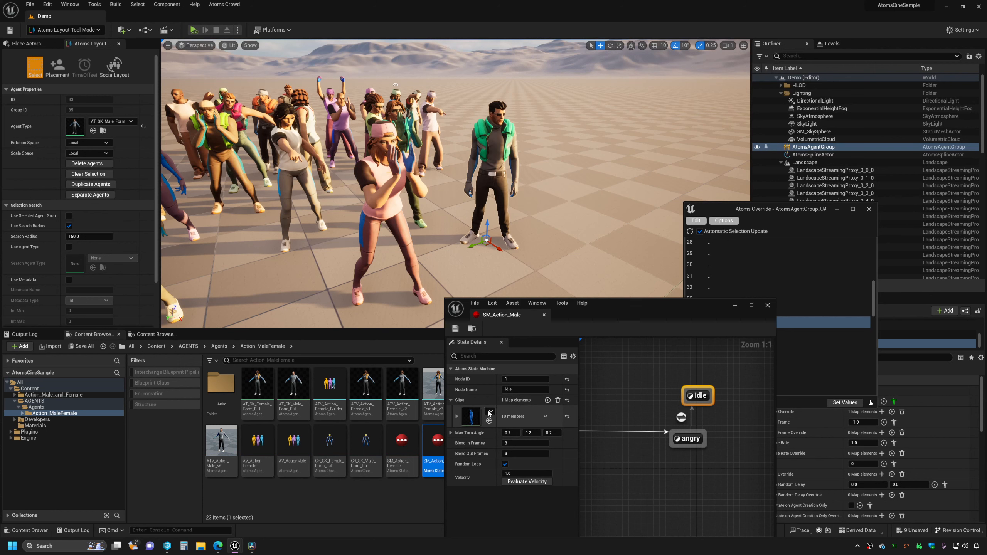
drag(699, 402, 696, 489)
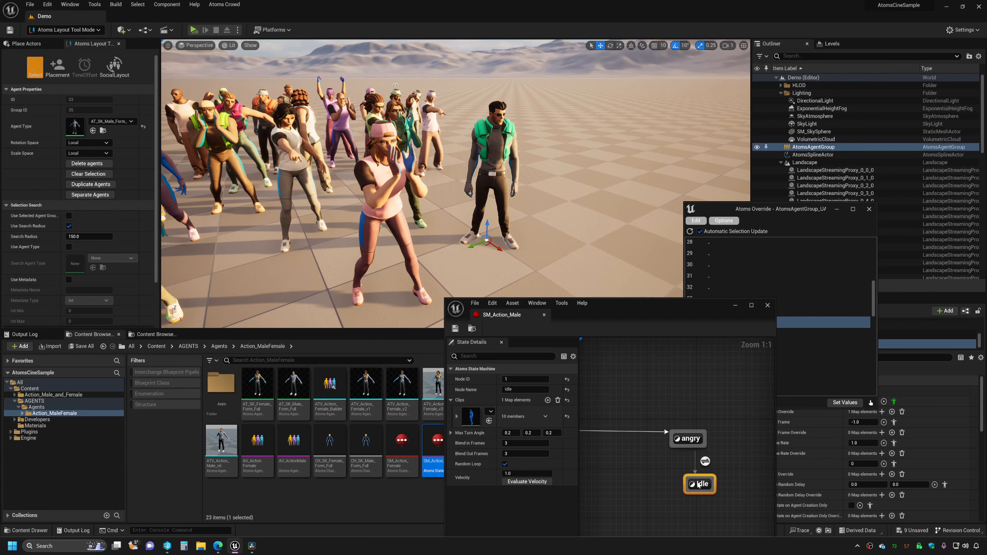
drag(687, 438, 688, 385)
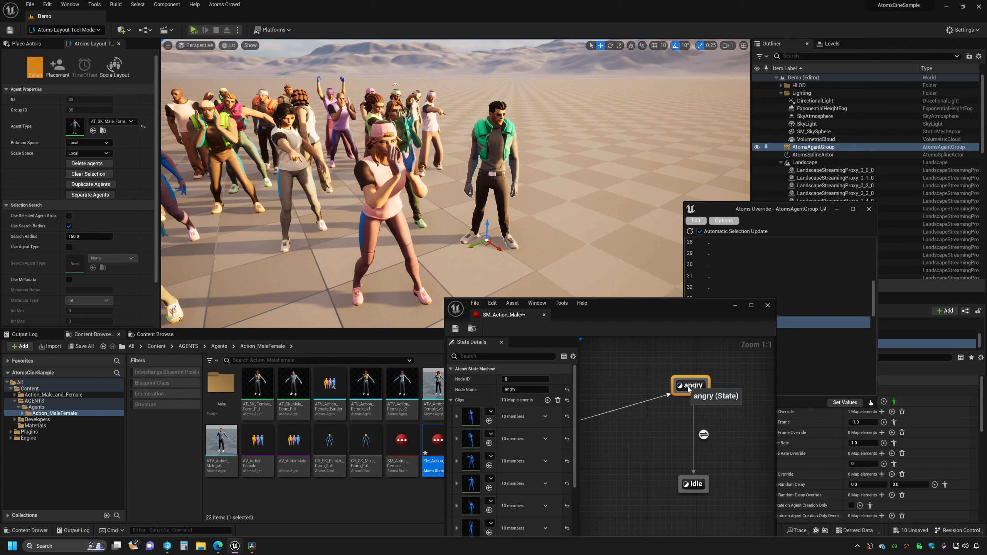
click(696, 486)
drag(688, 385, 692, 433)
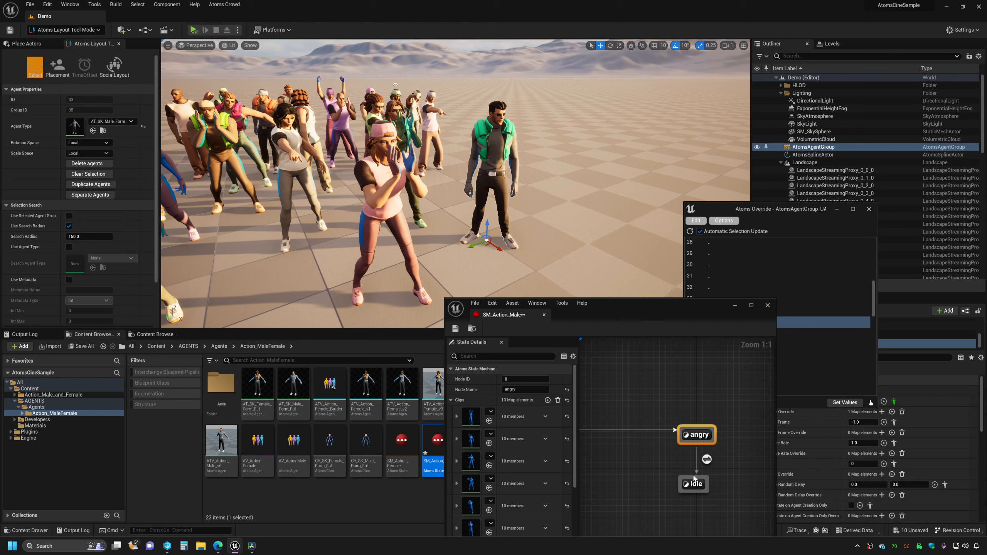
drag(694, 479, 700, 373)
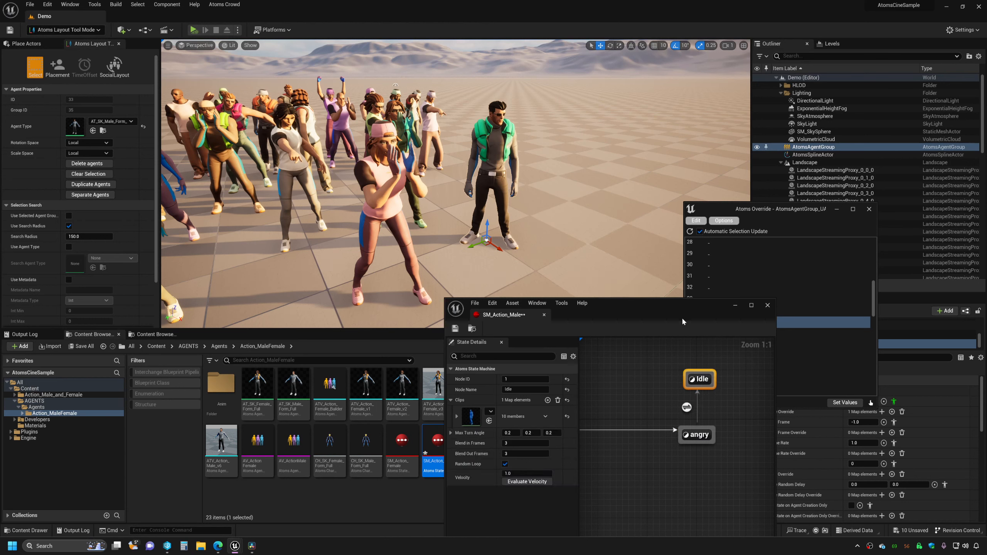
drag(679, 307, 526, 322)
click(583, 319)
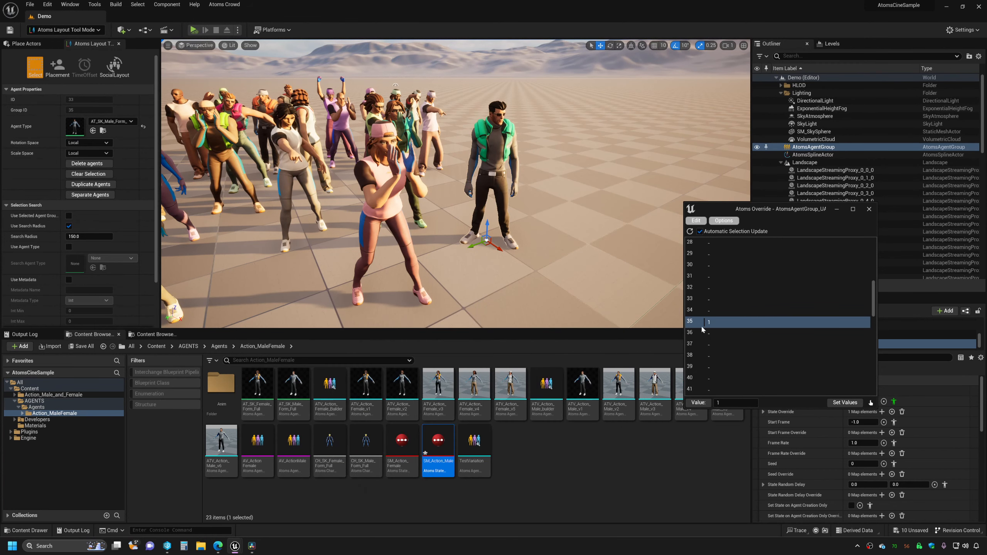
Select all agents in the State override list and randomize their values between 0 and 1
click(723, 344)
key(ctrl+a)
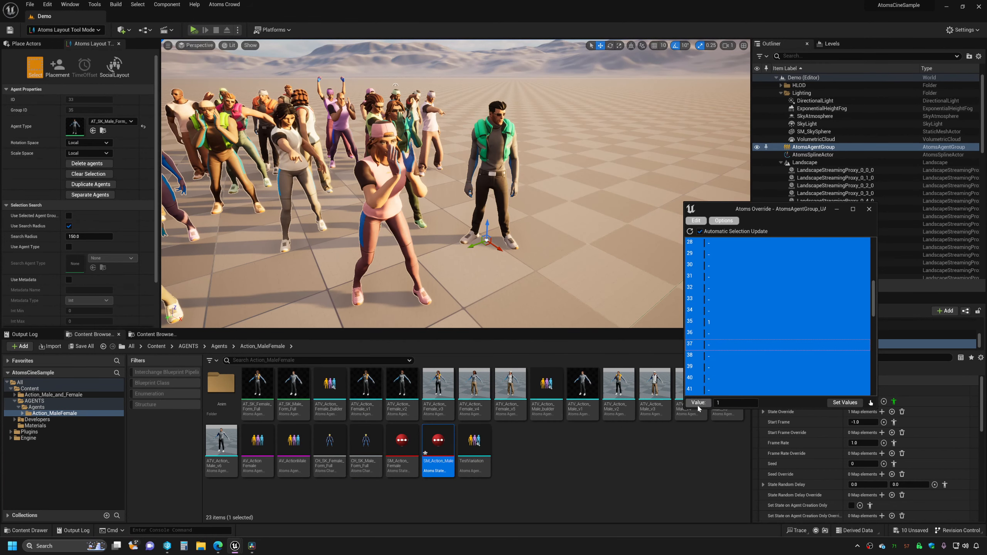
click(698, 404)
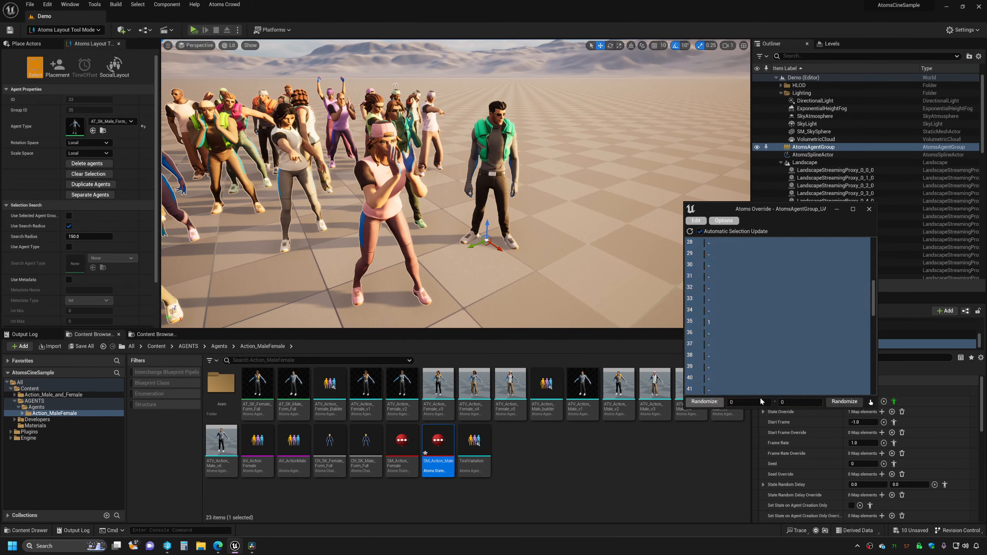
click(836, 403)
click(780, 403)
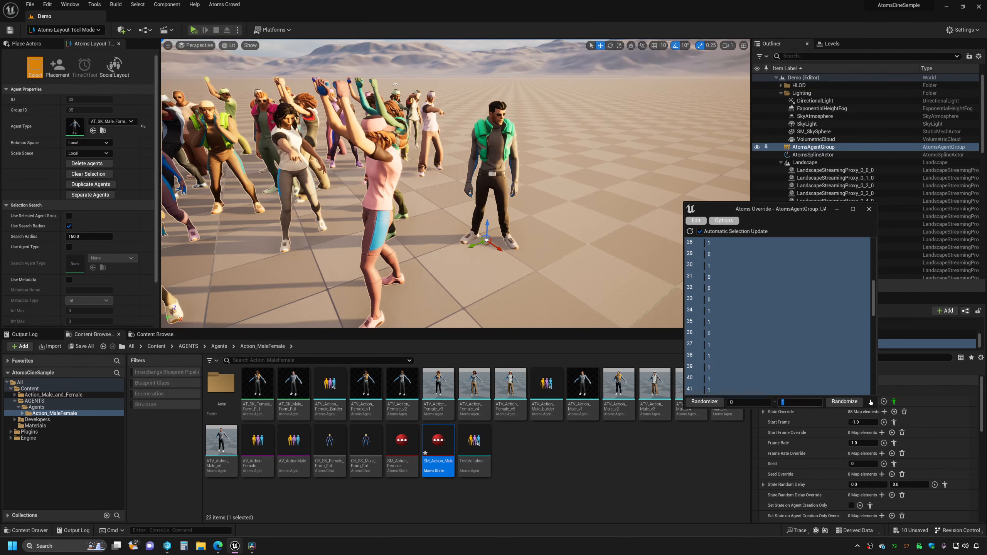
Apply a single fixed State override value to all selected agents and close the override window
click(714, 403)
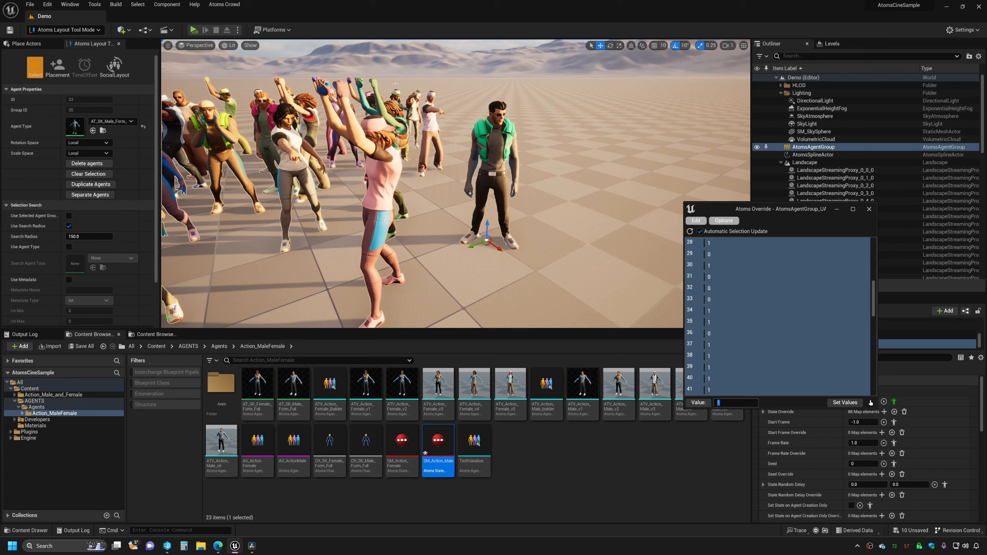
click(845, 403)
click(869, 209)
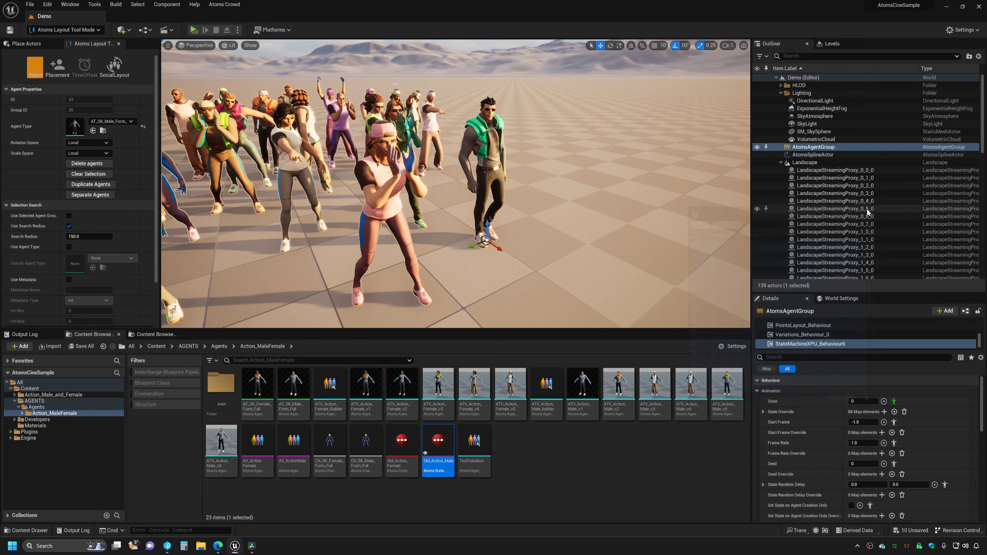
Delete the Idle state from the SM_Action_Male state machine, then save the asset and close its editor
double_click(439, 444)
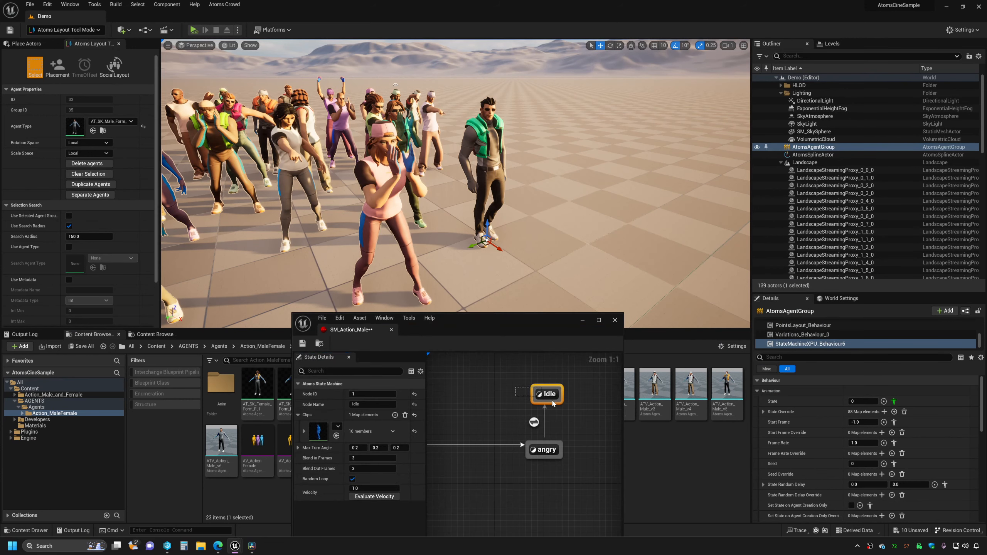
key(Delete)
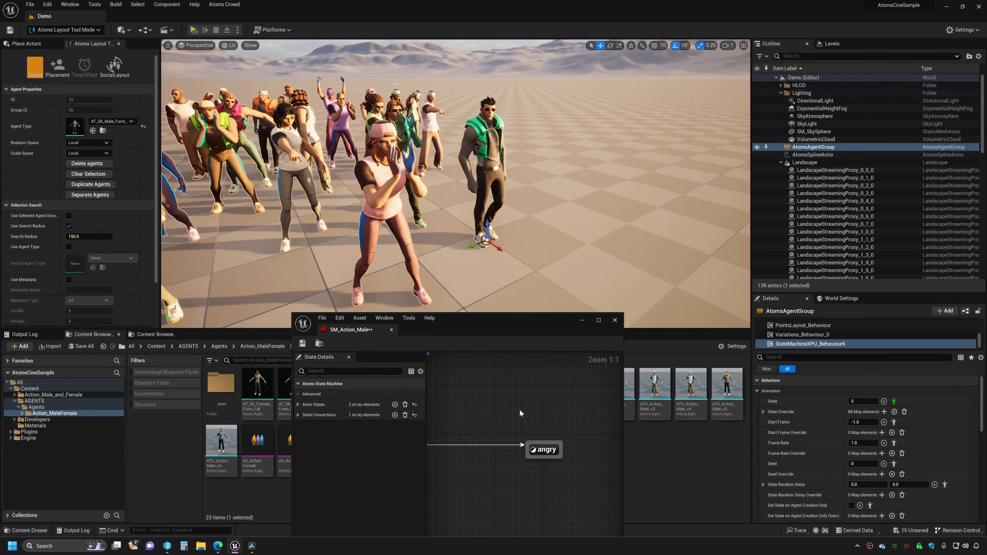
right_drag(519, 409, 537, 373)
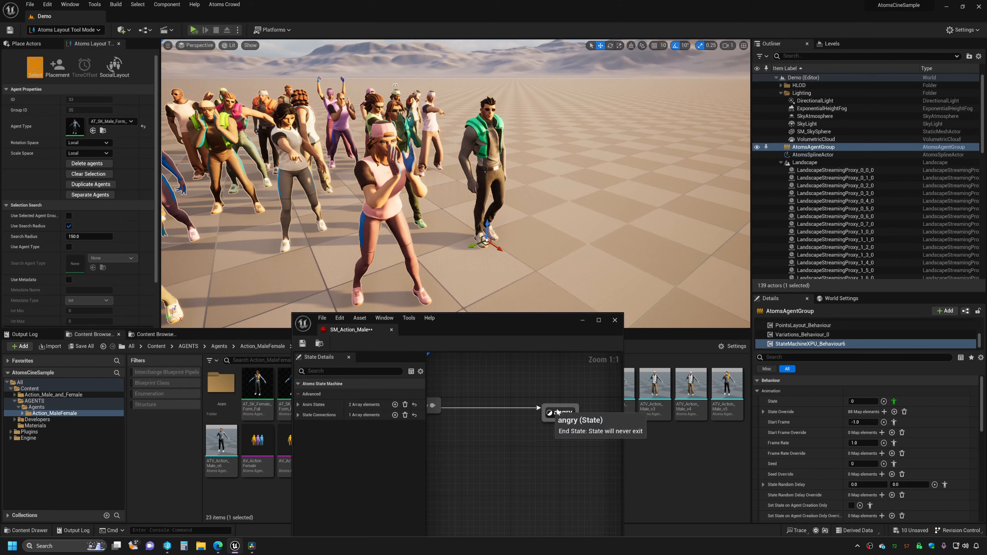
drag(585, 421, 584, 421)
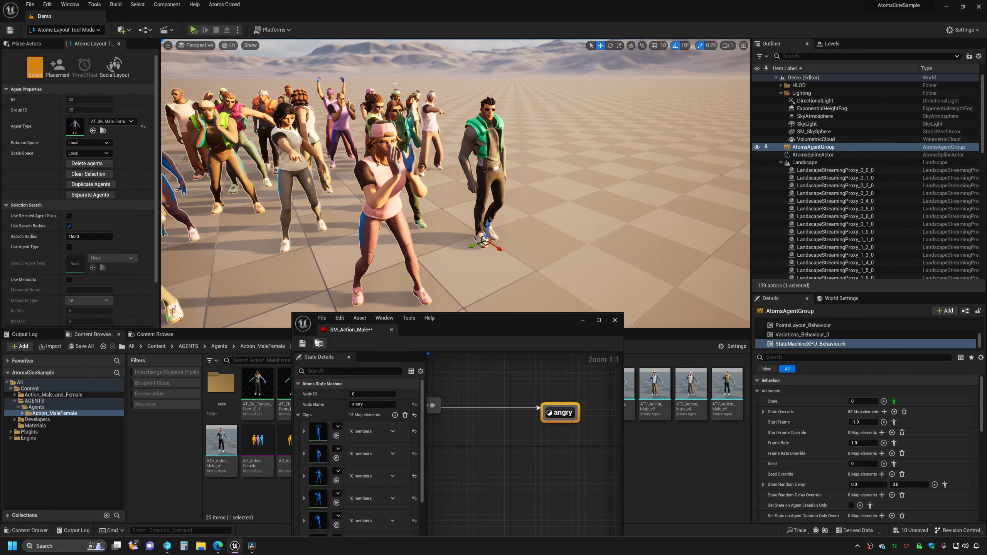
click(303, 343)
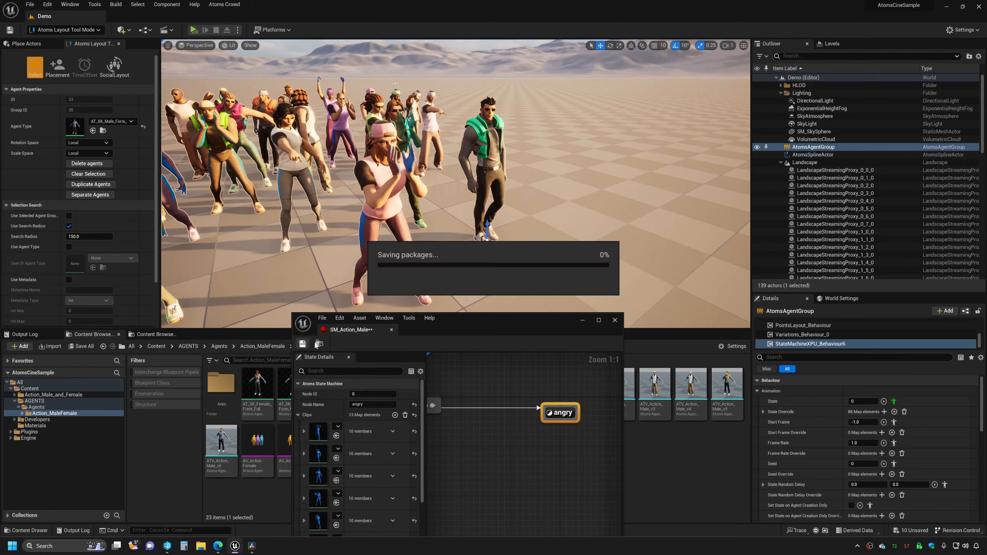
click(615, 321)
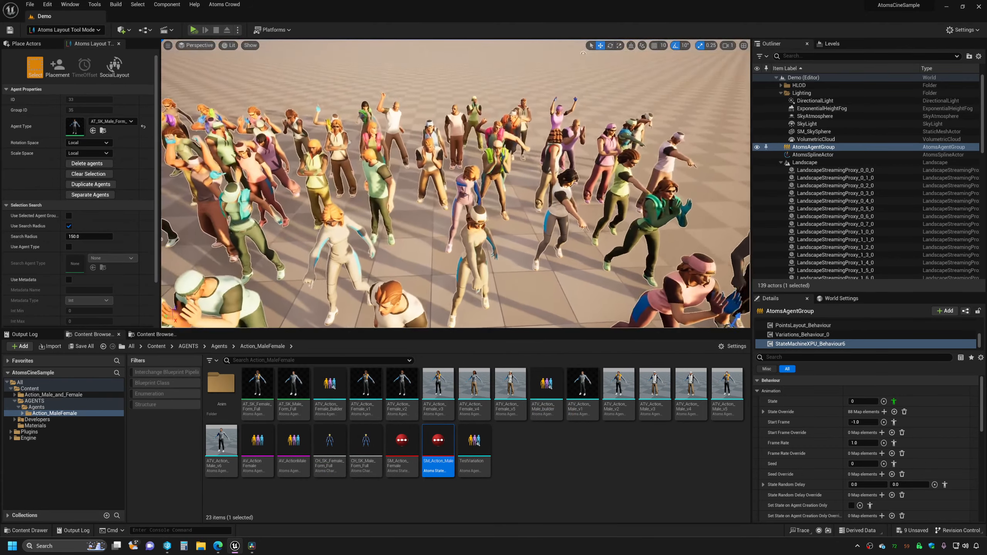
Fly around the crowd and examine the agents' poses and variation from the front, above and the sides
mouse_move(277, 139)
right_down()
mouse_move(257, 130)
mouse_move(272, 136)
mouse_move(266, 130)
right_up()
key(a)
right_drag(297, 219, 297, 220)
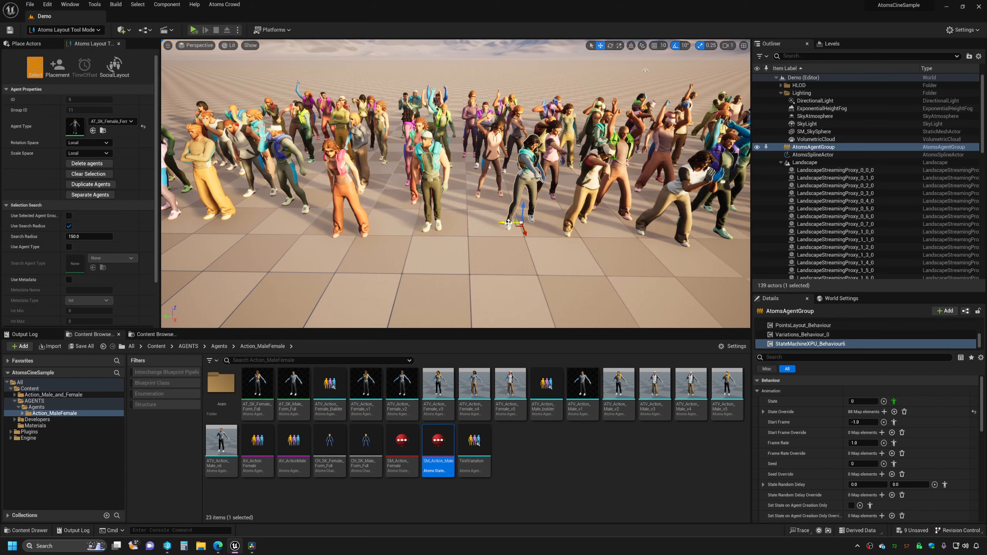
right_drag(297, 220, 219, 221)
key(w)
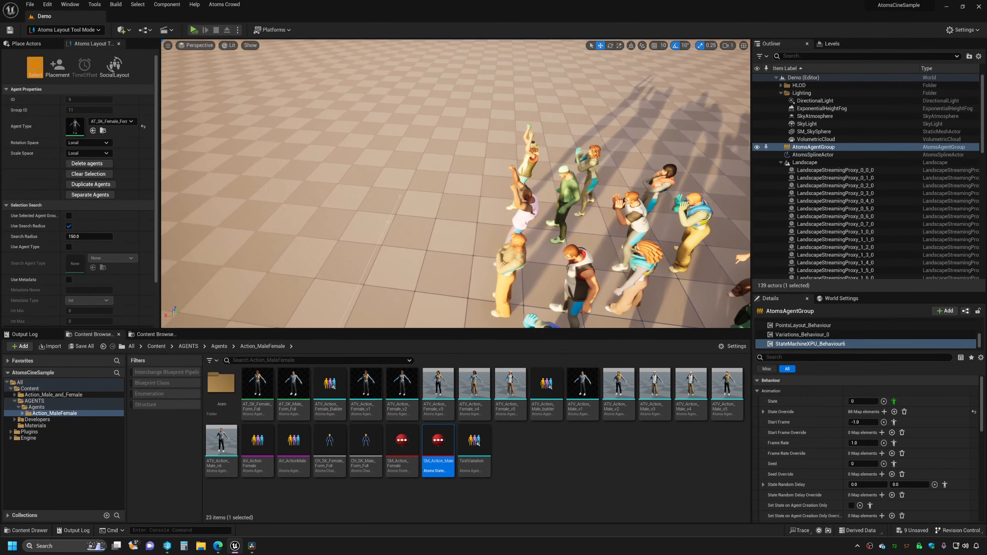
right_drag(517, 259, 538, 260)
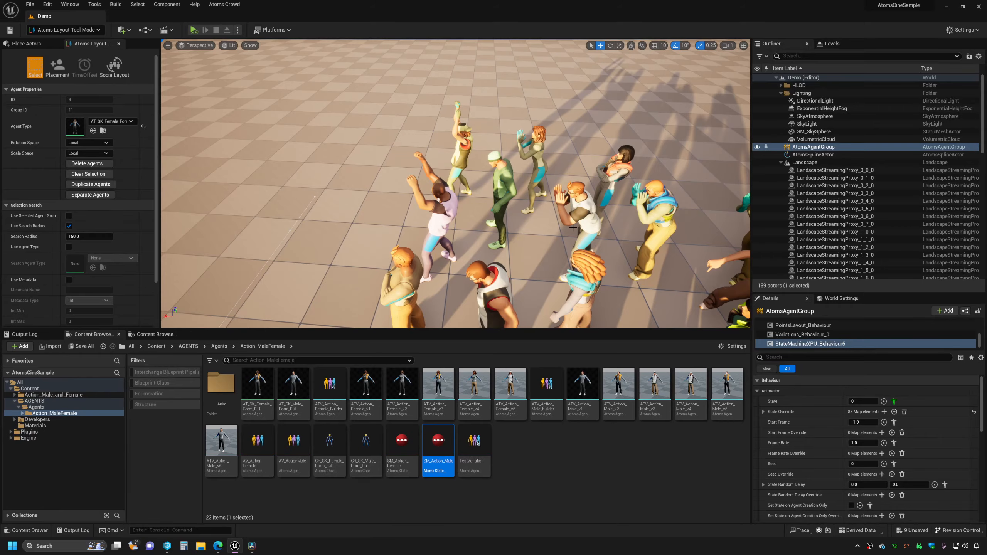
right_drag(573, 227, 552, 228)
right_drag(552, 58, 575, 153)
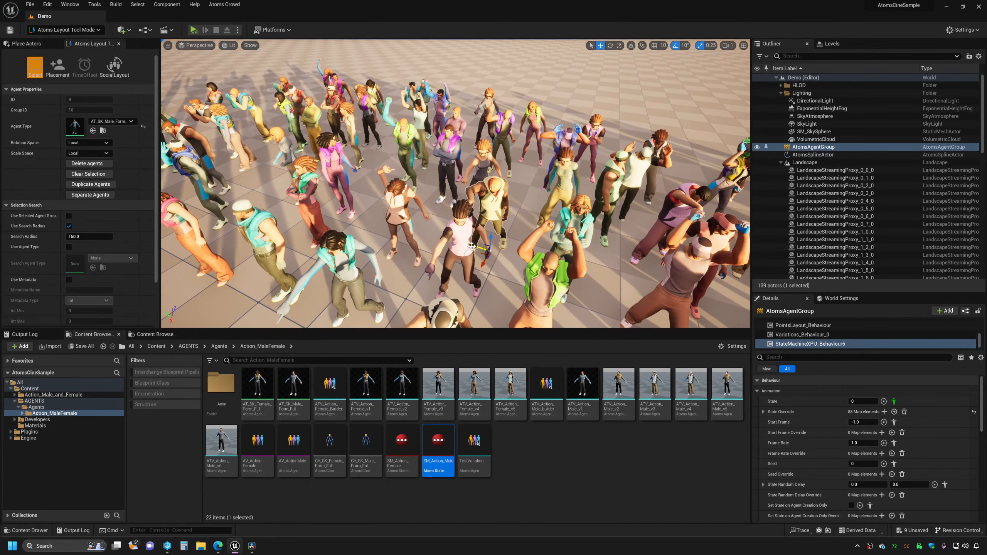
right_drag(492, 249, 510, 187)
key(s)
key(w)
key(s)
right_drag(532, 254, 534, 231)
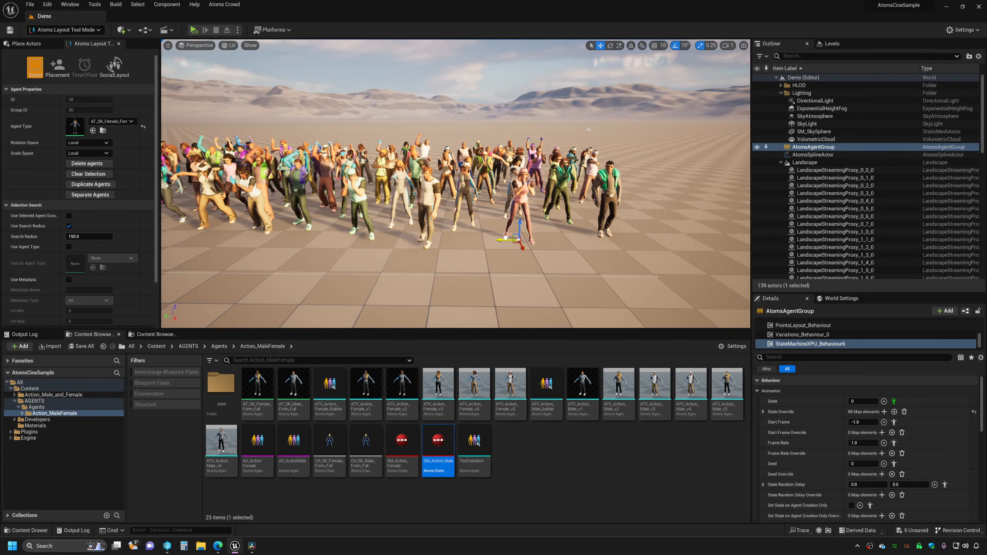
key(a)
right_drag(494, 237, 479, 233)
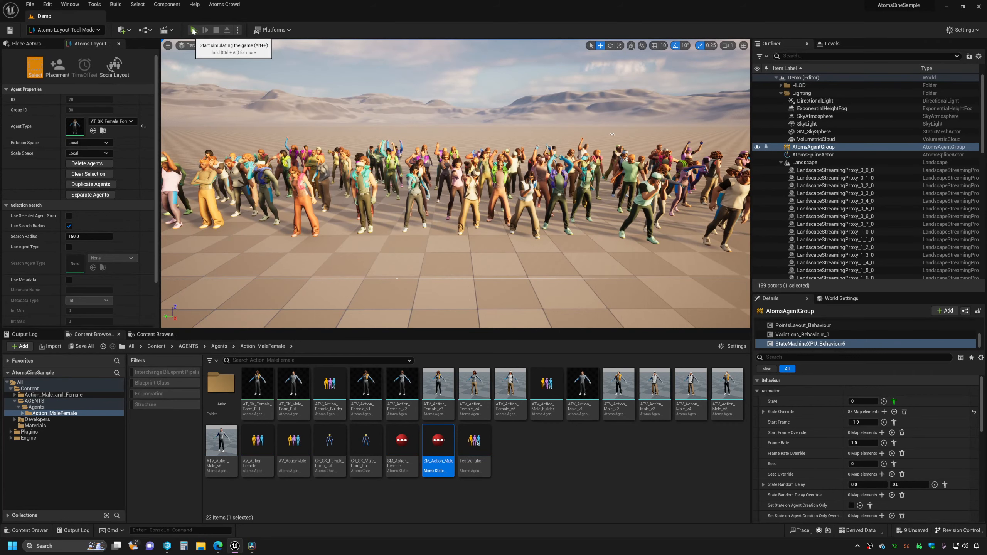
Start the simulation and view the crowd's animation while moving along its front
click(193, 30)
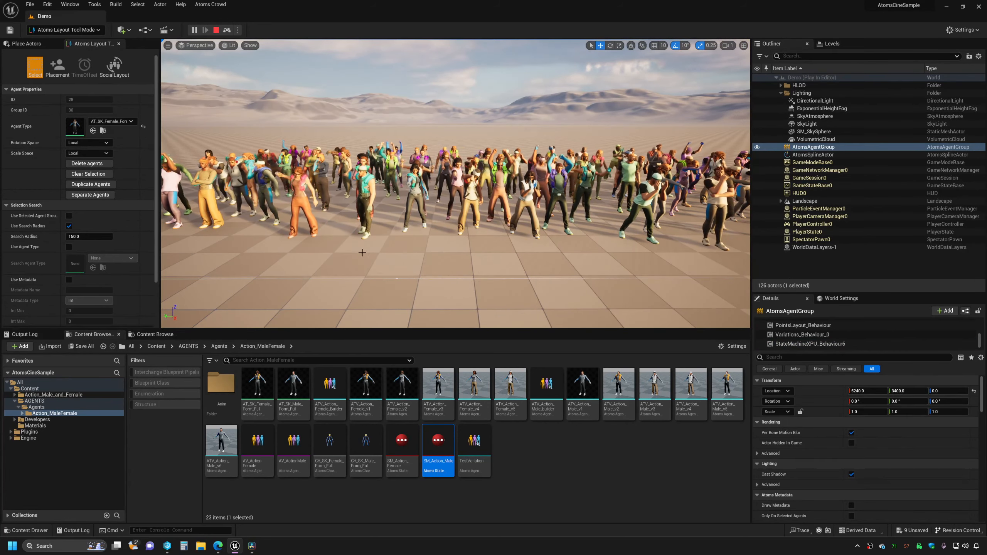
key(d)
mouse_move(409, 244)
right_down()
mouse_move(410, 236)
mouse_move(404, 248)
right_up()
key(a)
key(d)
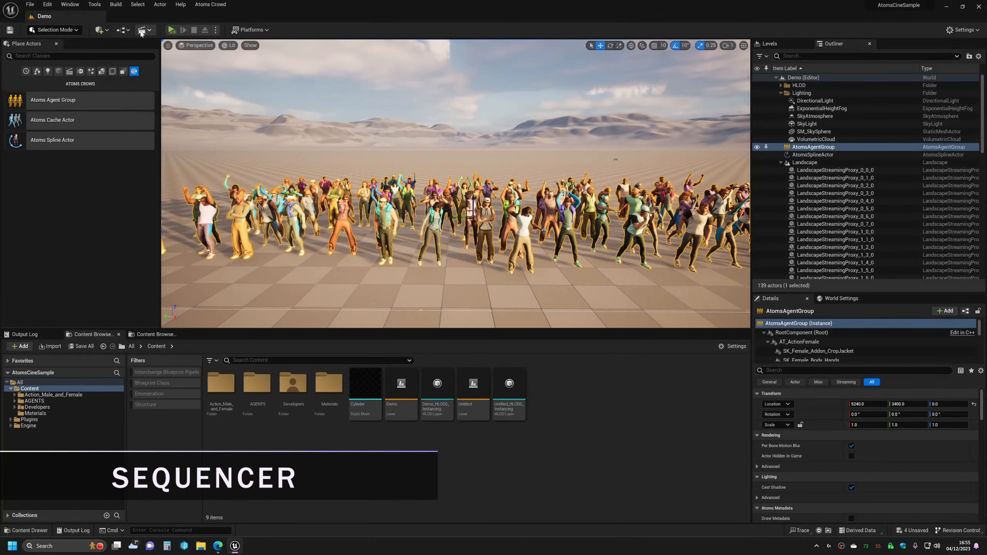
Create a level sequence named AtomsSequence and add the AtomsAgentGroup actor to it as a track
click(141, 32)
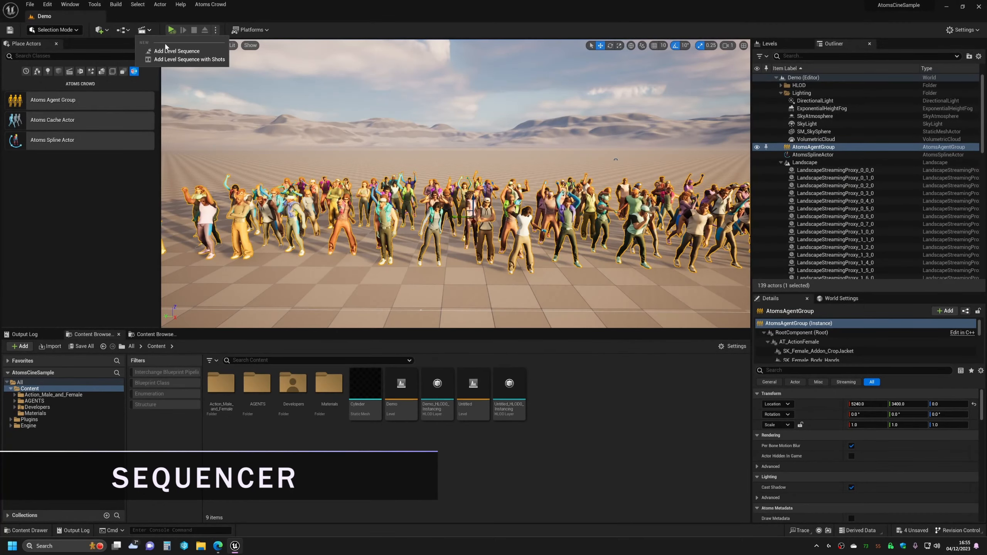
click(164, 47)
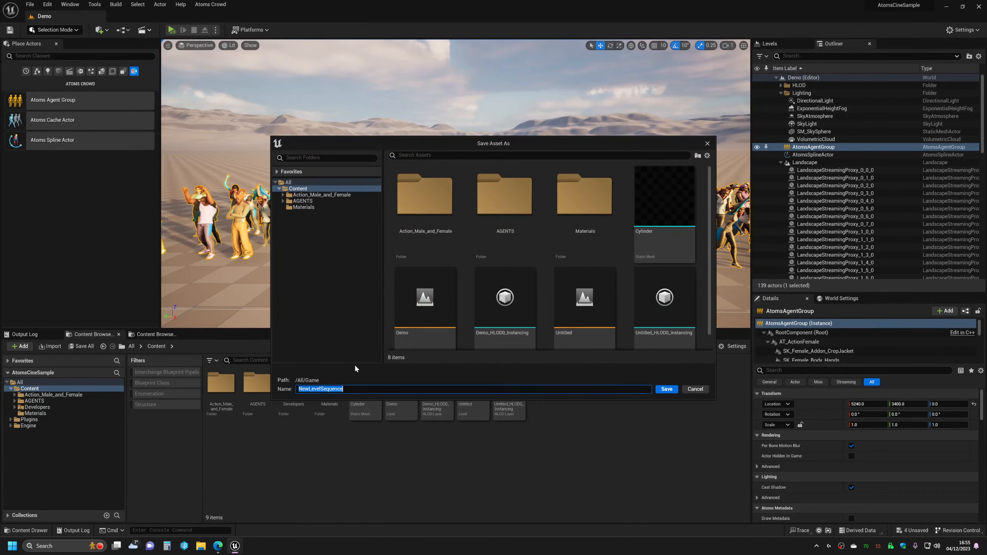
text(AtomsSequ)
key(Return)
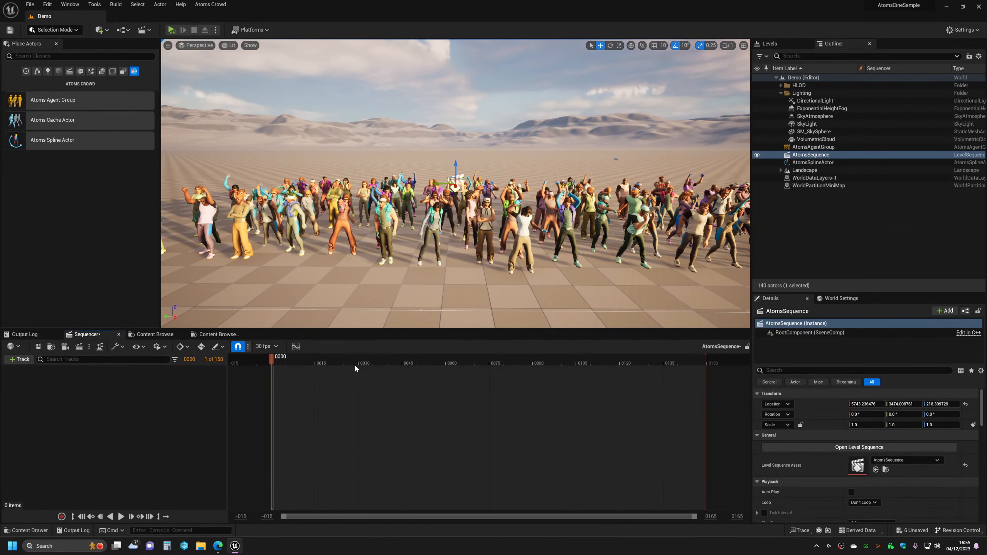
drag(813, 147, 223, 403)
Scrub the sequence timeline, return to frame 0, and briefly run the simulation to compare the crowd's motion
drag(272, 363, 567, 364)
drag(627, 372, 443, 363)
mouse_move(289, 364)
mouse_down()
mouse_move(266, 363)
mouse_move(278, 368)
mouse_up()
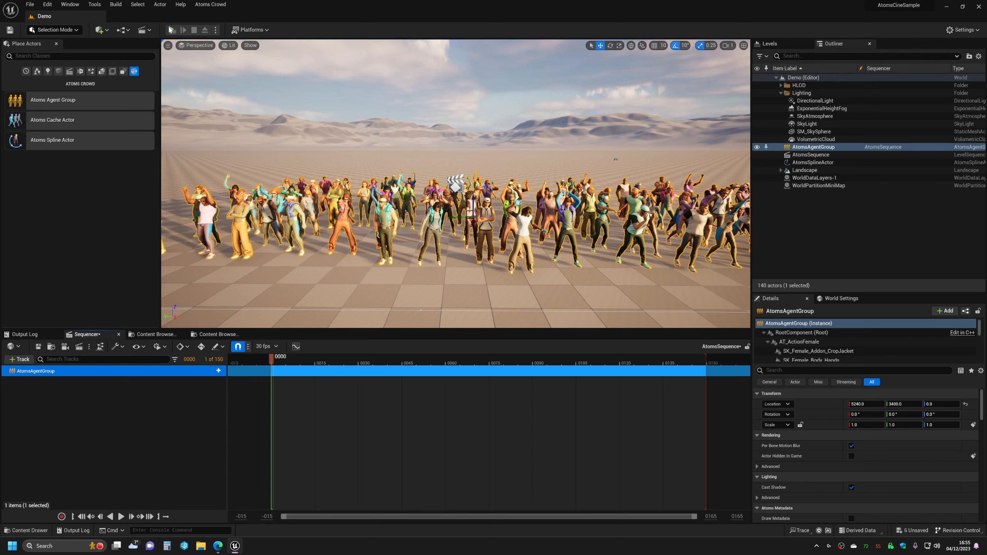
click(171, 30)
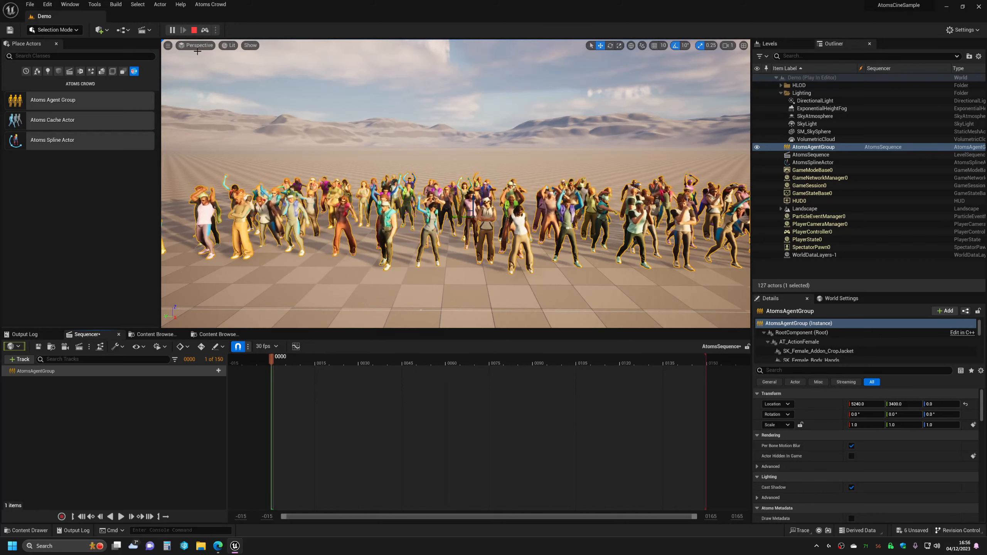
click(194, 31)
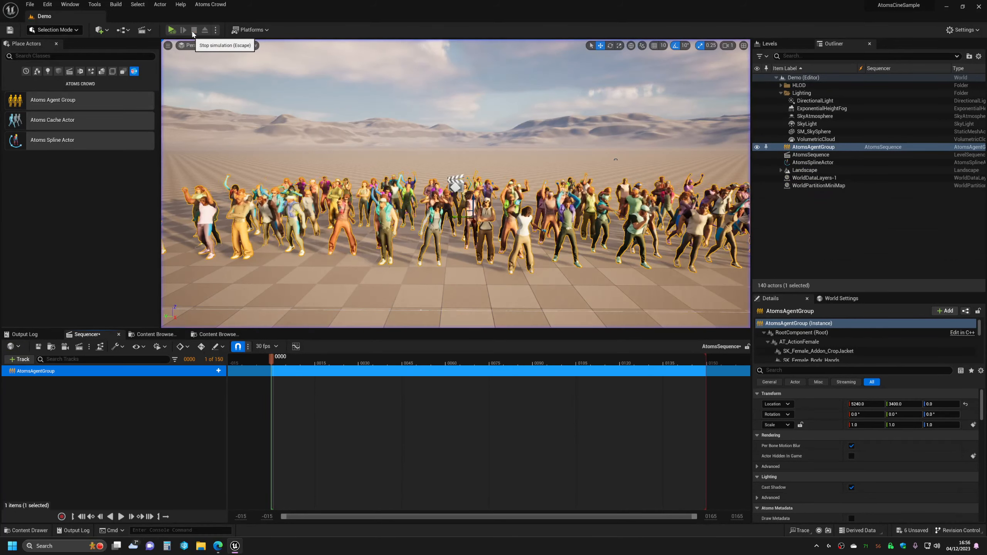
Enable Use Static Frame on the AtomsAgentGroup actor
click(807, 178)
click(811, 148)
scroll(819, 418, down, 10)
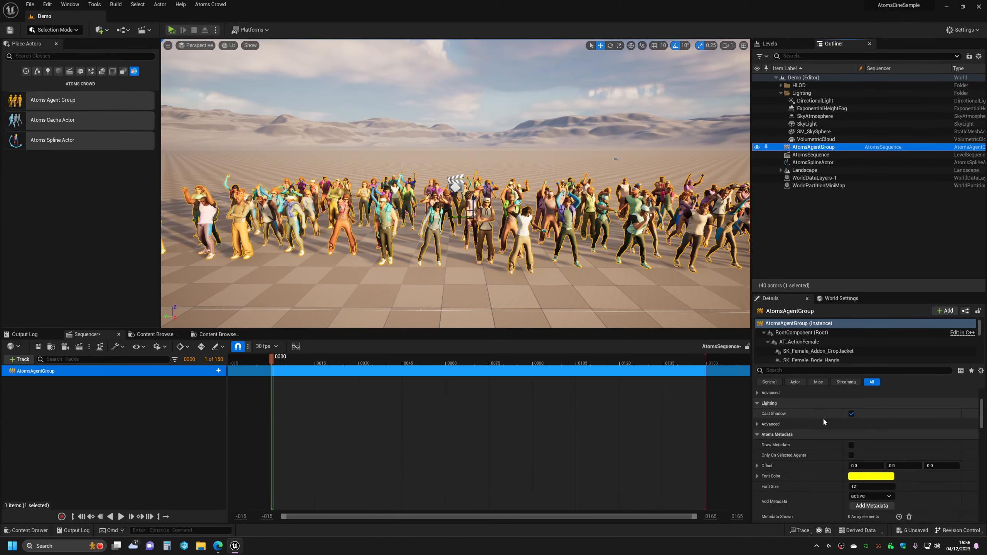
scroll(824, 418, down, 6)
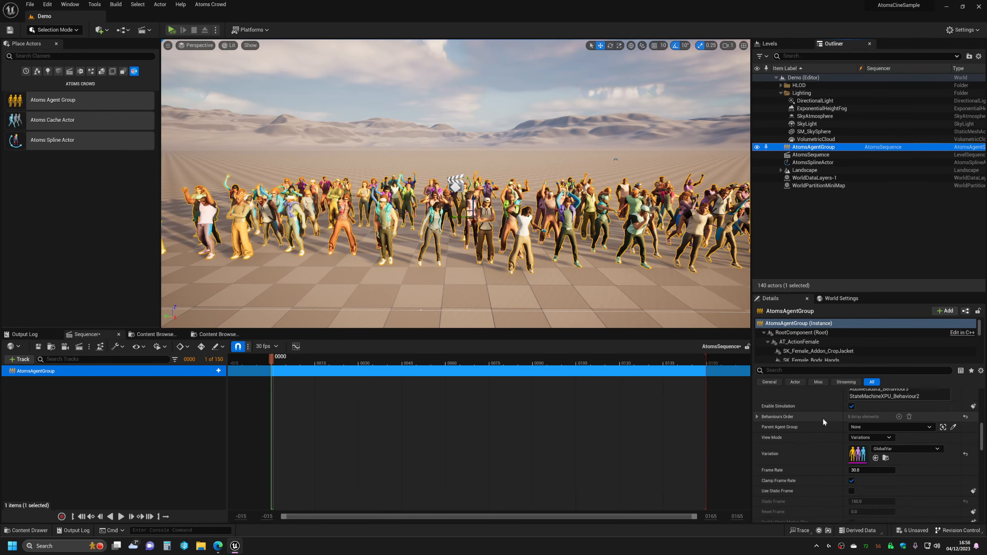
click(852, 406)
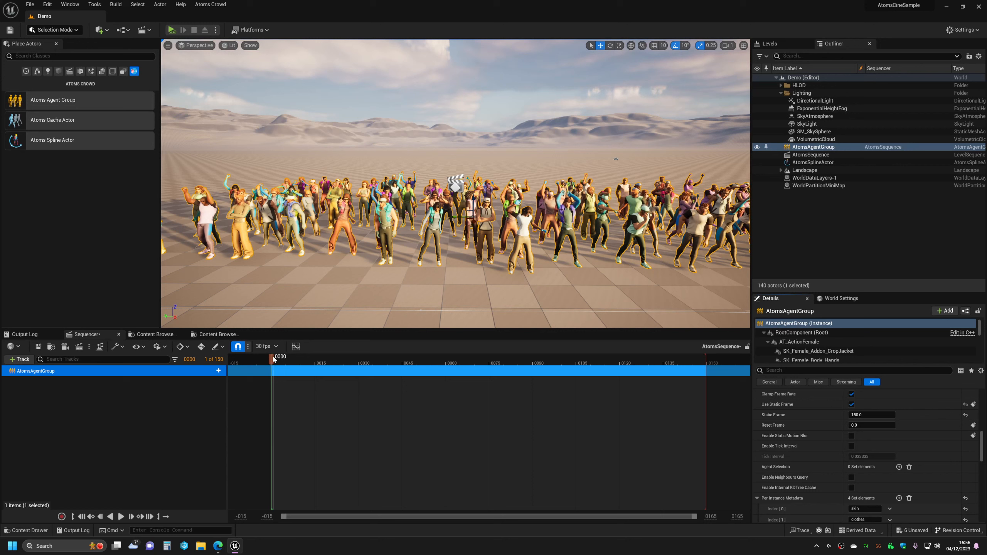
Reset the actor's Static Frame value to its default and add a Static Frame track under AtomsAgentGroup in the sequence
mouse_move(274, 358)
mouse_down()
mouse_move(309, 359)
mouse_move(287, 363)
mouse_up()
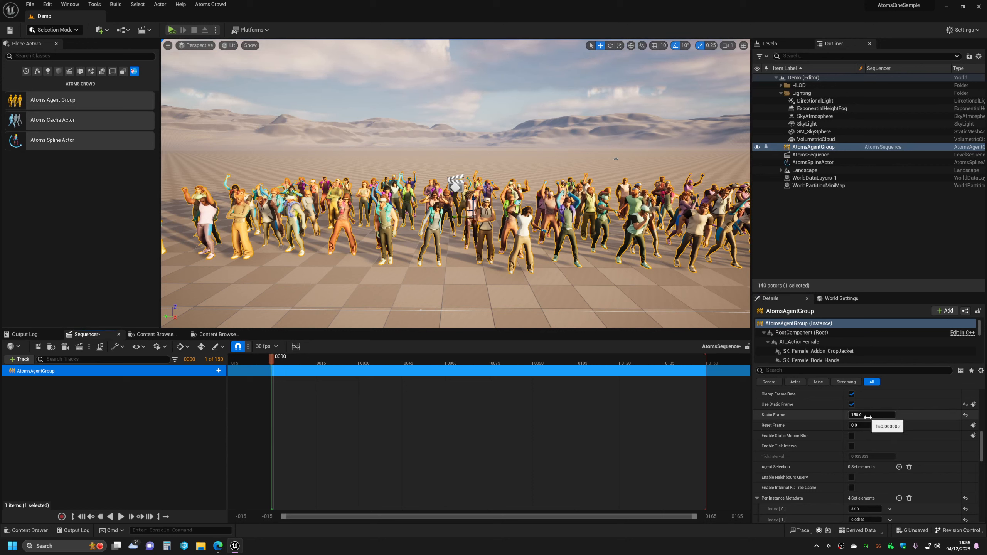
click(966, 415)
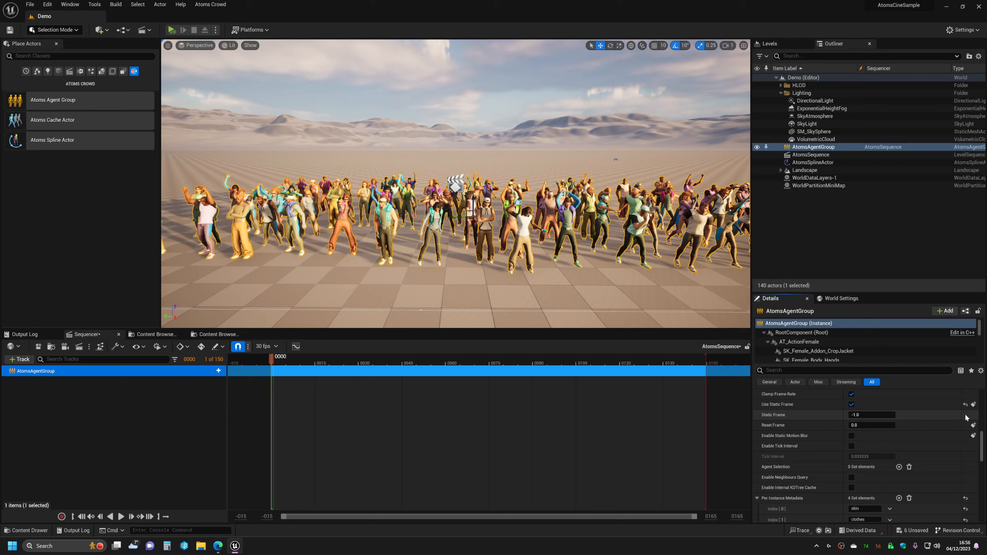
click(219, 370)
click(246, 214)
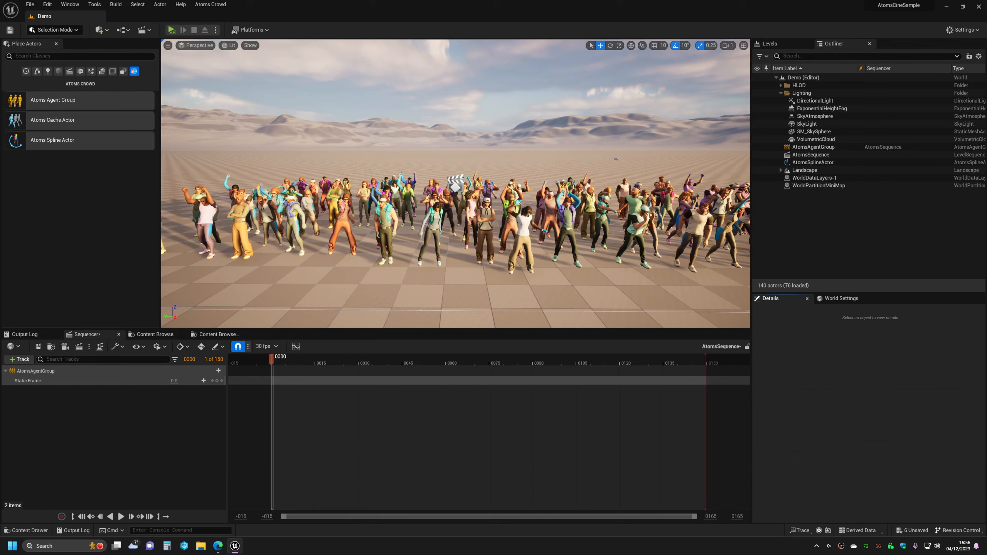
Key Static Frame in the sequence with value 0 at frame 0 and value 150 at frame 150
mouse_move(272, 362)
mouse_down()
mouse_move(293, 364)
mouse_move(276, 363)
mouse_up()
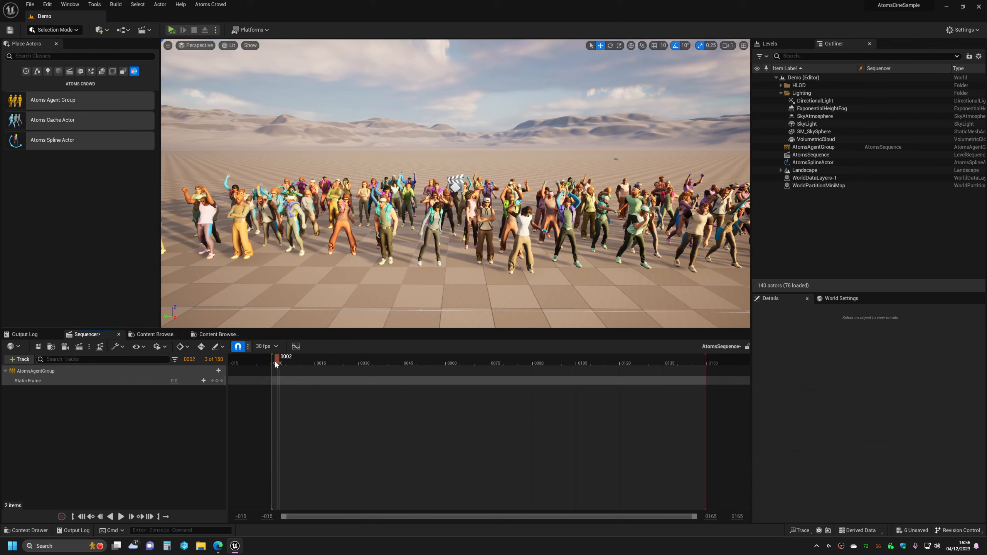
click(217, 381)
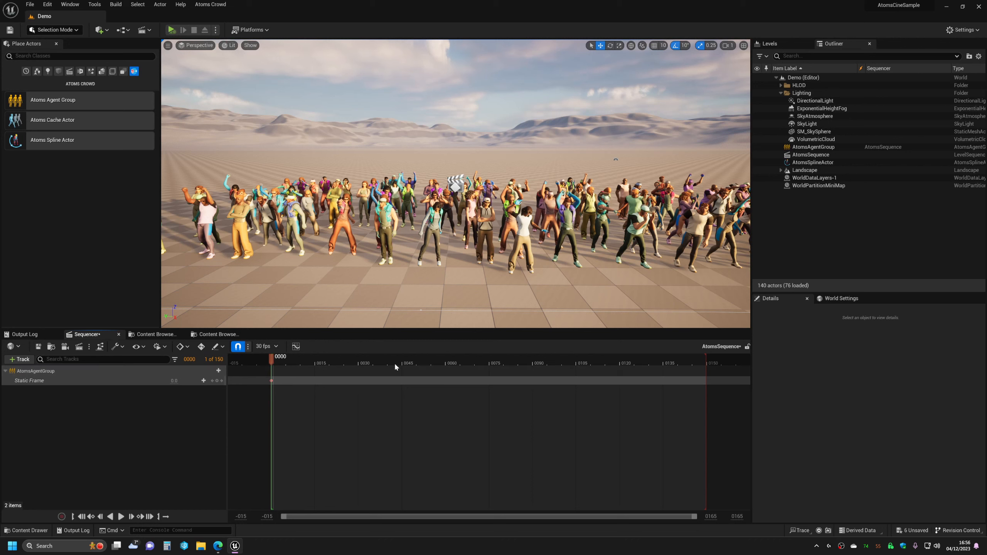
drag(396, 367, 675, 365)
drag(613, 360, 708, 365)
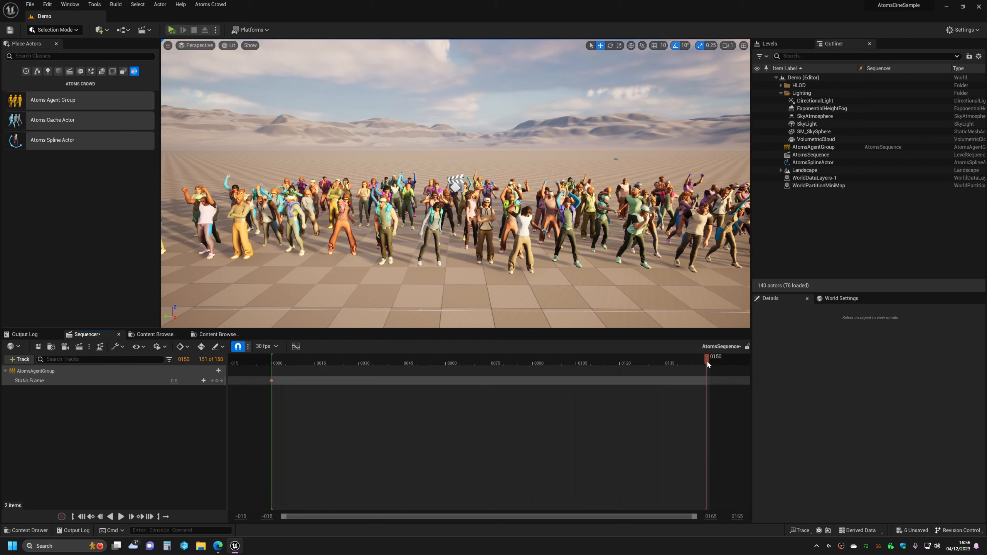
click(174, 380)
text(150)
key(Return)
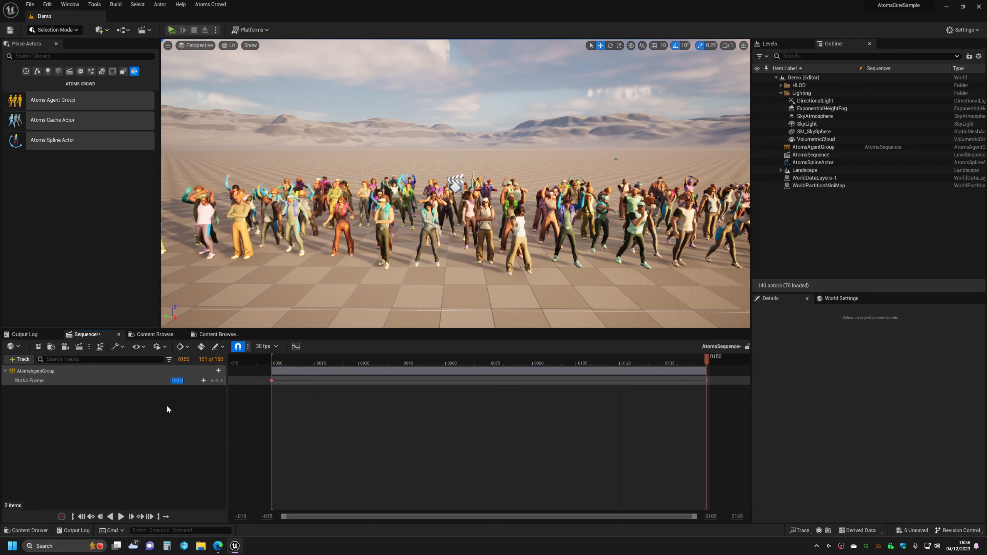
Set the interpolation of both Static Frame keys to Linear and scrub through the sequence to check the crowd's motion
click(279, 365)
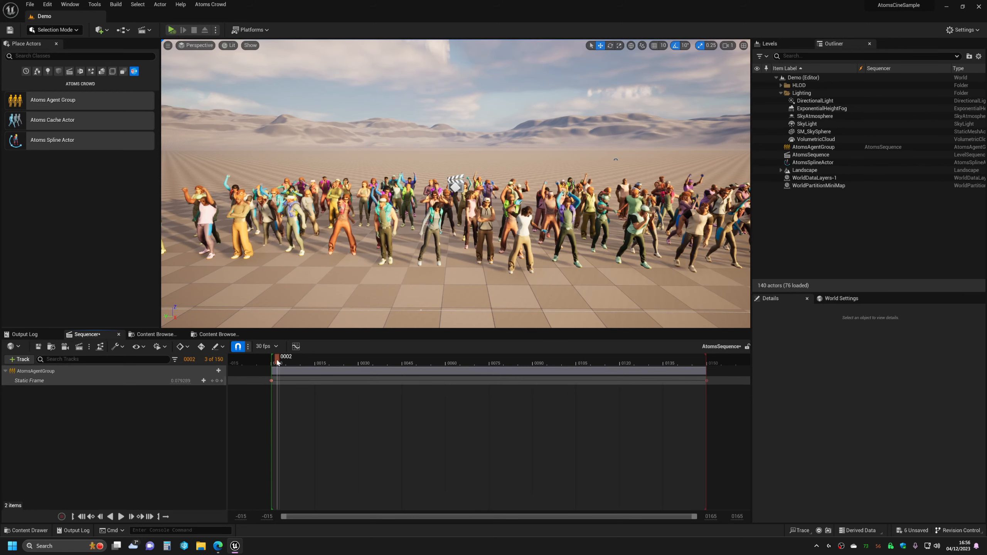
drag(278, 363, 315, 362)
right_click(272, 381)
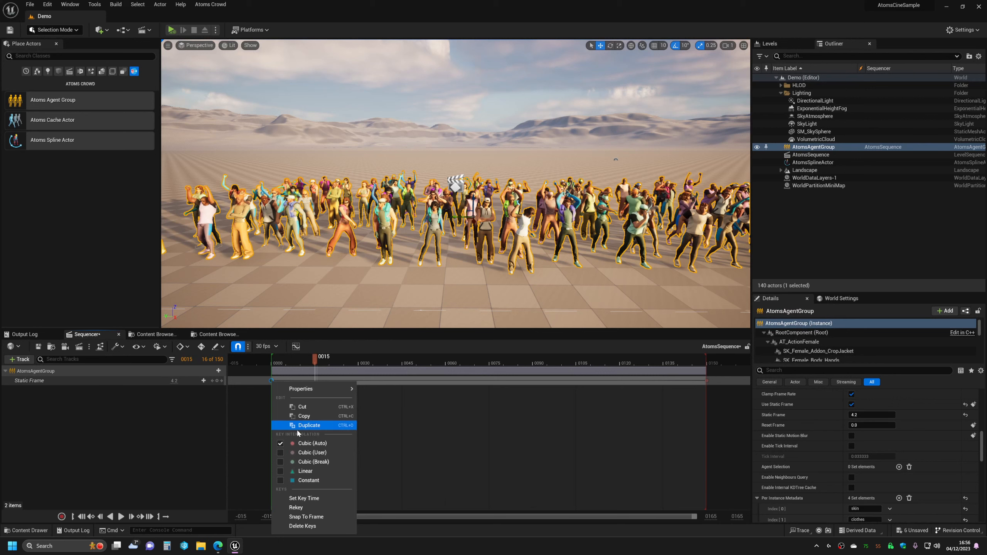
click(281, 472)
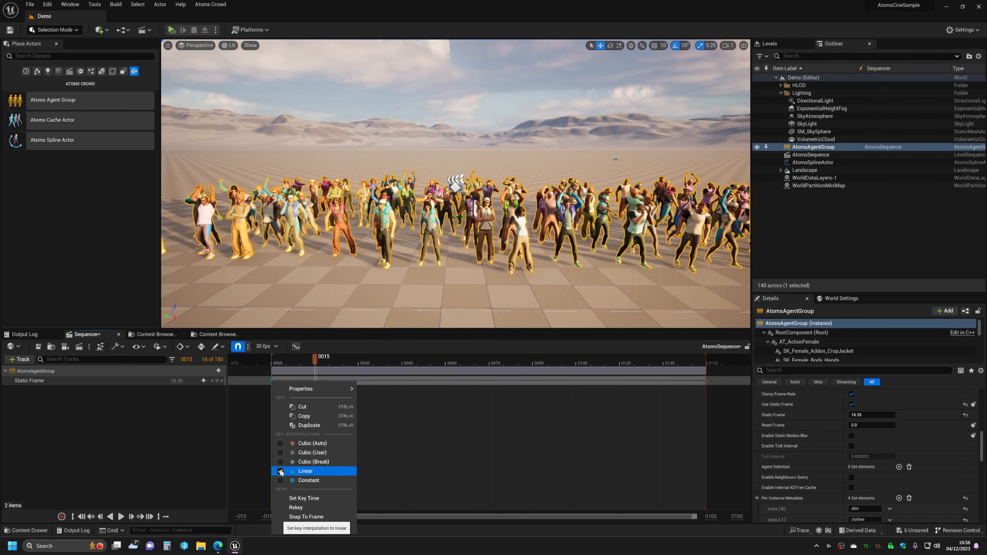
right_click(706, 381)
click(740, 471)
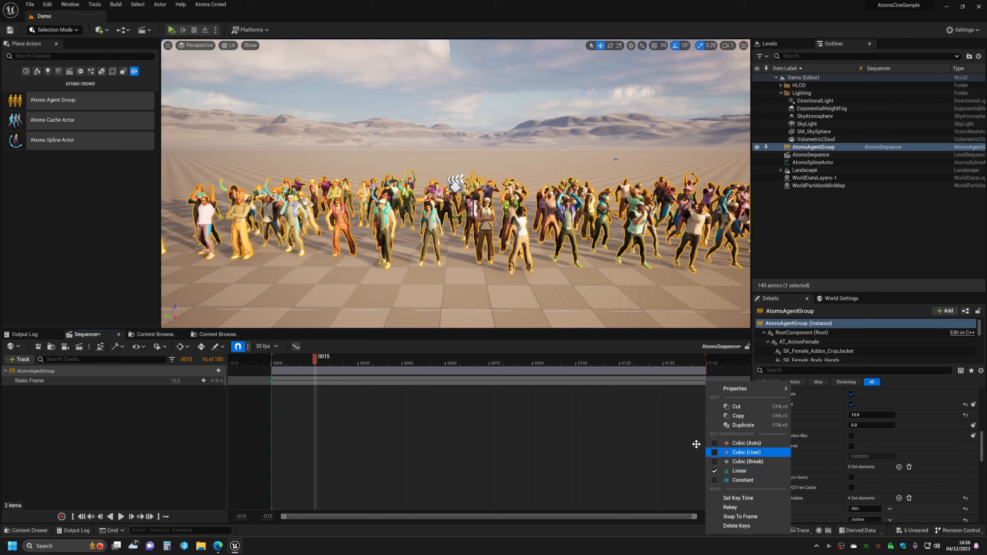
click(679, 360)
drag(681, 358, 288, 378)
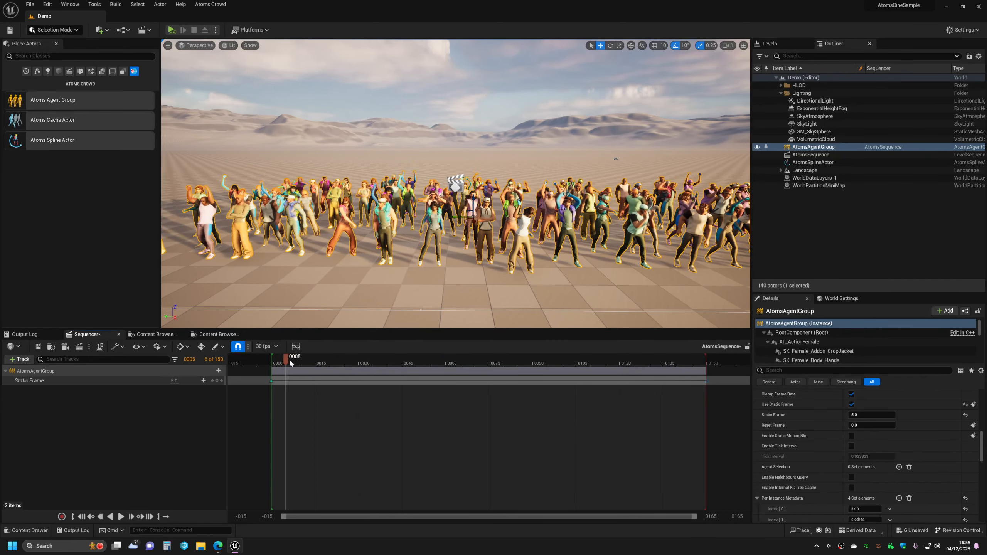
Try starting the Static Frame section and the playback range at about frame 30, and move both back to frame 0
click(343, 368)
drag(343, 368, 400, 368)
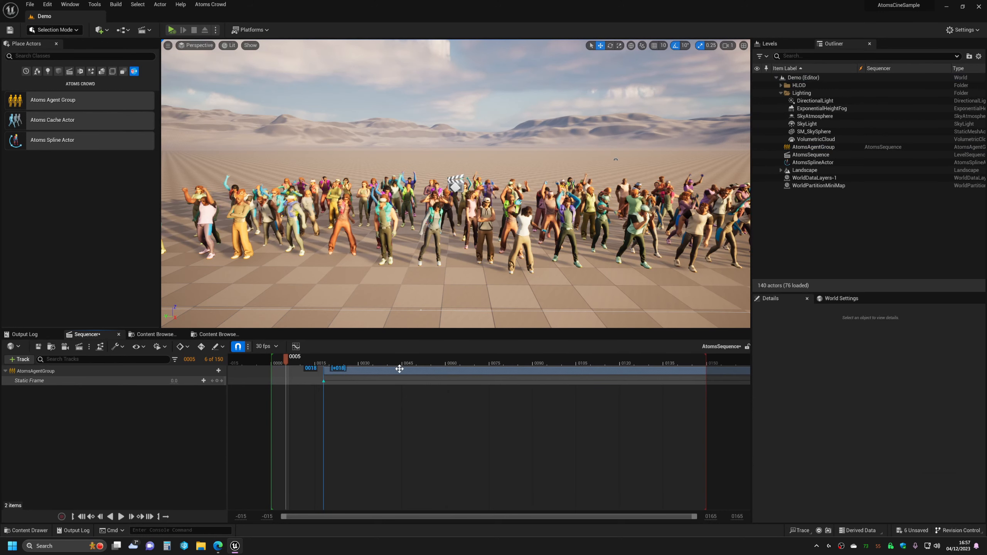
drag(272, 357, 363, 359)
drag(285, 361, 369, 364)
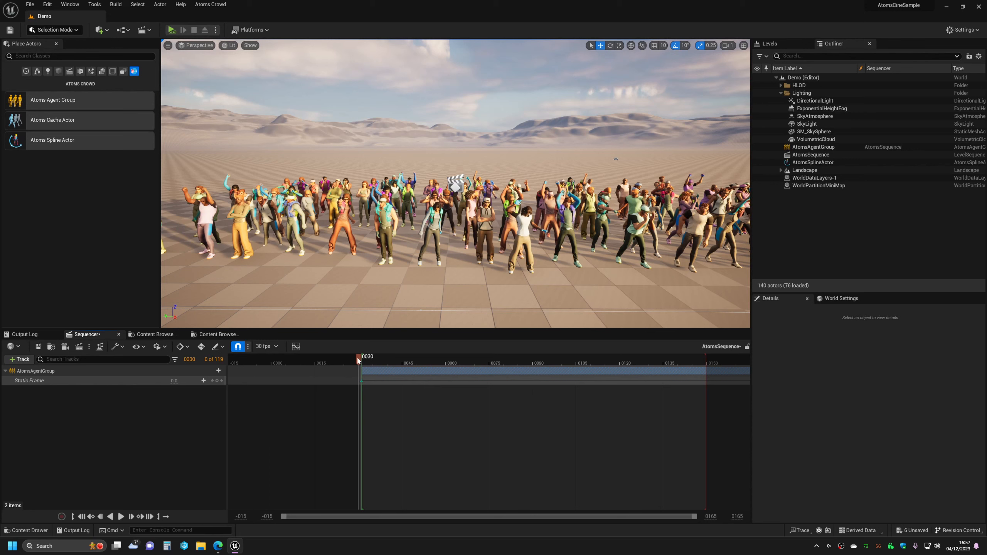
mouse_move(359, 361)
mouse_down()
mouse_move(677, 365)
mouse_move(268, 364)
mouse_up()
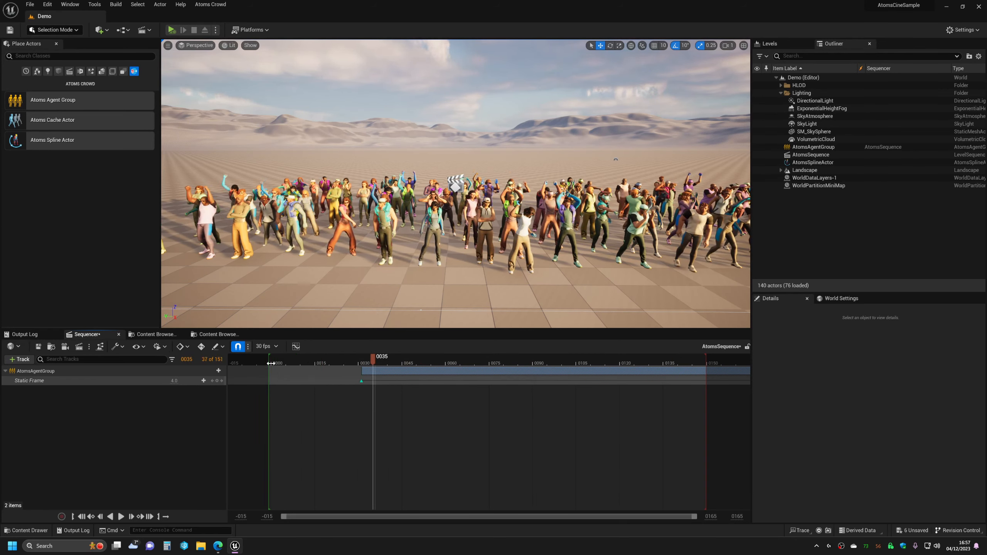
drag(403, 368, 271, 364)
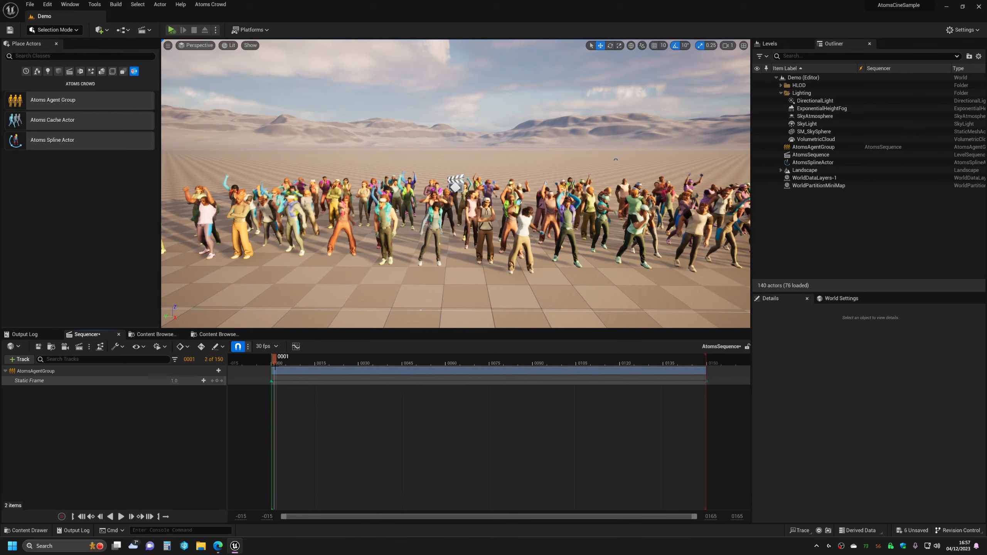
Play the sequence briefly and create a Cine Camera Actor in it with a camera cut
key(space)
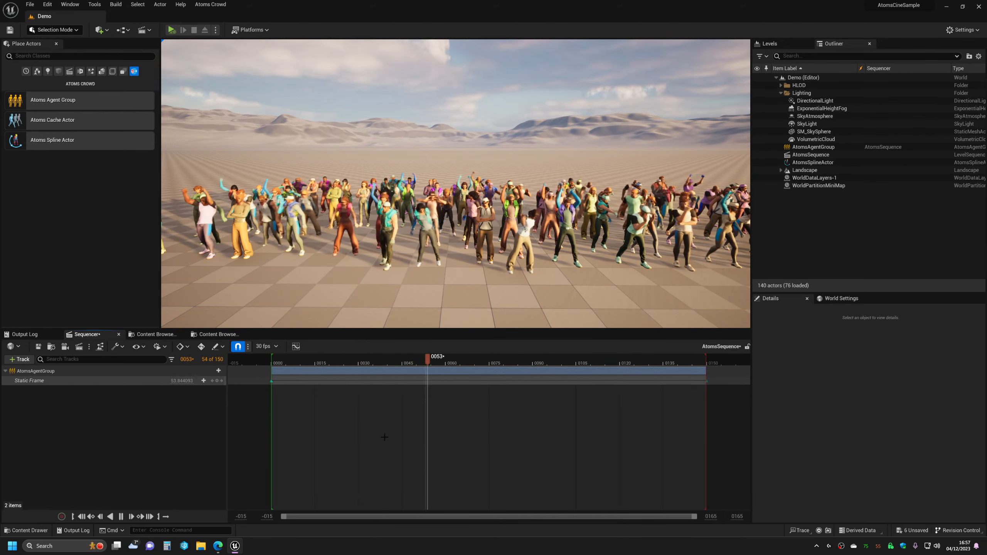
key(space)
click(65, 347)
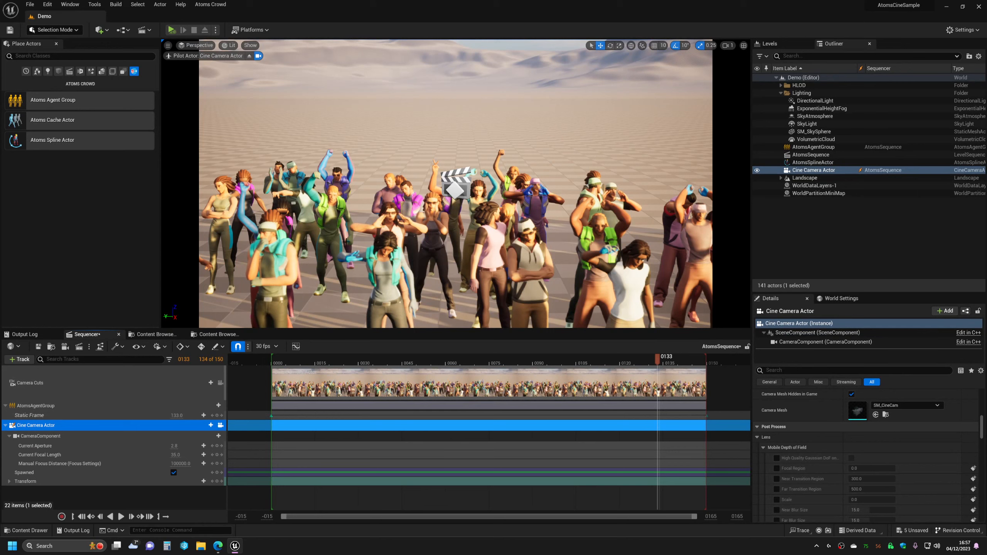
Frame the whole crowd from the front with the cine camera and key its Transform at frame 0
right_drag(455, 218, 453, 193)
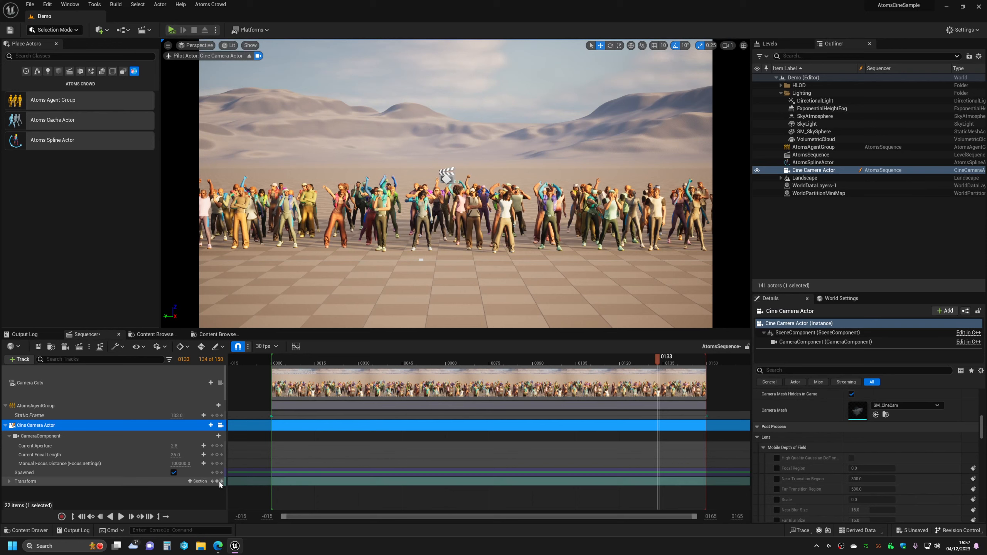
drag(659, 360, 272, 361)
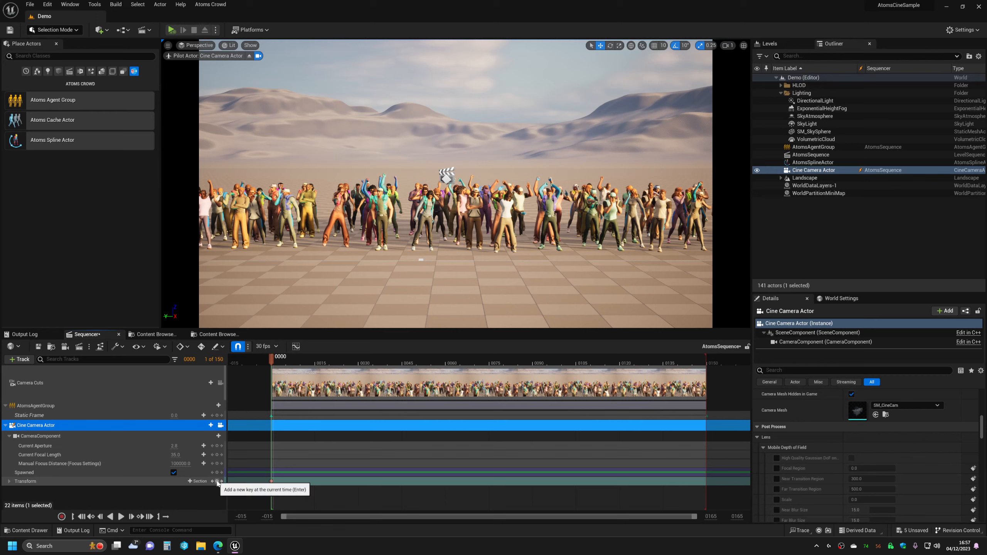
click(217, 481)
Move the cine camera closer to the crowd at frame 150, looking slightly down, and key its Transform there
drag(270, 361, 708, 377)
scroll(490, 184, up, 6)
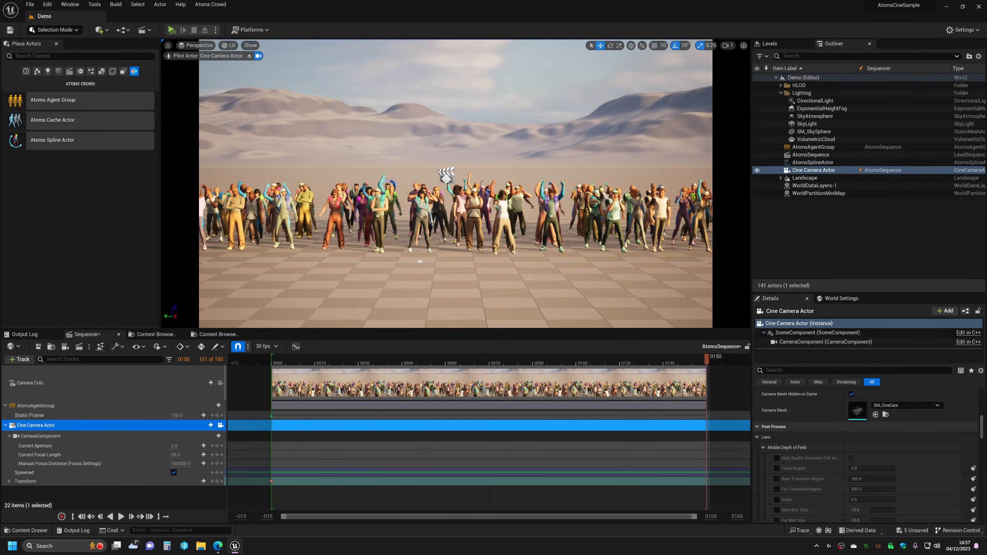
key(e)
mouse_move(490, 184)
right_down()
mouse_move(505, 210)
mouse_move(492, 200)
right_up()
key(w)
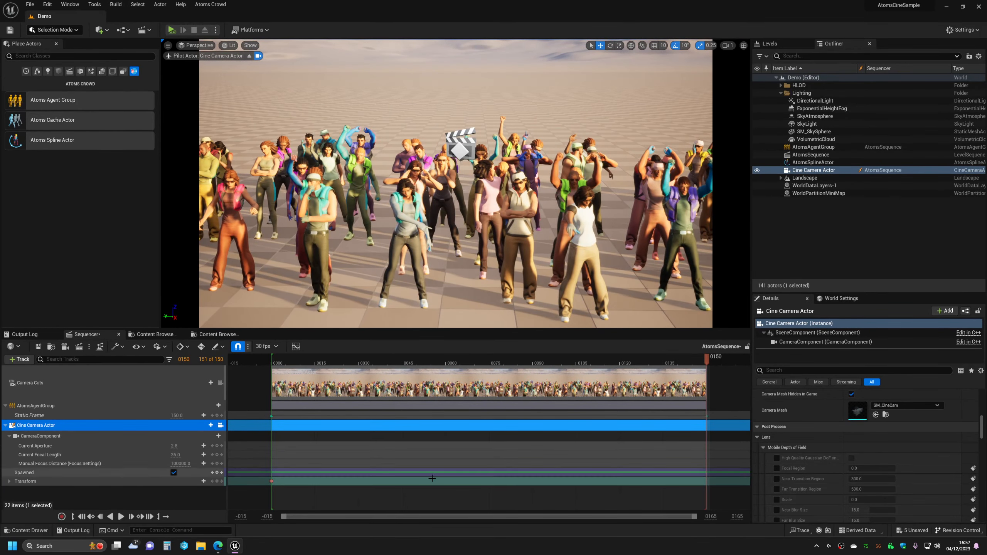
click(221, 481)
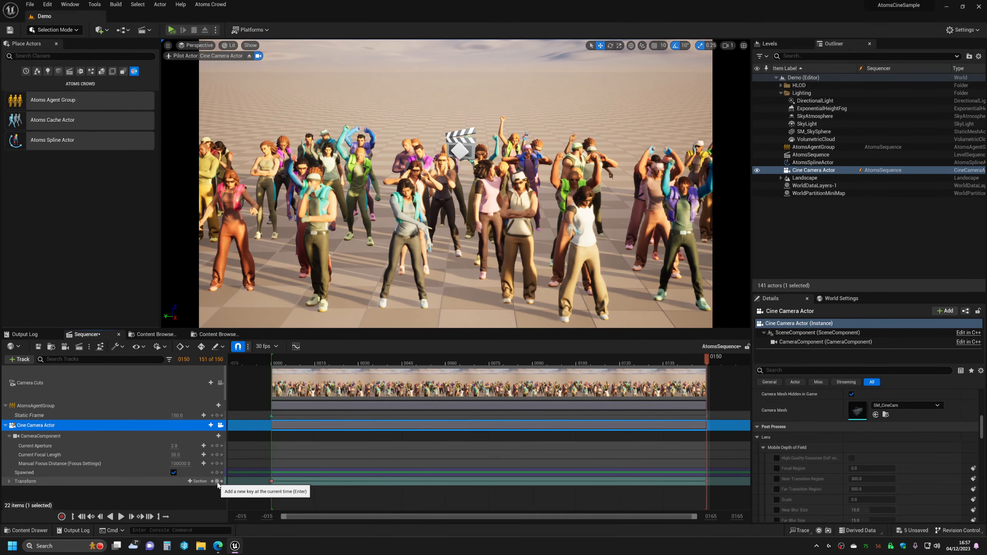
Enable Draw Debug Focus Plane on the camera and switch to the Cinematic Viewport, looking through the Cine Camera Actor
scroll(804, 448, down, 10)
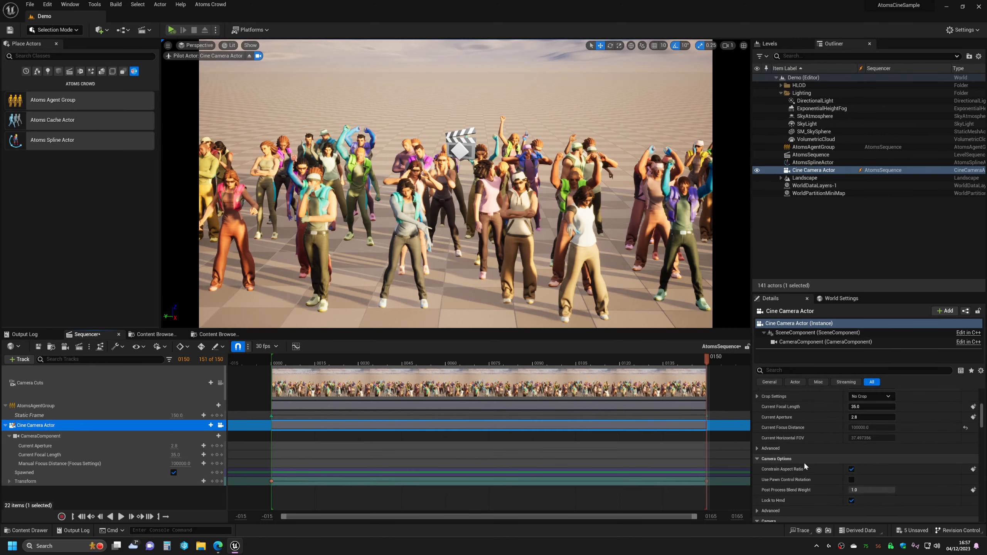
scroll(804, 465, up, 3)
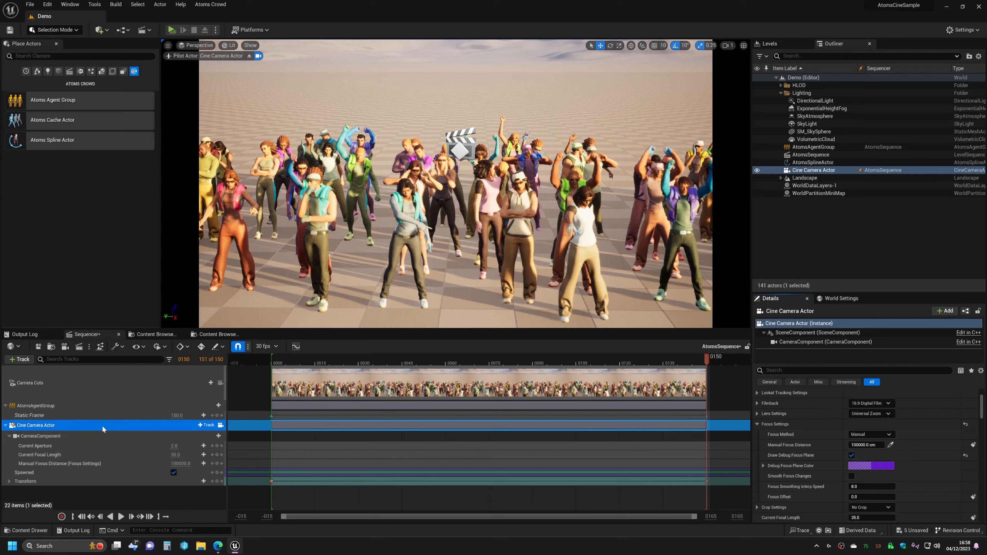
click(196, 52)
click(199, 150)
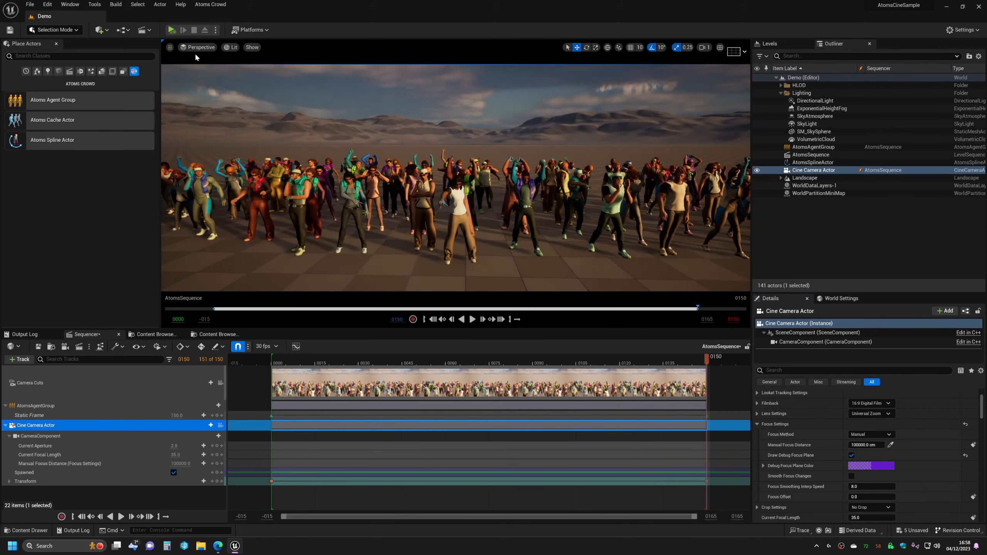
click(198, 48)
click(205, 133)
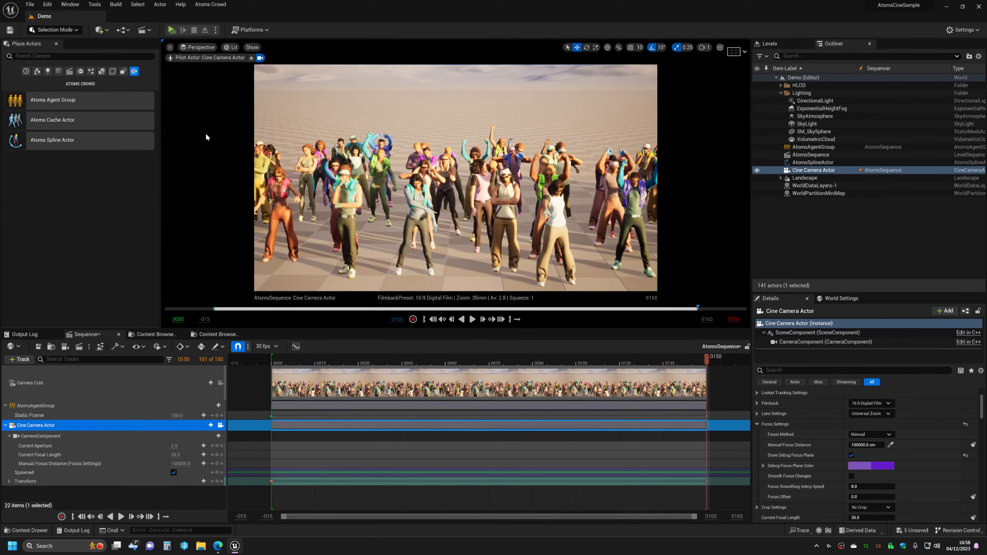
Bring the focus plane behind the crowd with a Manual Focus Distance of about 1810 cm and key it at frame 150
click(852, 456)
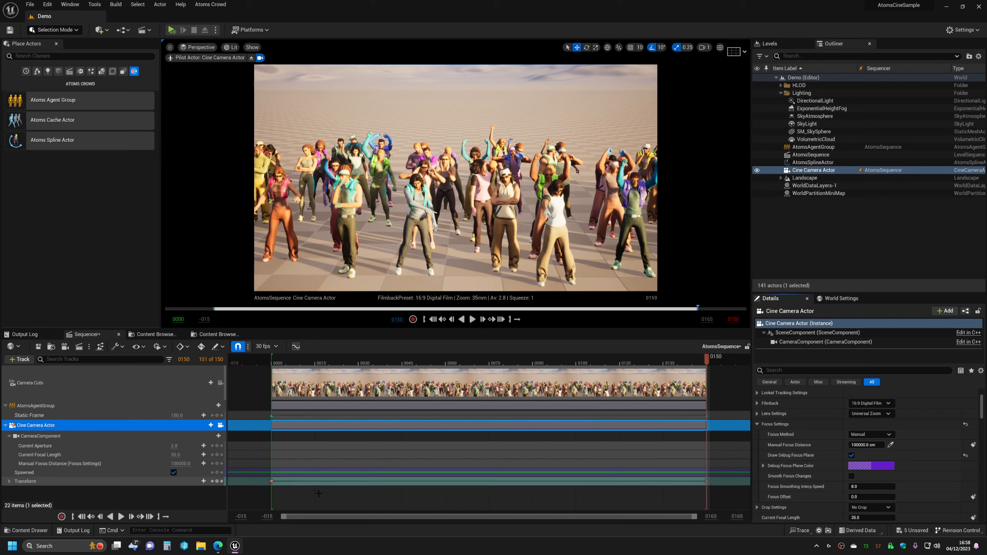
mouse_move(183, 463)
mouse_down()
mouse_move(168, 463)
mouse_move(191, 463)
mouse_up()
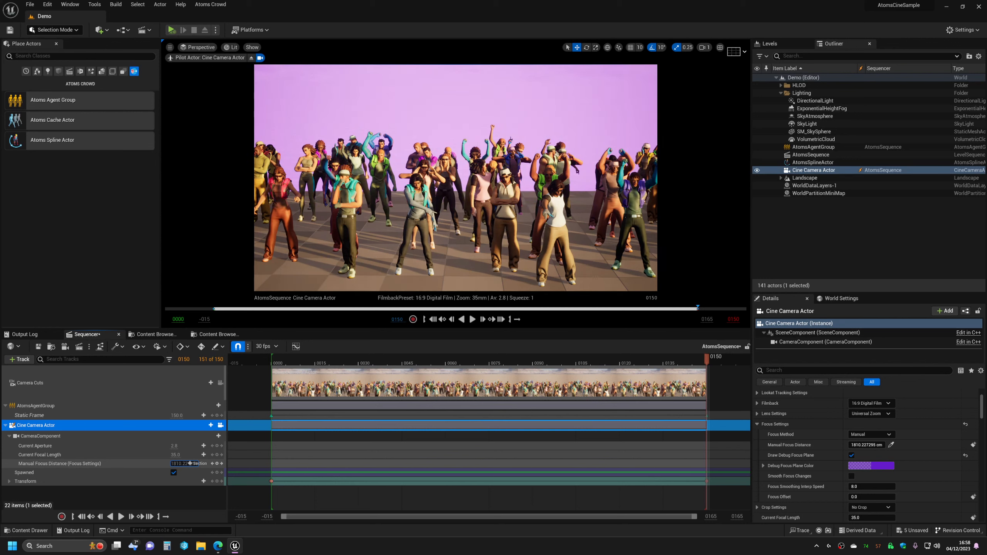
click(218, 464)
Set the camera's Manual Focus Distance at frame 0 to about 3292 cm so the focus plane sits behind the crowd
click(520, 362)
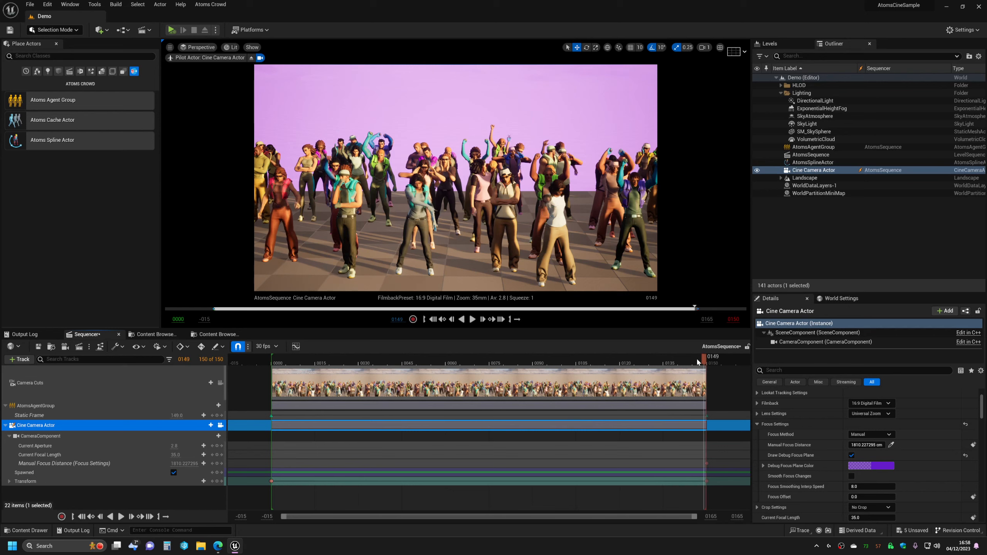
drag(515, 363, 280, 362)
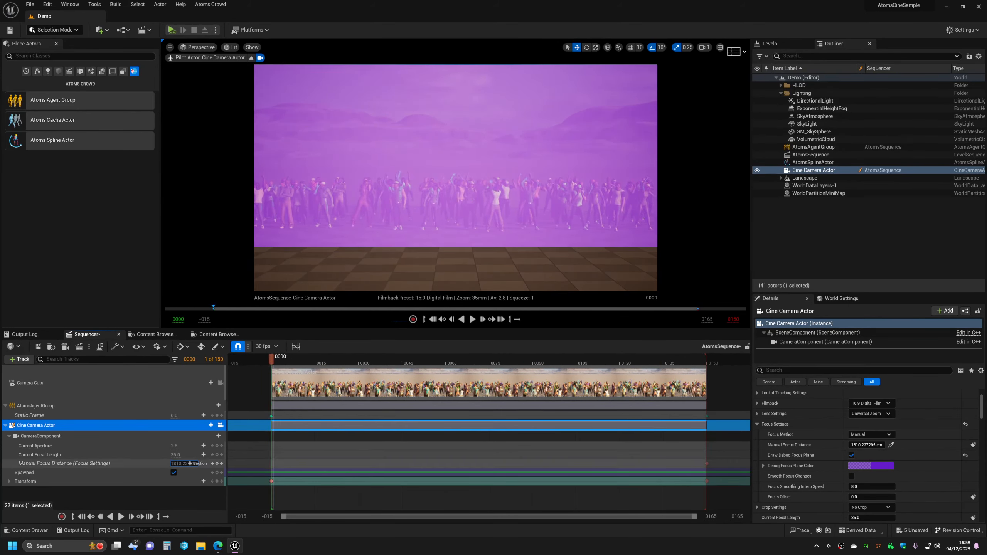
drag(189, 463, 210, 464)
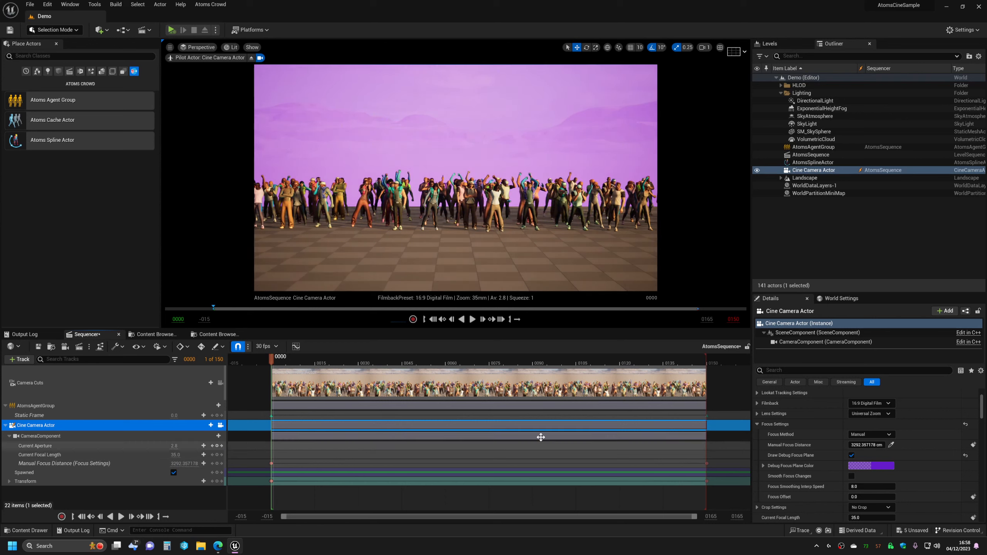
Disable Draw Debug Focus Plane and play the sequence through the cine camera from near its start
click(851, 455)
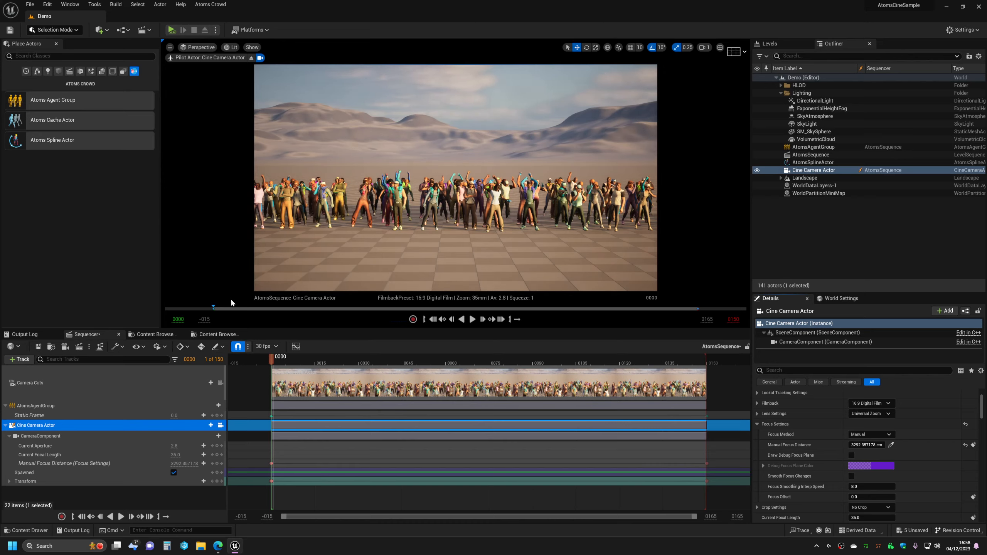
mouse_move(219, 306)
mouse_down()
mouse_move(659, 316)
mouse_move(222, 309)
mouse_up()
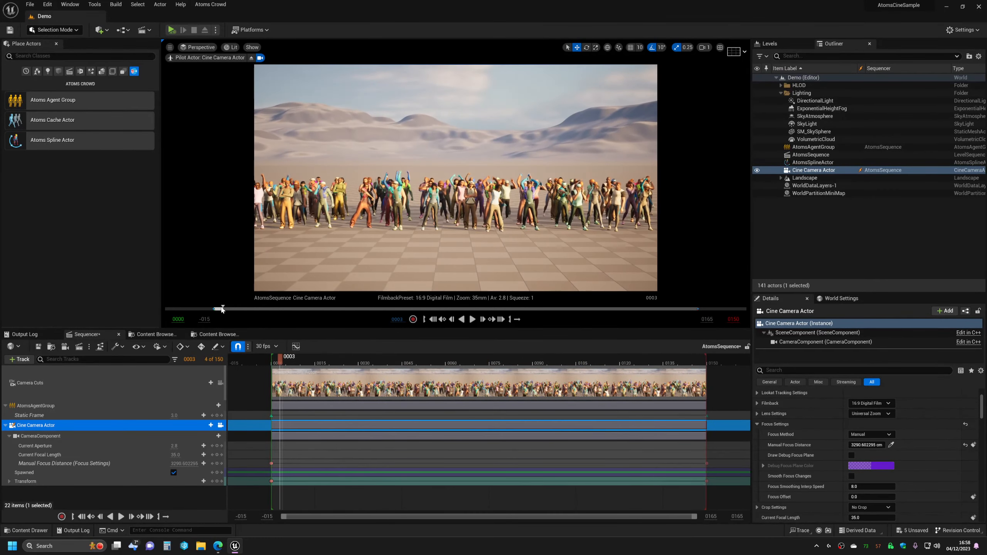
key(space)
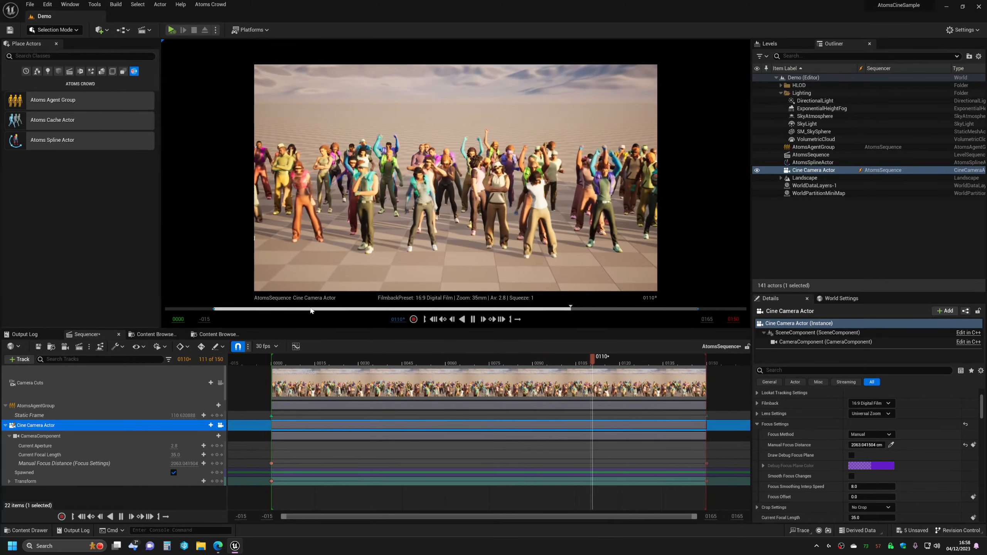
Stop the playback and simulation, and move three agents in the crowd's front row slightly forward with the Atoms Layout Tool
key(space)
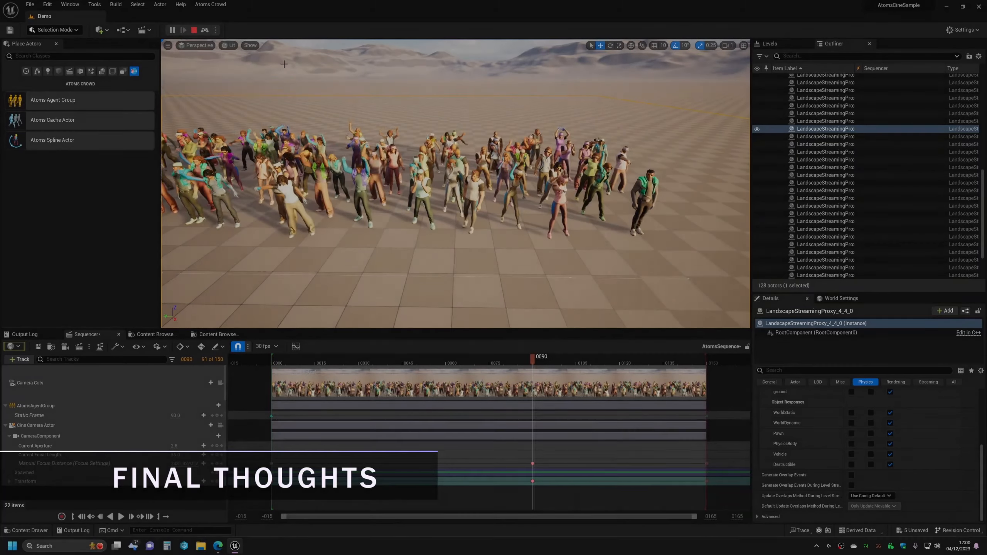
click(194, 30)
click(54, 30)
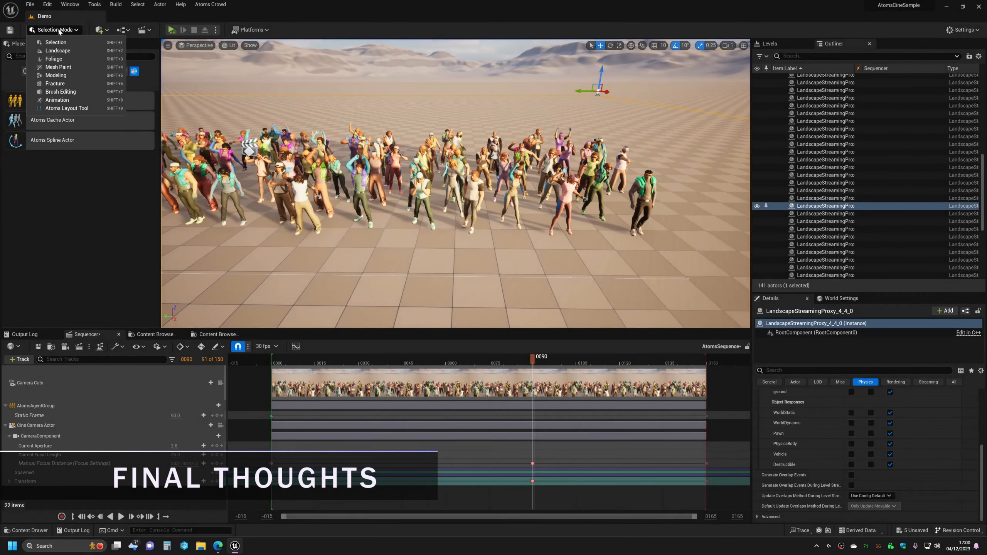
click(63, 108)
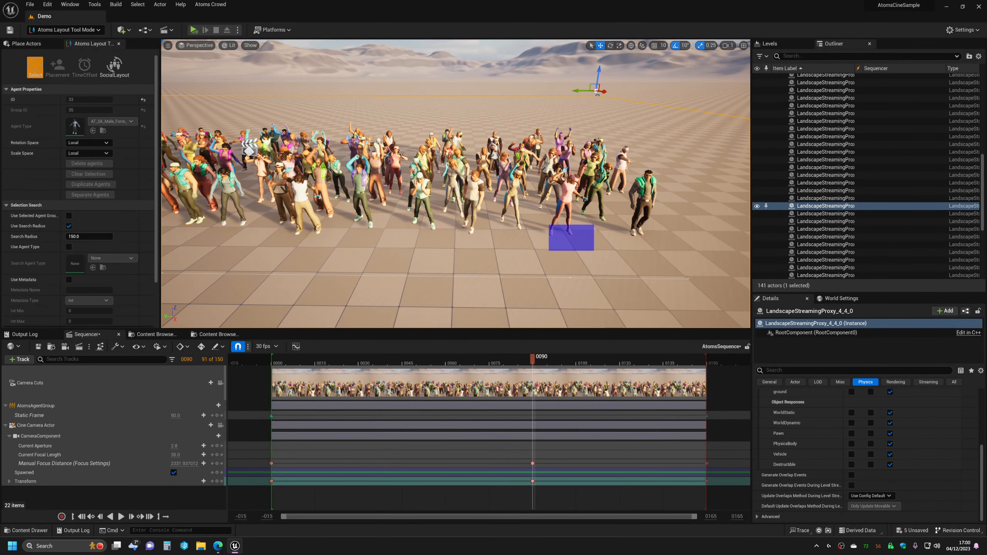
click(552, 226)
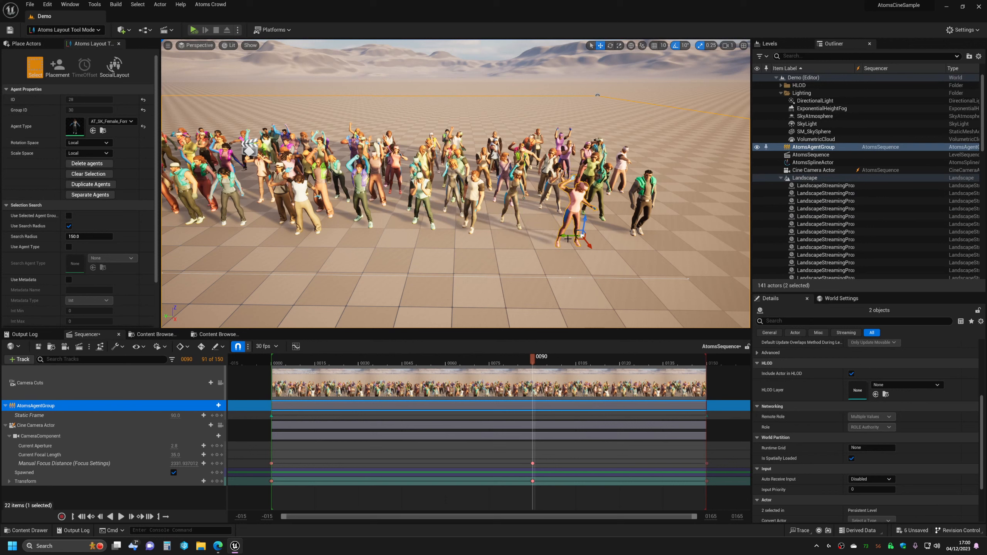
drag(540, 238, 566, 239)
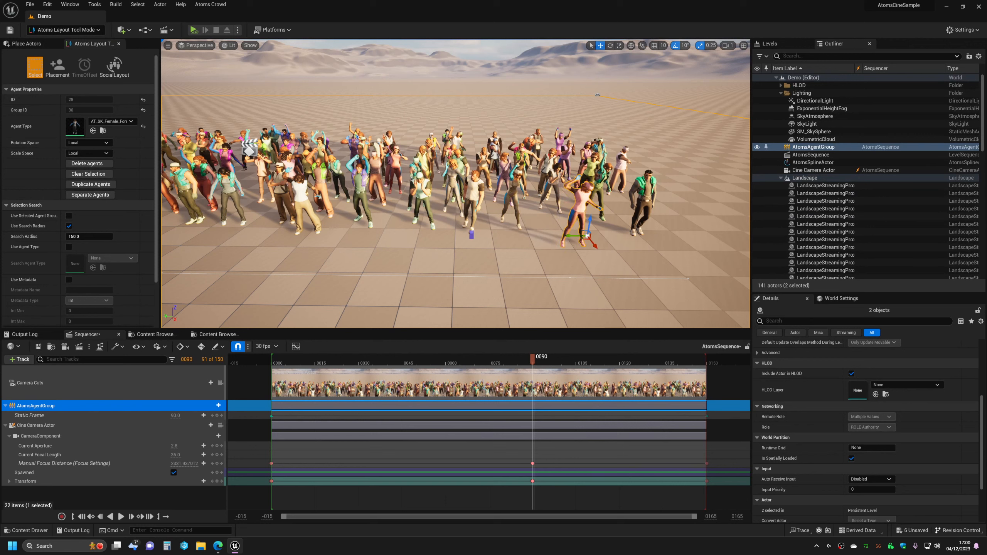
drag(475, 241, 419, 246)
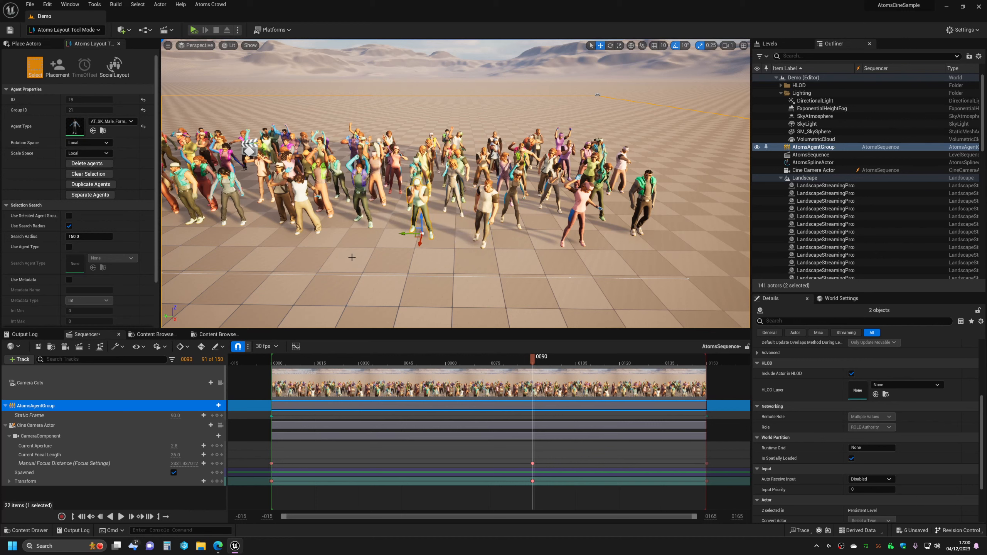
Return to Selection mode and run the crowd simulation with the repositioned agents
click(64, 30)
click(41, 46)
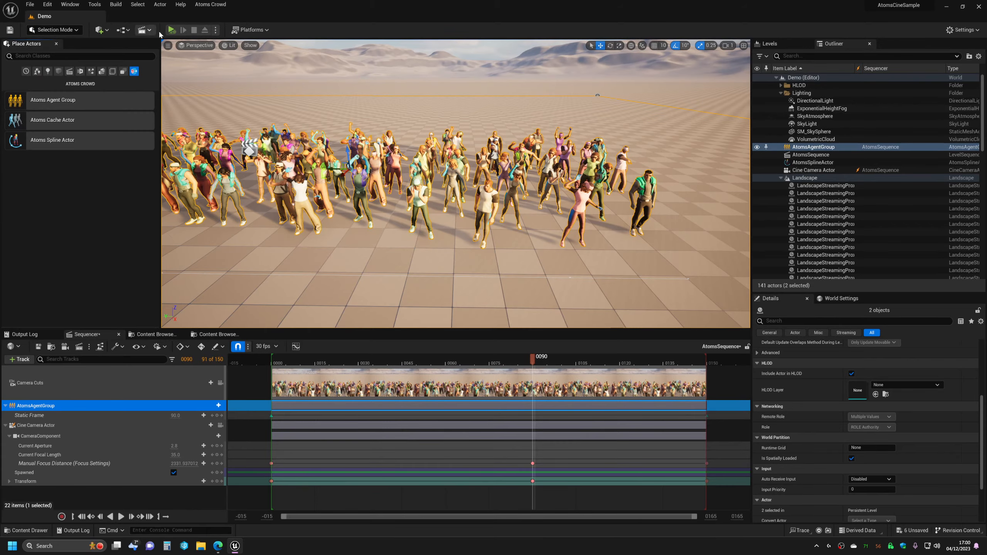
click(171, 30)
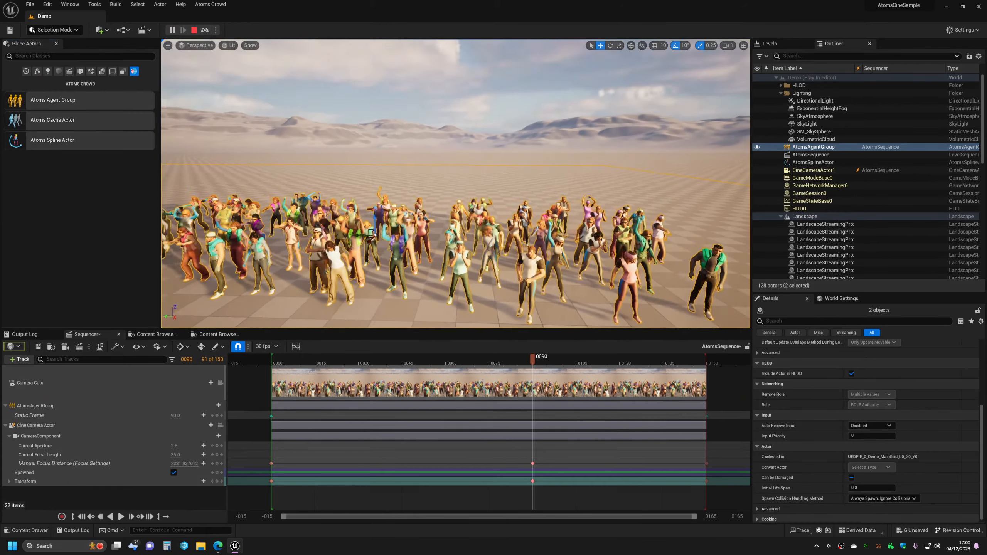